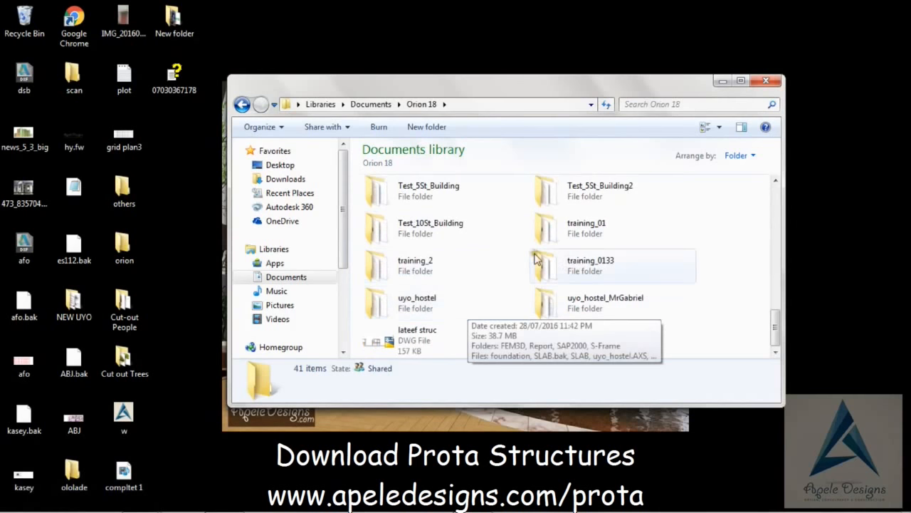
Copy the training_01 and training_2 folders from the Orion 18 folder into the ProtaData2016 folder in Documents
left_click(586, 235)
left_click(493, 274, "ctrl")
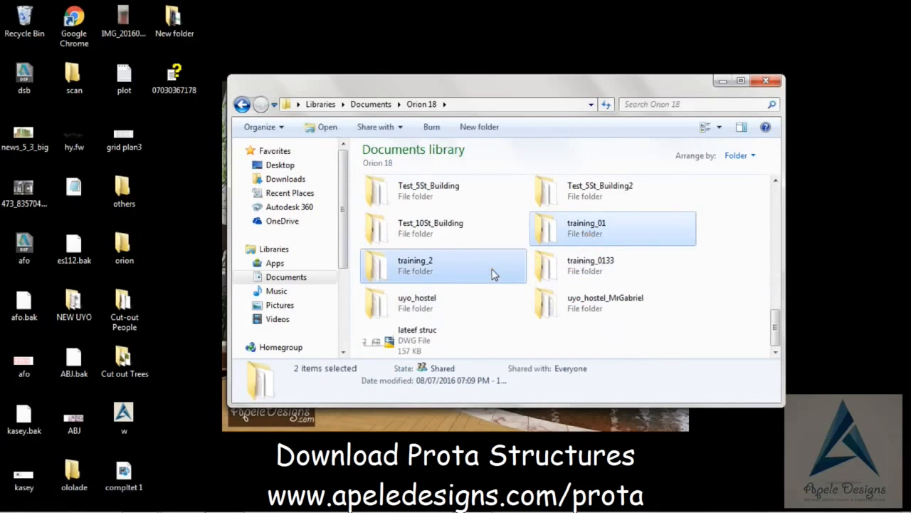
right_click(493, 274)
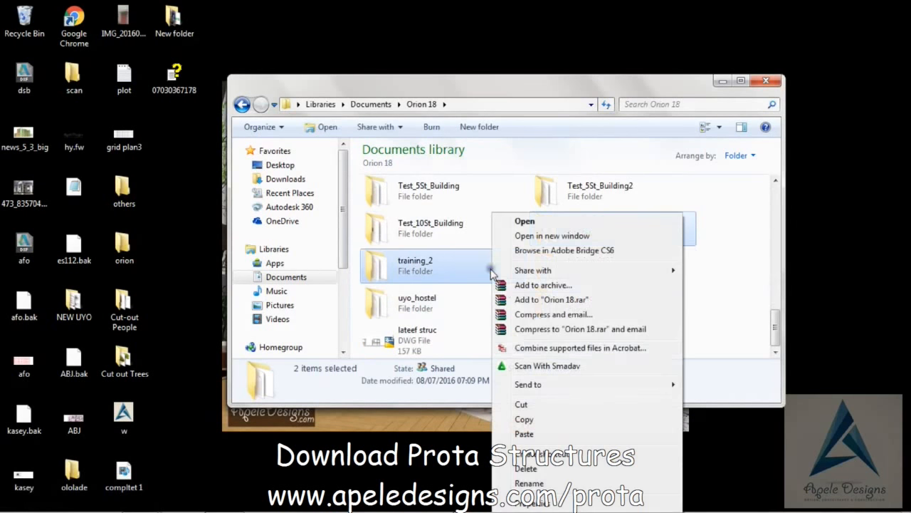
left_click(527, 421)
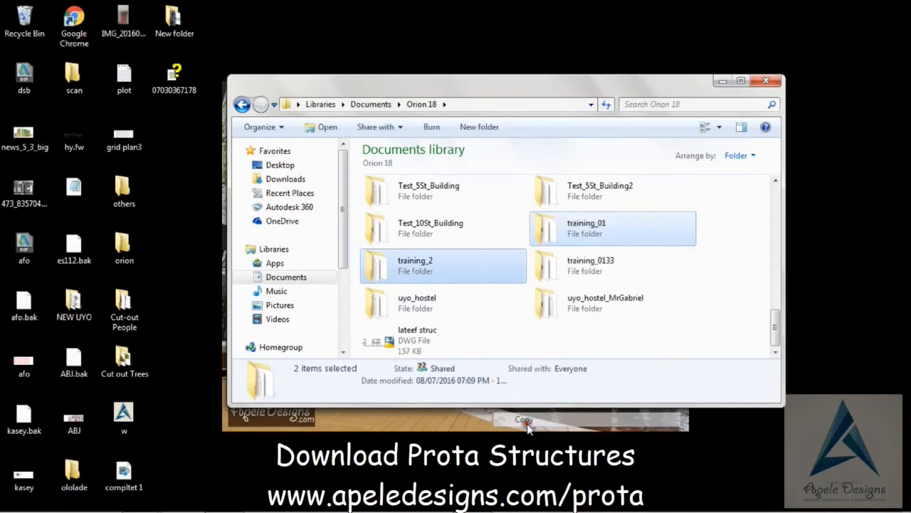
left_click(370, 104)
double_click(602, 226)
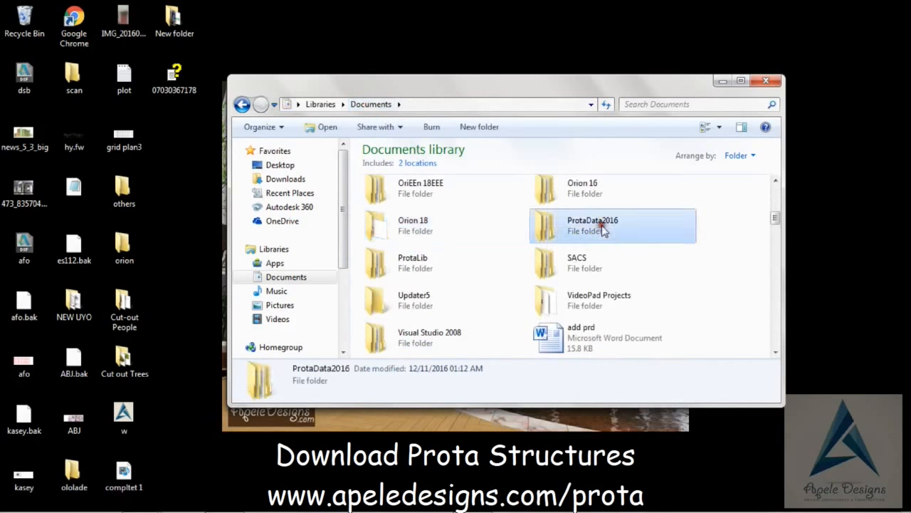
right_click(747, 201)
left_click(770, 294)
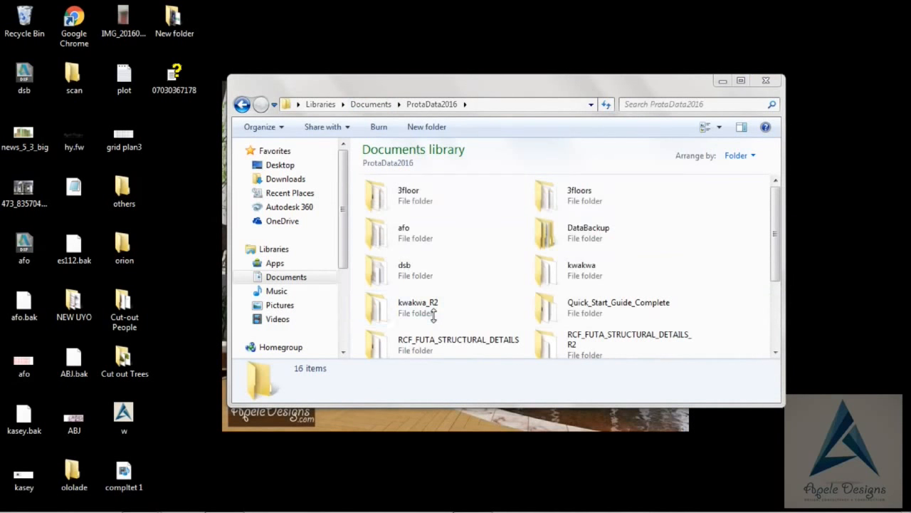
Switch to Prota Structure and open the training_2 project, agreeing to update the model from the older version
mouse_move(404, 510)
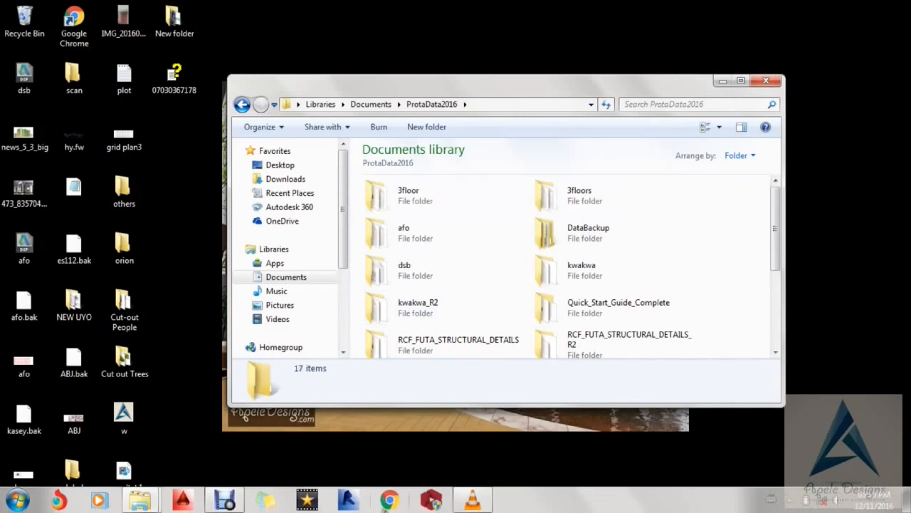
left_click(432, 501)
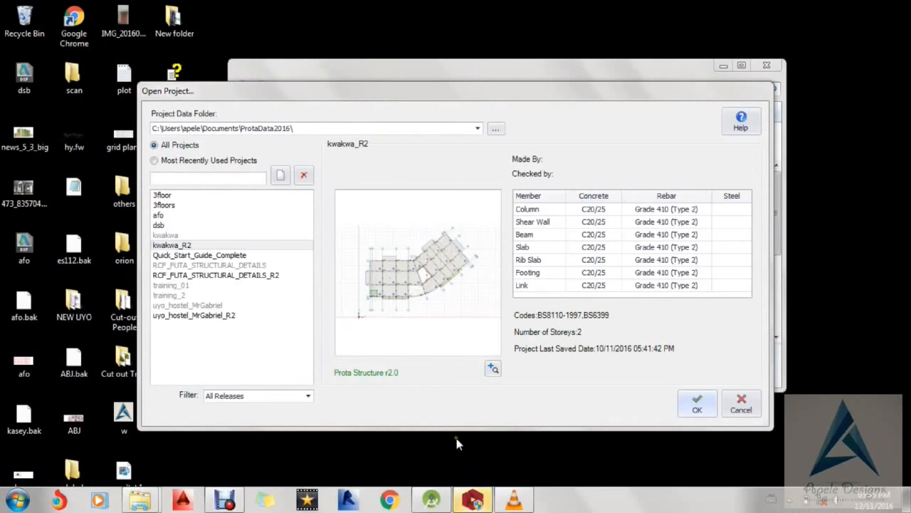
left_click(178, 294)
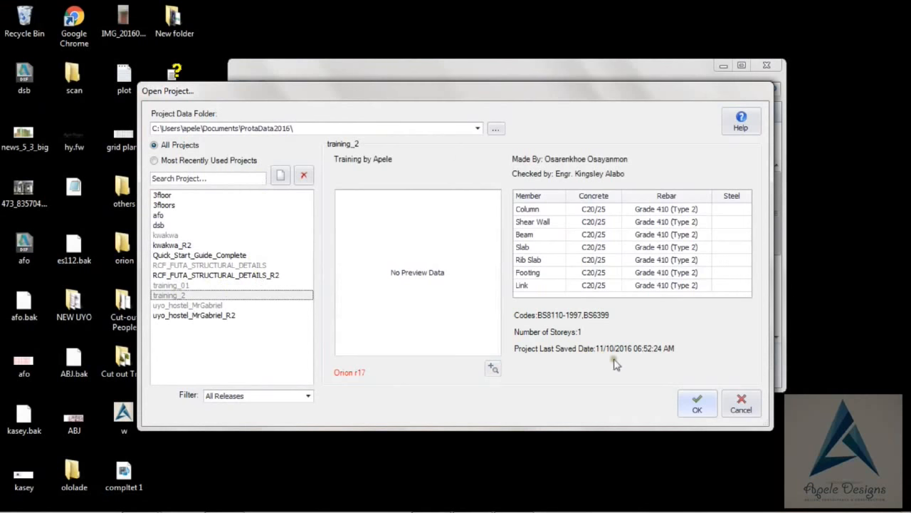
left_click(709, 391)
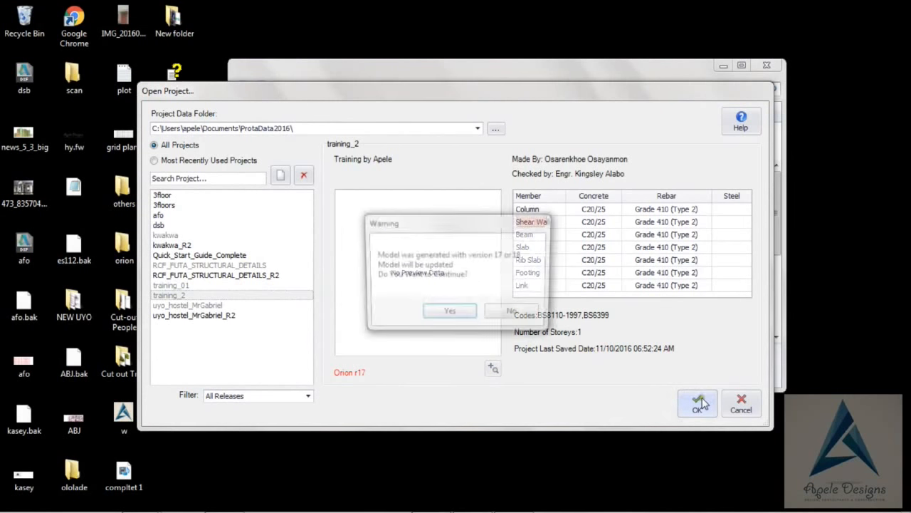
left_click(446, 314)
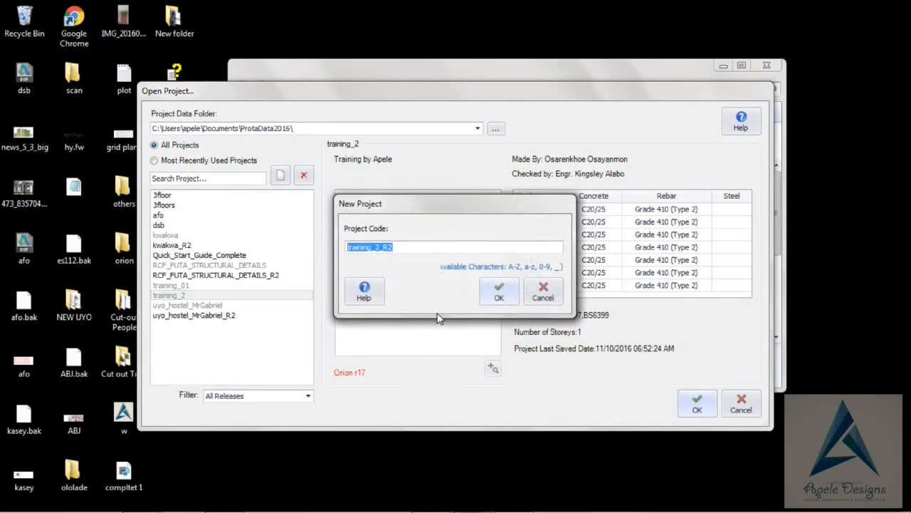
Create the updated project with the code training_2_R2 and import the UK (BS8110) template settings
left_click(496, 291)
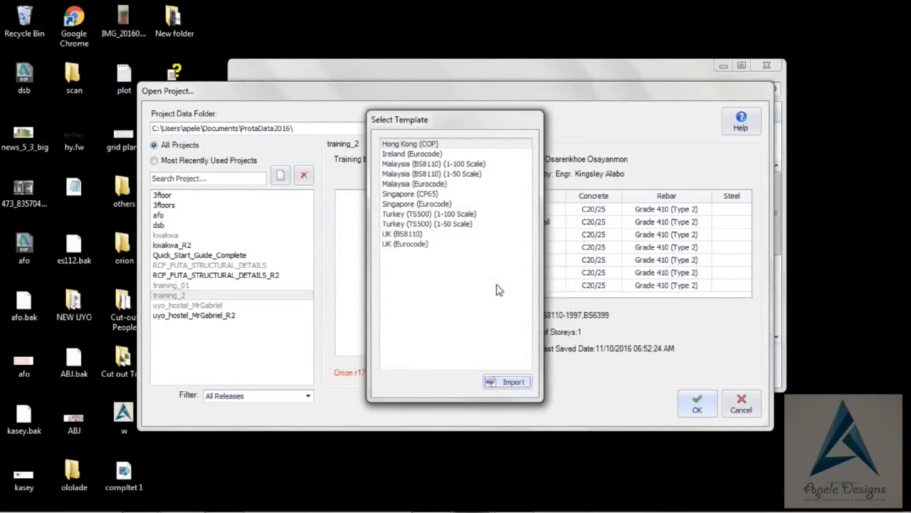
left_click(406, 234)
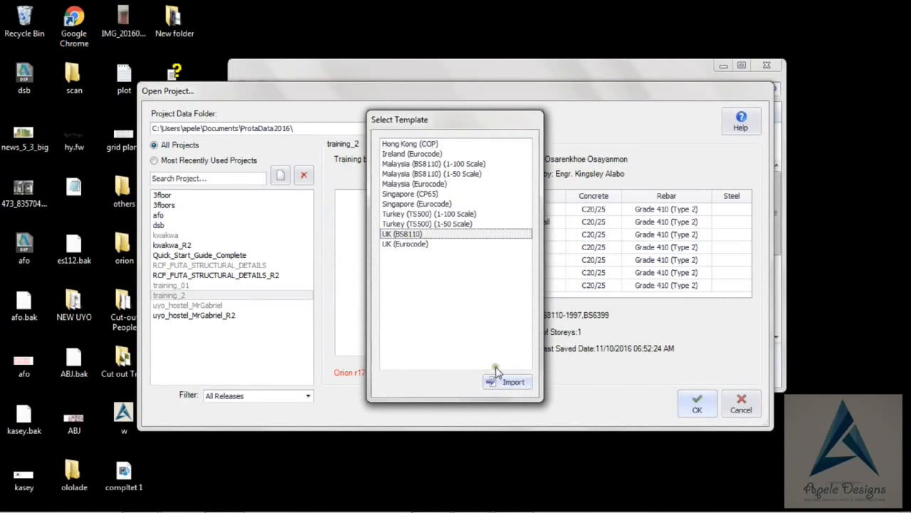
left_click(503, 386)
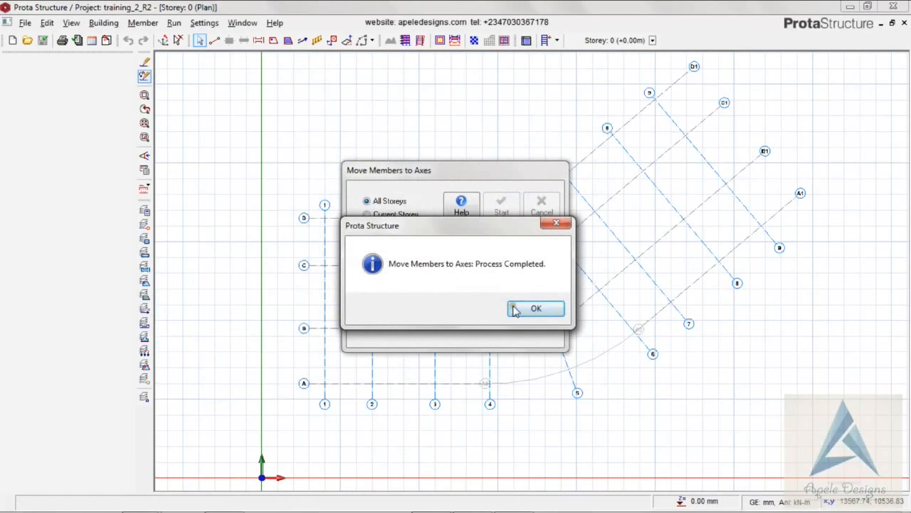
left_click(516, 310)
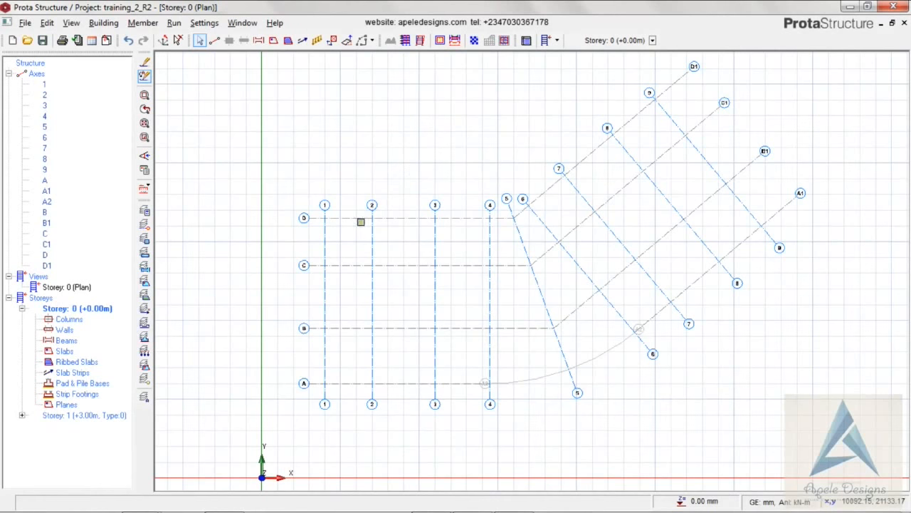
Offset axis 1 by -1000 mm to add a parallel axis on its outer side
left_click(324, 235)
right_click(324, 235)
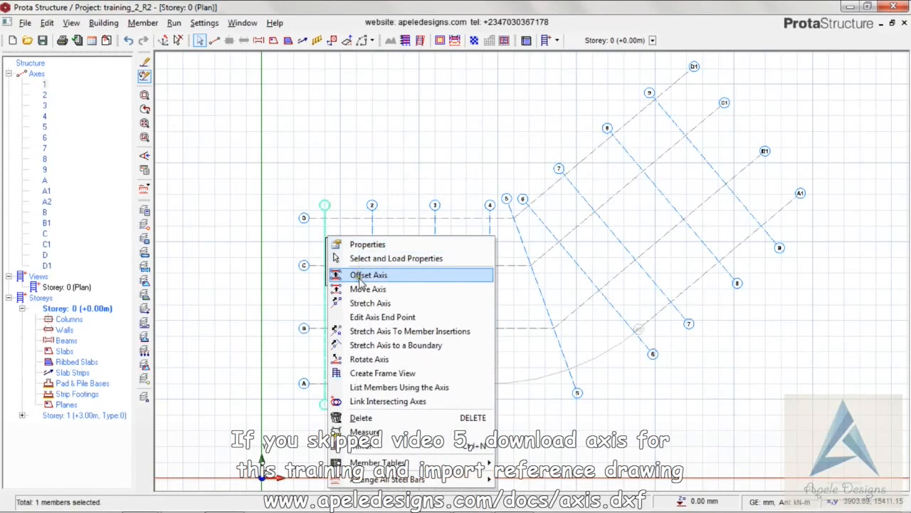
left_click(356, 275)
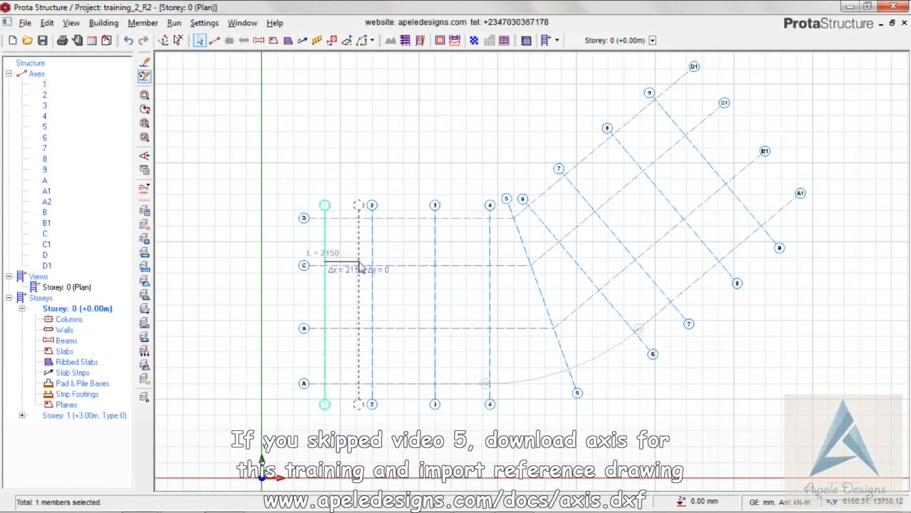
left_click(313, 251)
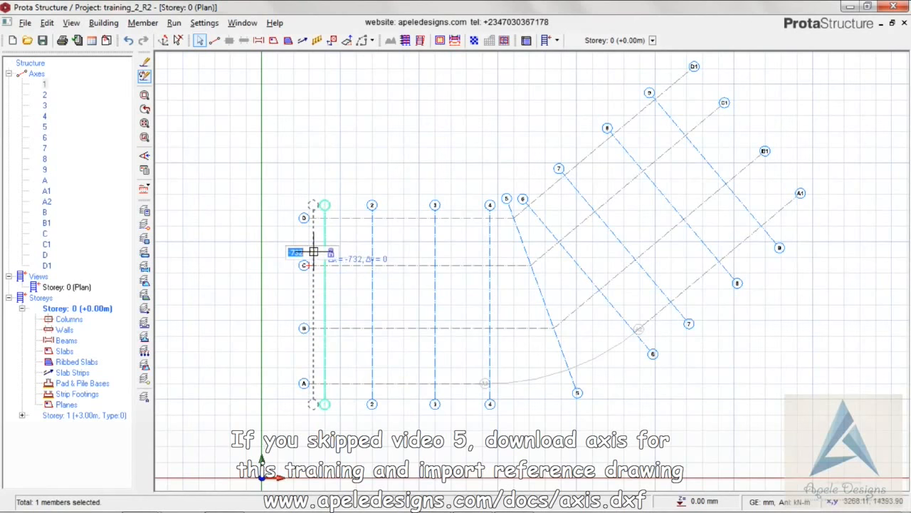
key("BackSpace")
type("-1000")
key("Return")
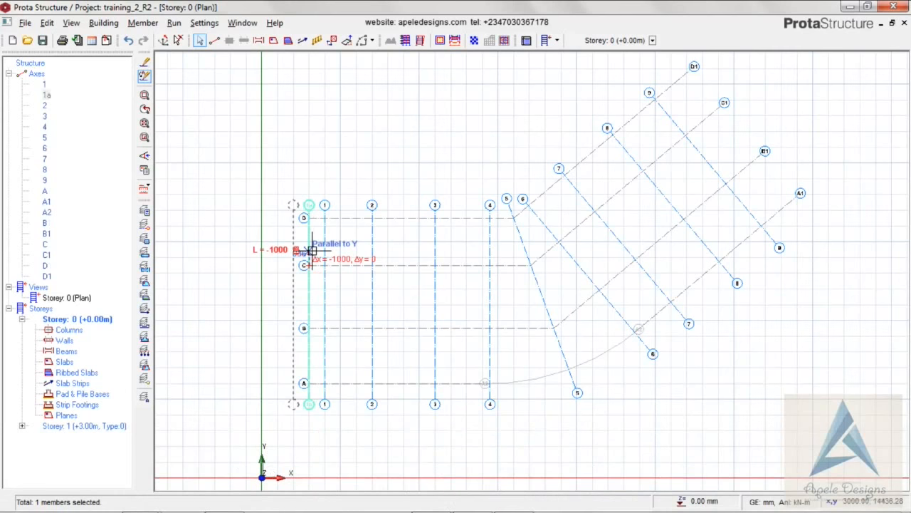
key("Escape")
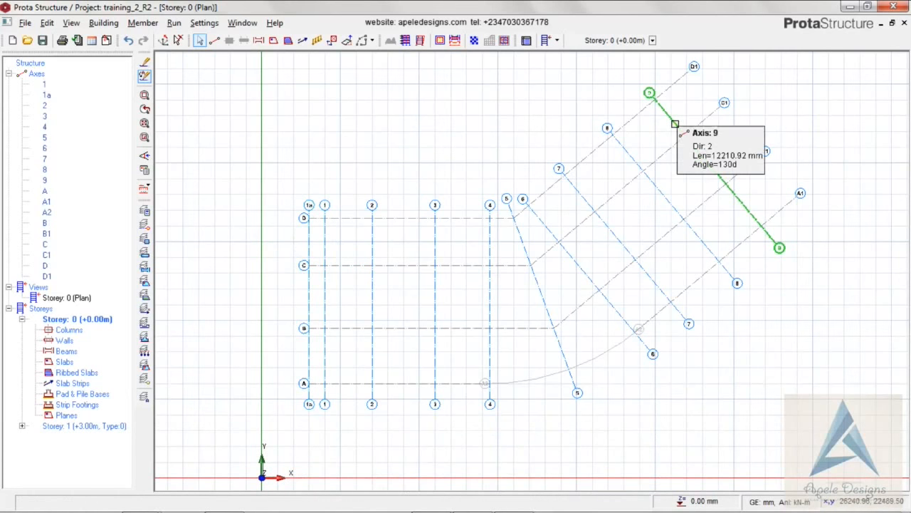
Offset the inclined axis 9 by 1000 mm to add a parallel axis beyond it
left_click(675, 124)
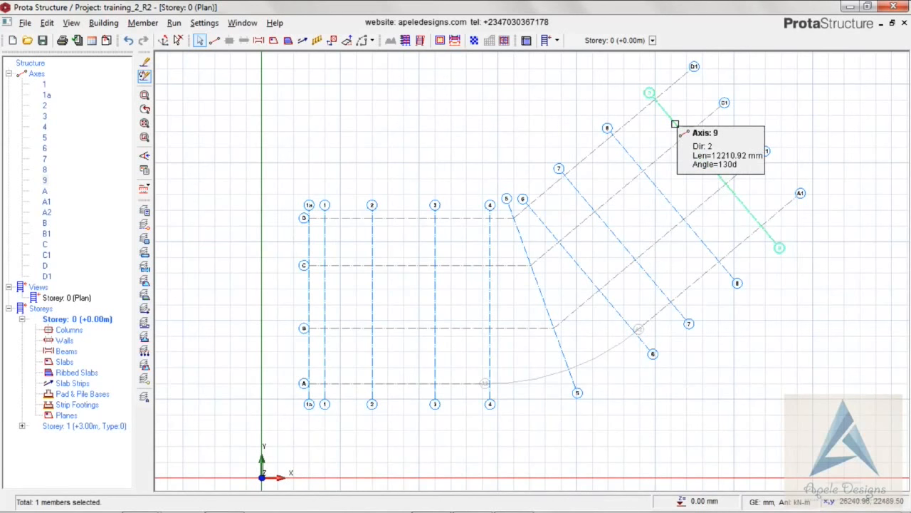
right_click(675, 125)
left_click(701, 163)
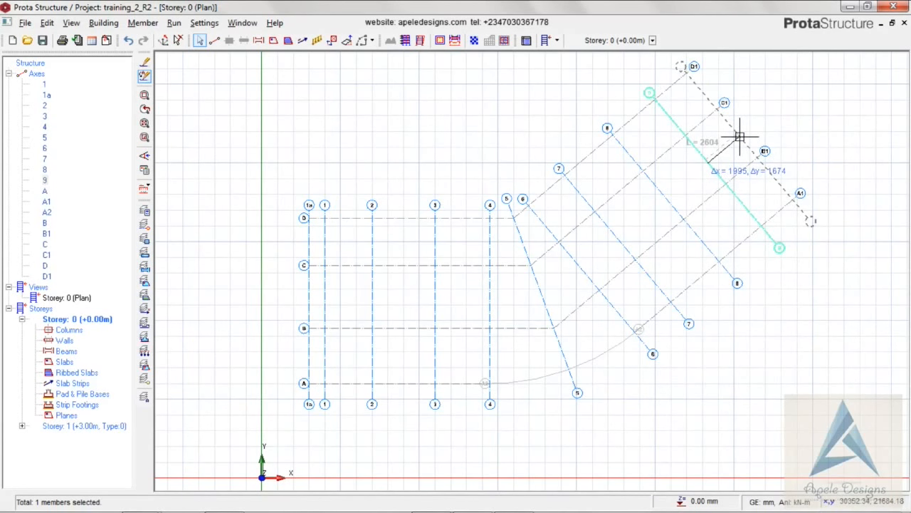
key("Tab")
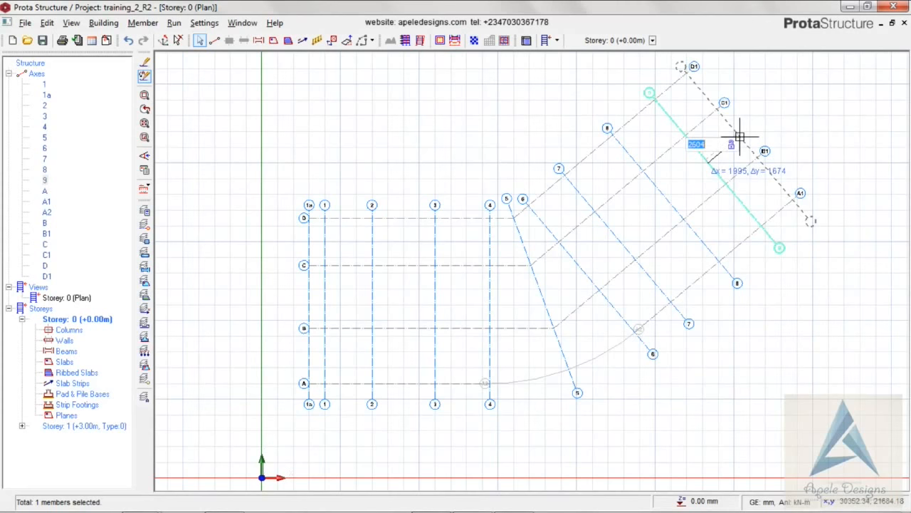
type("1000")
key("Return")
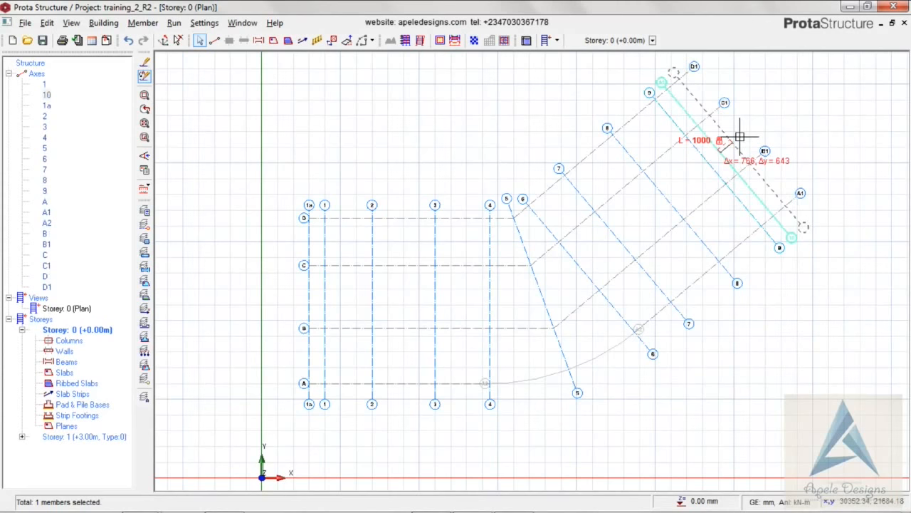
key("Escape")
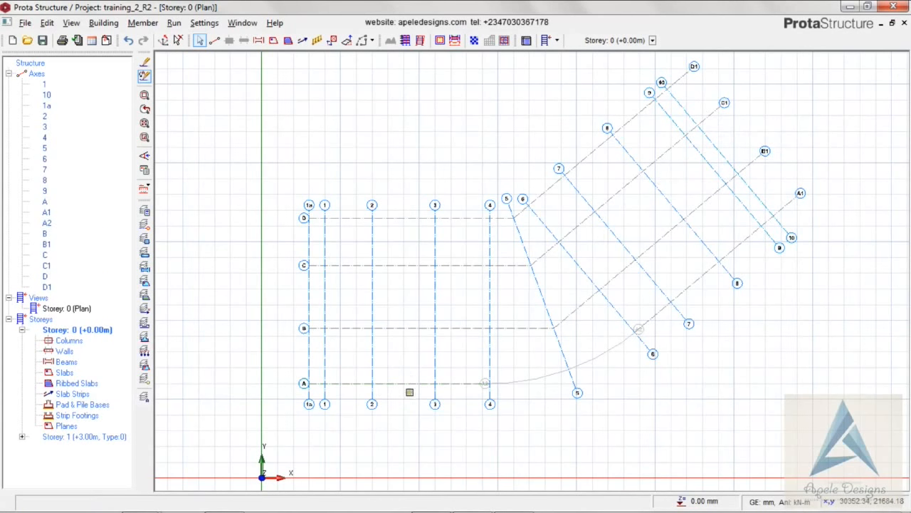
Offset the horizontal axis A by -600 mm to add a parallel axis below it
mouse_move(413, 383)
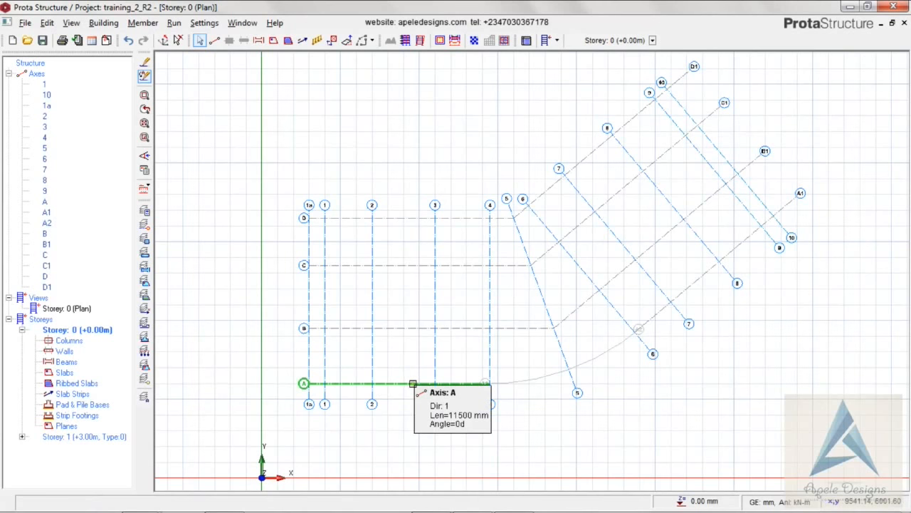
left_click(412, 384)
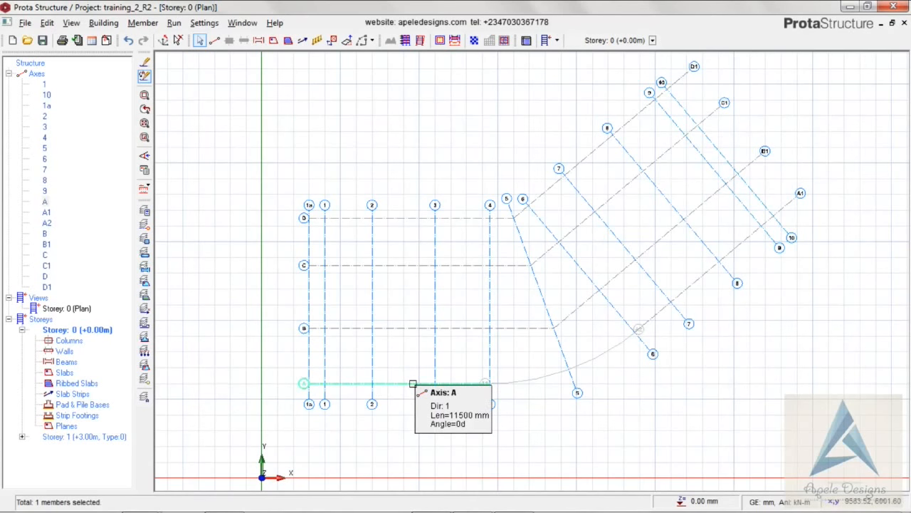
right_click(413, 384)
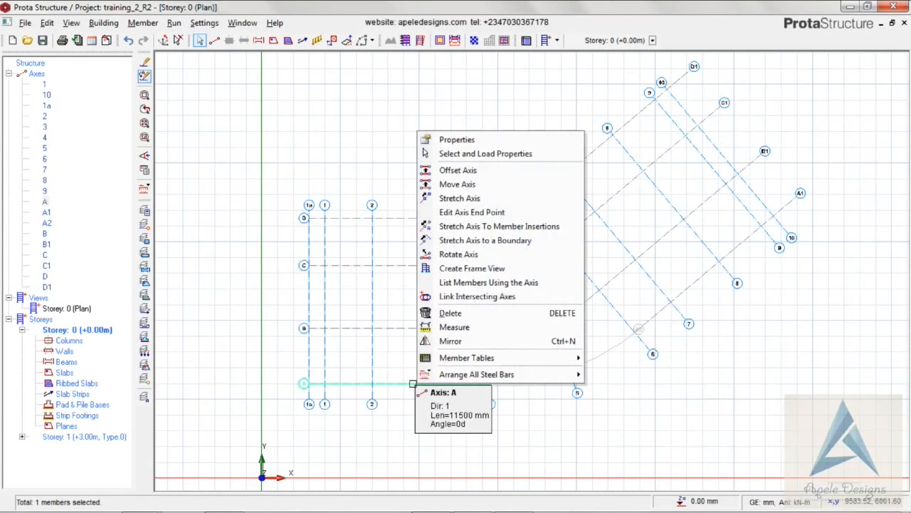
left_click(481, 172)
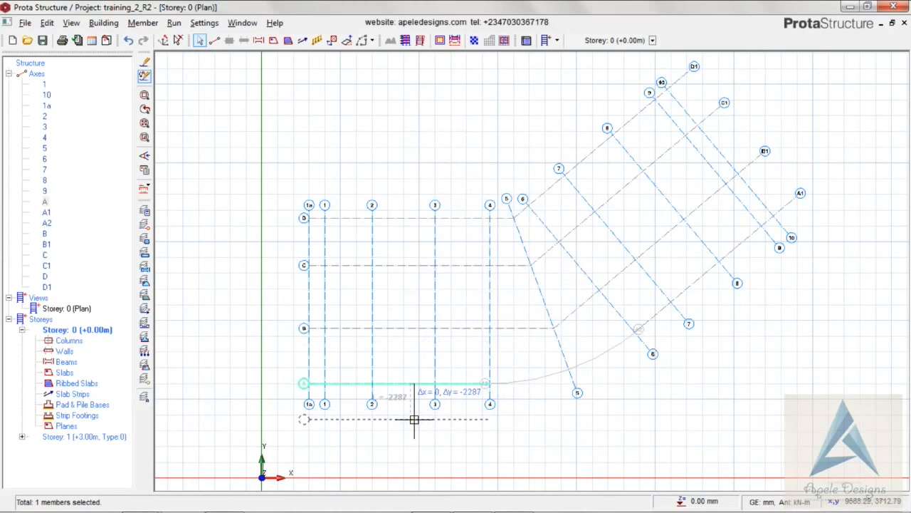
key("Tab")
type("-")
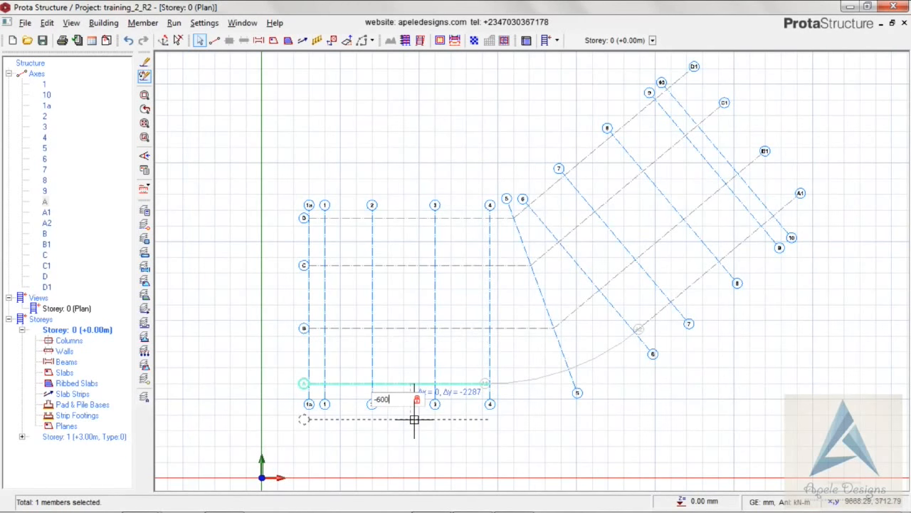
type("600")
key("Return")
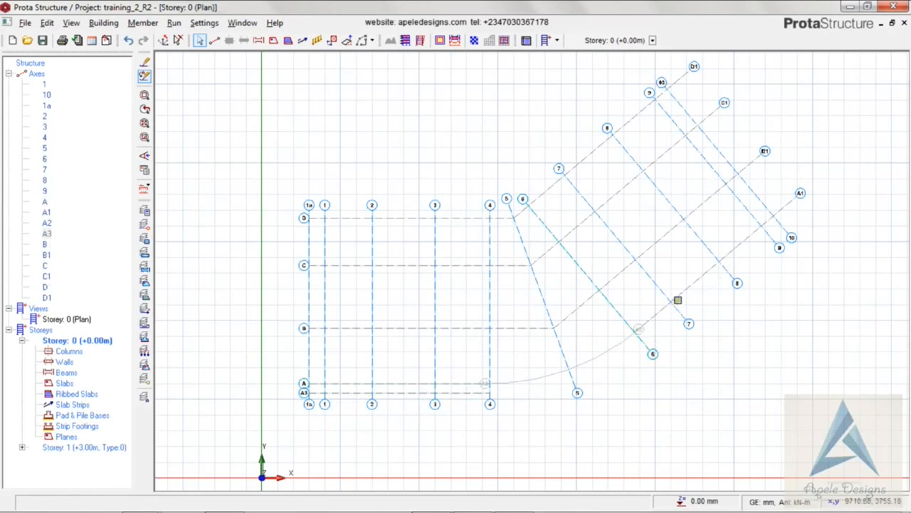
Offset the inclined axis A1 by -600 mm to add a parallel axis on its outer side
left_click(686, 289)
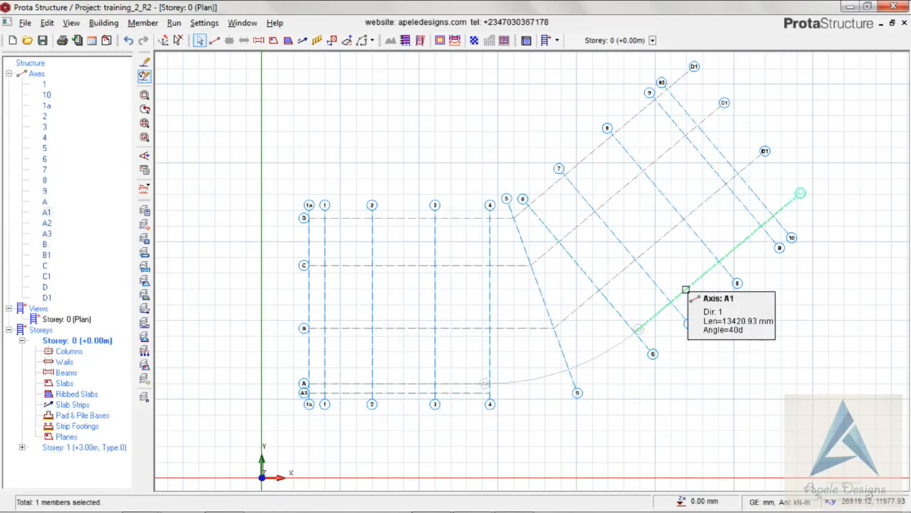
right_click(685, 290)
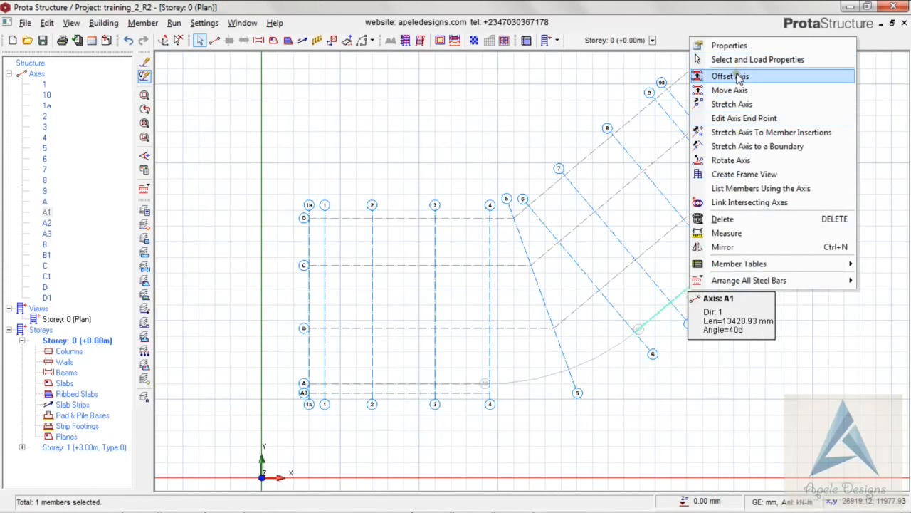
left_click(701, 75)
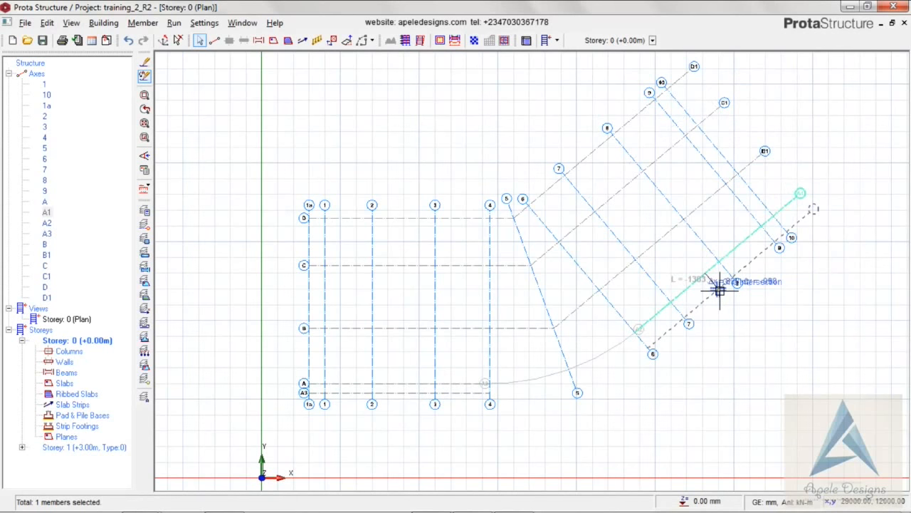
type("-600")
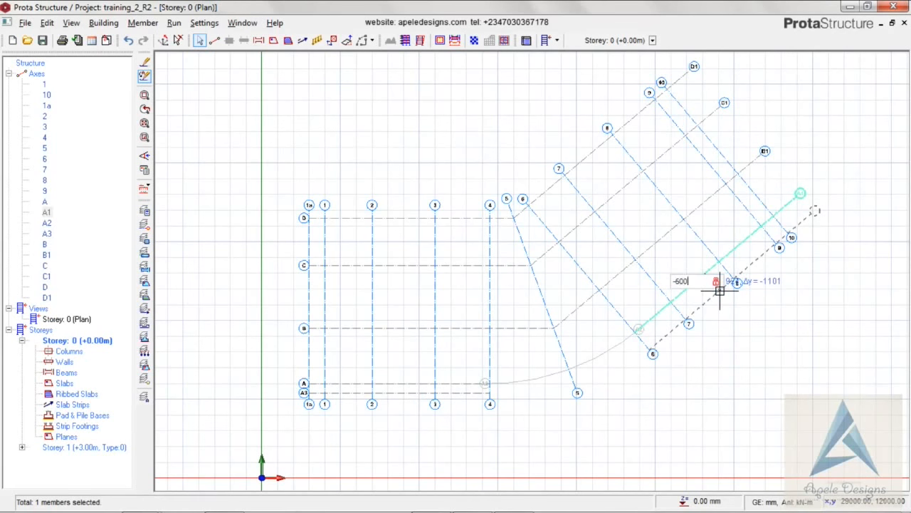
key("Return")
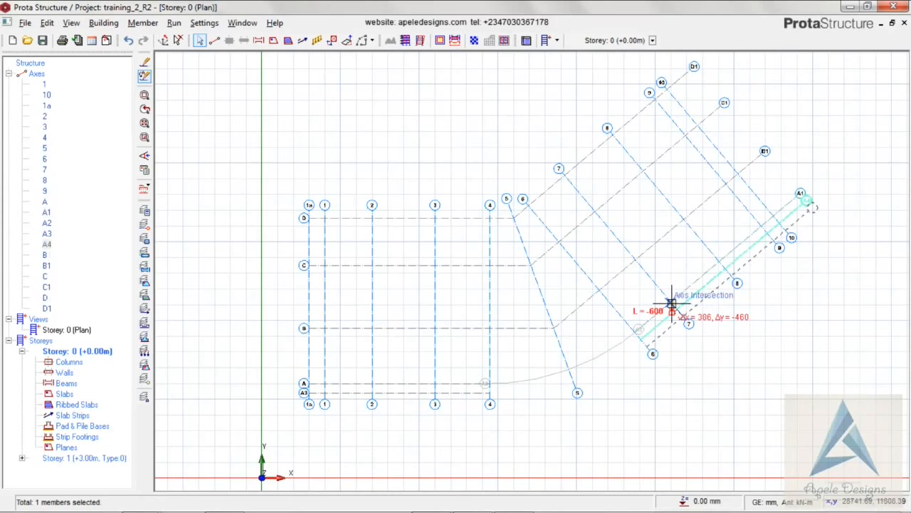
Relabel the outer vertical axis 1a as 1.0
key("Escape")
key("Escape")
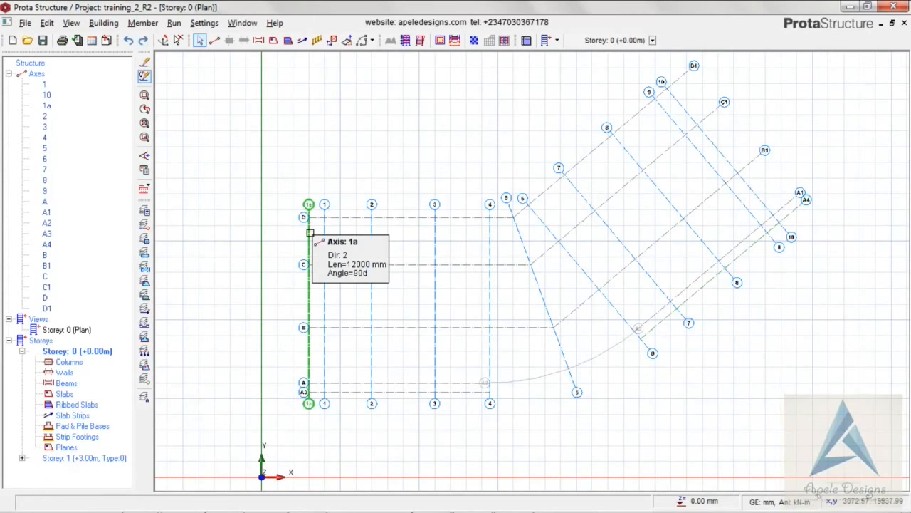
left_click(309, 232)
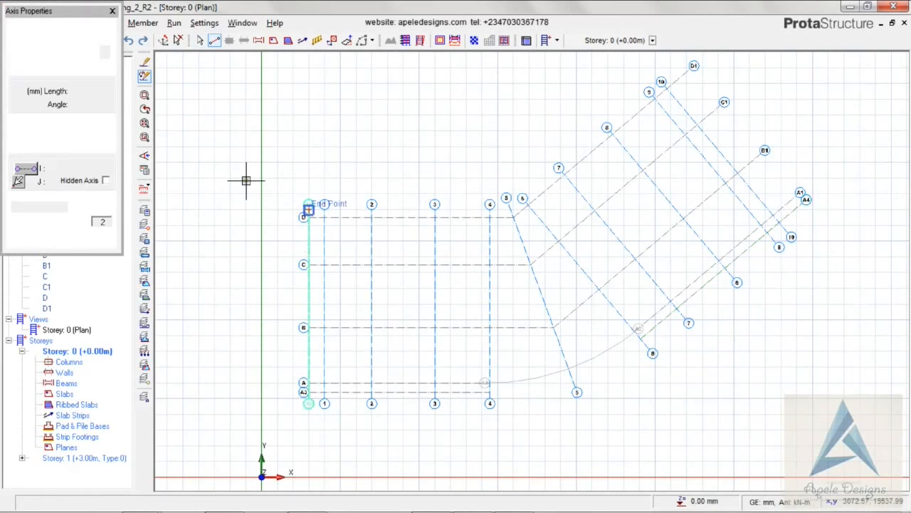
double_click(71, 54)
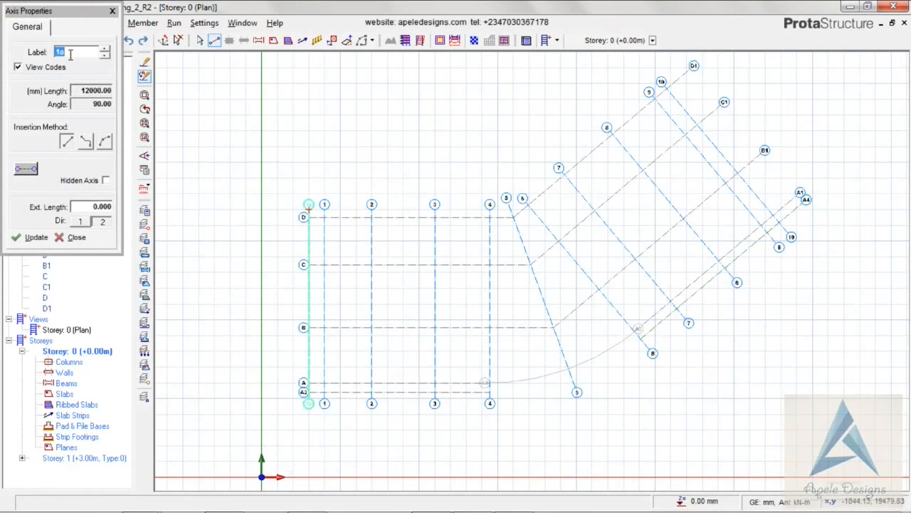
type("1")
left_click(30, 236)
left_click(68, 236)
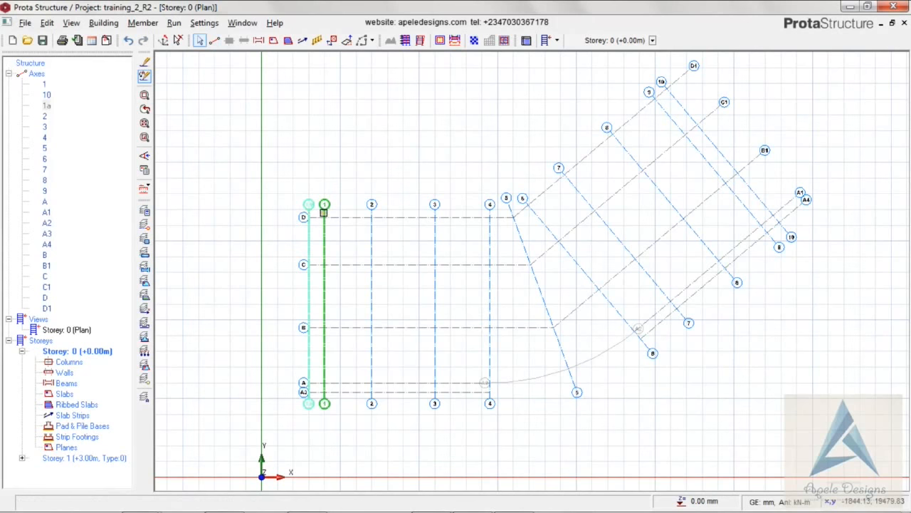
Relabel the vertical axis 1 as 1.1
left_click(324, 213)
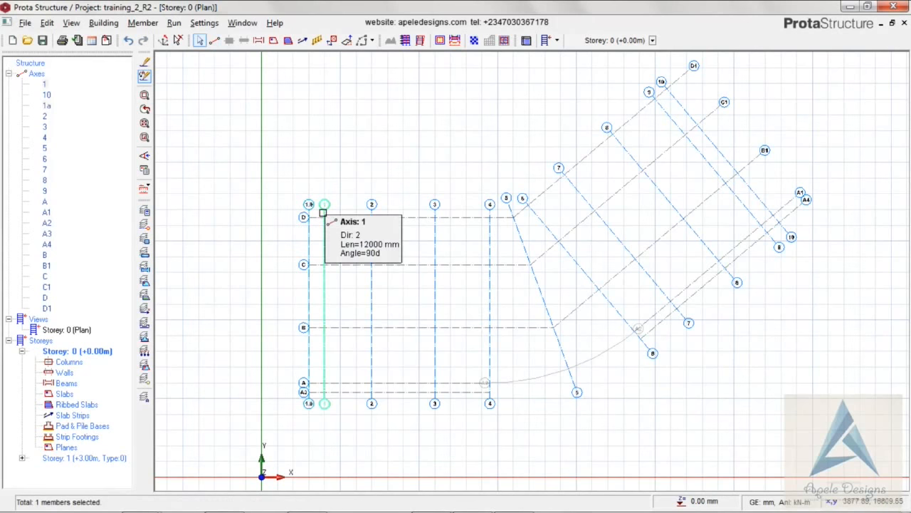
right_click(324, 212)
left_click(367, 220)
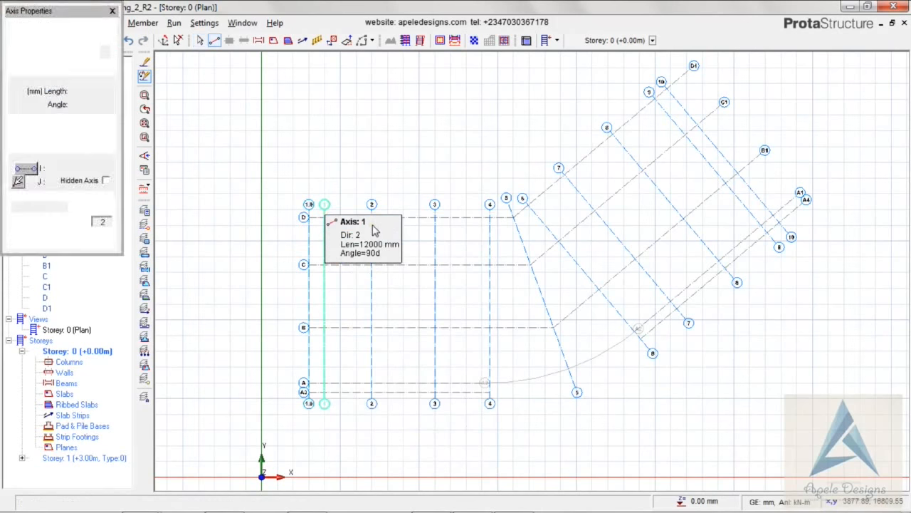
double_click(72, 55)
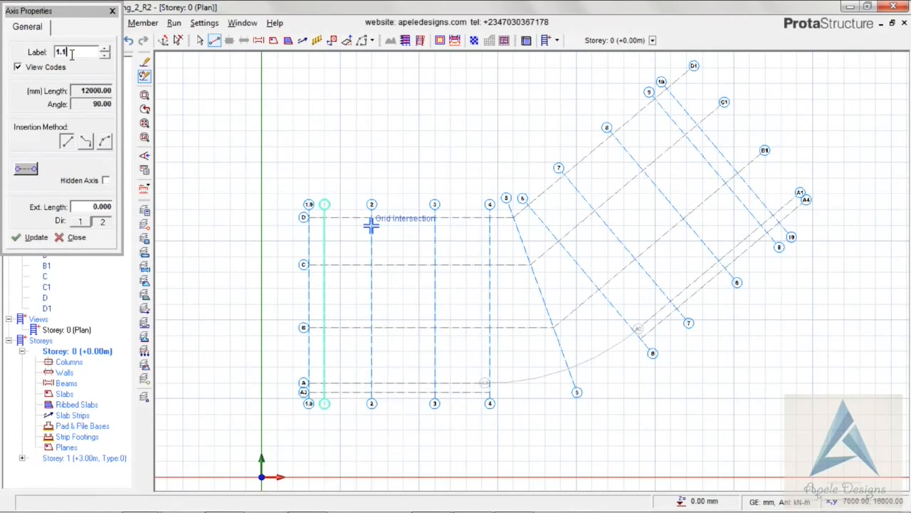
left_click(37, 241)
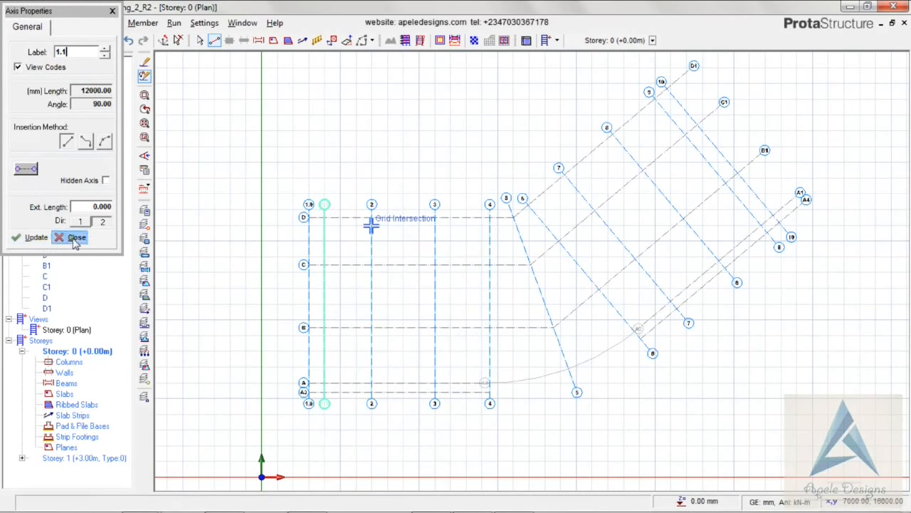
left_click(74, 239)
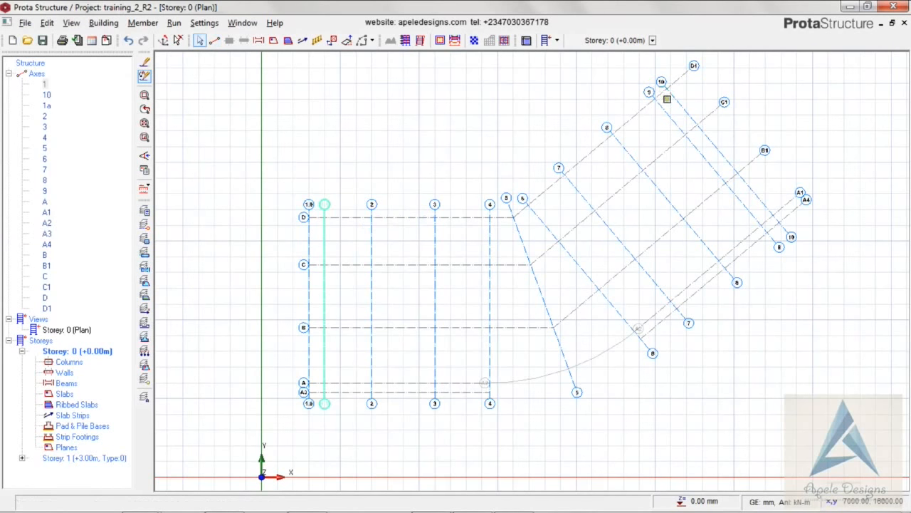
Relabel the inclined axis 9 as 9.1
right_click(665, 105)
left_click(677, 113)
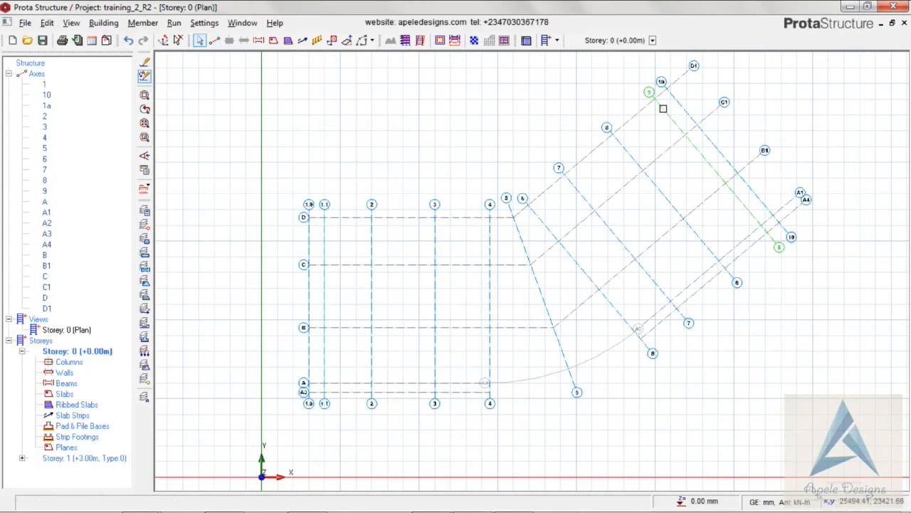
left_click(663, 109)
right_click(663, 108)
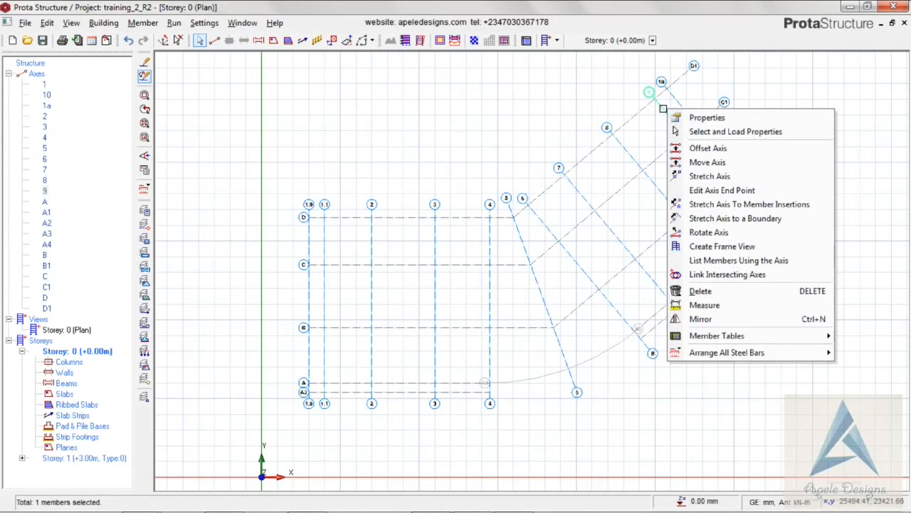
left_click(707, 117)
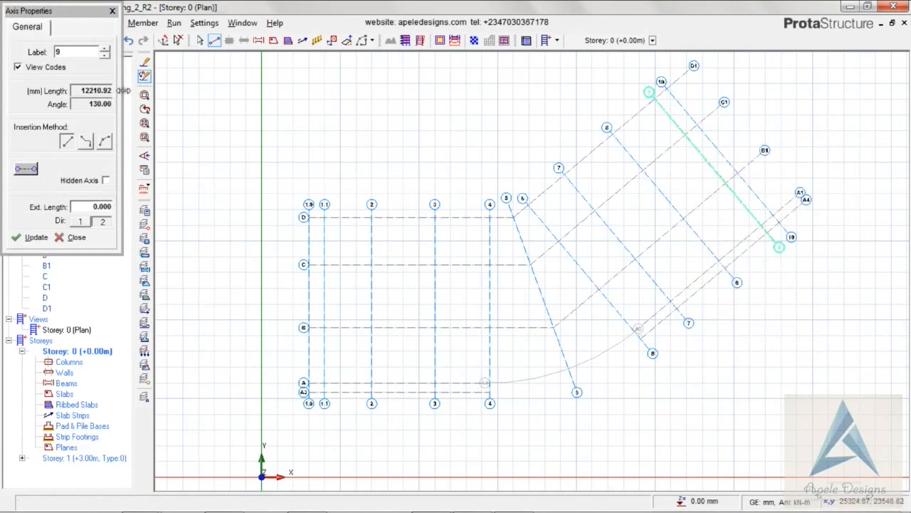
double_click(77, 53)
left_click(36, 237)
left_click(71, 237)
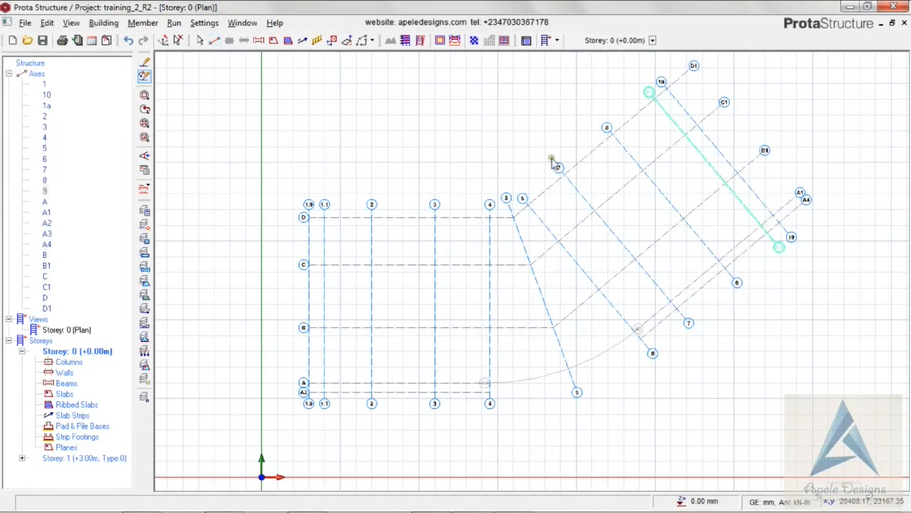
Relabel the outermost inclined axis 10 as 9.0
left_click(675, 97)
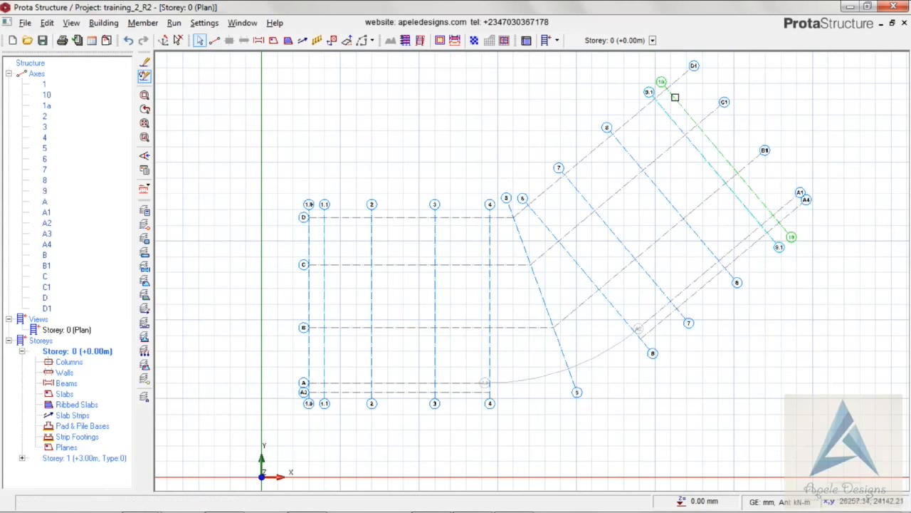
double_click(675, 97)
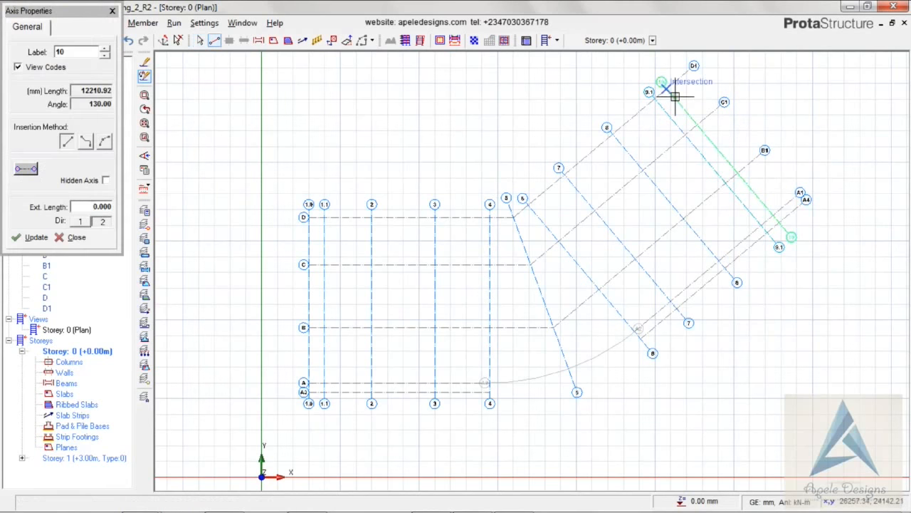
double_click(73, 54)
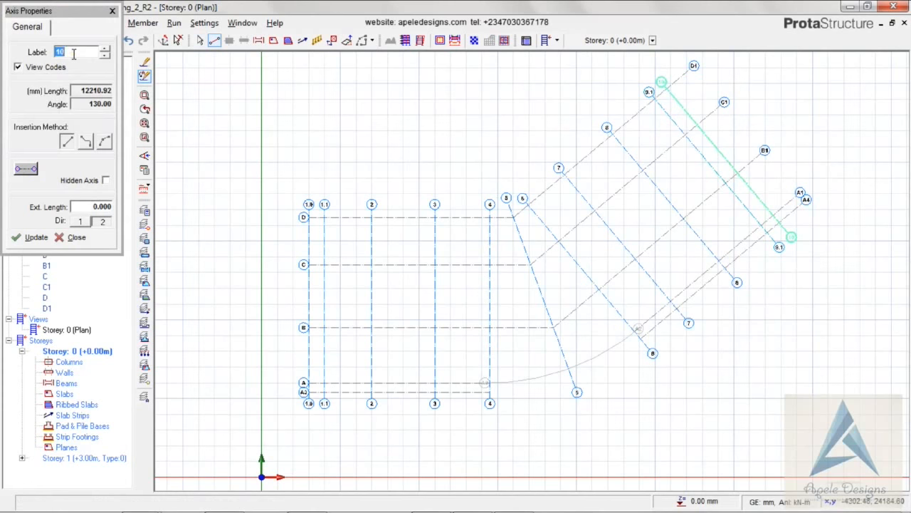
type("9.")
left_click(76, 238)
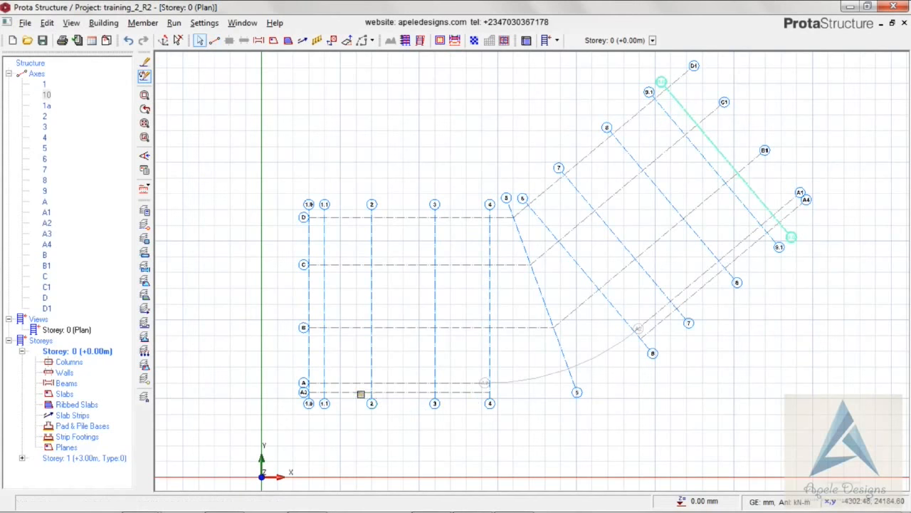
Relabel the horizontal axis A3, just below axis A, as A0
left_click(344, 392)
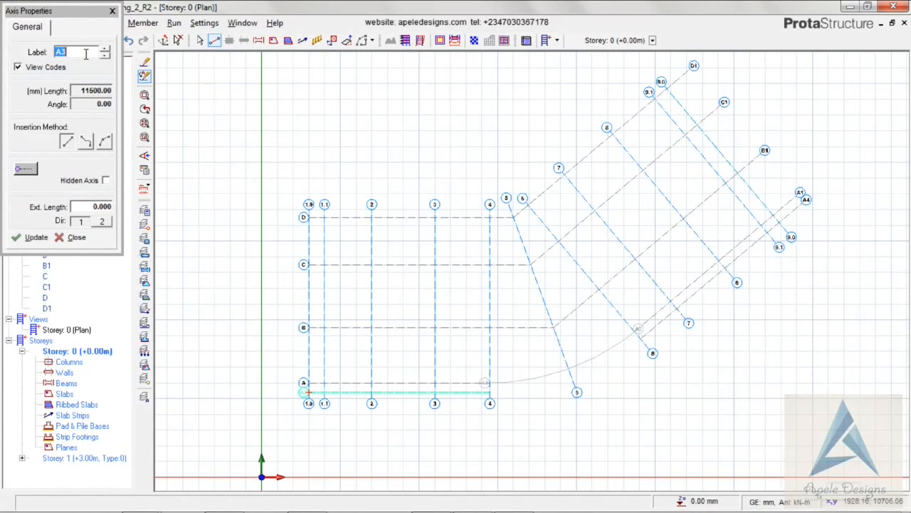
type("a")
left_click(62, 238)
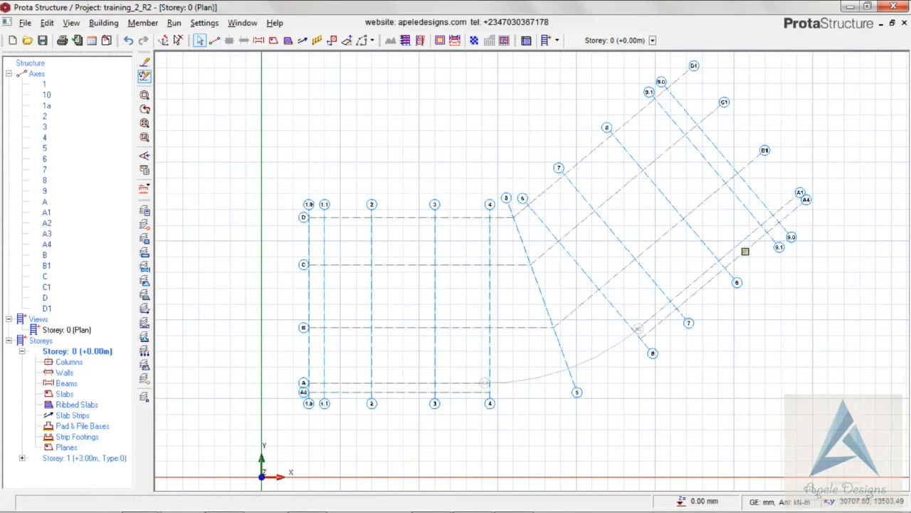
Relabel the inclined axis A4, alongside axis A1, as A10
left_click(745, 252)
right_click(745, 252)
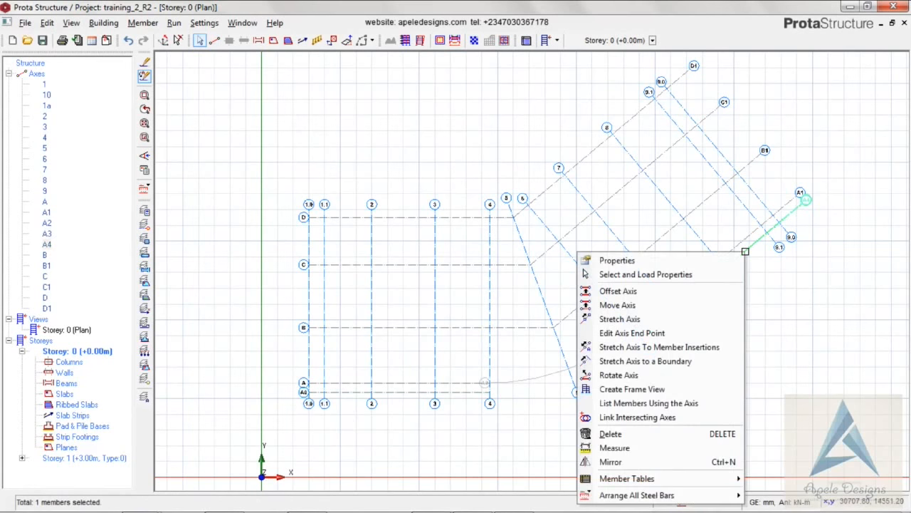
left_click(678, 261)
double_click(79, 53)
type("A10")
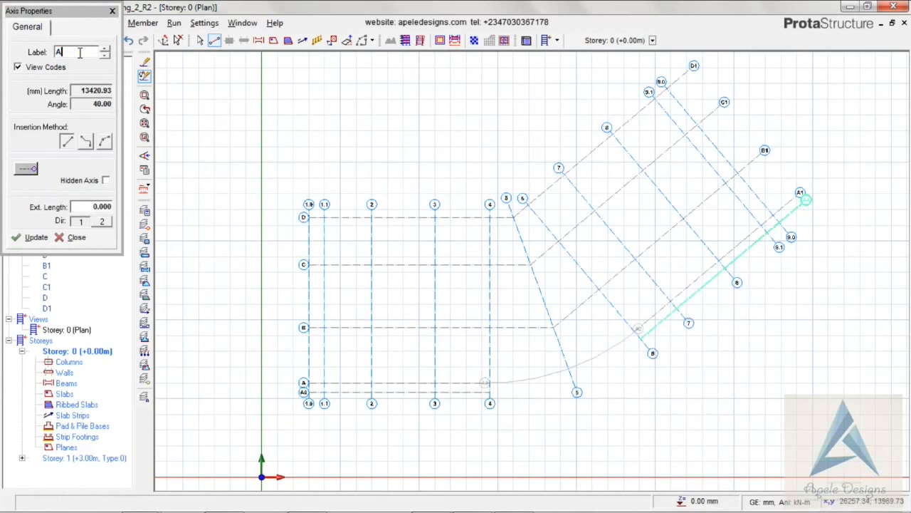
left_click(29, 238)
left_click(73, 238)
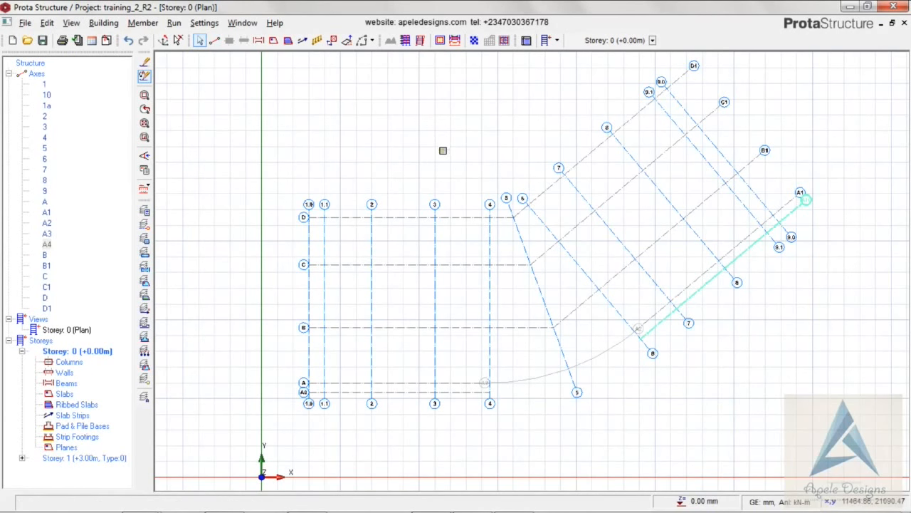
Switch to the Storey 1 plan and set up a rectangular column section with b1 450 mm and b2 250 mm
double_click(58, 458)
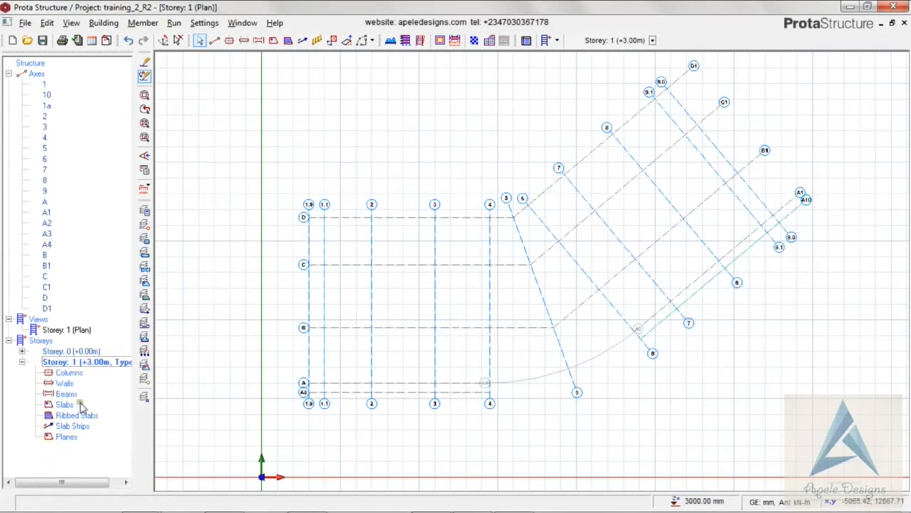
left_click(144, 351)
left_click(231, 41)
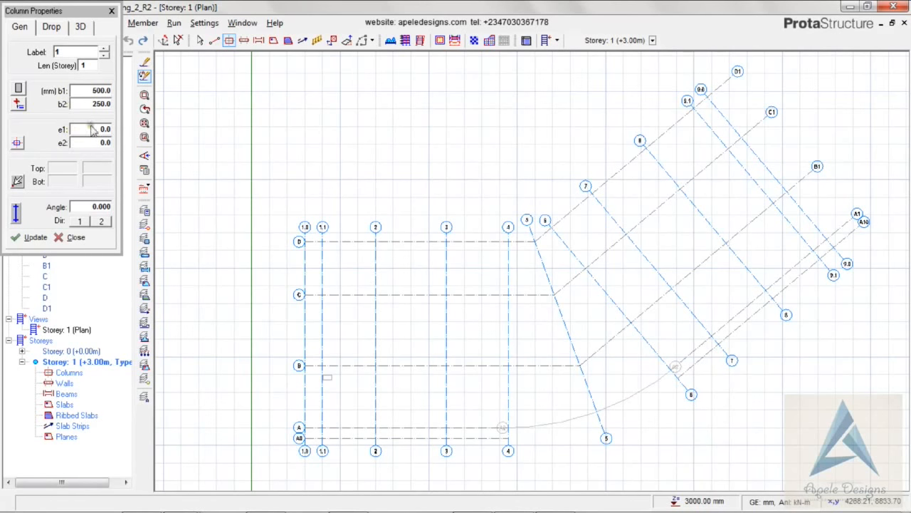
double_click(92, 90)
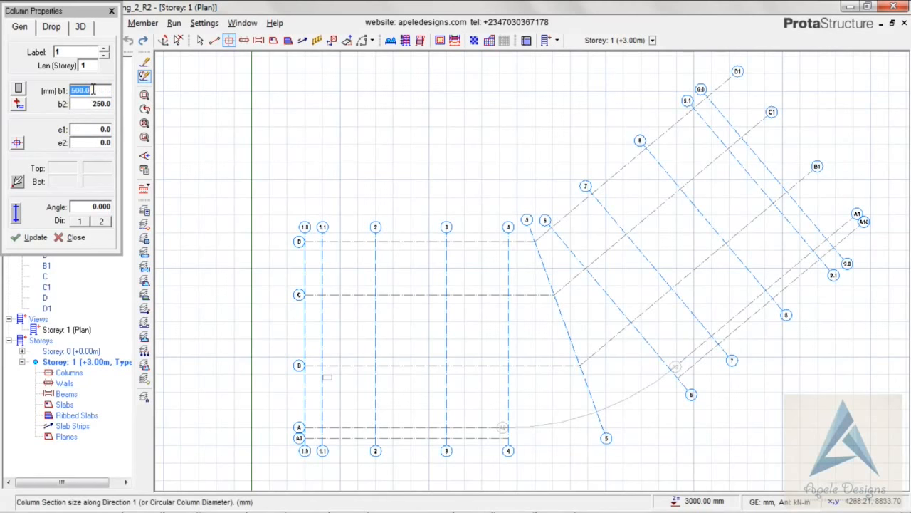
type("450")
double_click(96, 106)
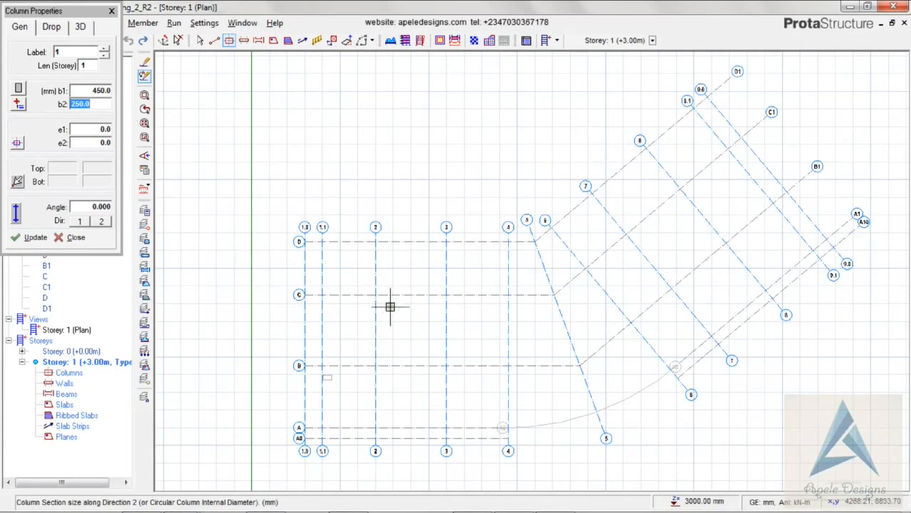
Place a column at the intersection of axes D and 1.0 and set its e1 eccentricity to -125 mm
left_click(304, 242)
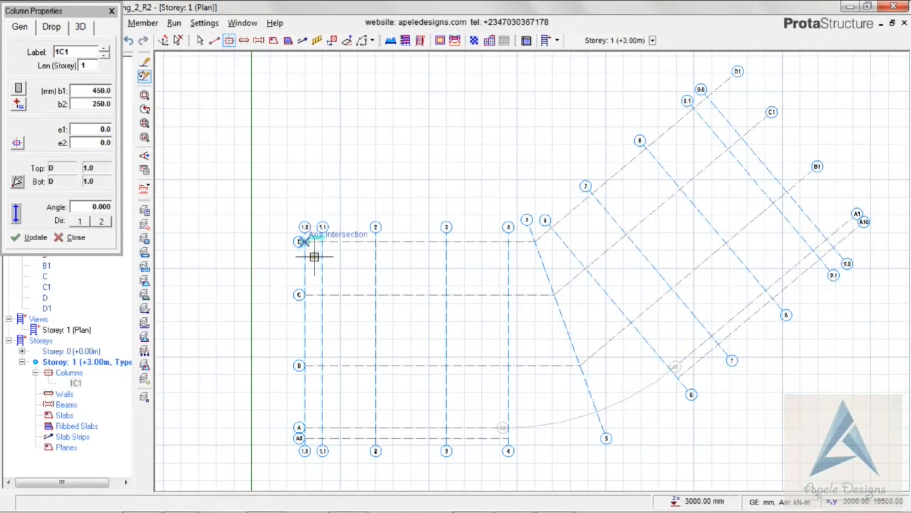
scroll(311, 246, "up", 2)
middle_click_drag(322, 263, 281, 137)
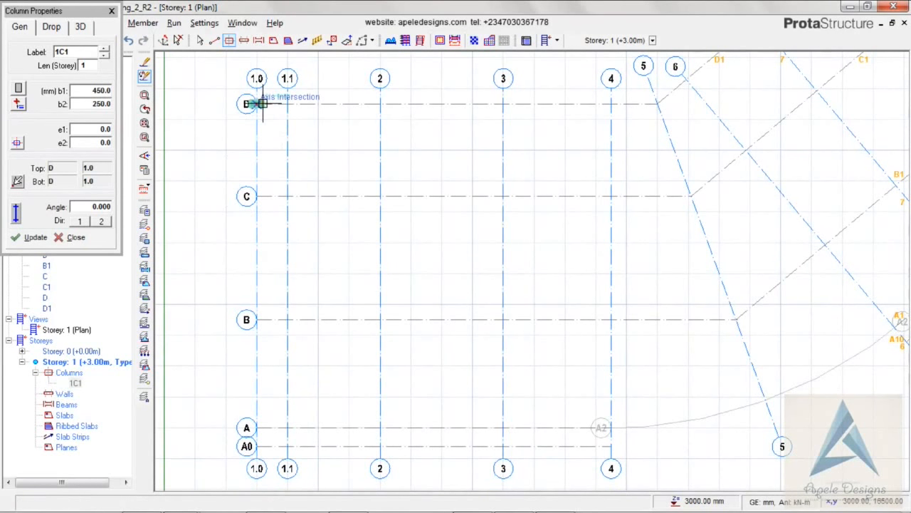
left_click(104, 127)
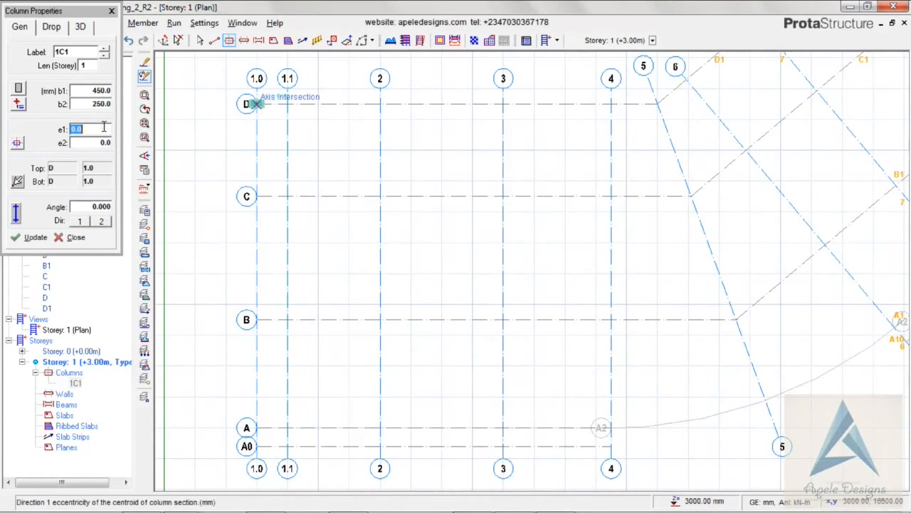
key("BackSpace")
type("-125")
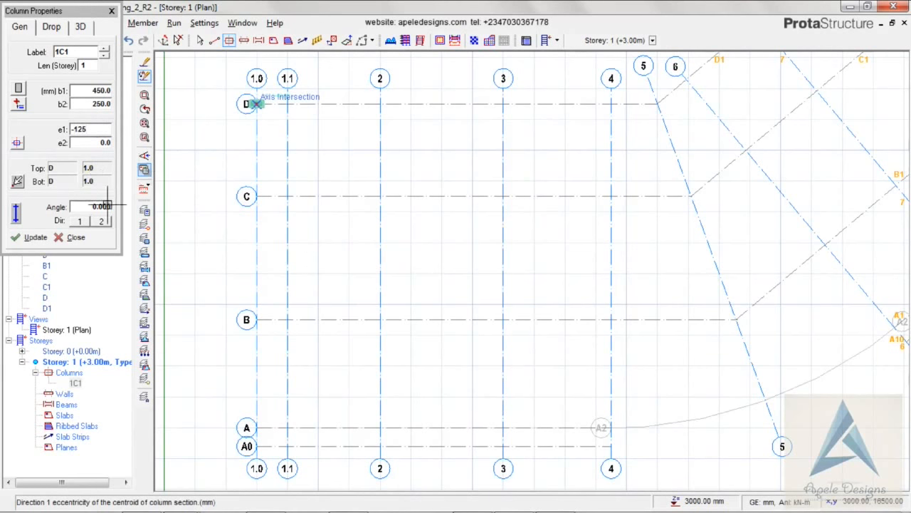
left_click(35, 238)
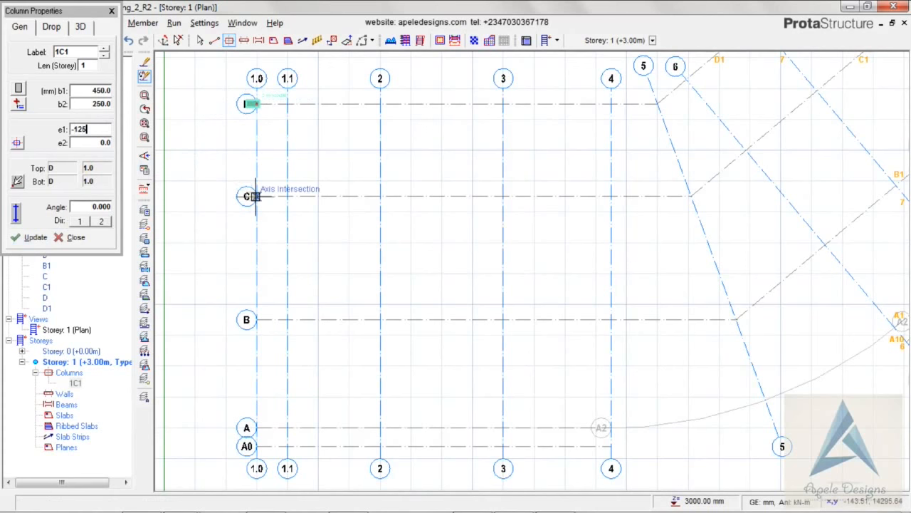
Place columns with the same section and eccentricity where axis 1.0 crosses axes C, B and A
left_click(256, 319)
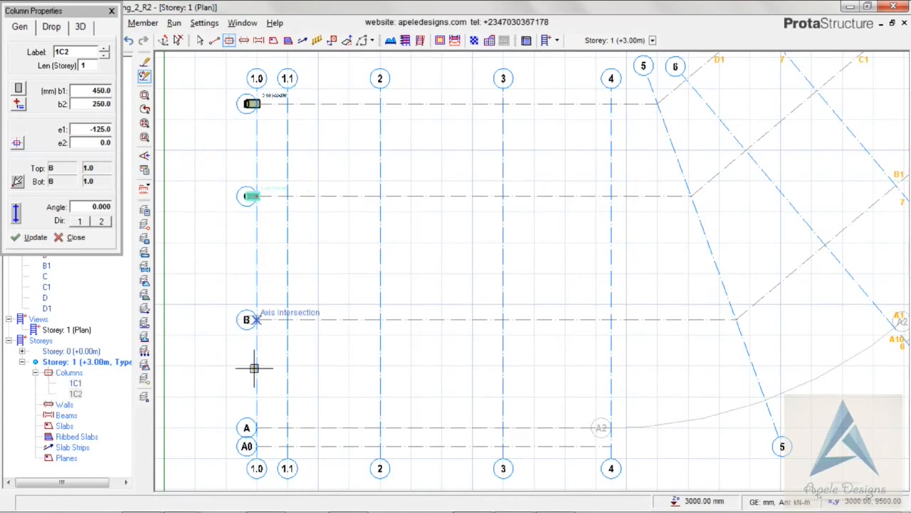
left_click(257, 428)
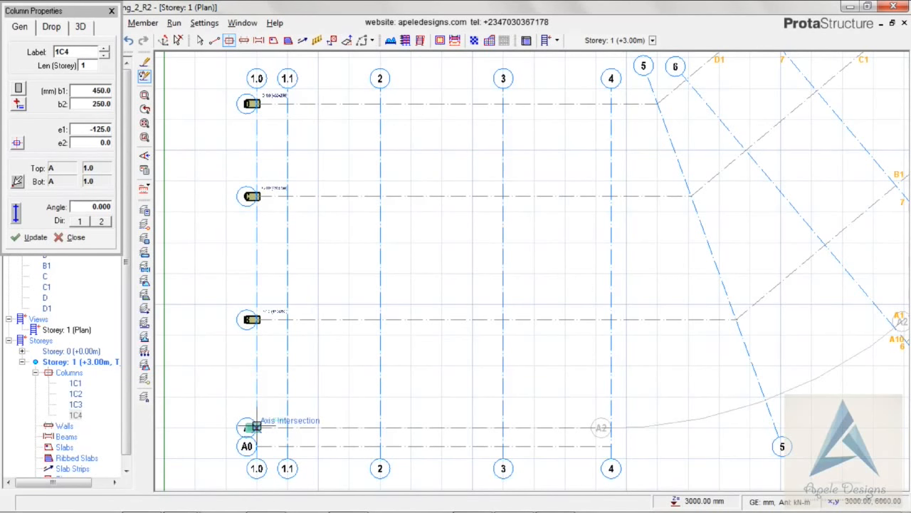
Incline the column at axes A and 1.0 by moving its bottom insertion point to the intersection of axes A and 1.1
left_click(17, 183)
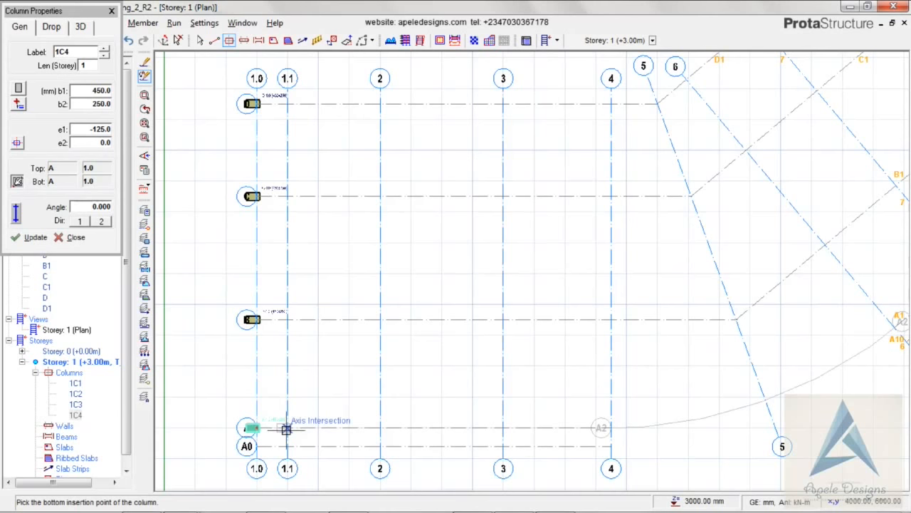
left_click(285, 429)
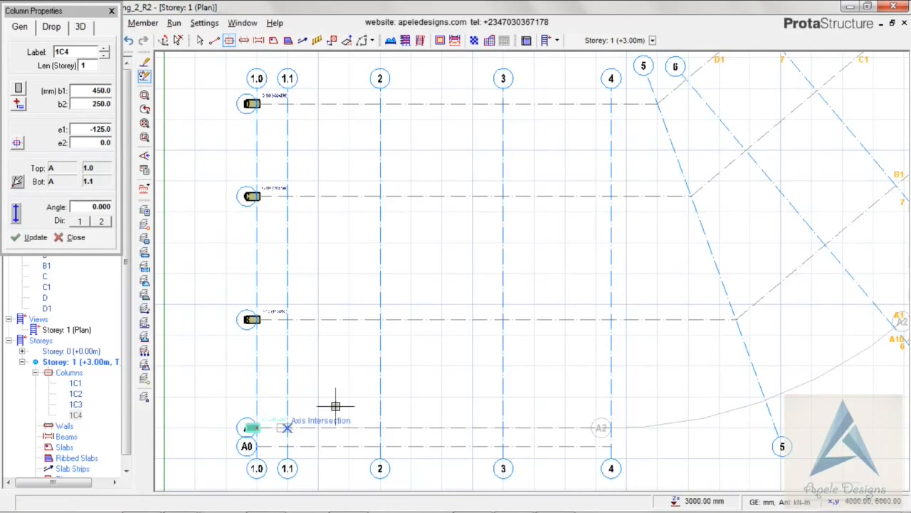
left_click(36, 238)
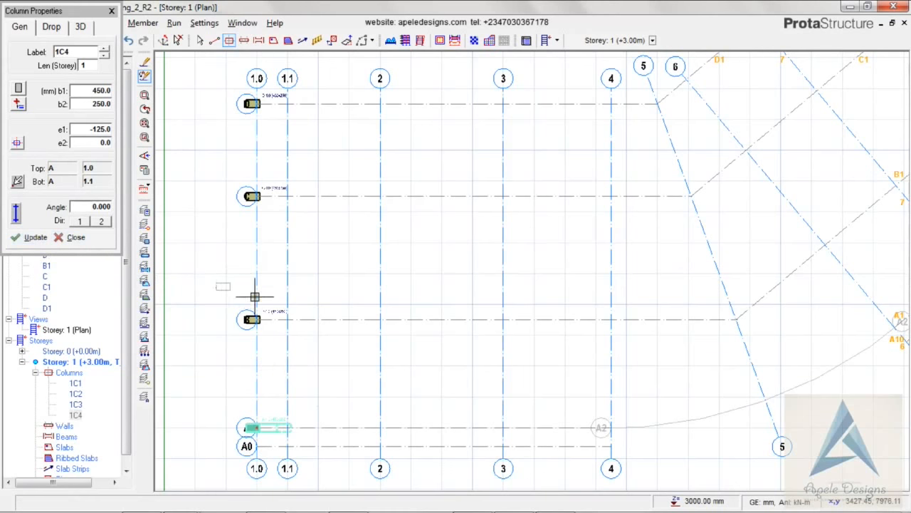
key("Escape")
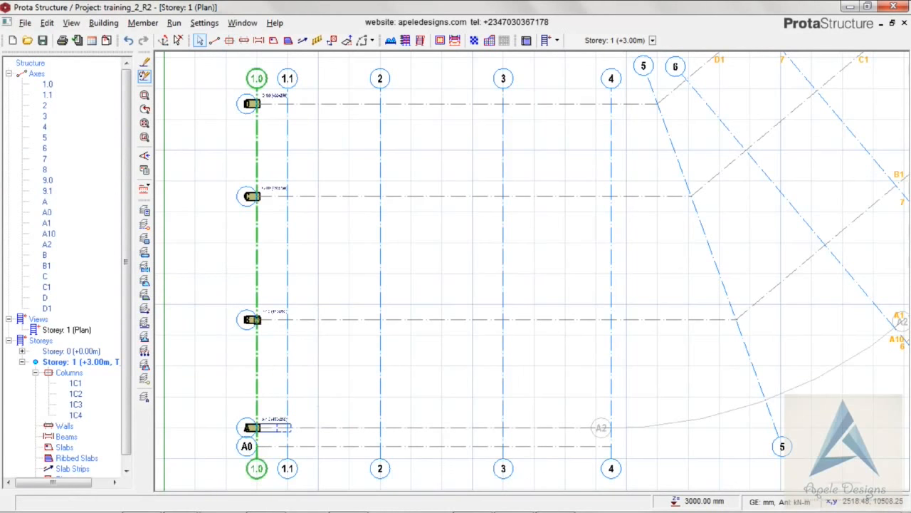
Incline the column at axes B and 1.0 by moving its bottom insertion point to the intersection of axes B and 1.1
mouse_move(255, 320)
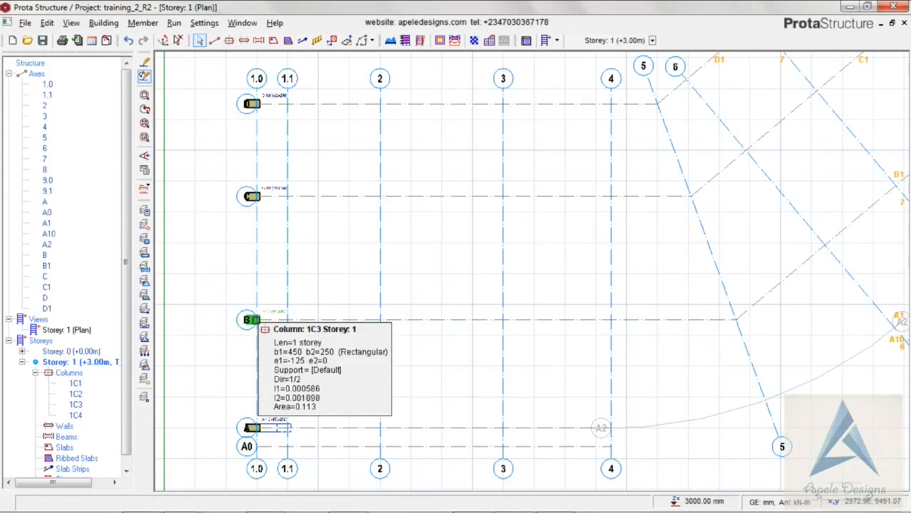
double_click(255, 321)
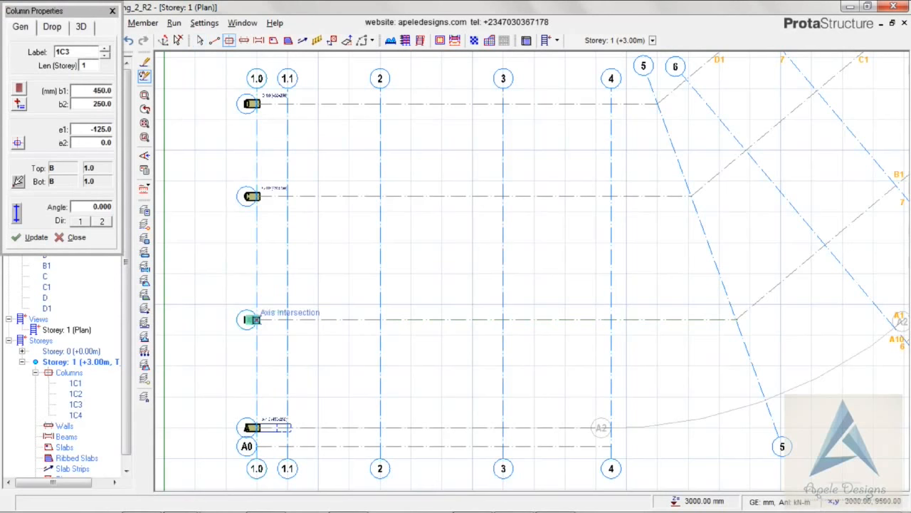
left_click(19, 181)
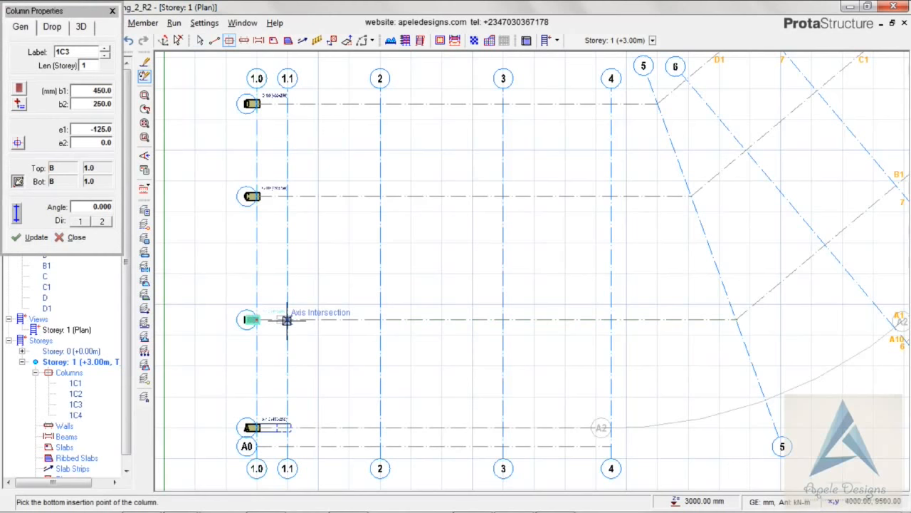
left_click(287, 320)
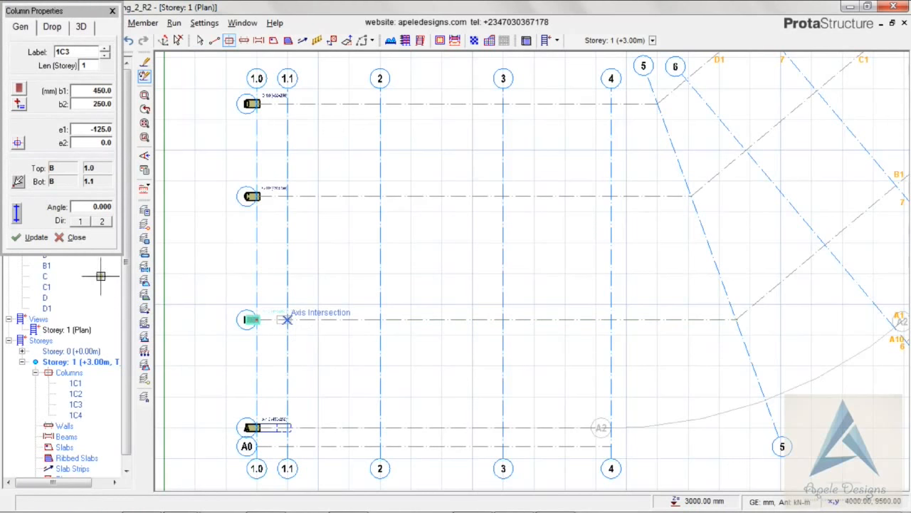
left_click(36, 238)
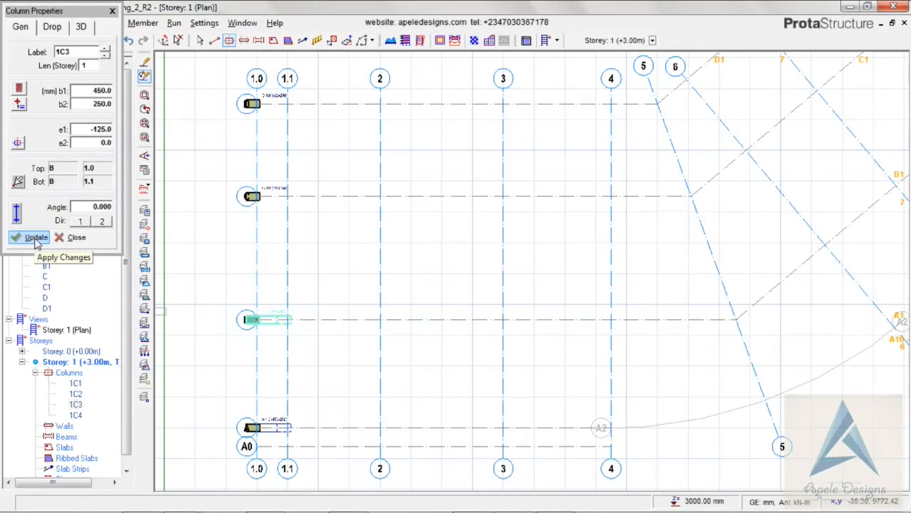
key("Escape")
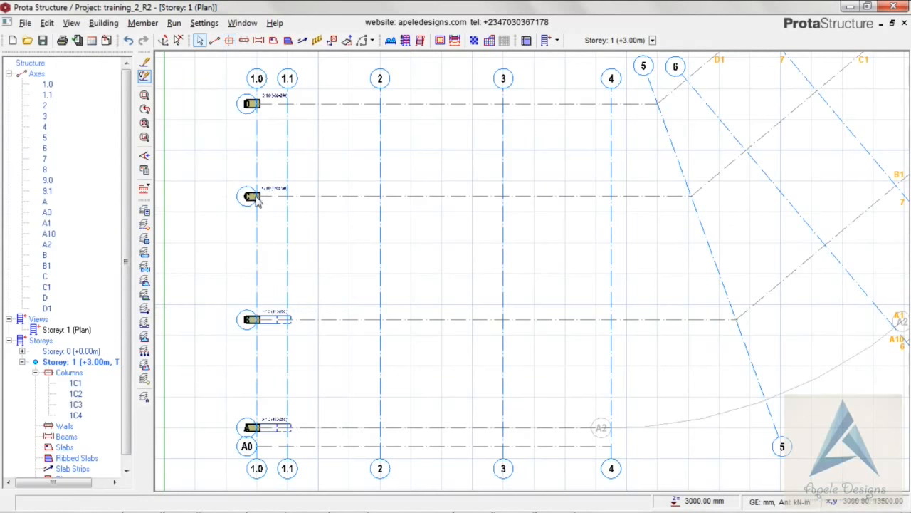
Incline the column at axes C and 1.0 by moving its bottom insertion point to the intersection of axes C and 1.1
mouse_move(257, 202)
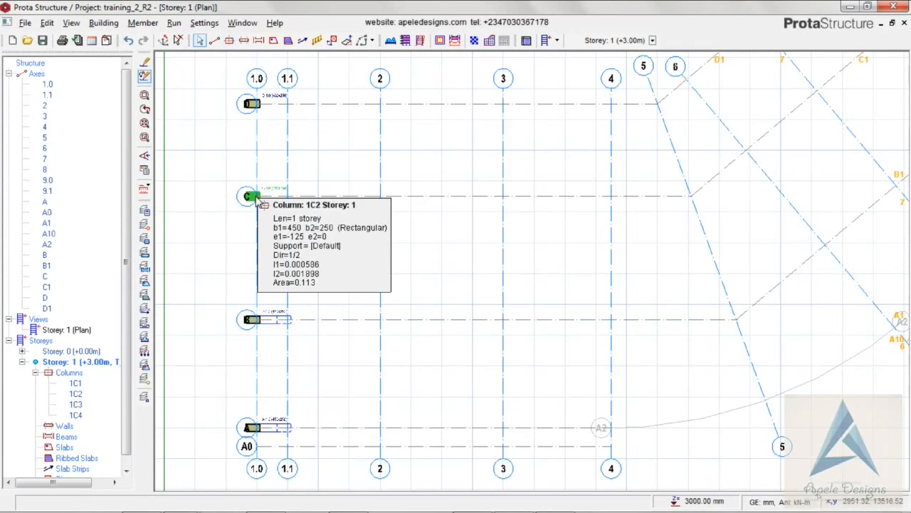
double_click(254, 198)
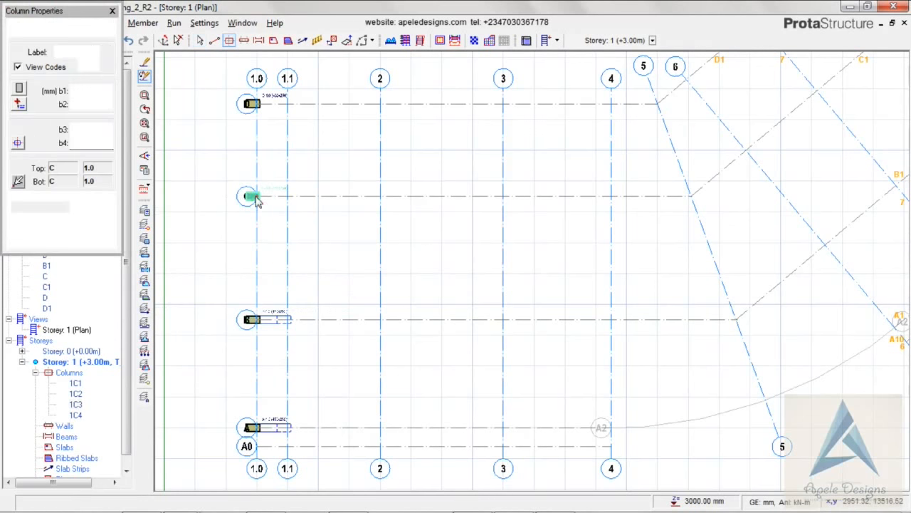
left_click(18, 182)
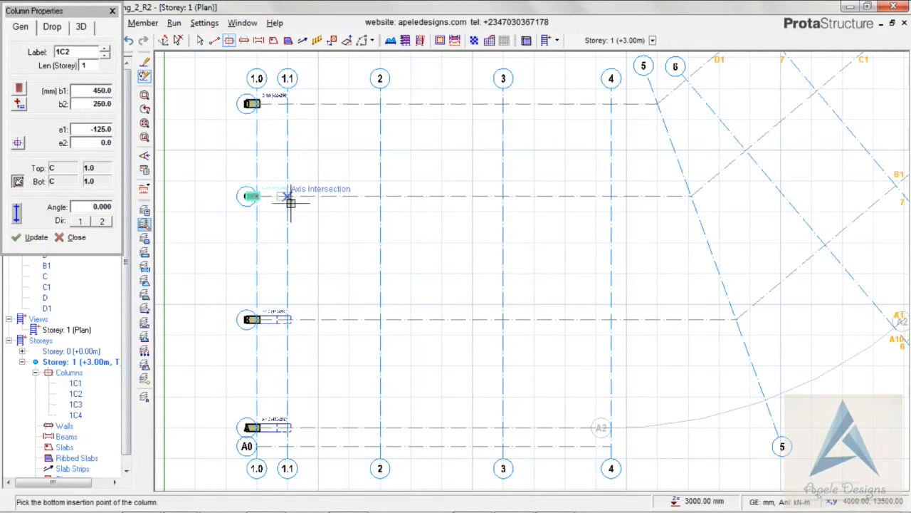
left_click(32, 238)
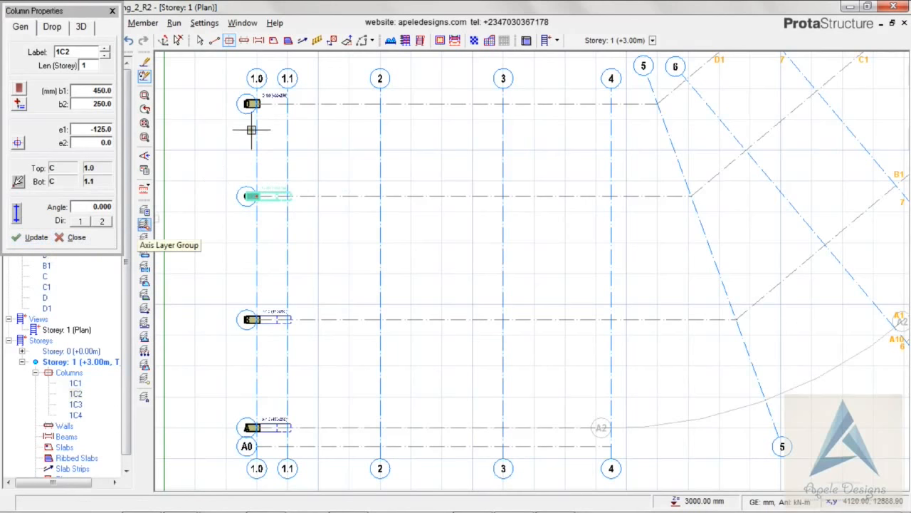
key("Escape")
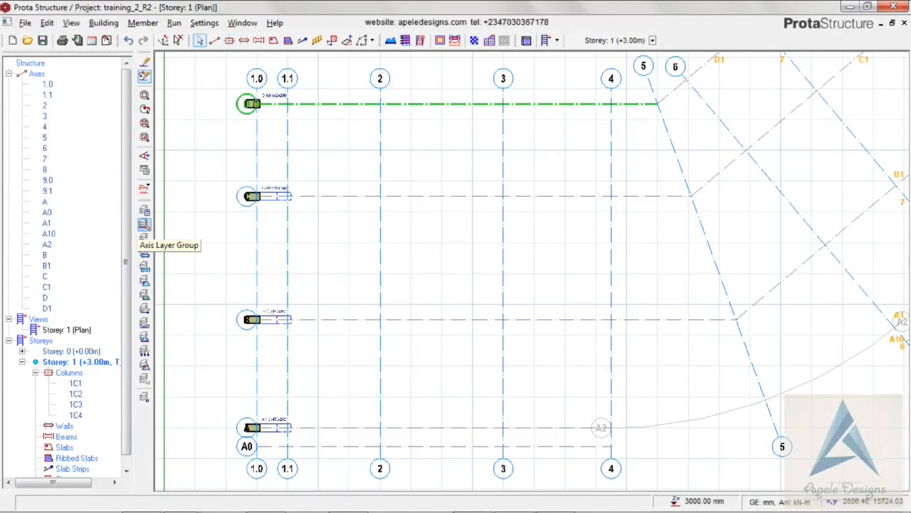
Incline the column at axes D and 1.0 by moving its bottom insertion point to the intersection of axes D and 1.1
left_click(254, 104)
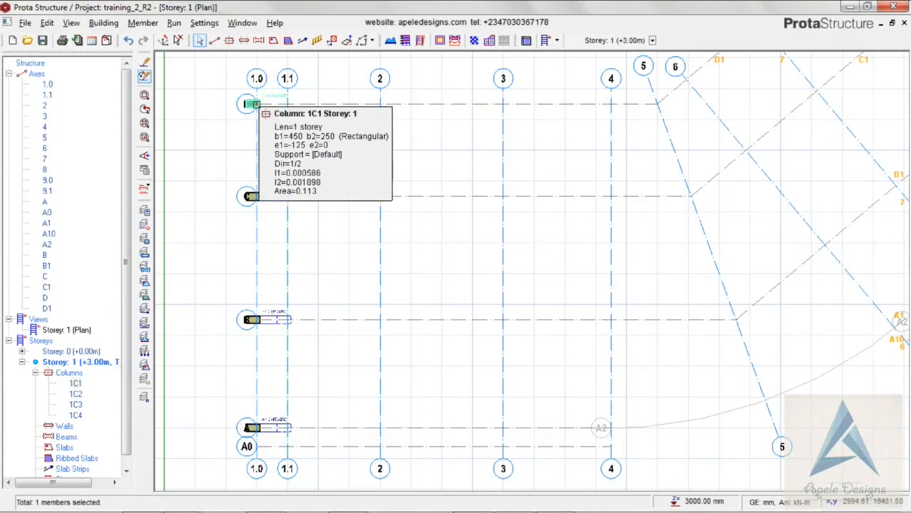
key("Escape")
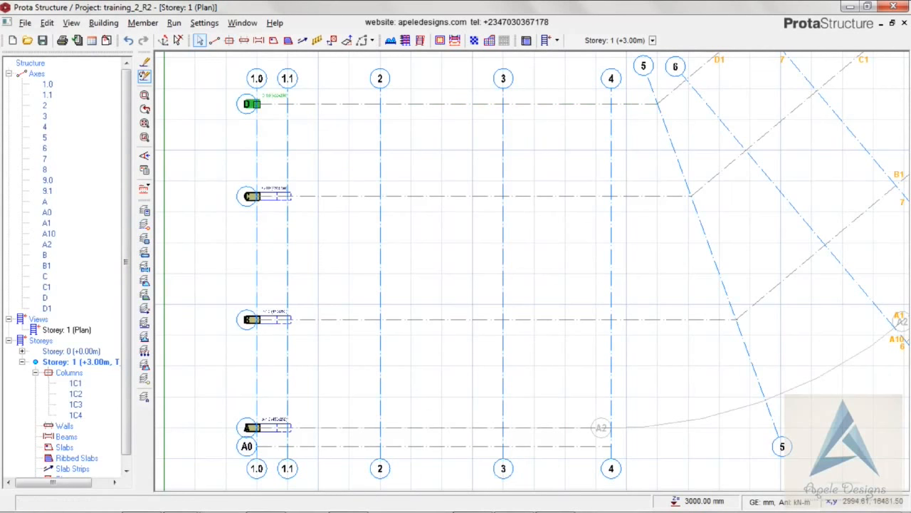
double_click(253, 104)
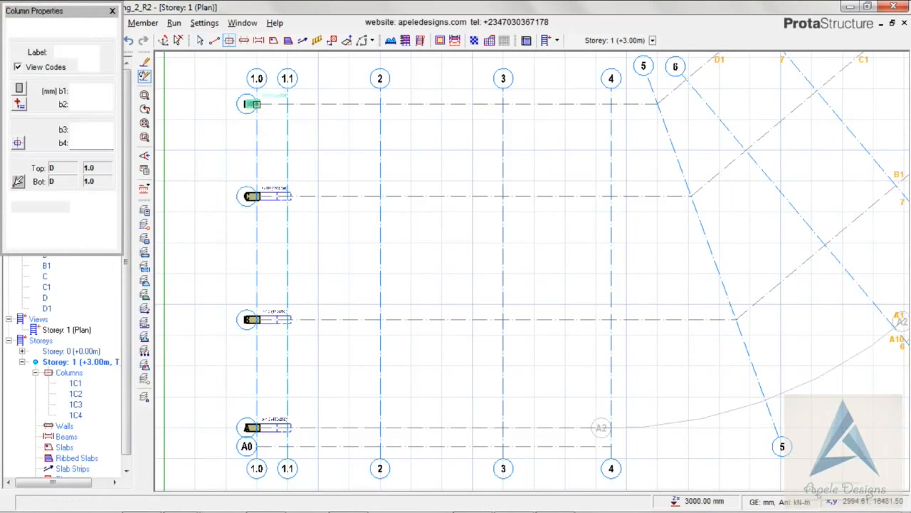
left_click(18, 181)
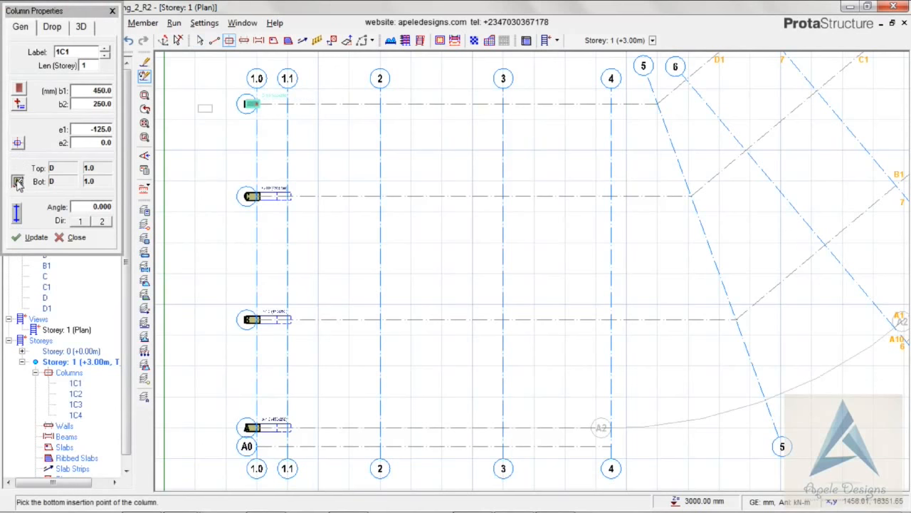
left_click(287, 104)
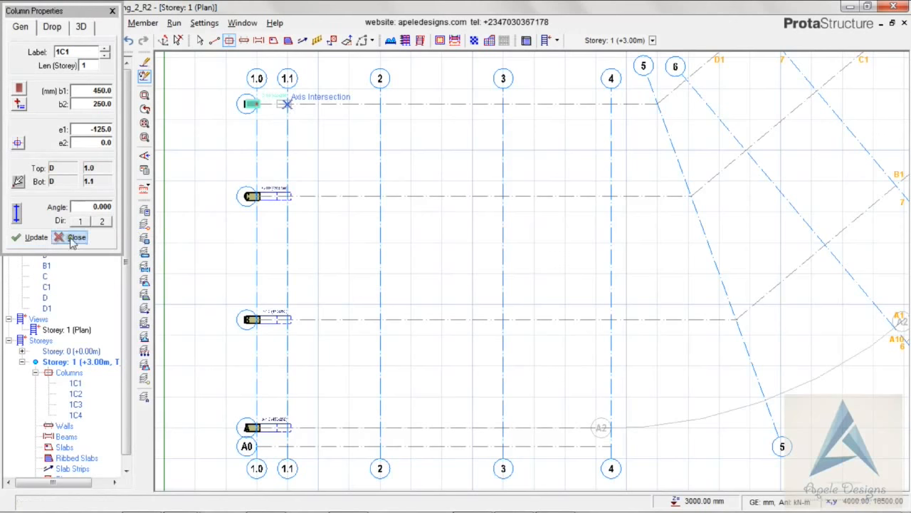
left_click(32, 237)
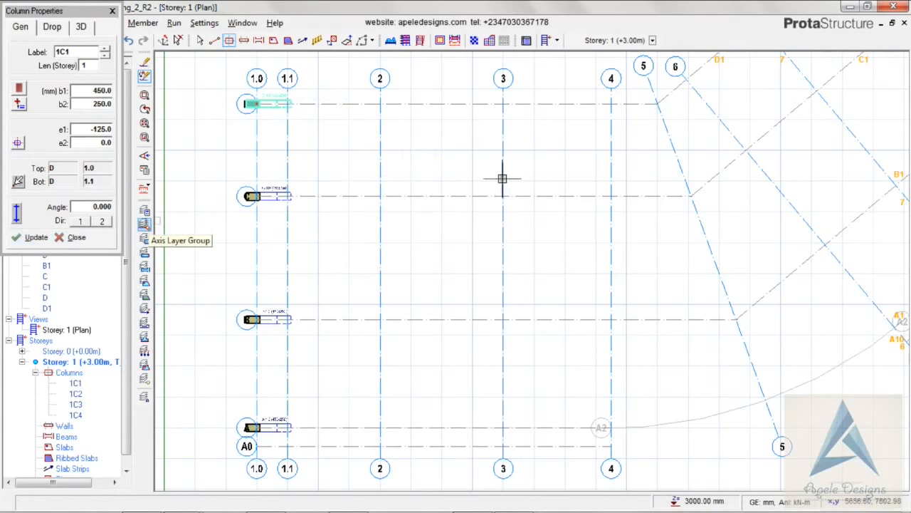
Place a column at the intersection of axes D1 and 9.0, aligned to direction 1, with its e1 eccentricity set to 125 mm
middle_click_drag(498, 177, 285, 299)
middle_click_drag(617, 208, 426, 319)
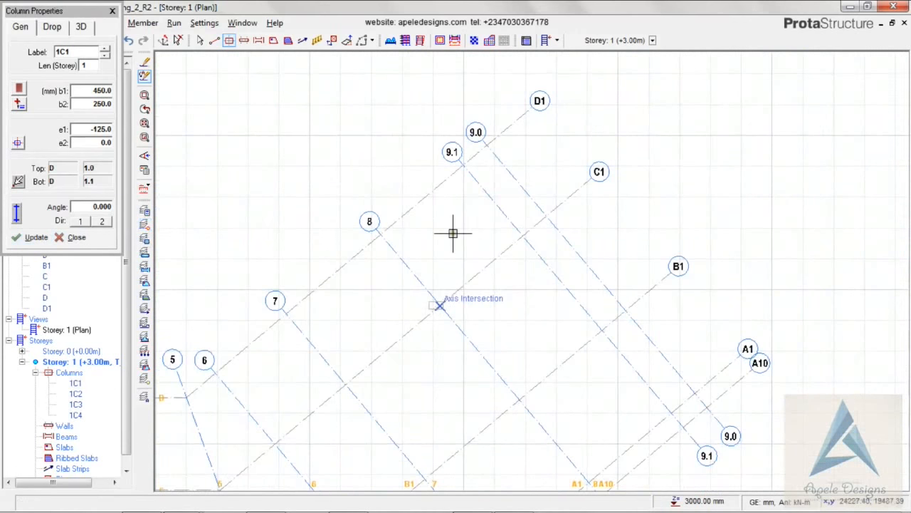
left_click(484, 146)
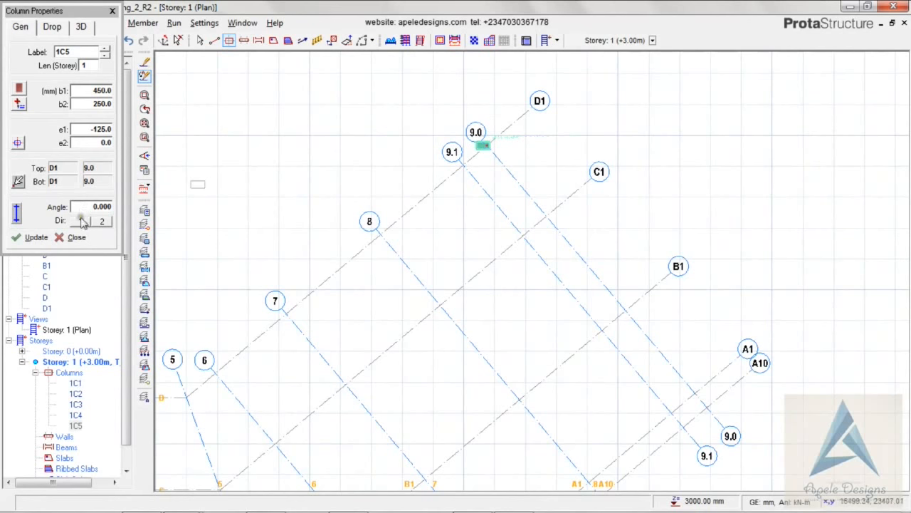
left_click(34, 240)
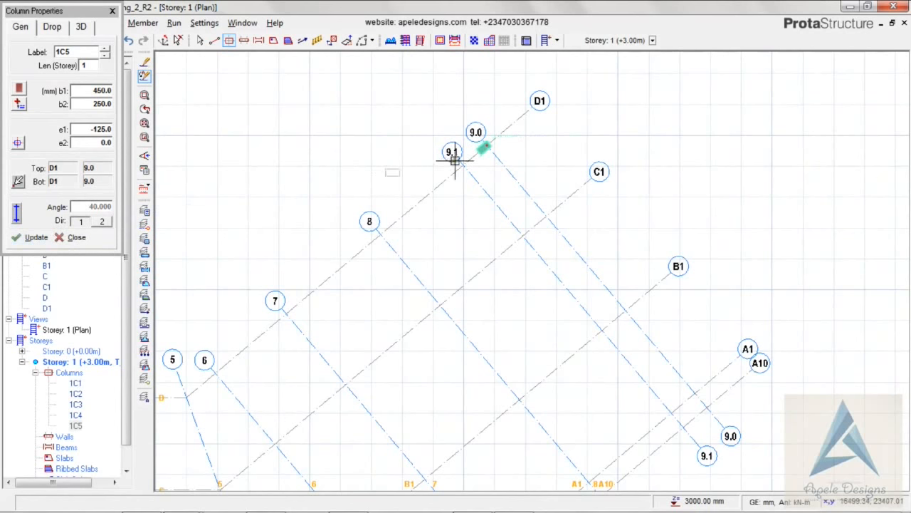
key("Tab")
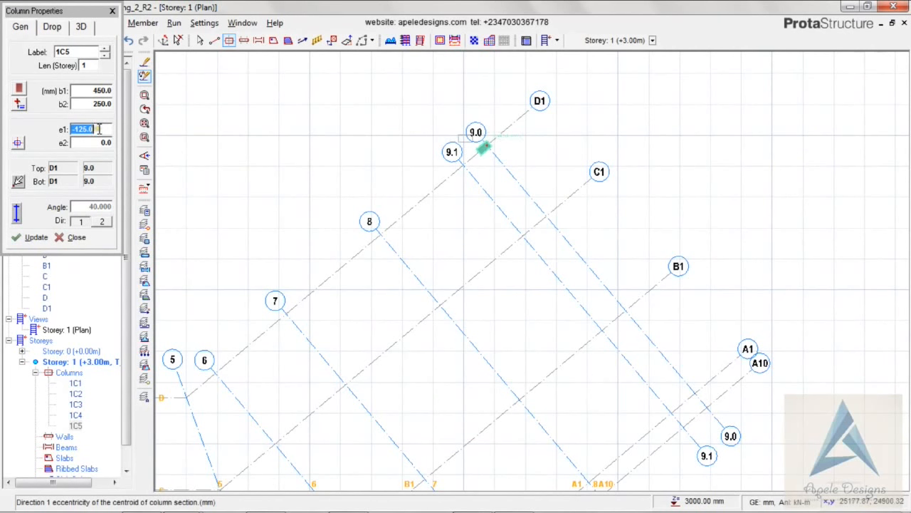
type("1")
left_click(28, 238)
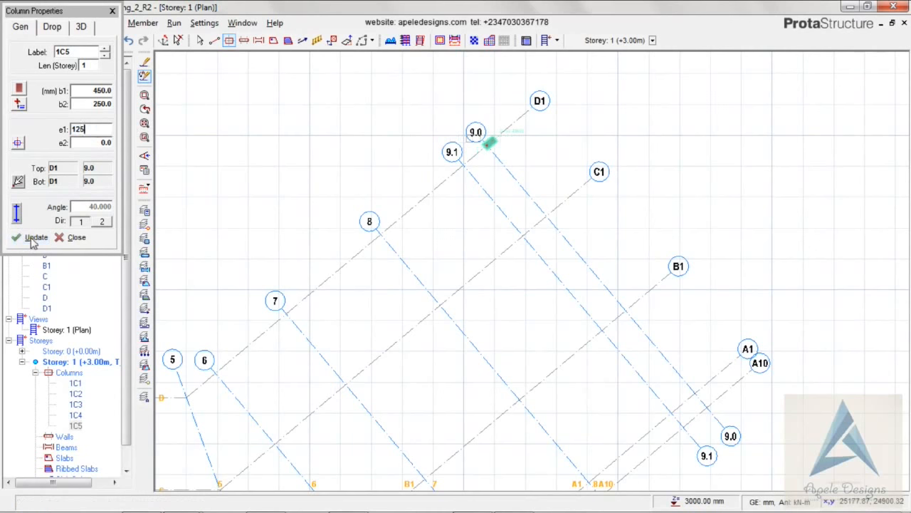
left_click(144, 237)
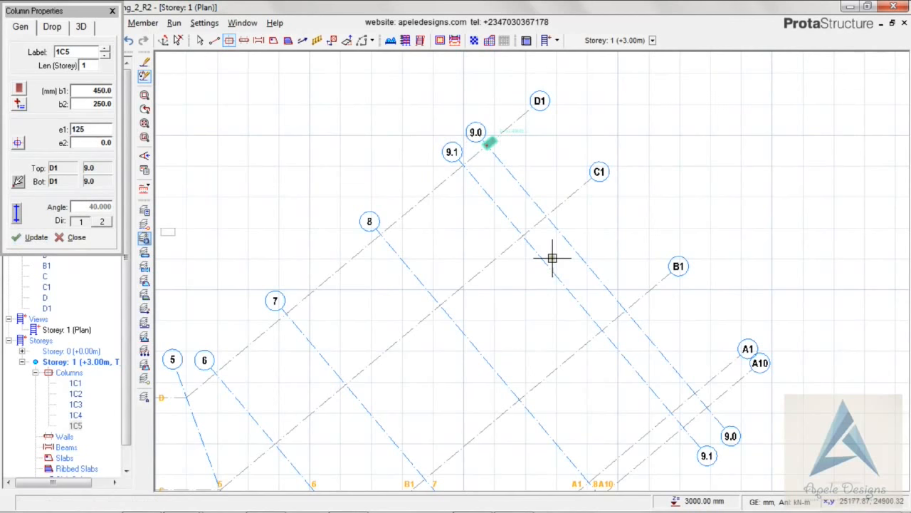
Place columns with the same section, direction and eccentricity where axis 9.0 crosses axes C1, B1 and A1
left_click(549, 214)
left_click(629, 307)
left_click(692, 393)
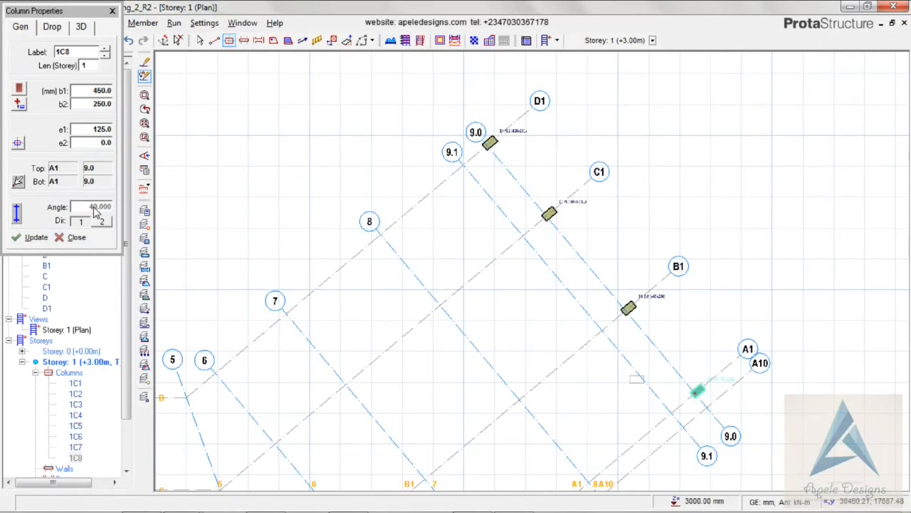
Incline the column at axes A1 and 9.0 by moving its bottom insertion point to the intersection of axes A1 and 9.1
left_click(18, 182)
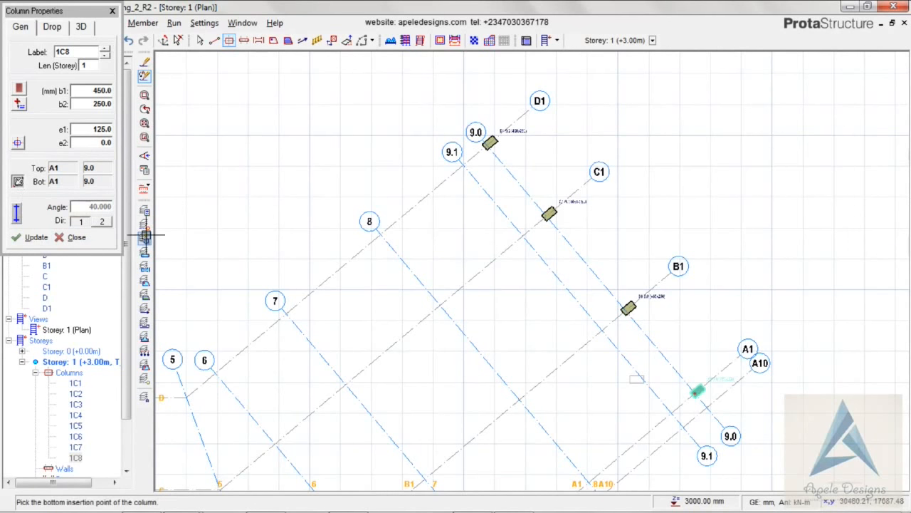
left_click(670, 413)
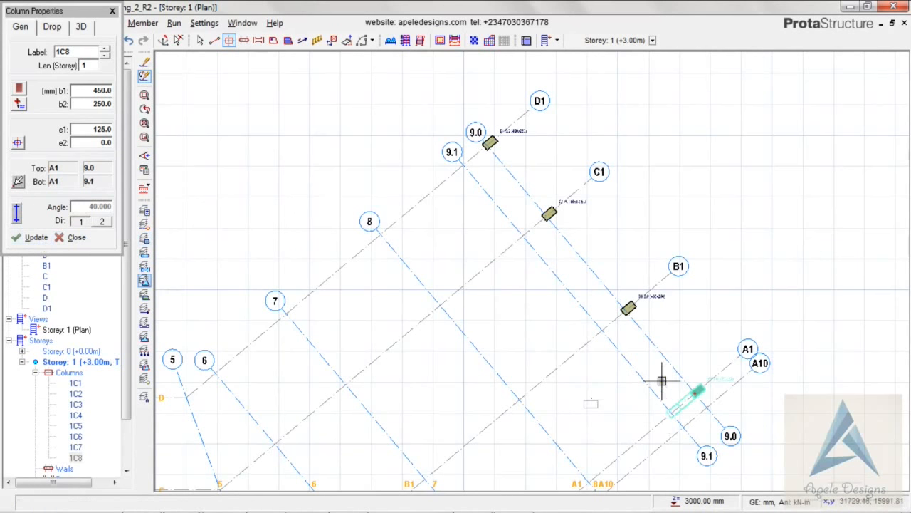
key("Escape")
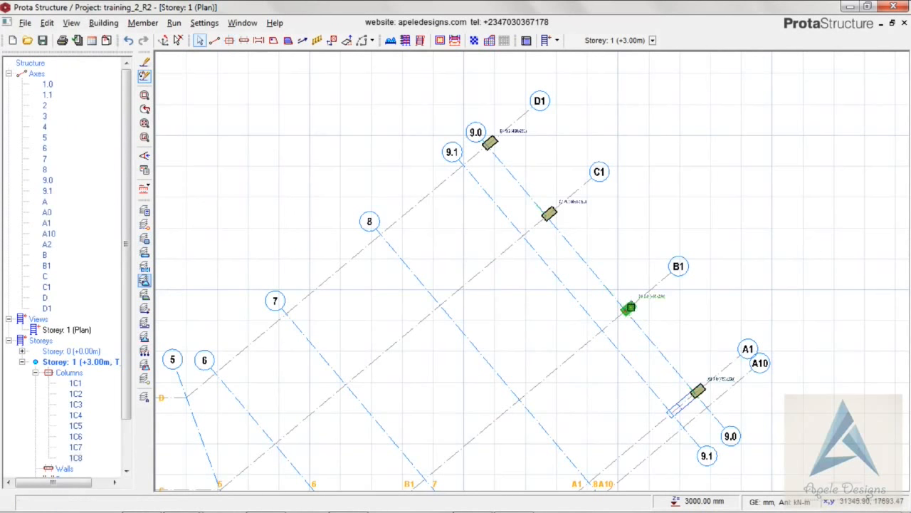
Incline the column at axes B1 and 9.0 by moving its bottom insertion point to the intersection of axes B1 and 9.1
left_click(630, 307)
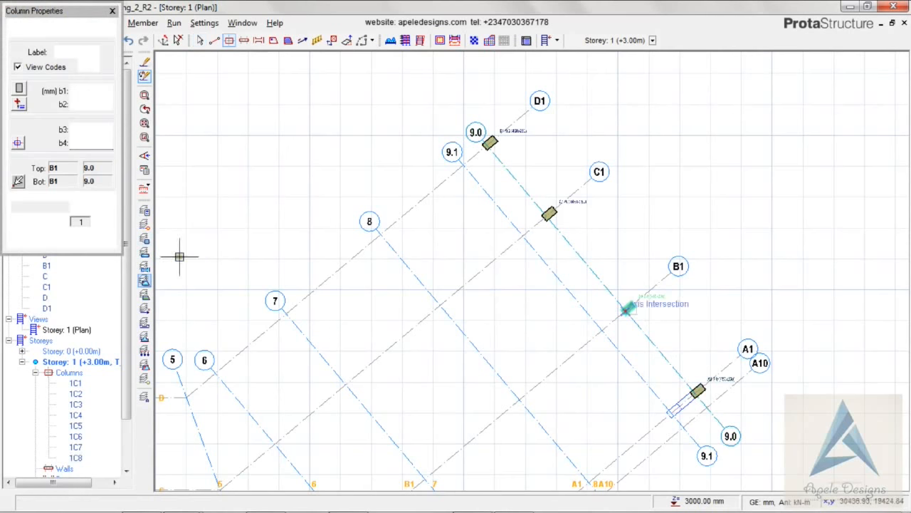
left_click(18, 182)
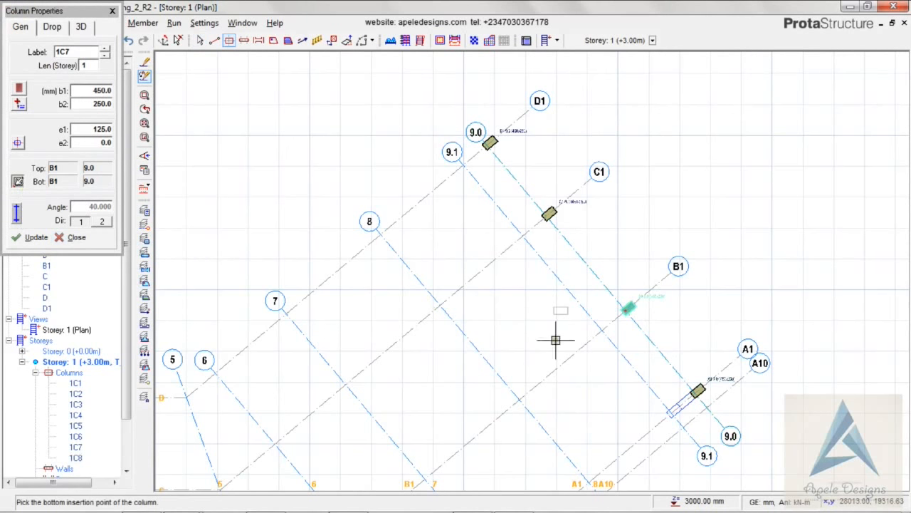
left_click(605, 330)
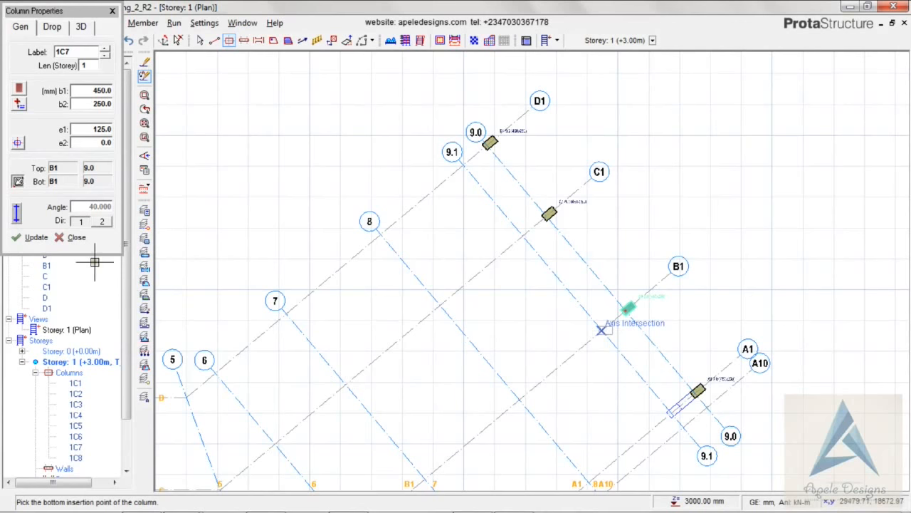
left_click(37, 238)
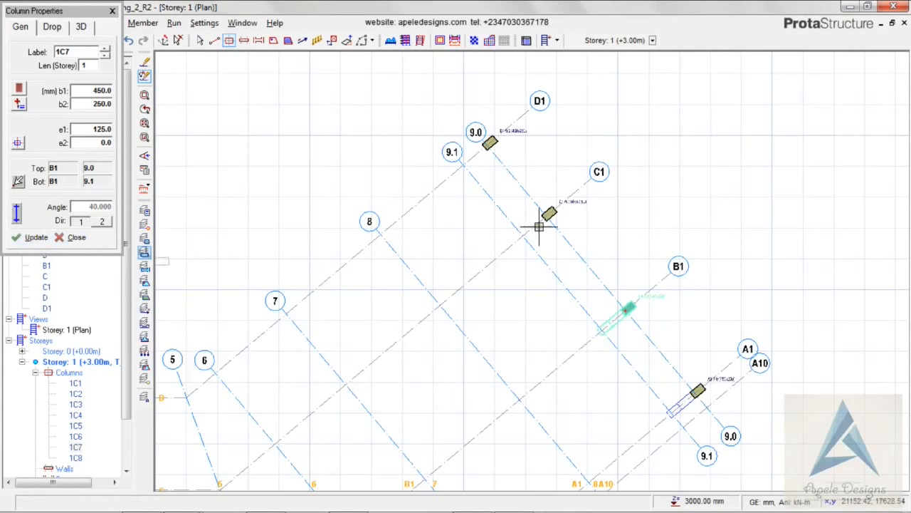
Incline the column at axes C1 and 9.0 by moving its bottom insertion point to the intersection of axes C1 and 9.1
key("Escape")
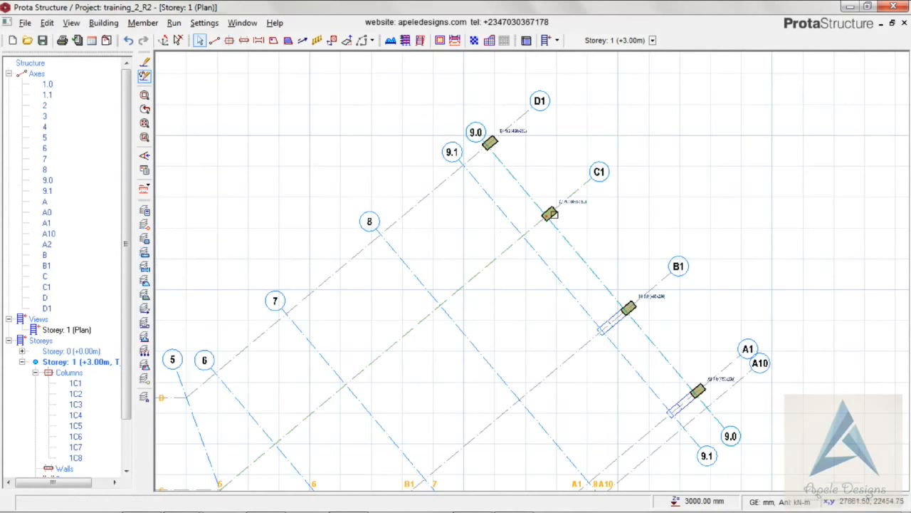
double_click(550, 214)
left_click(17, 182)
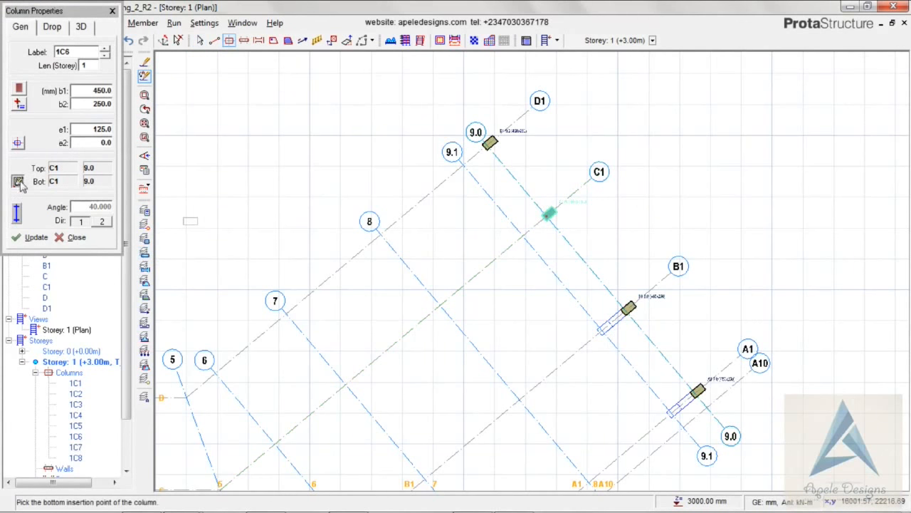
left_click(35, 237)
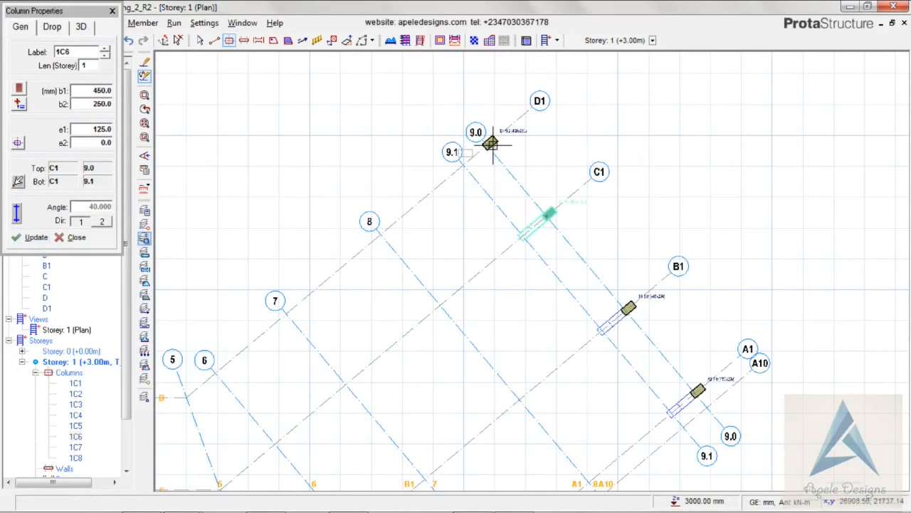
key("Escape")
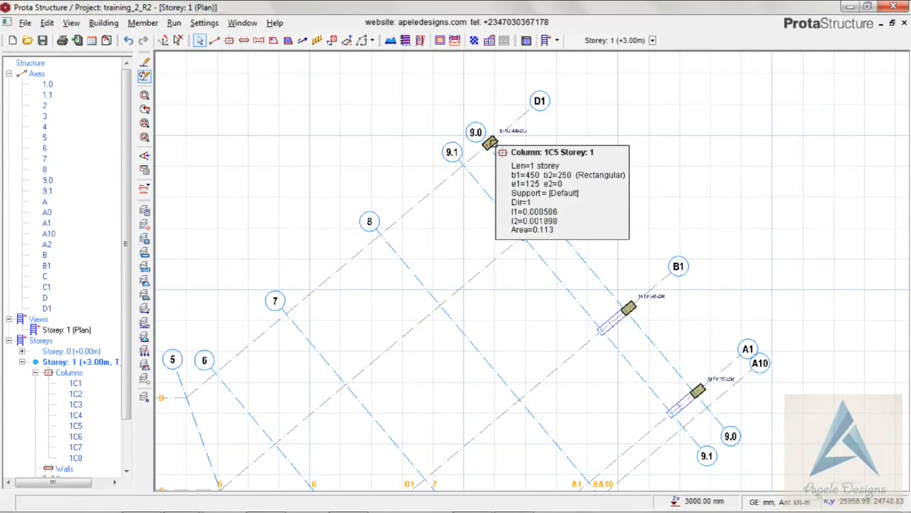
Incline the column at axes D1 and 9.0 by moving its bottom insertion point to the intersection of axes D1 and 9.1
double_click(491, 144)
left_click(20, 181)
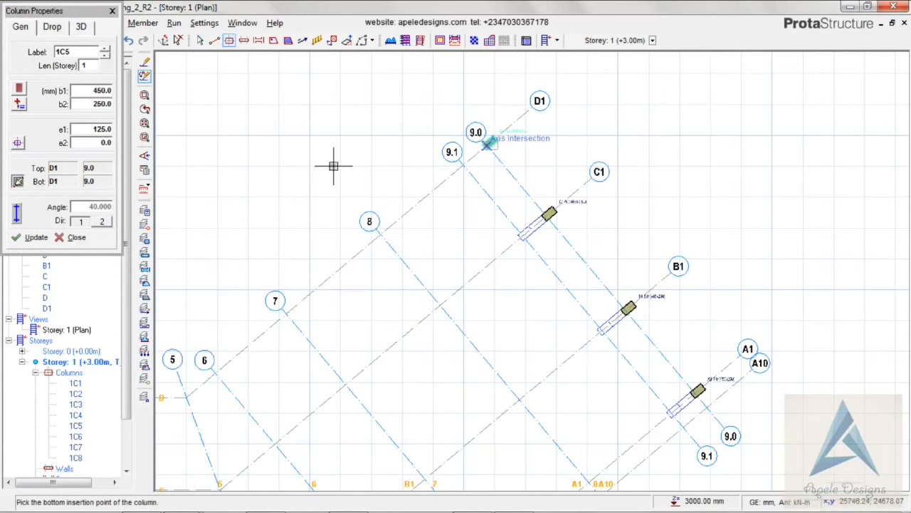
left_click(463, 165)
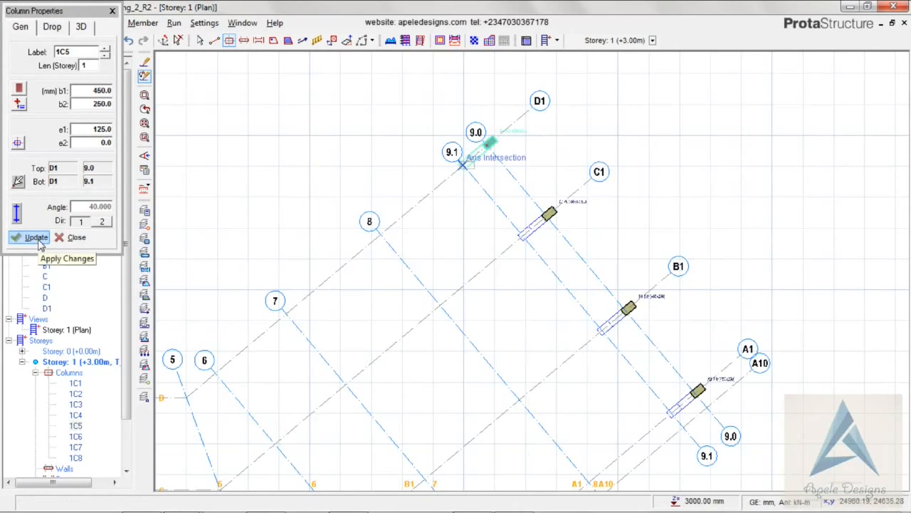
left_click(35, 239)
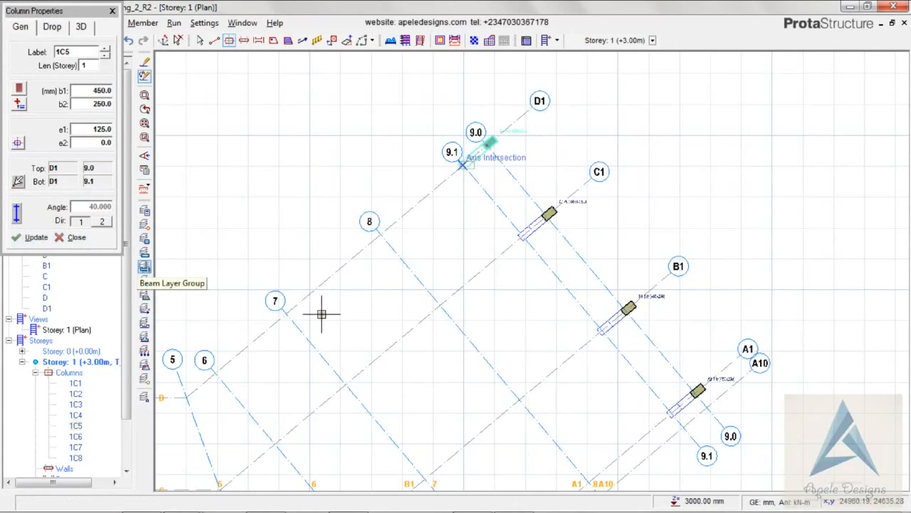
middle_click_drag(332, 311, 530, 158)
scroll(460, 228, "down", 4)
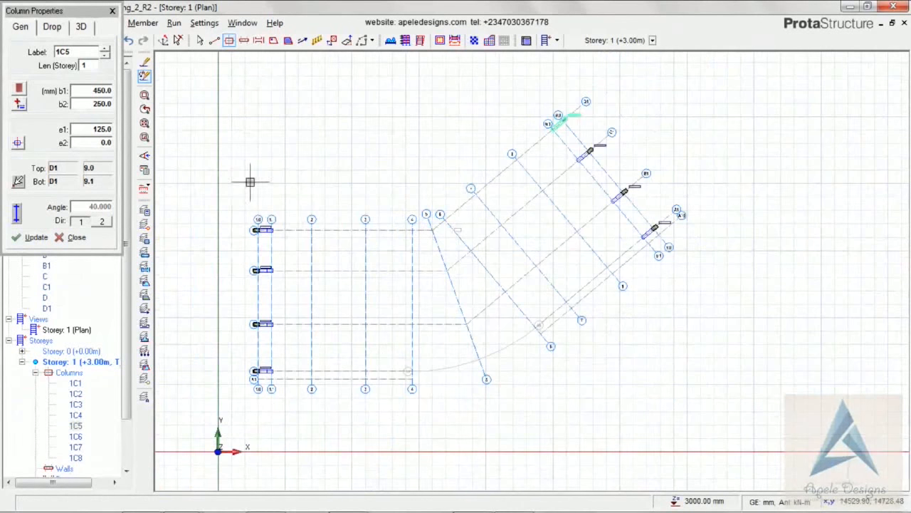
left_click(112, 11)
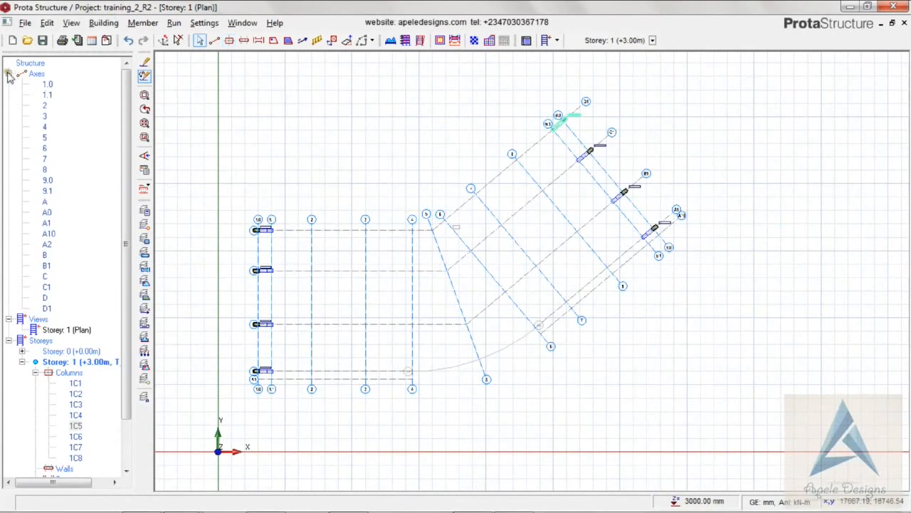
Show the Storey 1 view in 3D to examine the inclined columns, and return it to plan
left_click(62, 96)
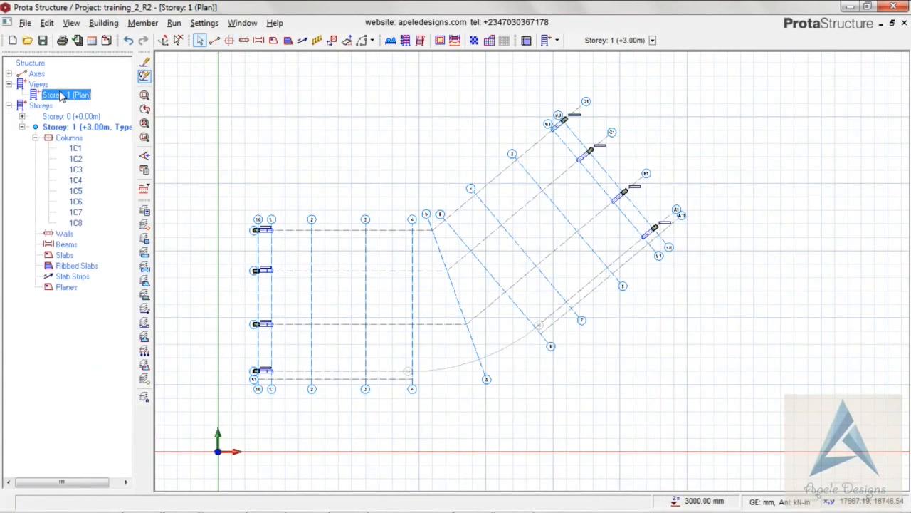
right_click(63, 96)
left_click(99, 114)
left_click(145, 136)
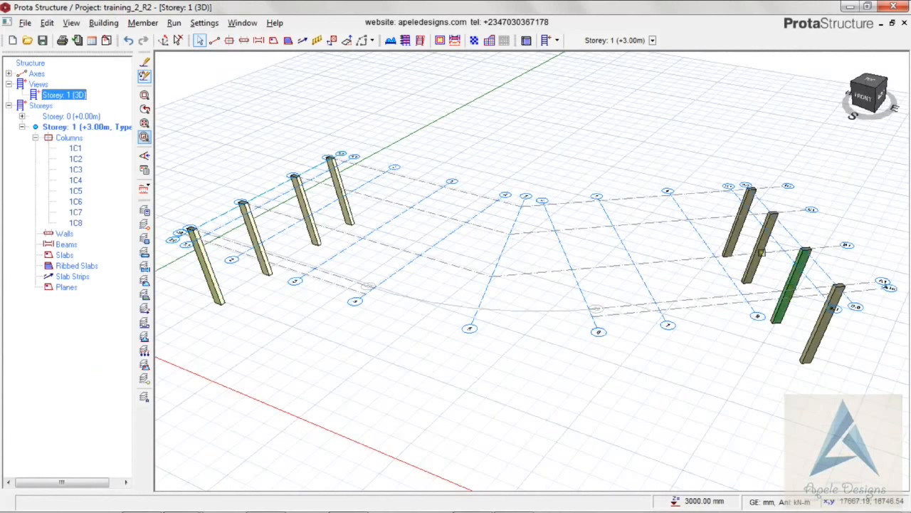
left_click(72, 97)
right_click(75, 99)
left_click(106, 104)
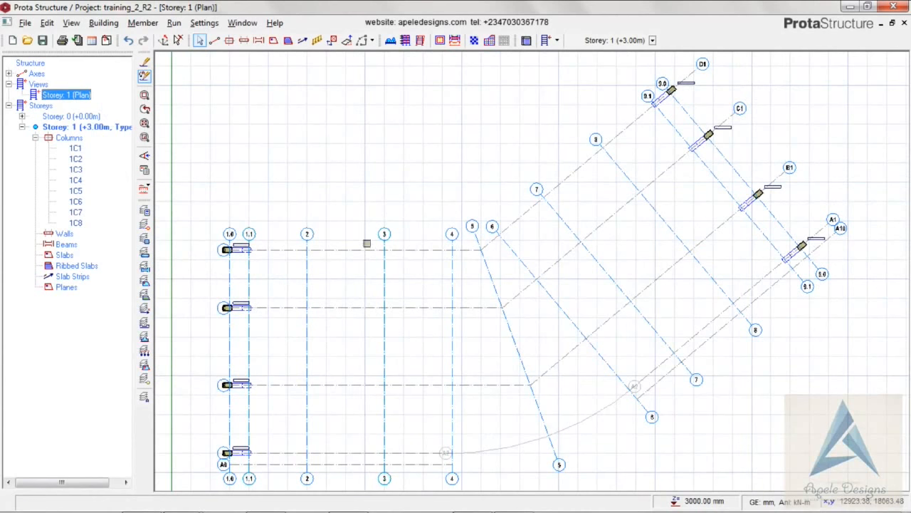
Place 250 x 250 mm columns with zero eccentricity where axis 2 crosses axes D, C, B and A
left_click(229, 40)
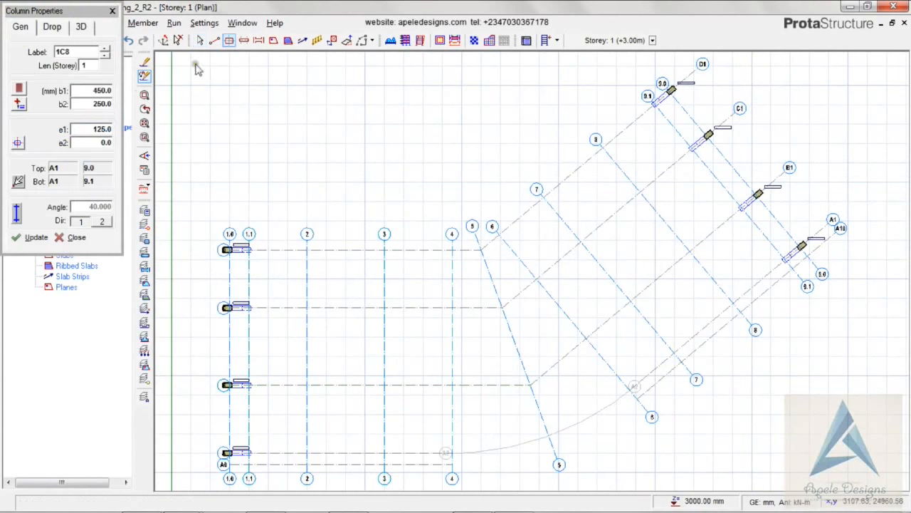
left_click(96, 89)
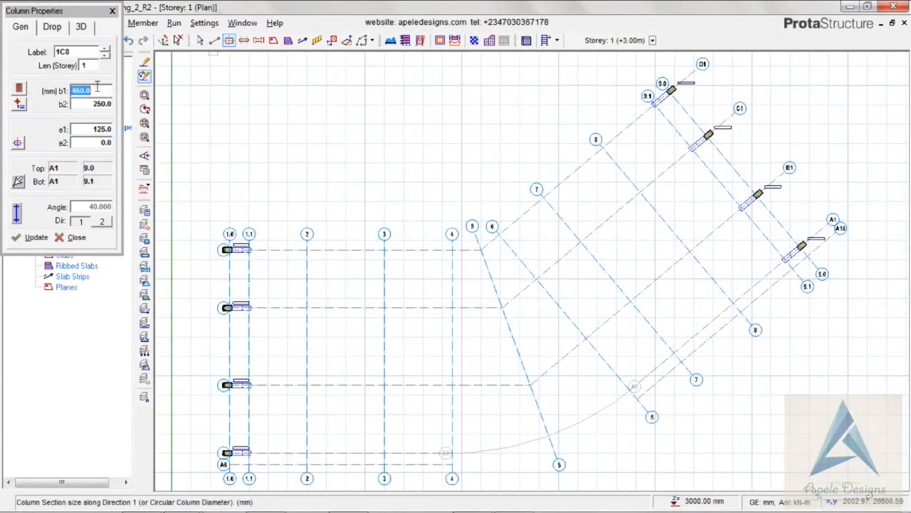
type("250")
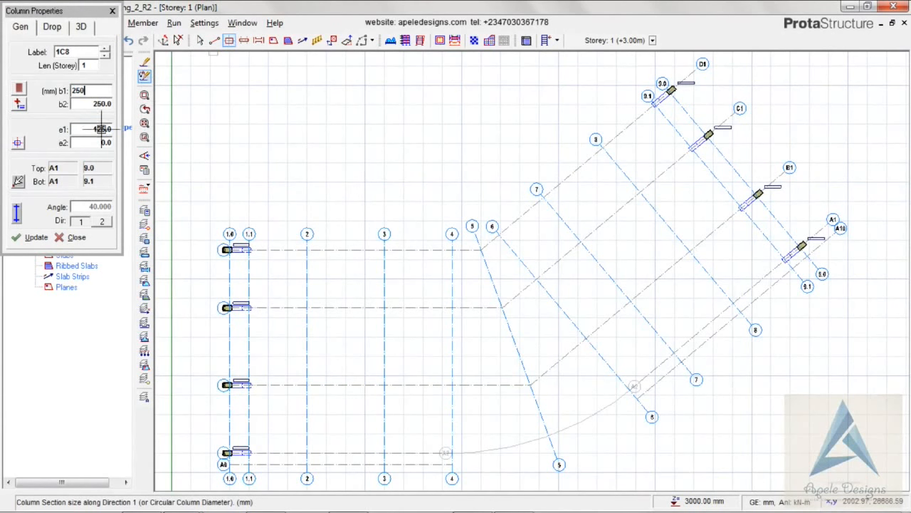
left_click(17, 143)
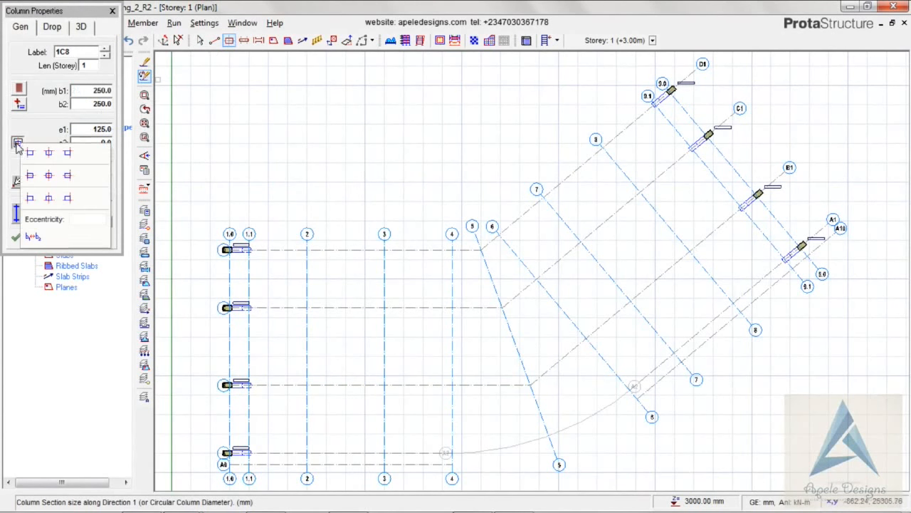
left_click(50, 176)
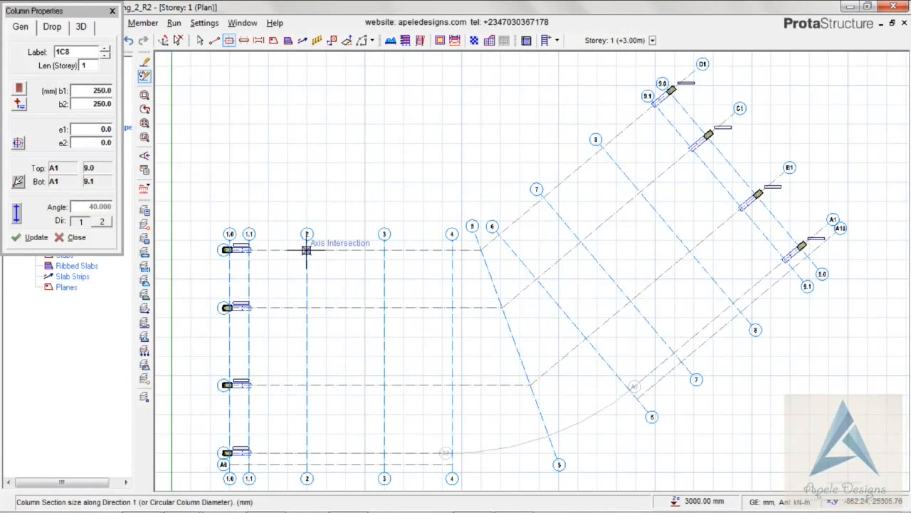
left_click(307, 249)
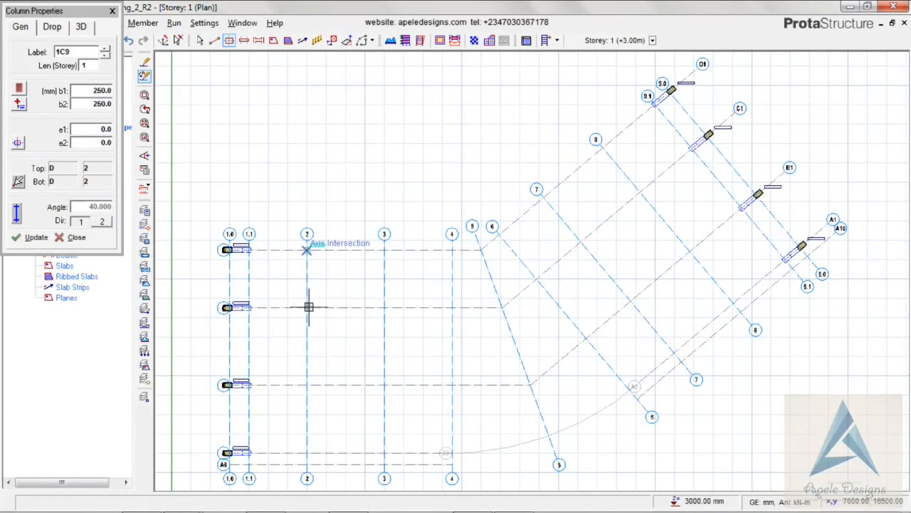
left_click_drag(306, 307, 308, 454)
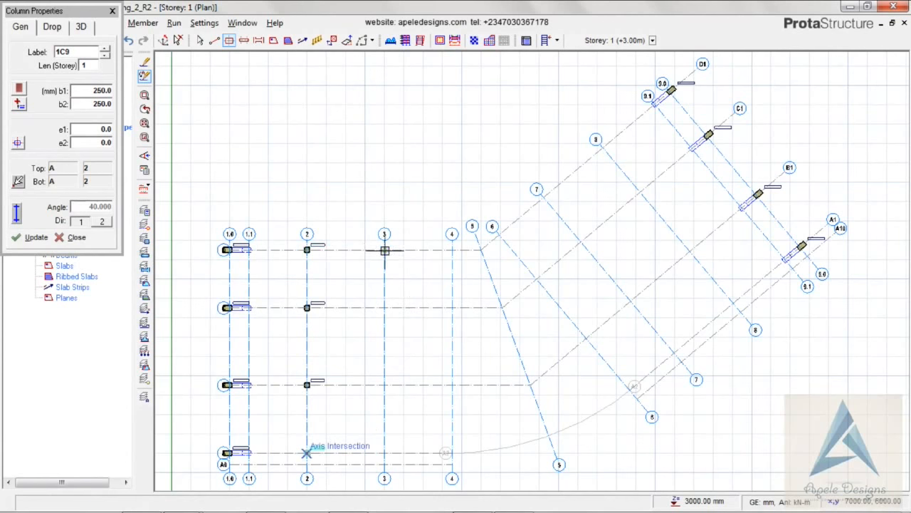
Place the same square columns along axes 3, 4, 6, 7 and 8, leaving out the ends of axes 4 and 6 on the curved axis
left_click_drag(383, 264, 385, 447)
left_click_drag(453, 252, 451, 387)
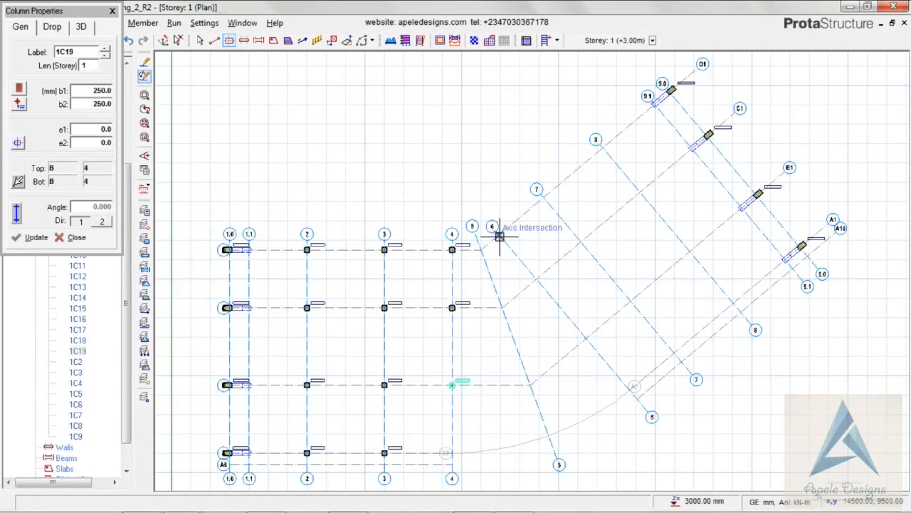
left_click_drag(551, 301, 588, 342)
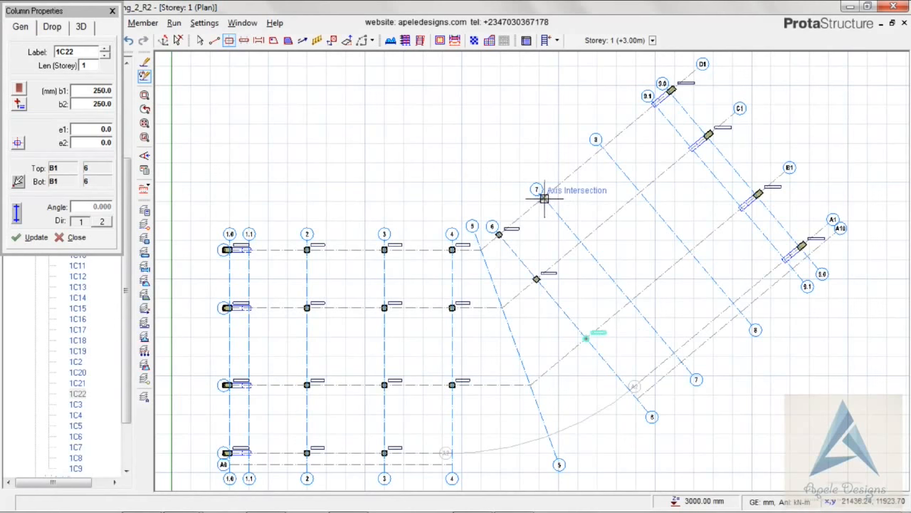
left_click_drag(544, 198, 678, 352)
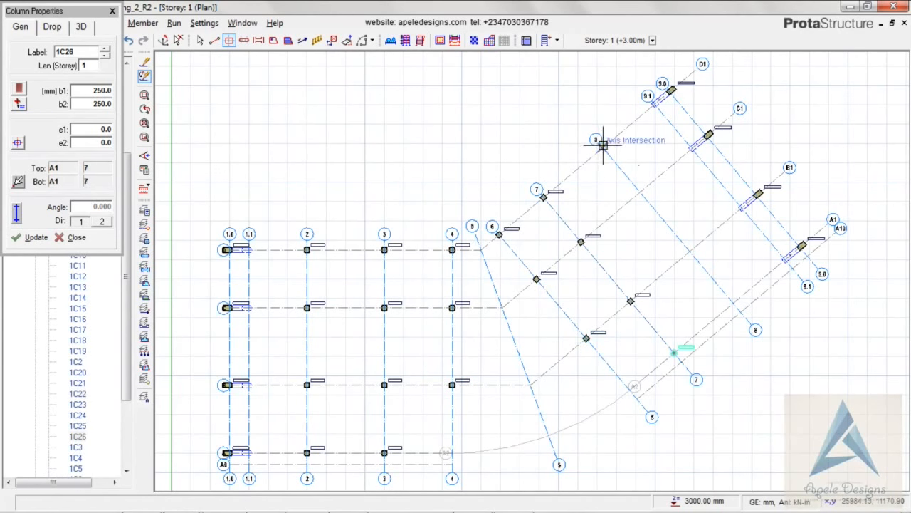
left_click_drag(603, 144, 733, 298)
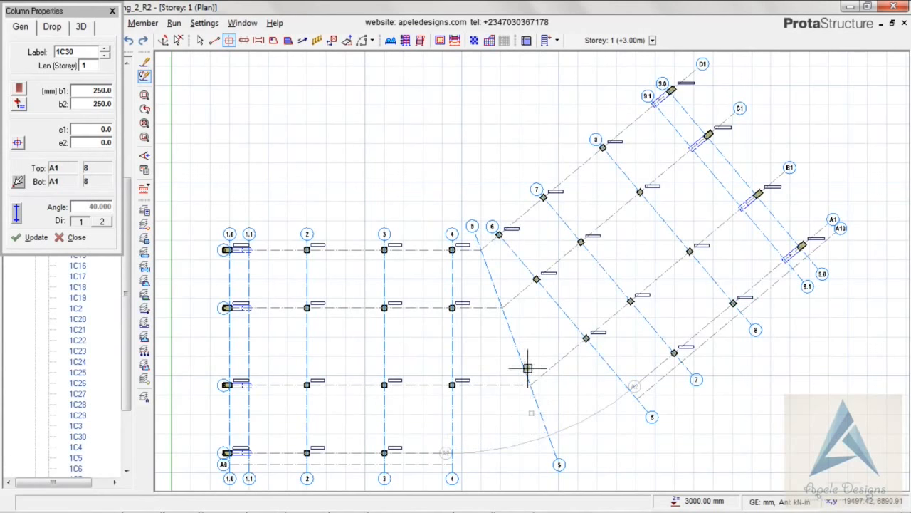
Place circular columns with b1 400 mm and b2 0 where the curved axis meets axes 4, 5 and 6, and at axes D and 5
double_click(102, 91)
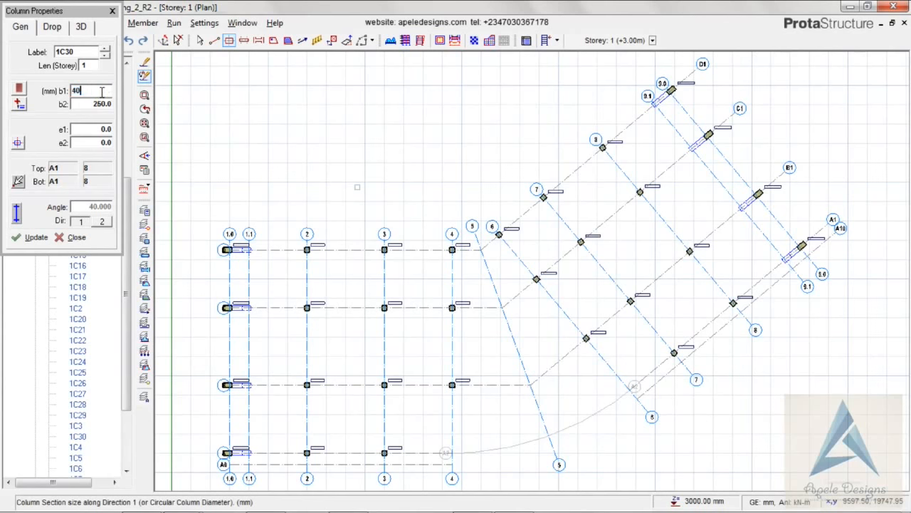
double_click(105, 101)
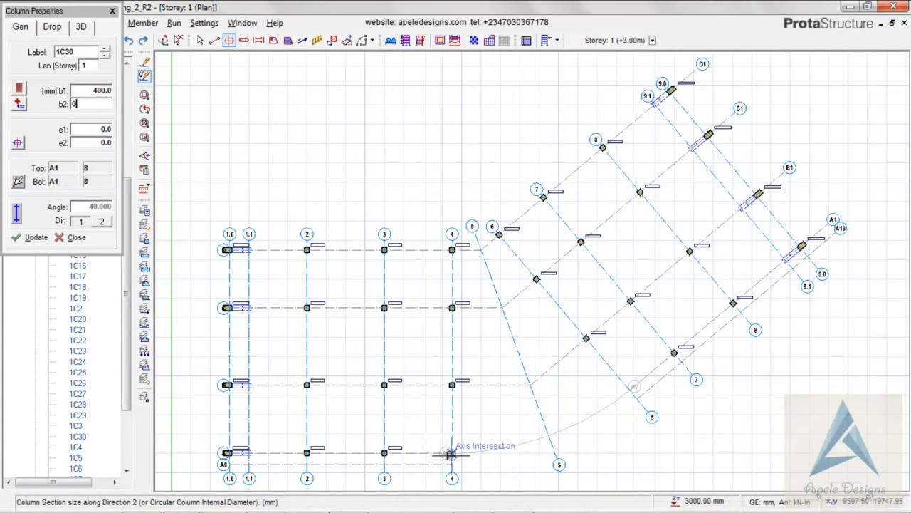
left_click(451, 454)
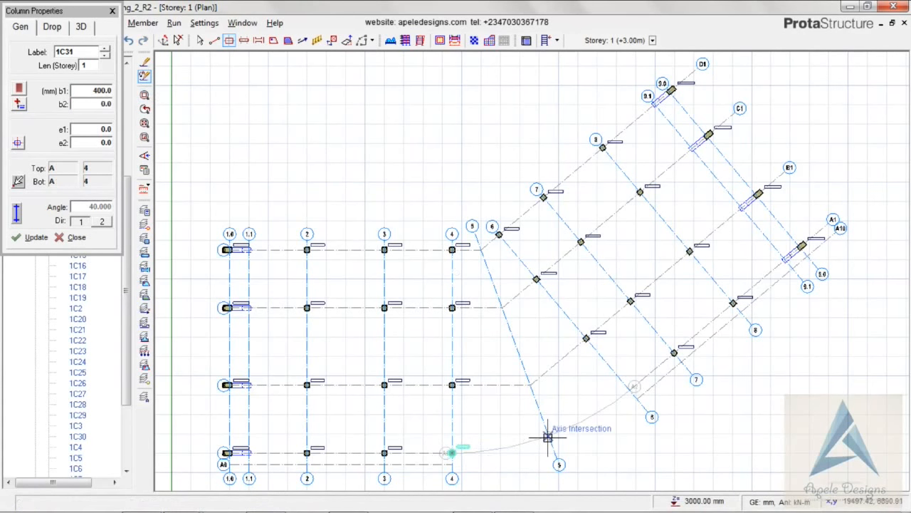
left_click(547, 436)
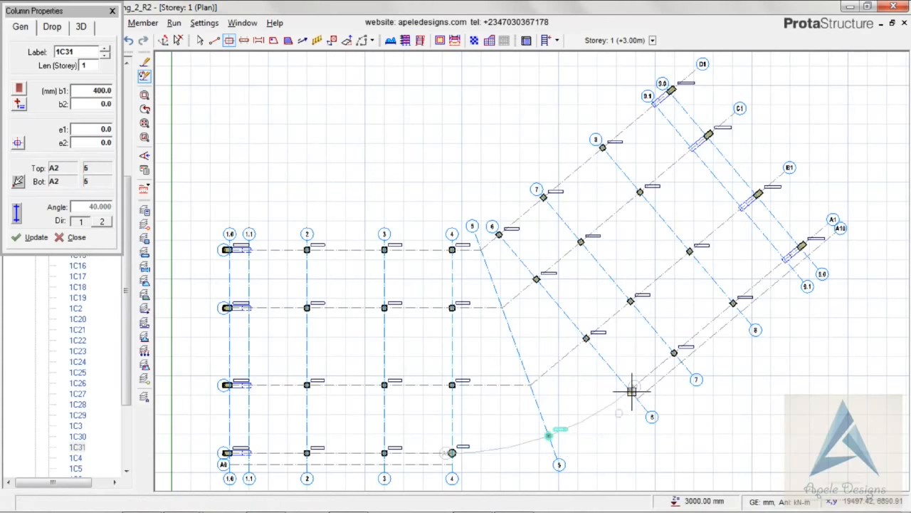
left_click(631, 391)
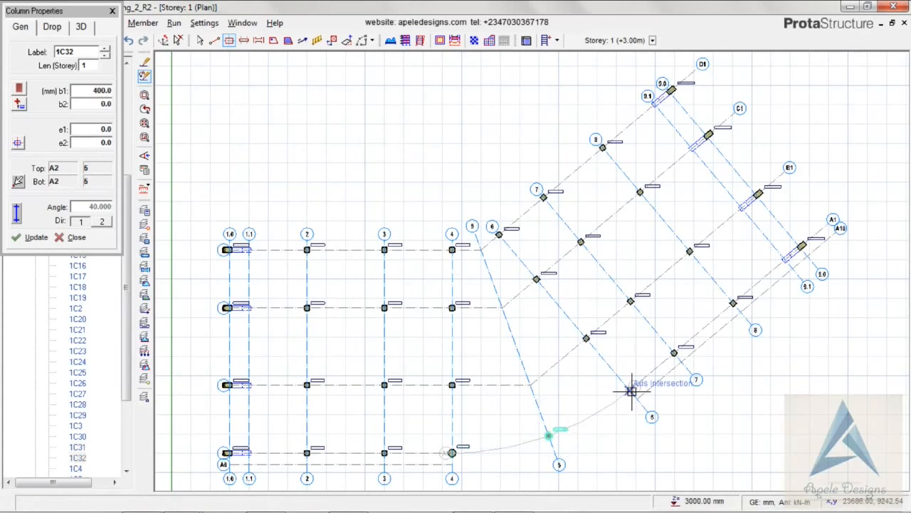
left_click(483, 250)
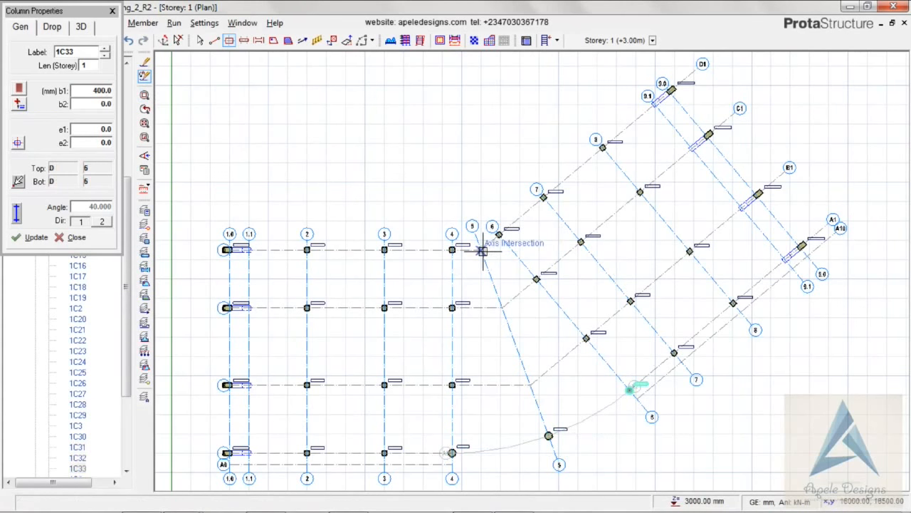
left_click(483, 250)
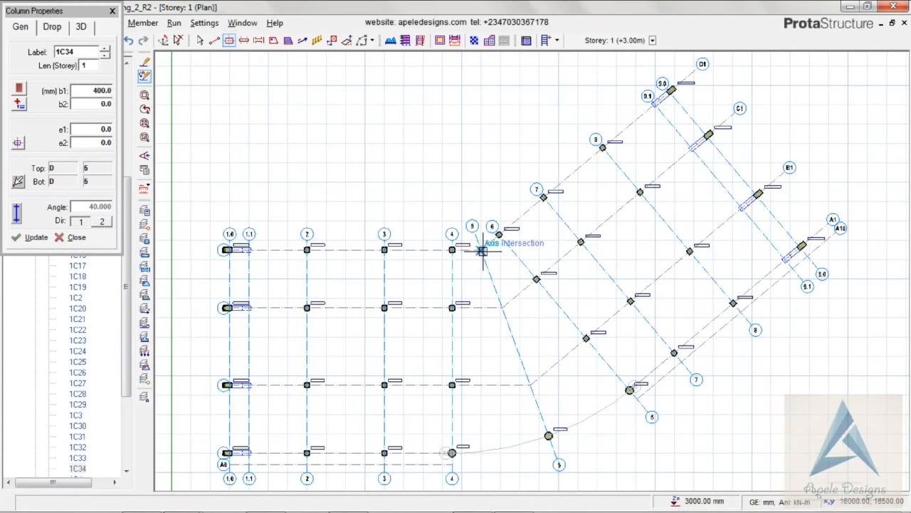
Set b2 of the circular column at axes D and 5 to -150 mm and examine its section
left_click(107, 104)
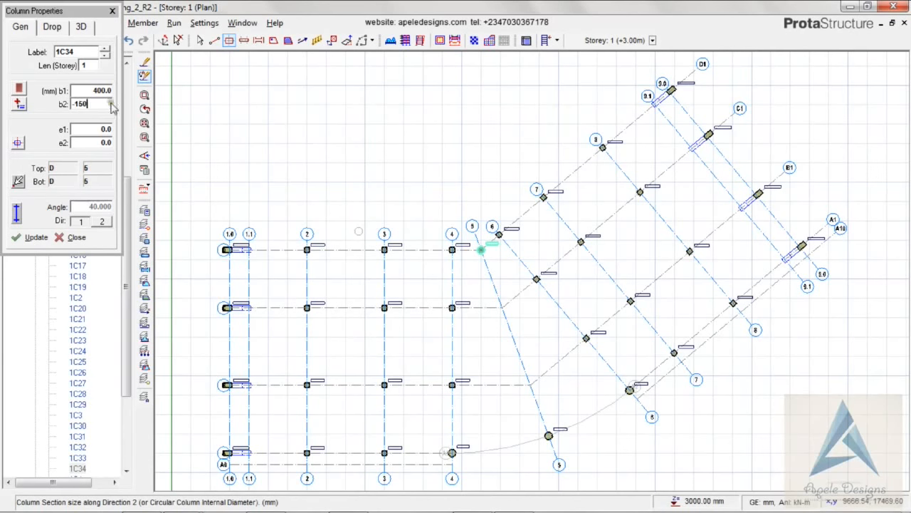
left_click(35, 238)
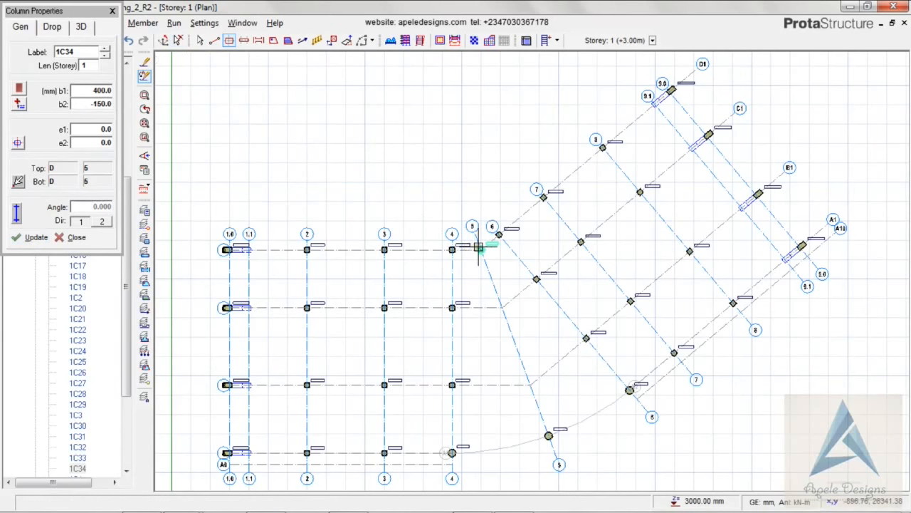
scroll(482, 246, "up", 6)
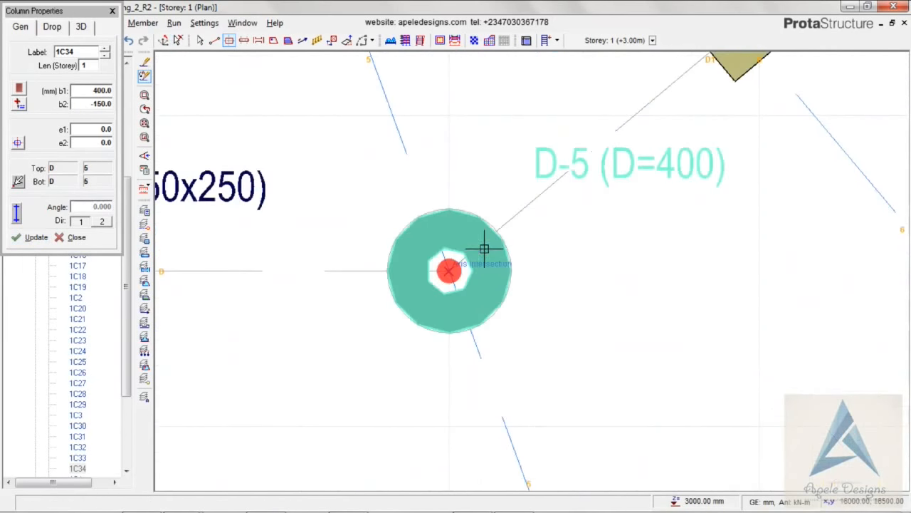
scroll(484, 248, "up", 2)
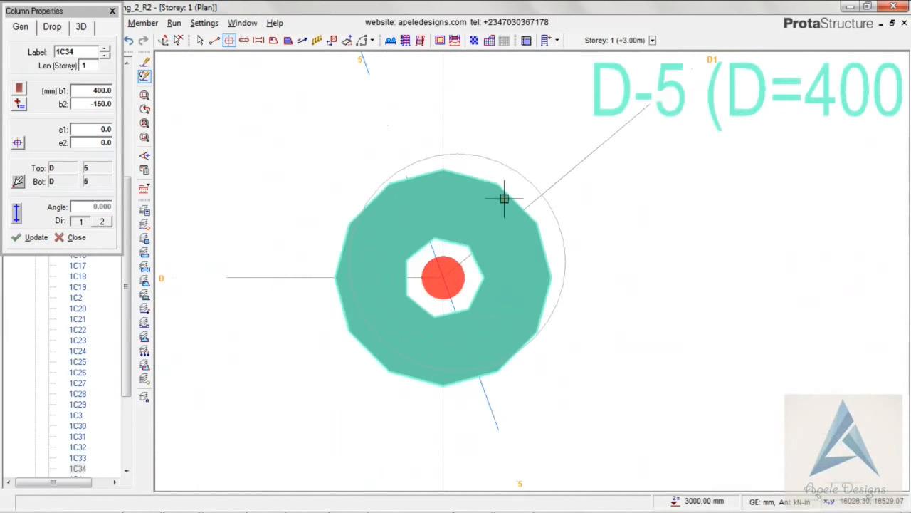
scroll(460, 255, "down", 4)
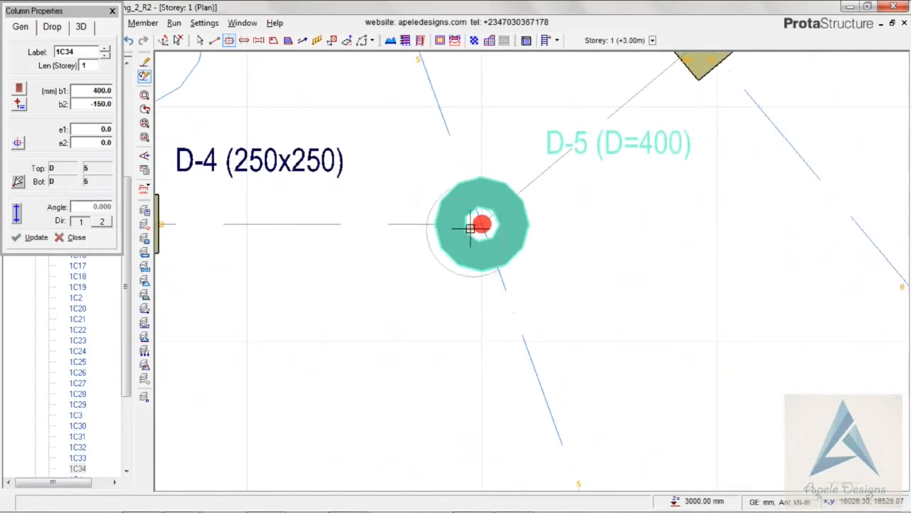
scroll(470, 228, "down", 3)
scroll(474, 225, "down", 2)
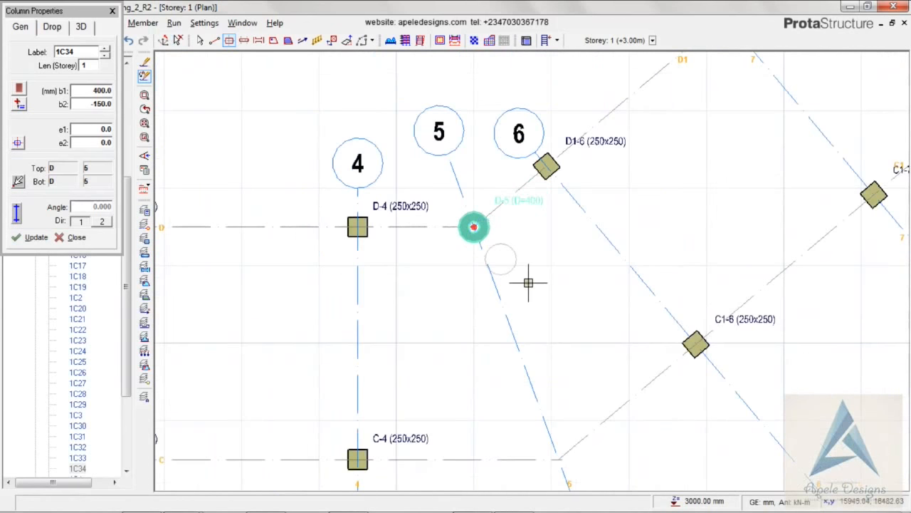
scroll(528, 283, "down", 5)
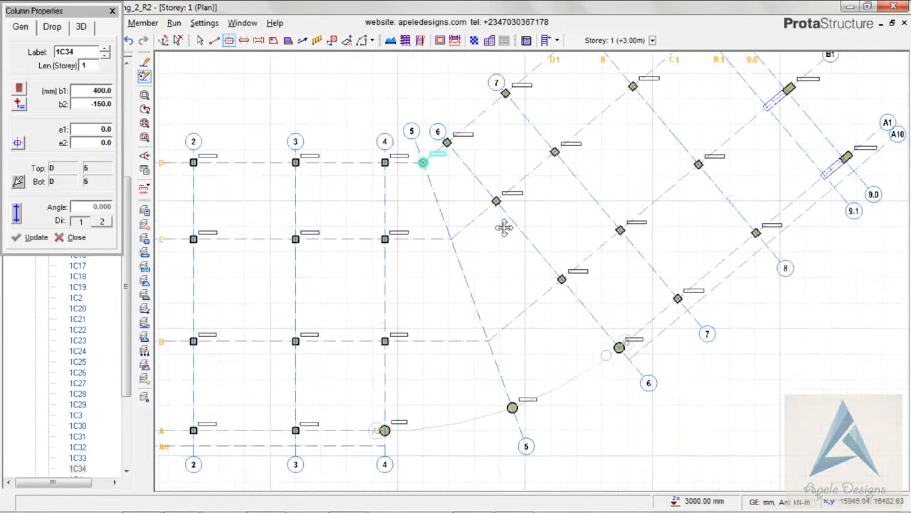
middle_click_drag(504, 227, 501, 220)
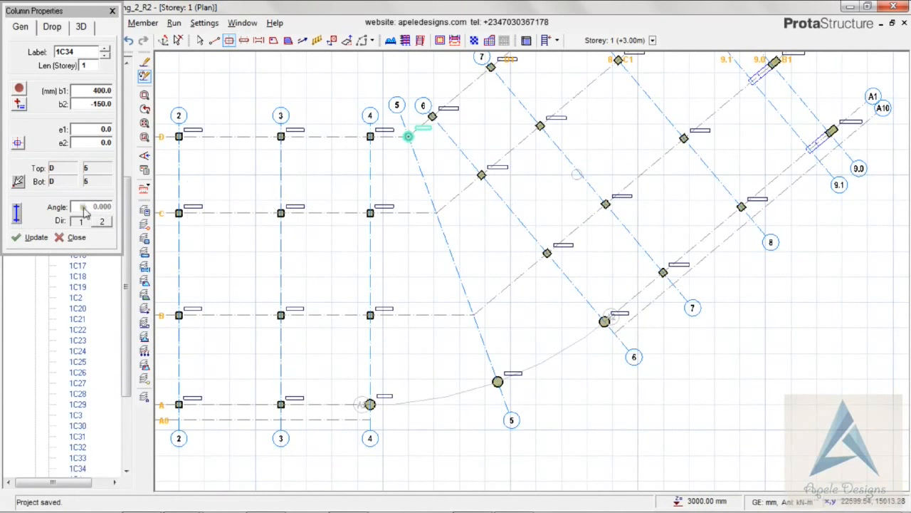
left_click(17, 213)
Add a centred 900 x 900 mm drop panel with a 500 mm head height to the selected top-storey circular column
left_click(46, 30)
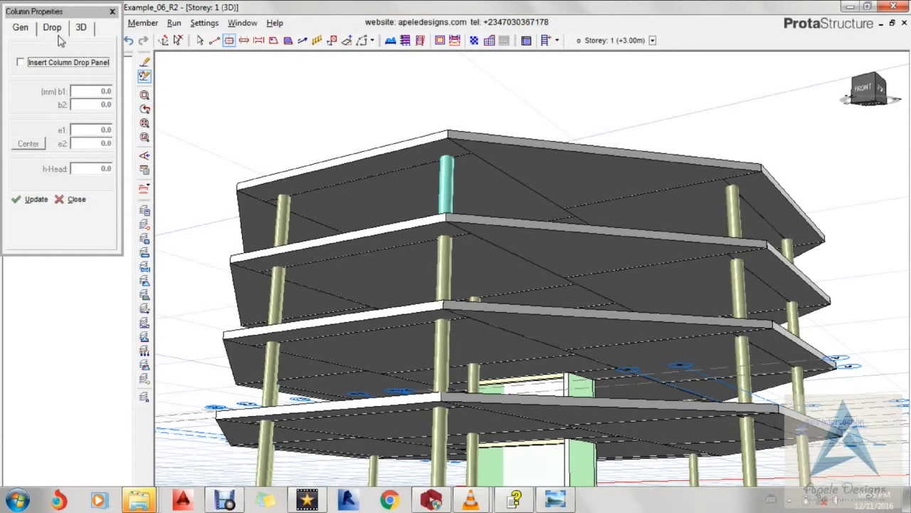
left_click(20, 63)
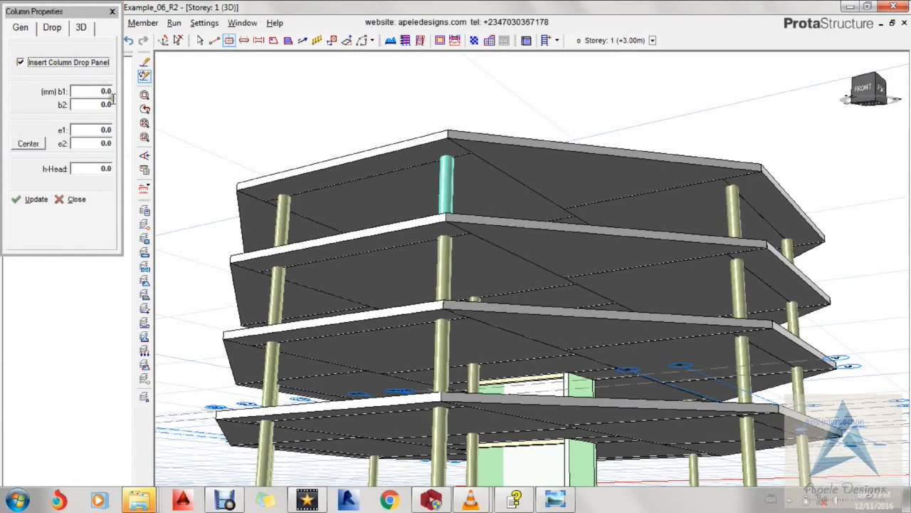
left_click(102, 93)
type("900")
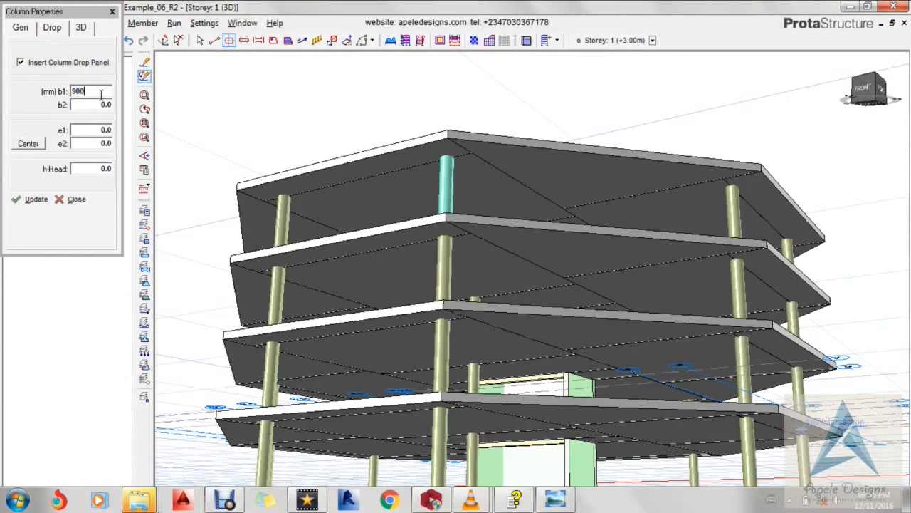
left_click(102, 104)
type("900")
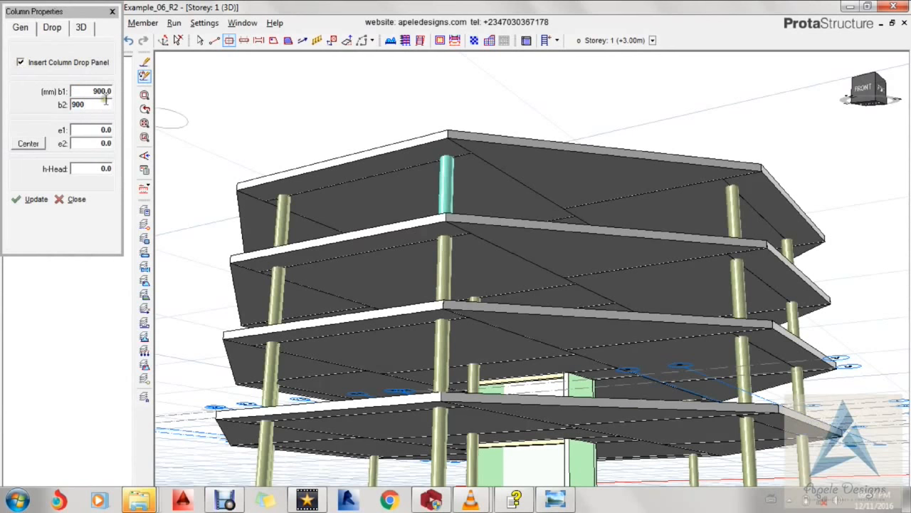
left_click(29, 143)
left_click(99, 168)
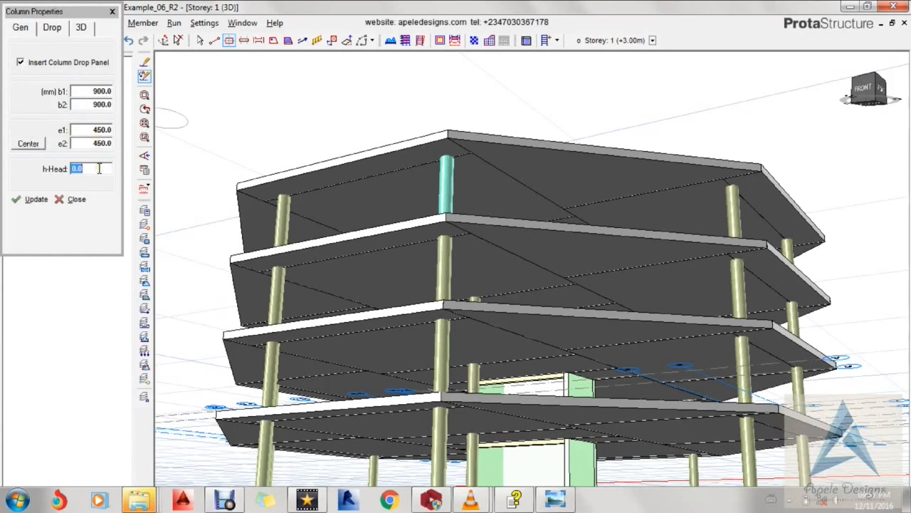
type("500")
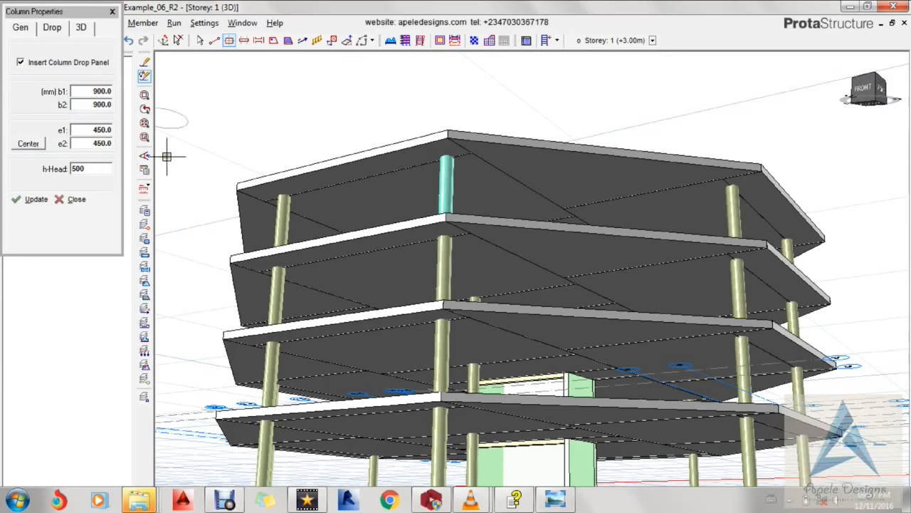
left_click(33, 200)
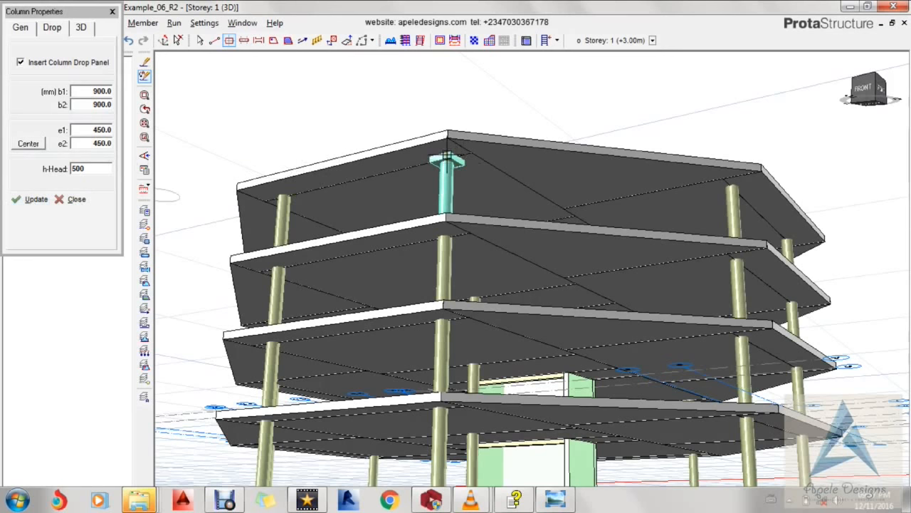
Remove plane P1 from the top end of the selected column below the sloping beam and update the column
left_click(82, 28)
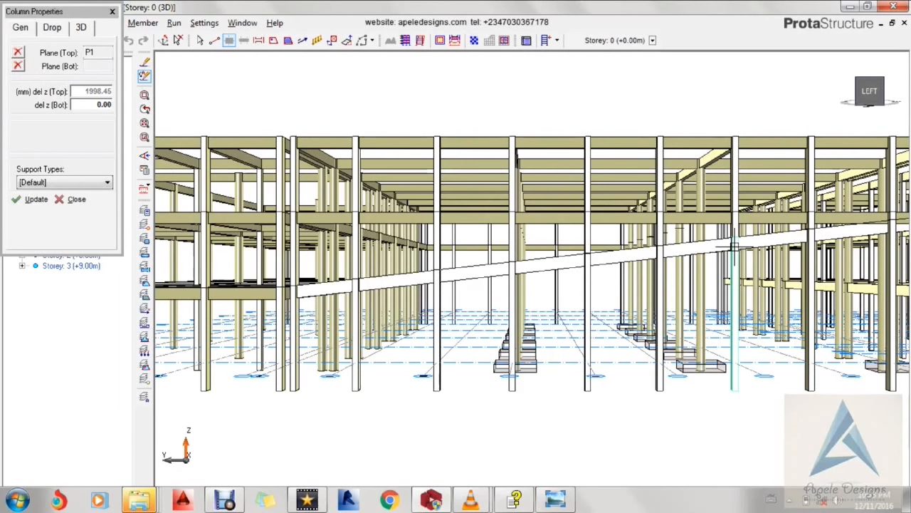
left_click(19, 55)
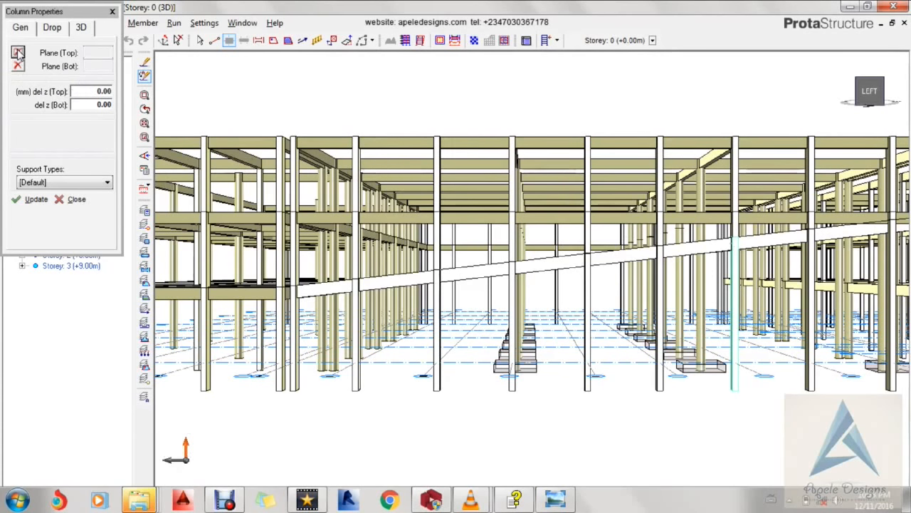
left_click(37, 201)
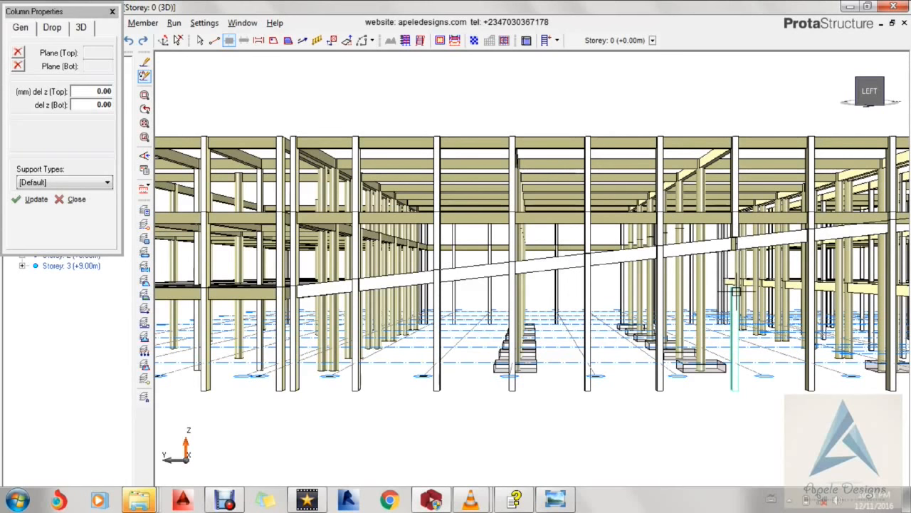
key("Escape")
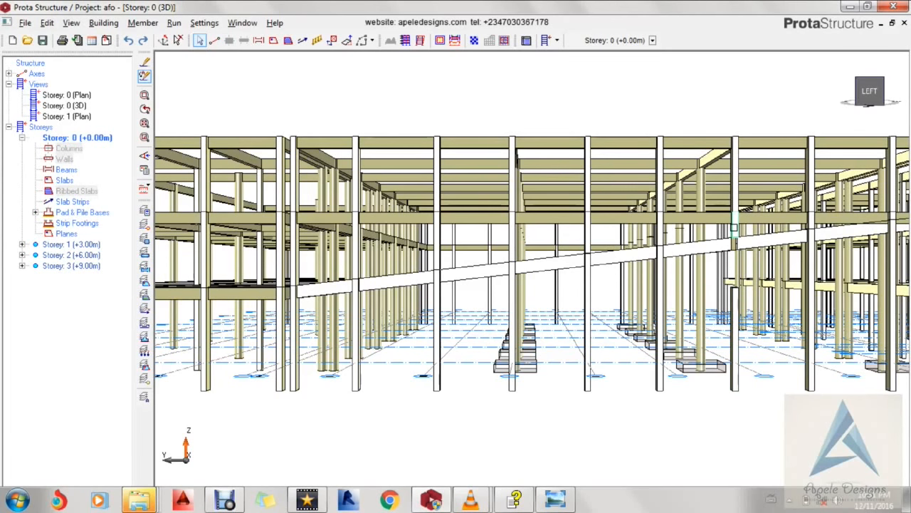
Remove plane P1 from the bottom end of the column directly above the sloping beam and update it
right_click(734, 228)
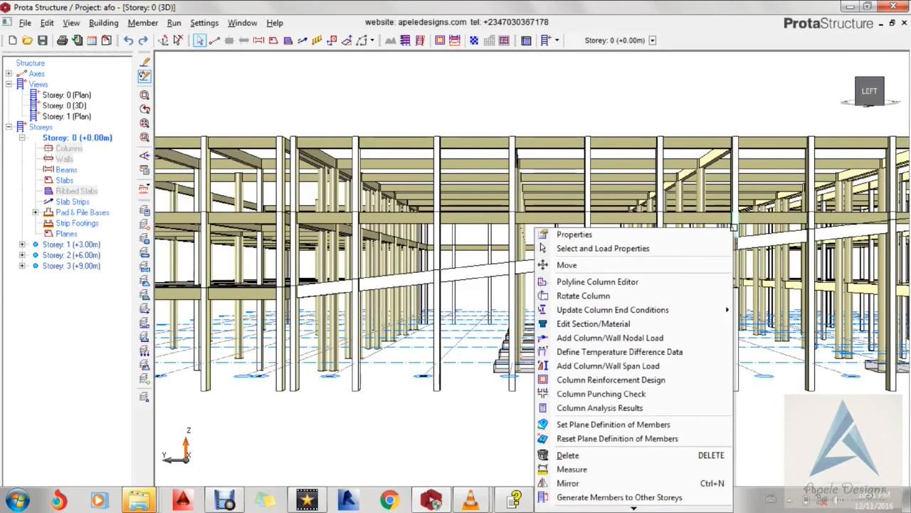
left_click(721, 238)
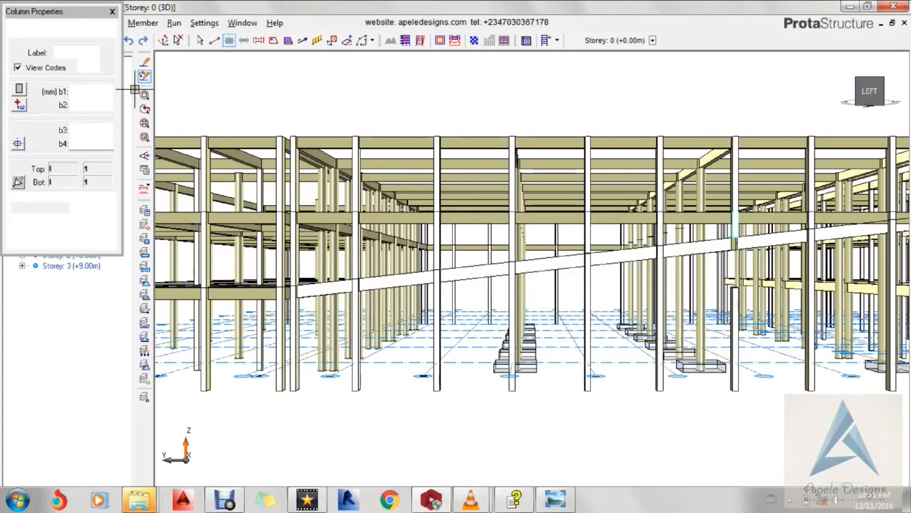
left_click(80, 27)
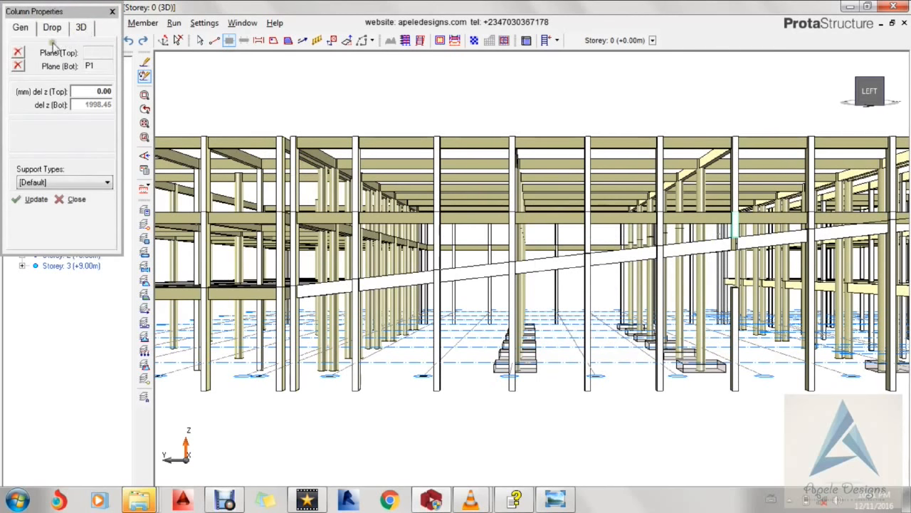
left_click(18, 66)
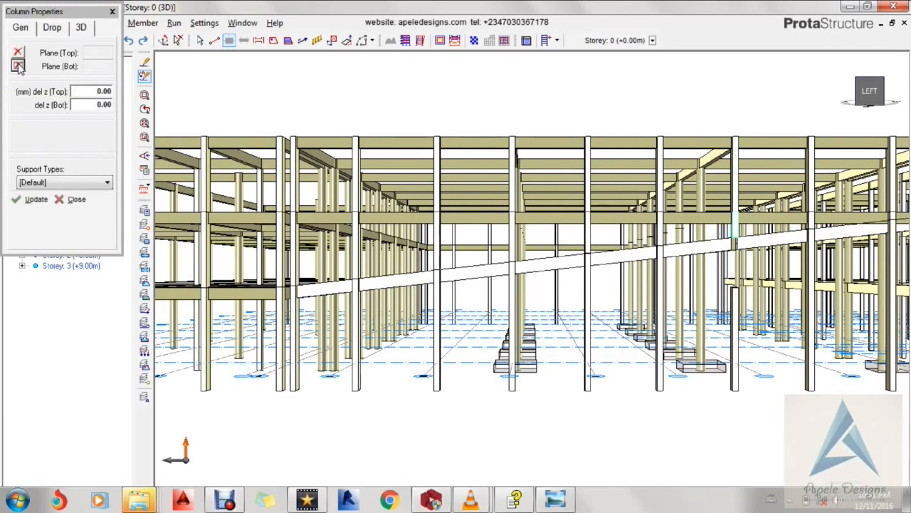
left_click(32, 199)
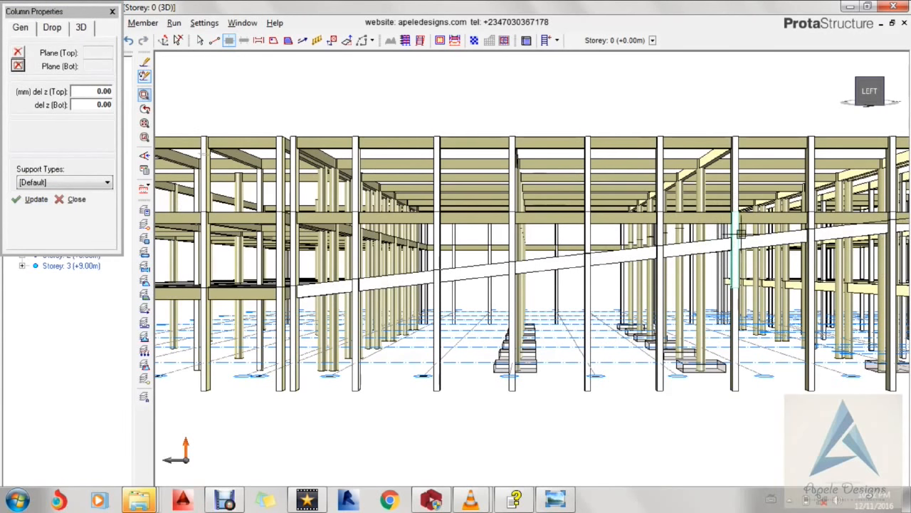
Set the top level offset (del z) of the Storey 3 corner column at axes A and 1 to 3000 mm
left_click(145, 75)
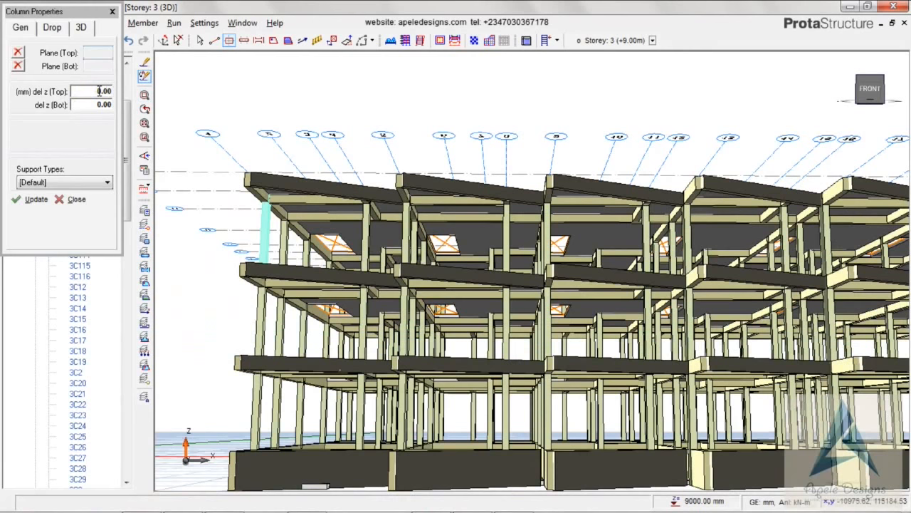
left_click(145, 122)
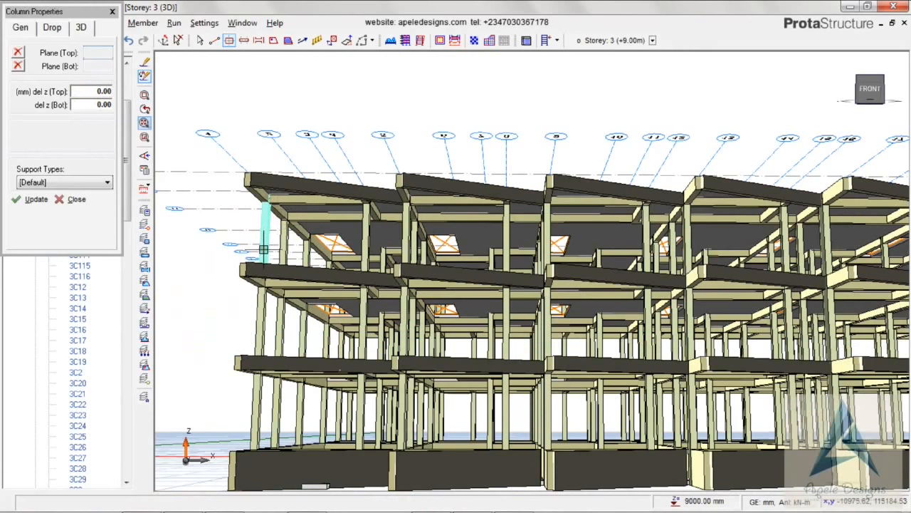
left_click(98, 93)
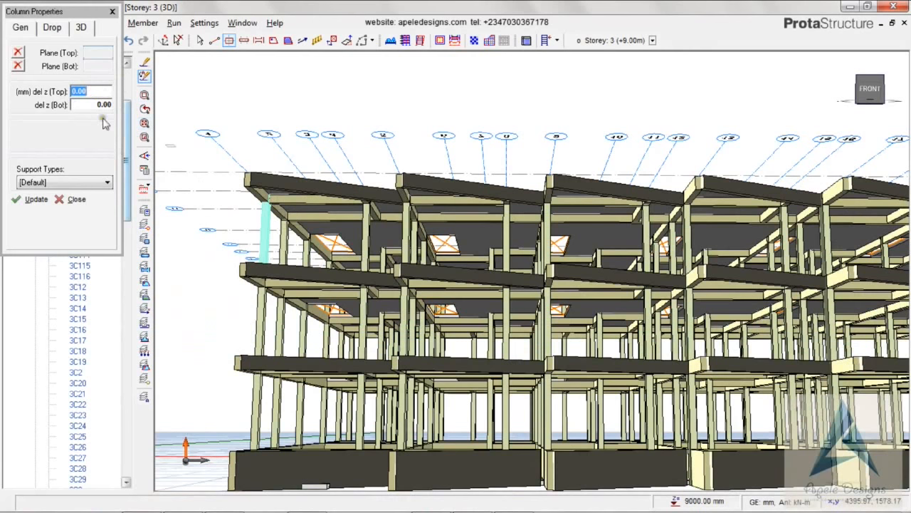
left_click(99, 105)
left_click(99, 91)
type("3")
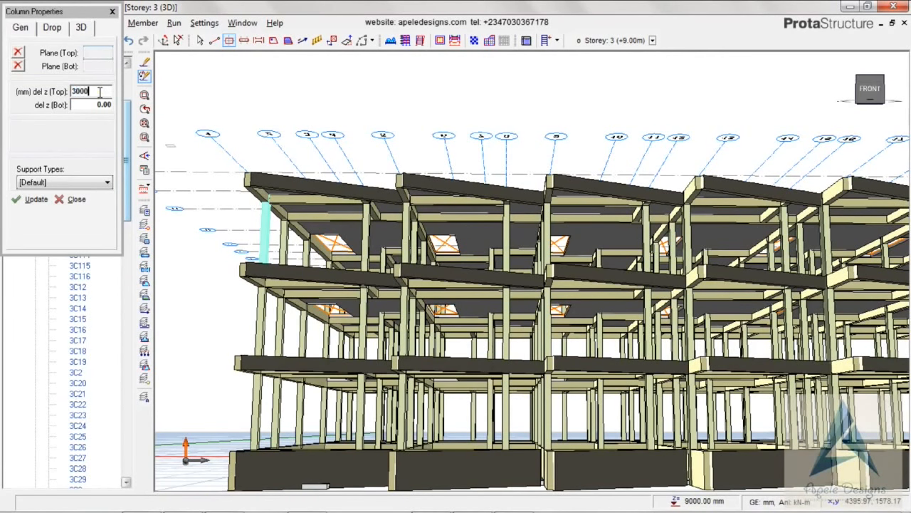
type("000")
left_click(39, 201)
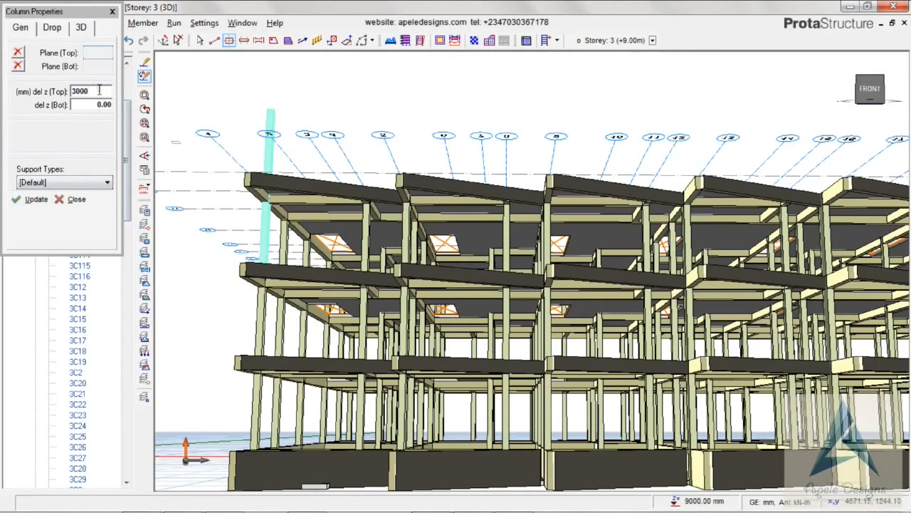
Change the Storey 3 corner column's top level offset to -1000 mm and update the column
left_click_drag(91, 91, 71, 92)
key("BackSpace")
type("-1000")
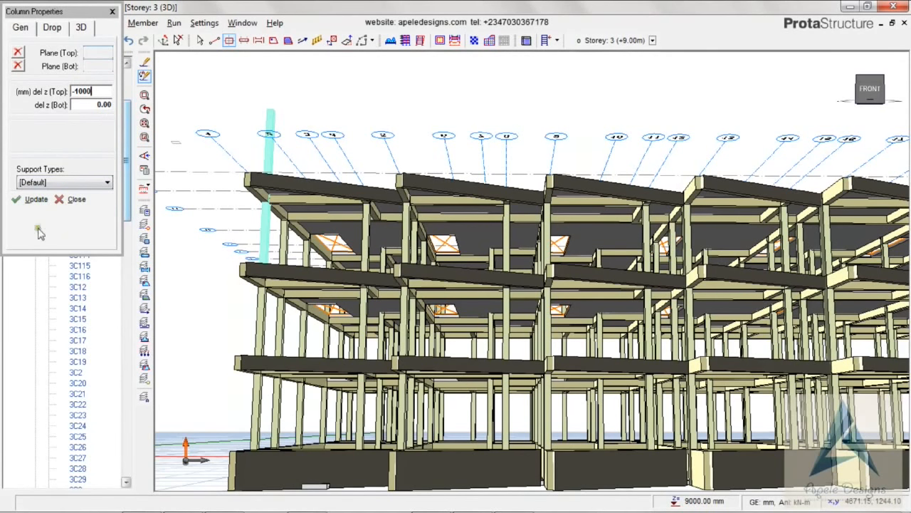
left_click(36, 200)
left_click(145, 210)
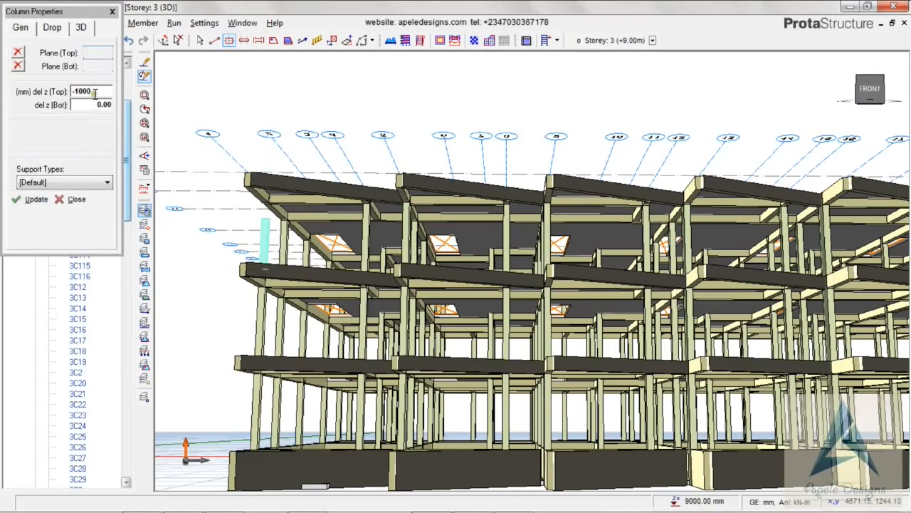
Reset the corner column's top level offset to 0 and set its bottom level offset to 1000 mm
left_click_drag(94, 93, 60, 96)
type("0")
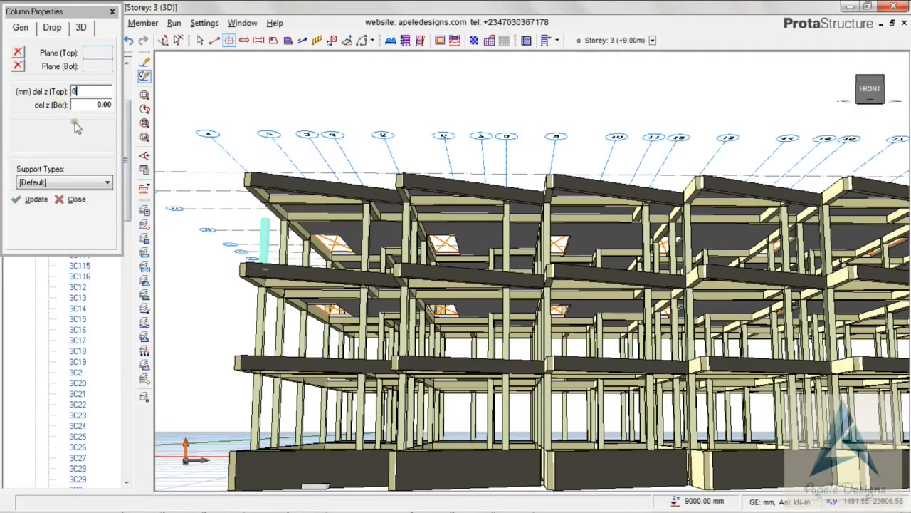
double_click(98, 104)
left_click(35, 199)
type("1000")
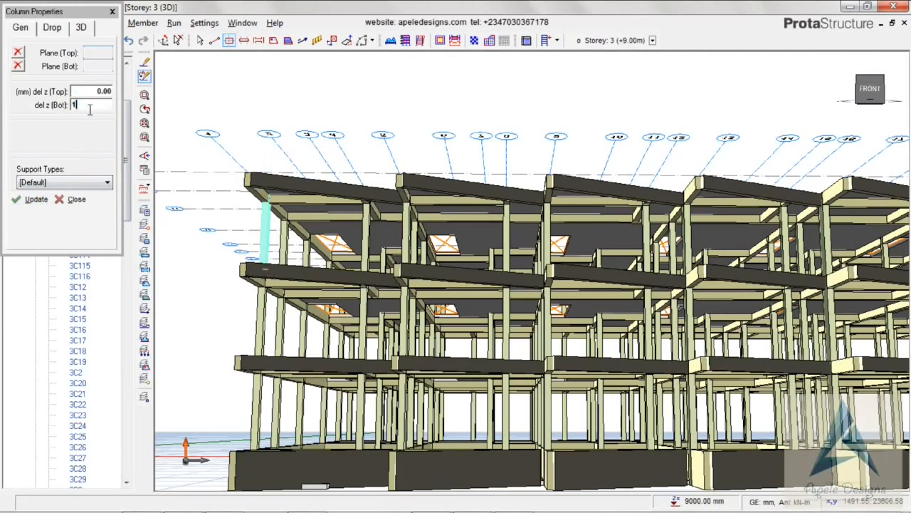
left_click(37, 200)
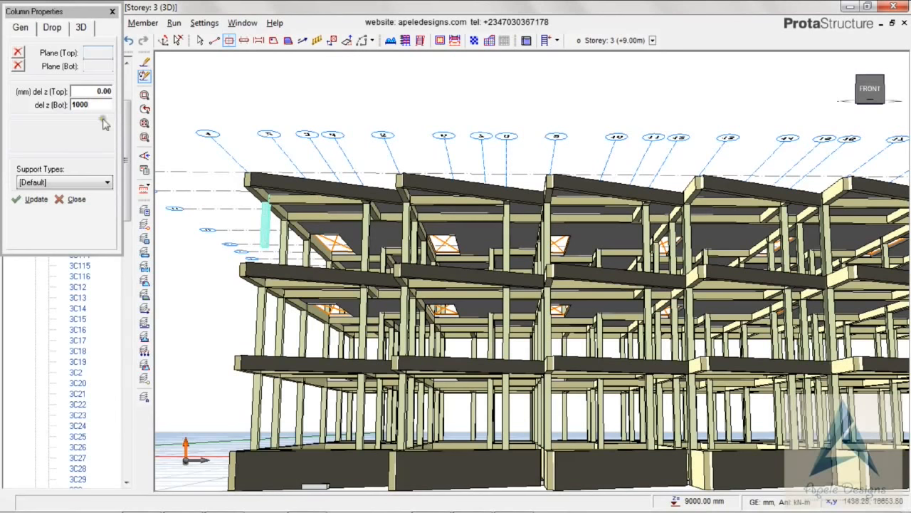
Change the corner column's bottom level offset to -2000 mm and update the column
left_click_drag(93, 105, 68, 111)
type("-2")
left_click(34, 201)
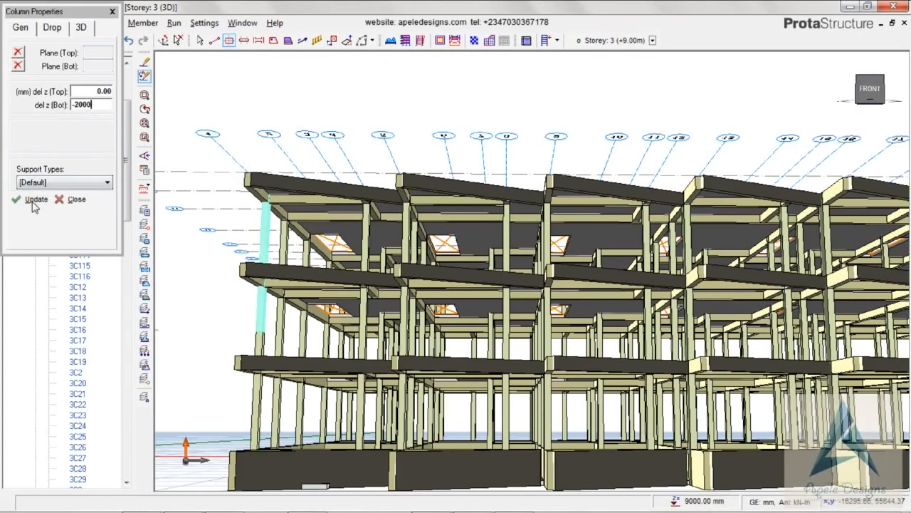
Reset the corner column's bottom level offset to 0 and update the column
left_click_drag(96, 106, 25, 106)
type("0")
left_click(40, 202)
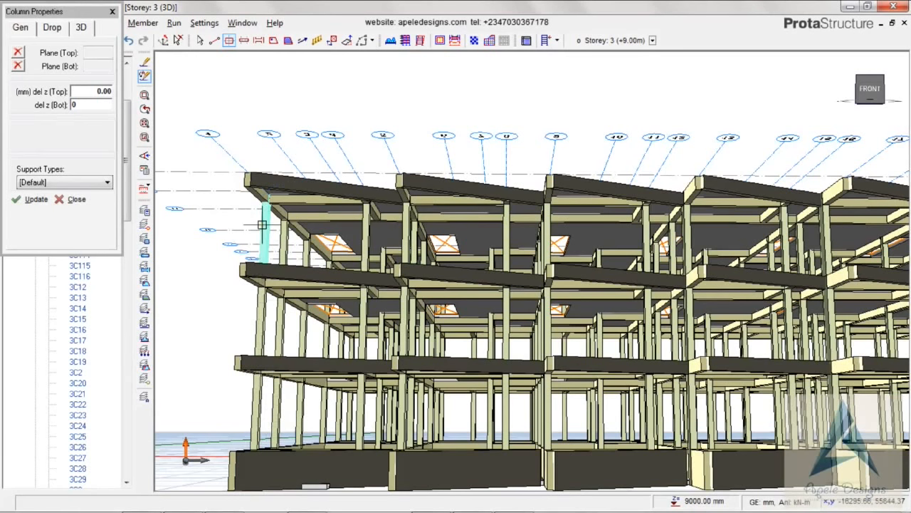
Set the corner column's section to 500 x 500 mm and update its same-label columns in Storeys 3, 2 and 1
left_click(23, 30)
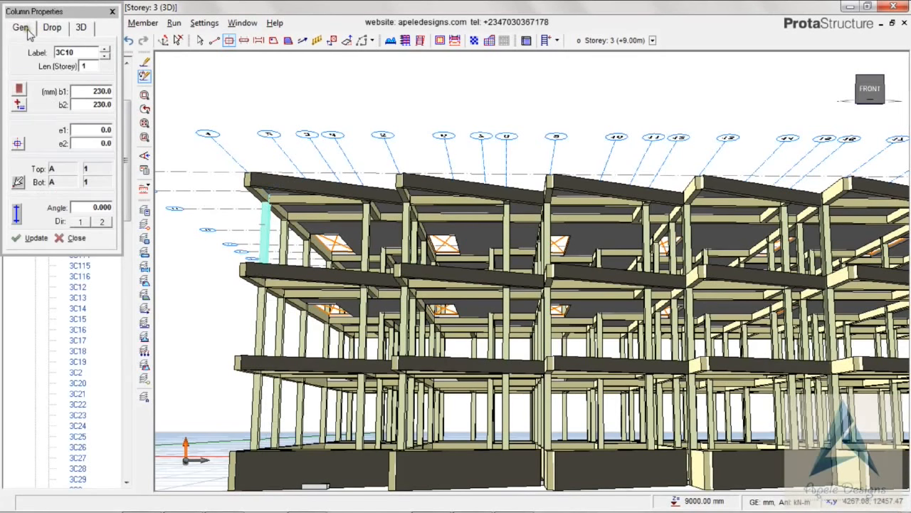
double_click(94, 91)
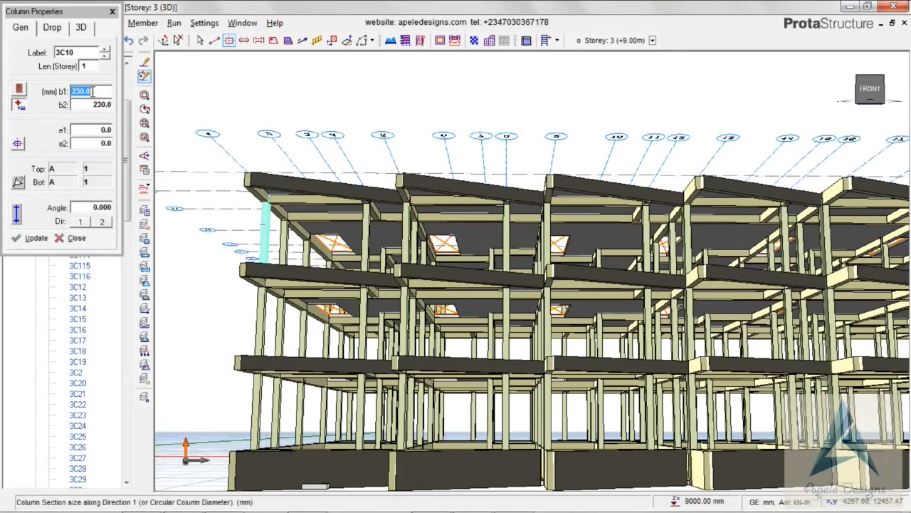
type("500")
double_click(99, 104)
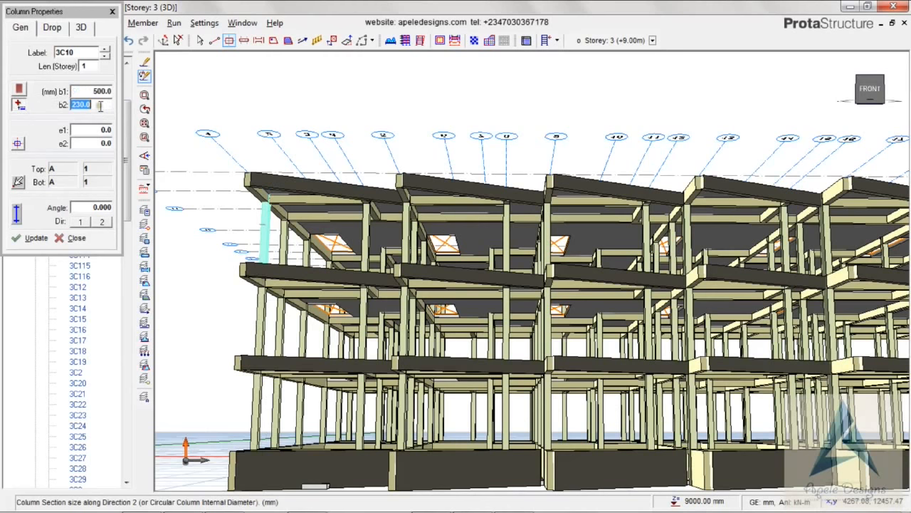
type("500")
left_click(21, 242)
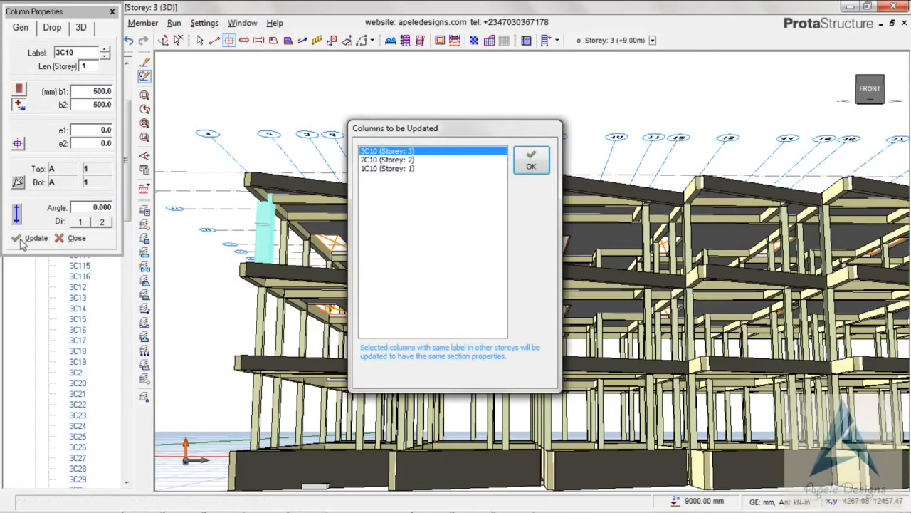
left_click_drag(384, 153, 382, 168)
left_click(539, 170)
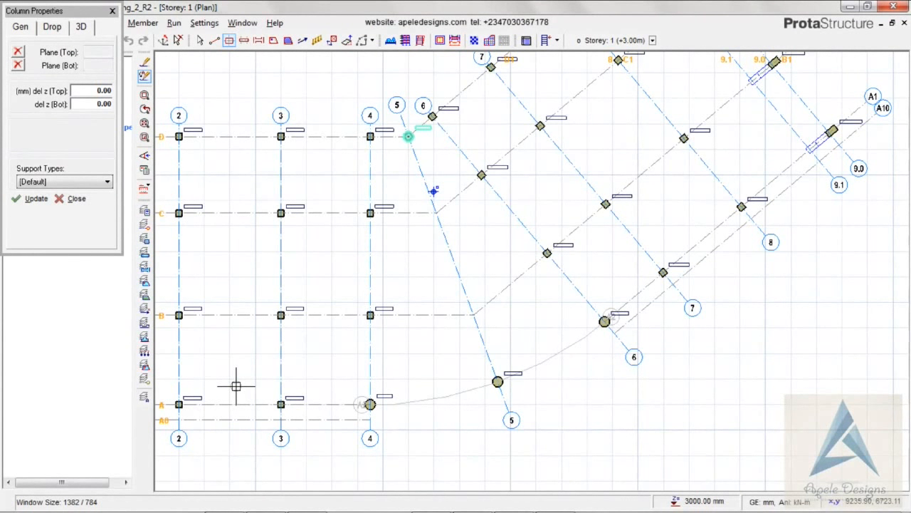
Examine the support types, section properties and concrete grade options of the hollow circular column at axes D and 5
left_click(52, 183)
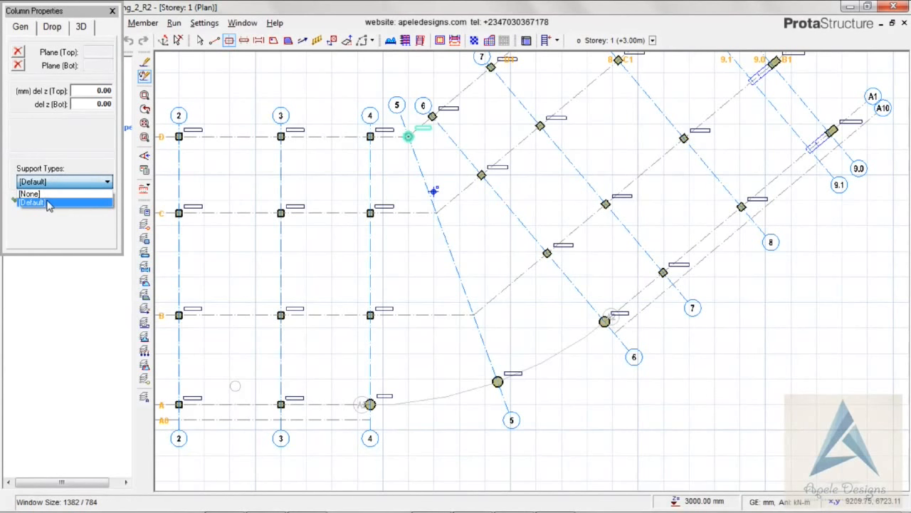
left_click(49, 188)
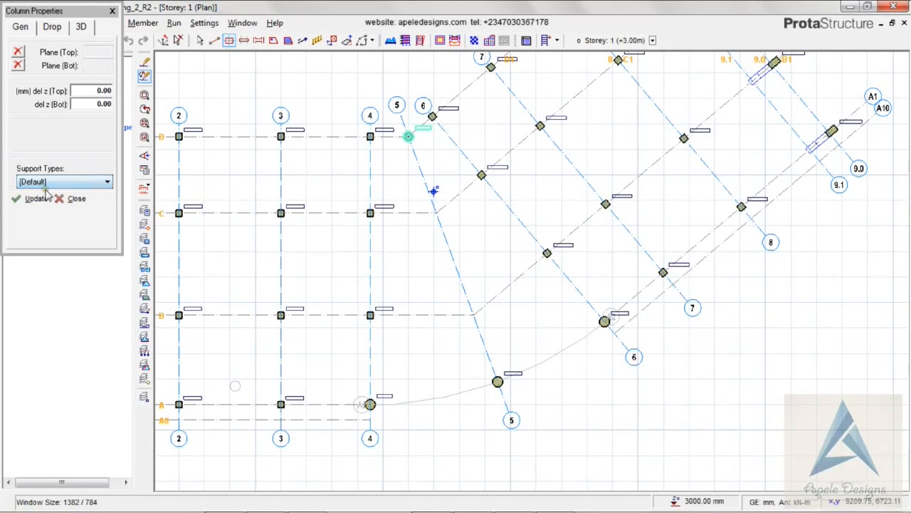
left_click(20, 27)
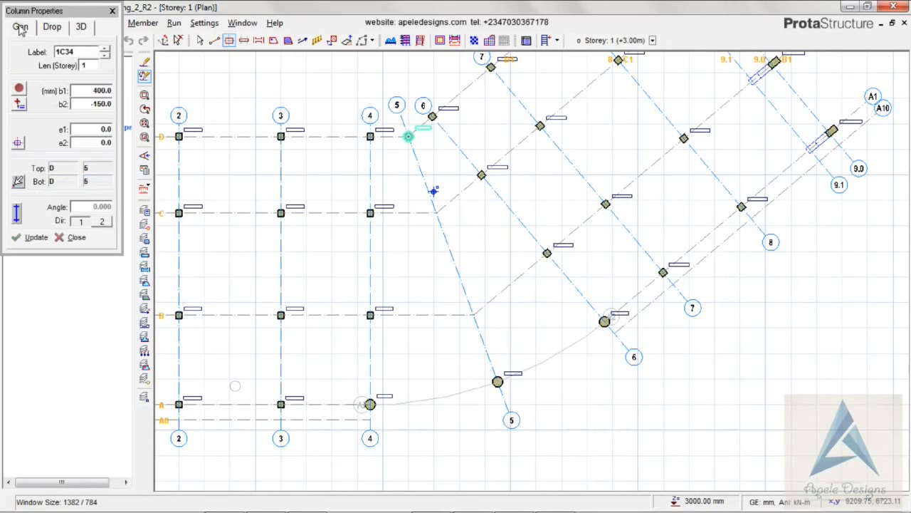
left_click(20, 89)
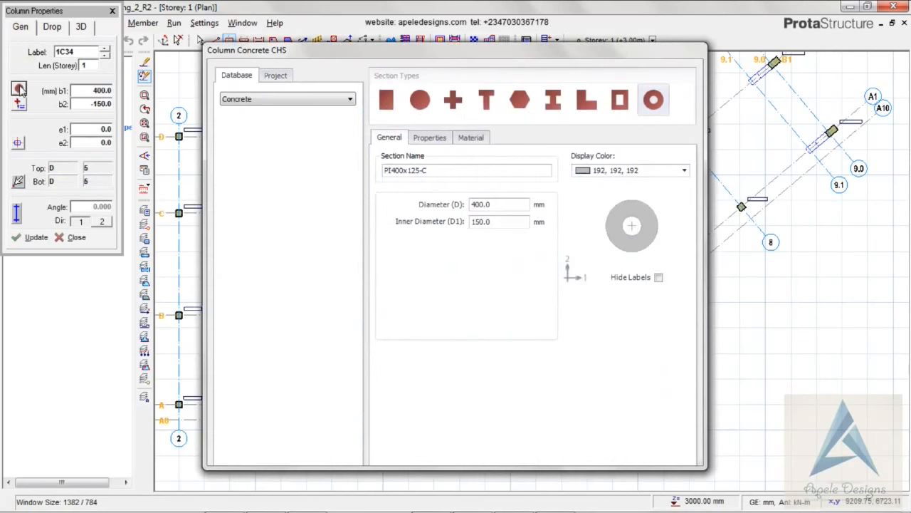
left_click(427, 139)
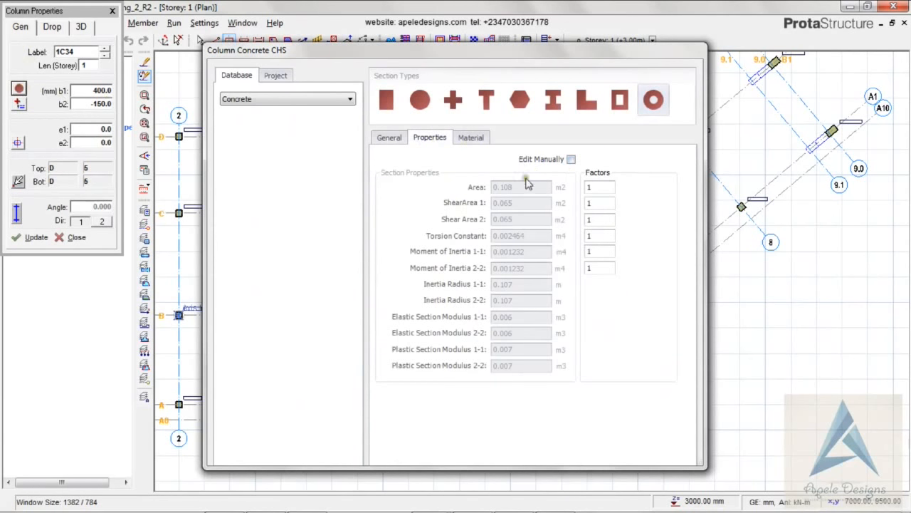
left_click(470, 137)
left_click(504, 173)
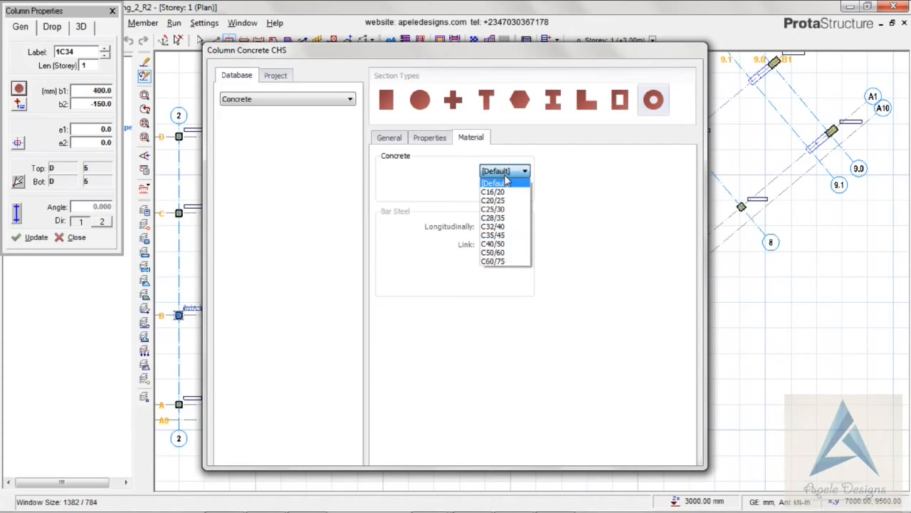
left_click(504, 185)
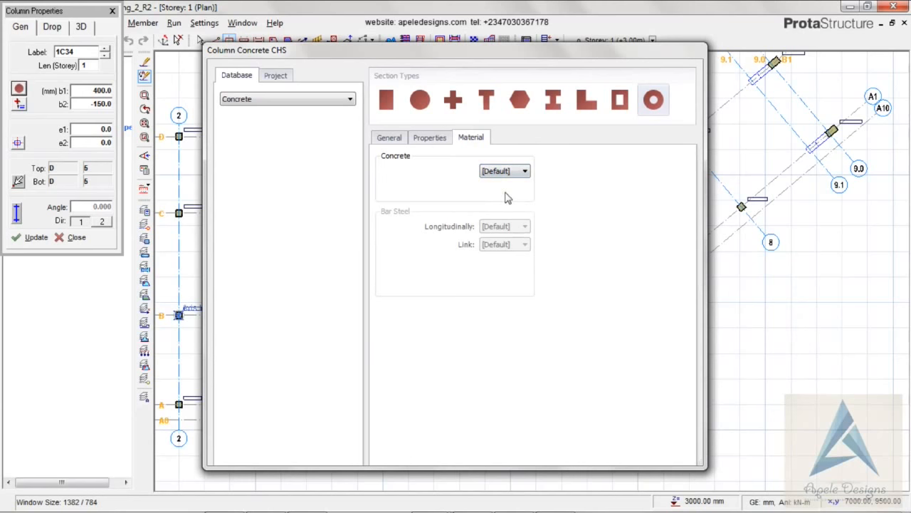
key("Escape")
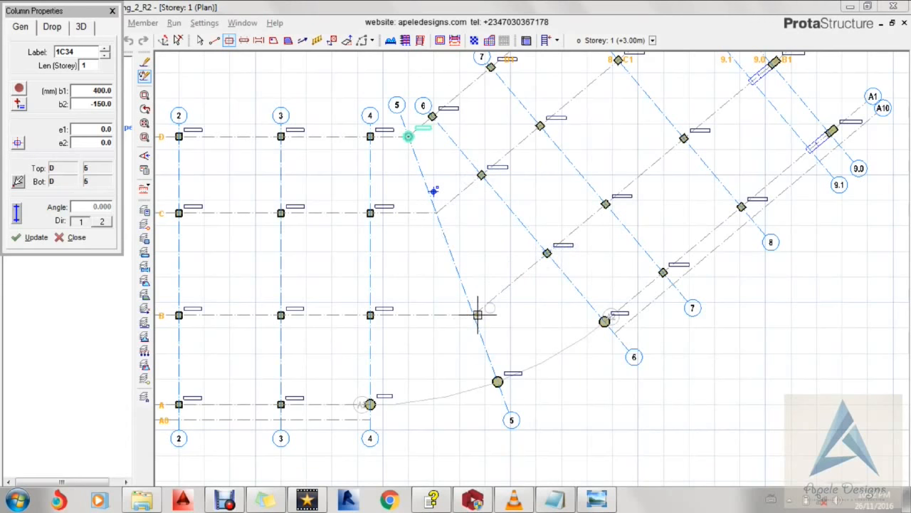
Delete the two columns on axis 6 at axes C1 and B1 and save the project
left_click(179, 41)
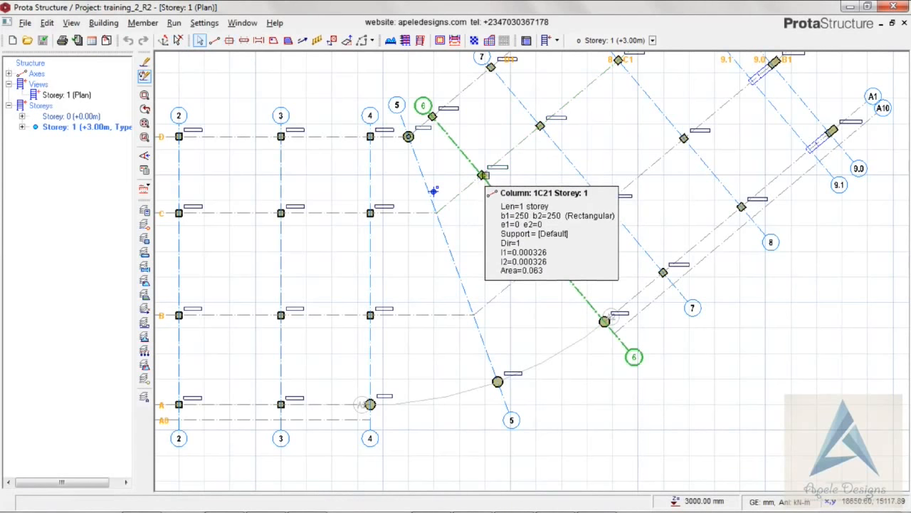
left_click(485, 175)
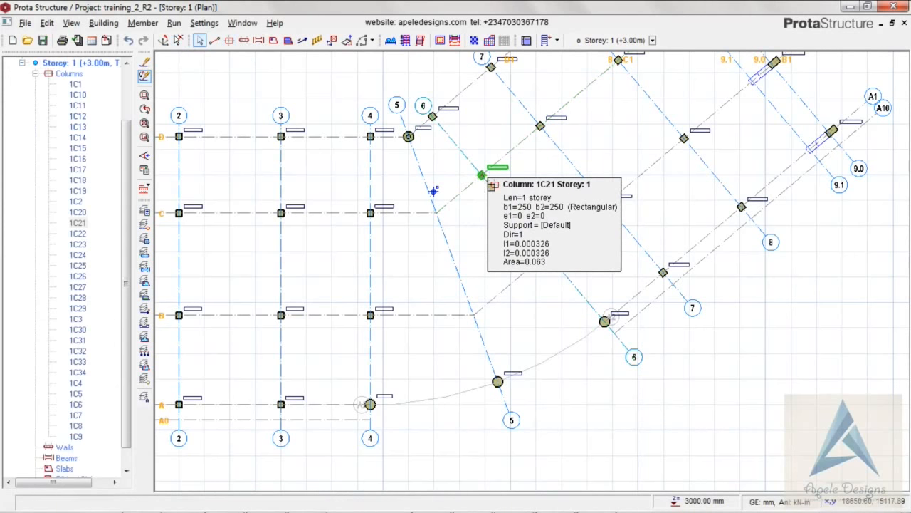
key("Delete")
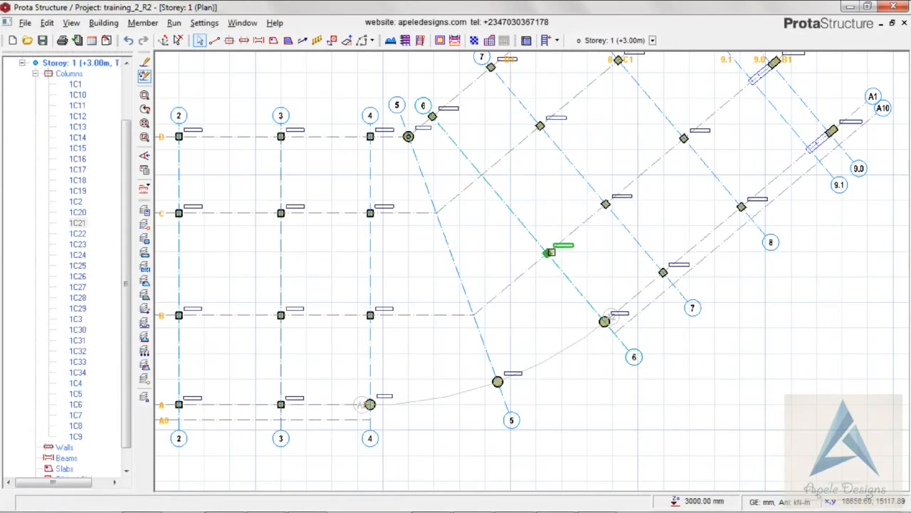
left_click(548, 252)
key("Delete")
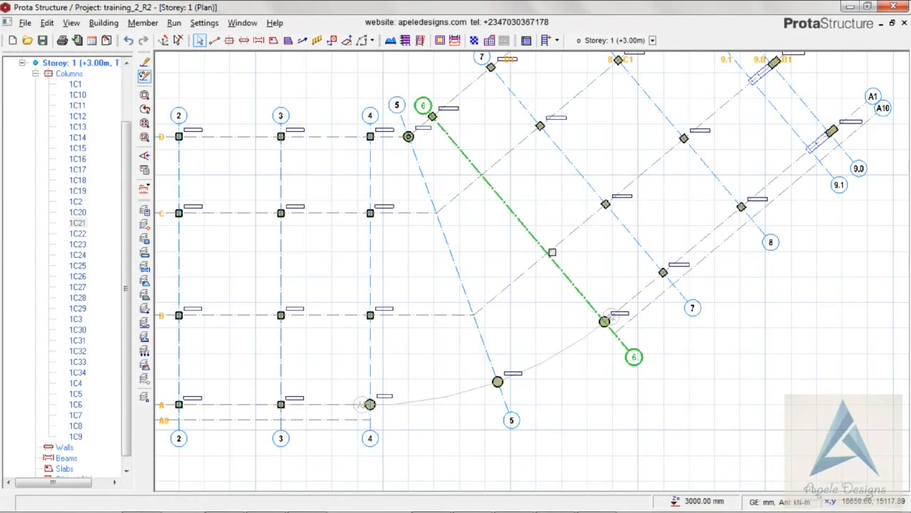
key("ctrl+s")
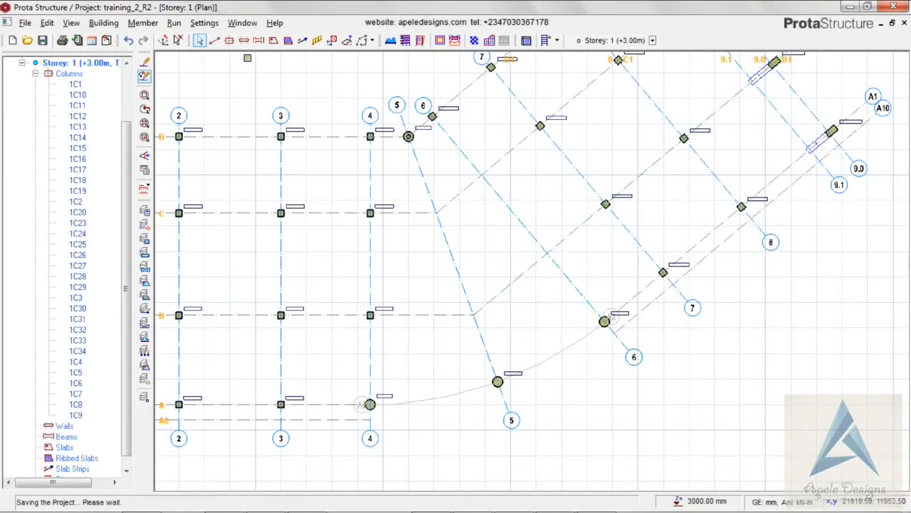
Open the wall properties and examine the shear wall reference diagram in Windows Photo Viewer
left_click(244, 41)
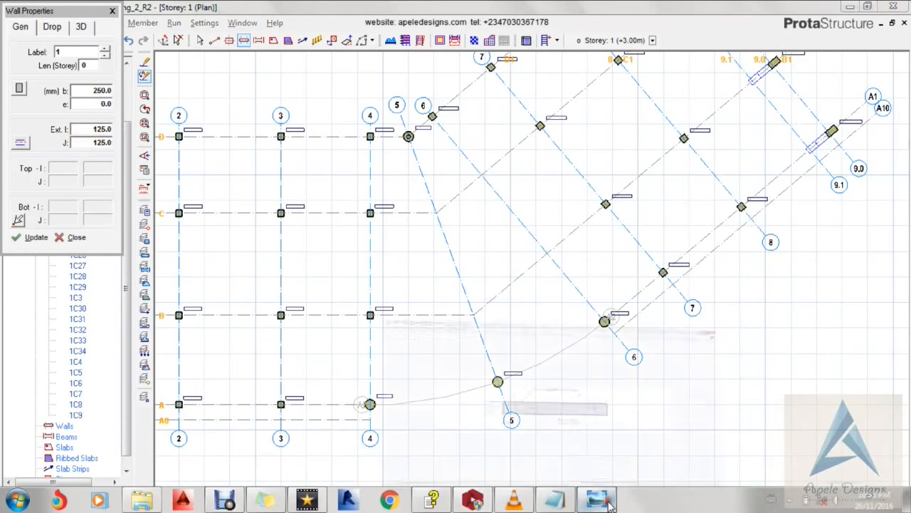
left_click(598, 498)
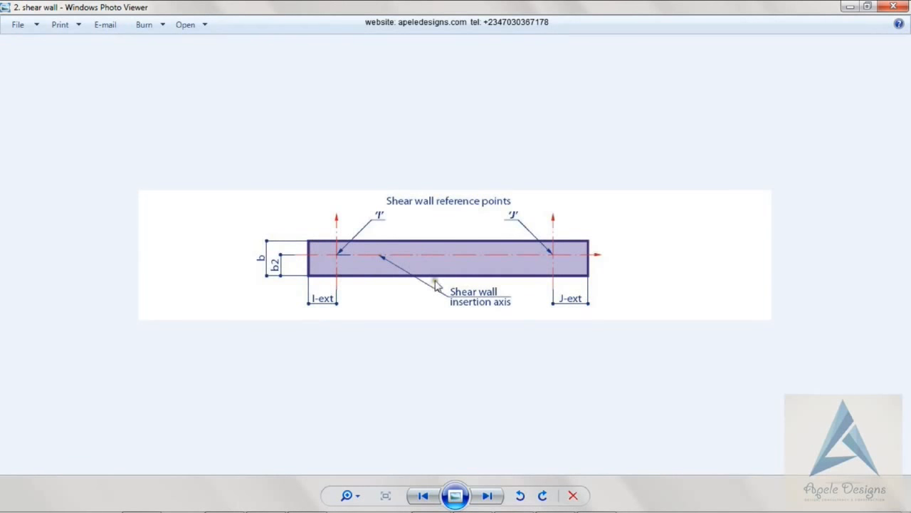
left_click(847, 7)
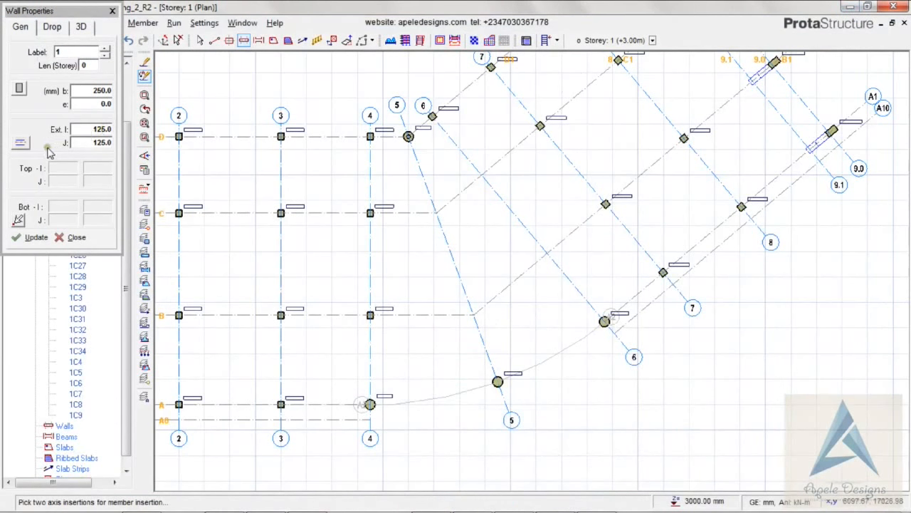
Place three connected, axis-centred 250 mm walls from C1/5 to C1/6, on to B1/6, and back to B1/5
left_click(19, 142)
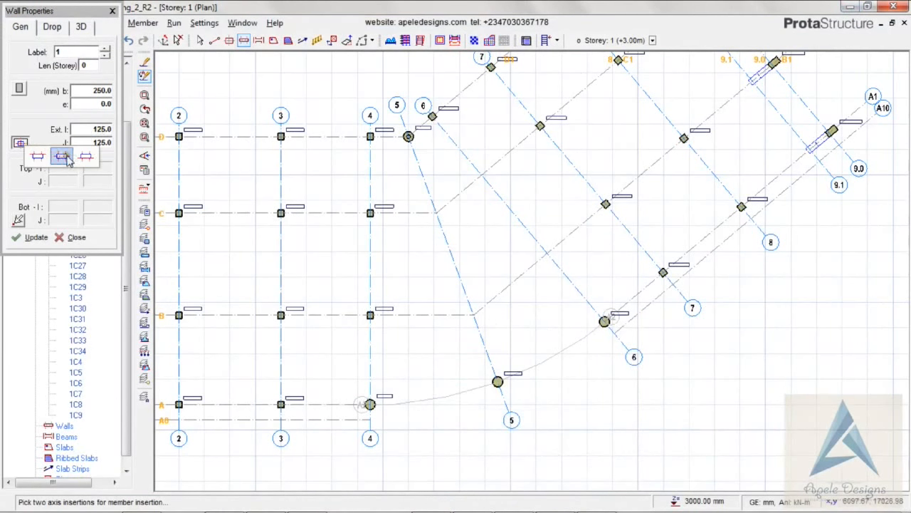
left_click(61, 156)
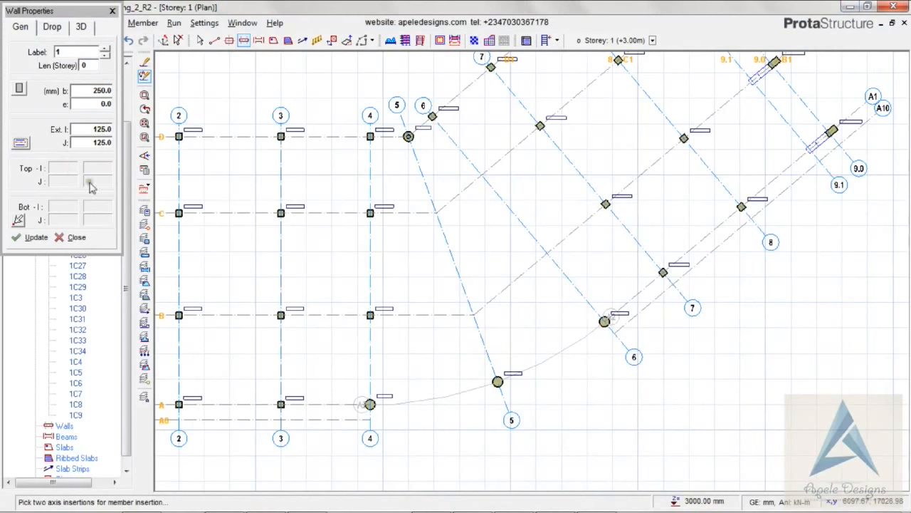
left_click(436, 213)
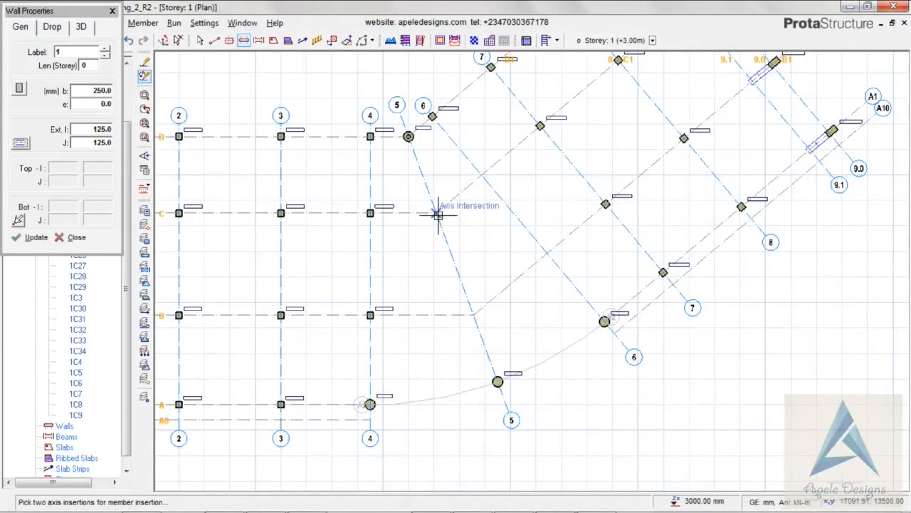
left_click(481, 176)
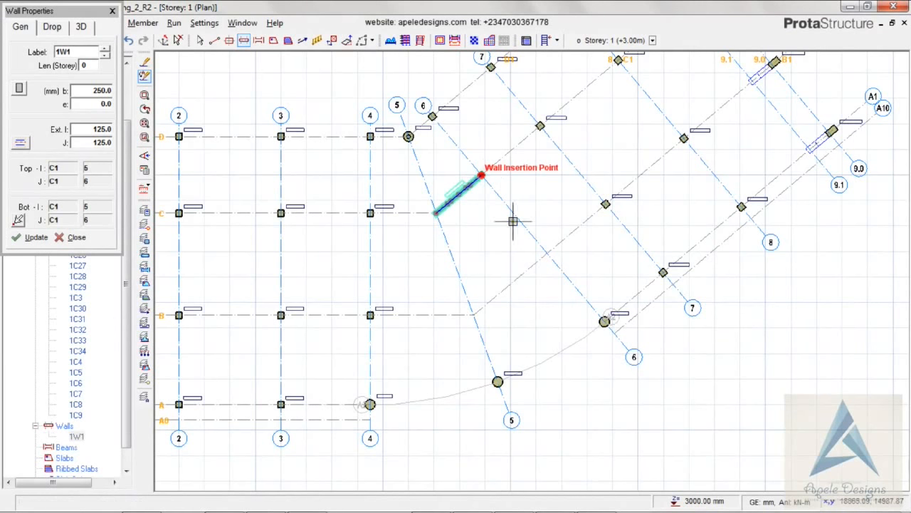
left_click(545, 252)
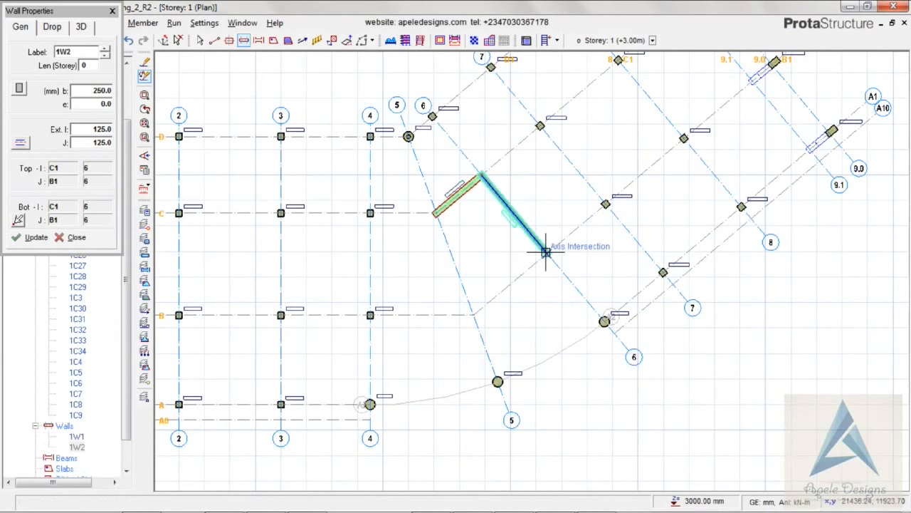
left_click(475, 315)
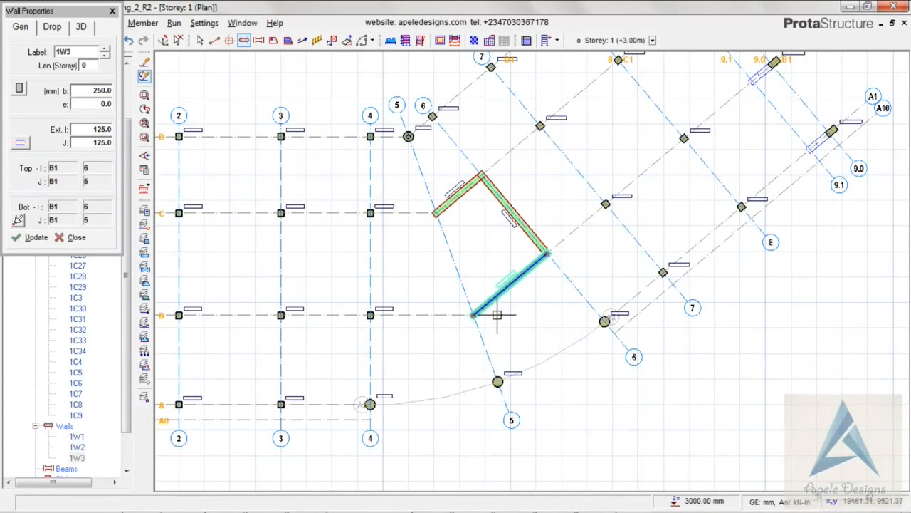
key("Escape")
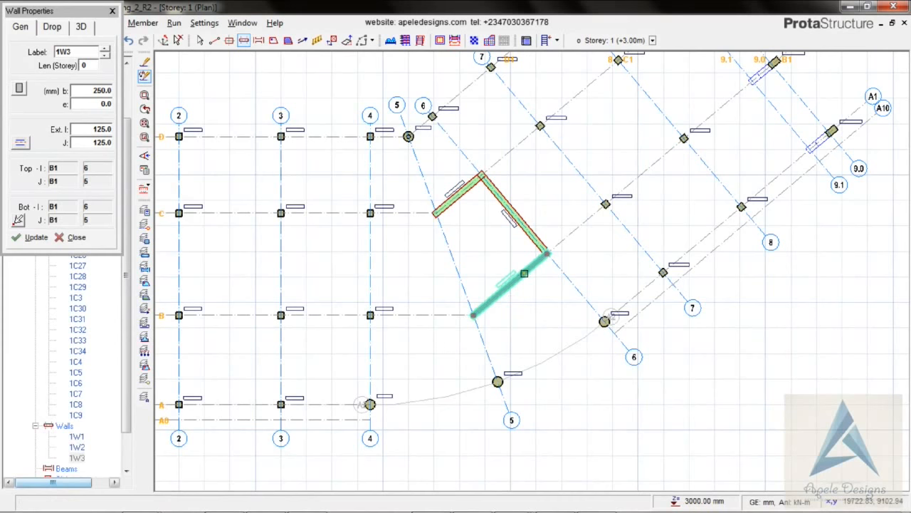
Examine the last wall's bottom insertion axis option, drop panel settings and 3D plane and level settings
left_click(19, 221)
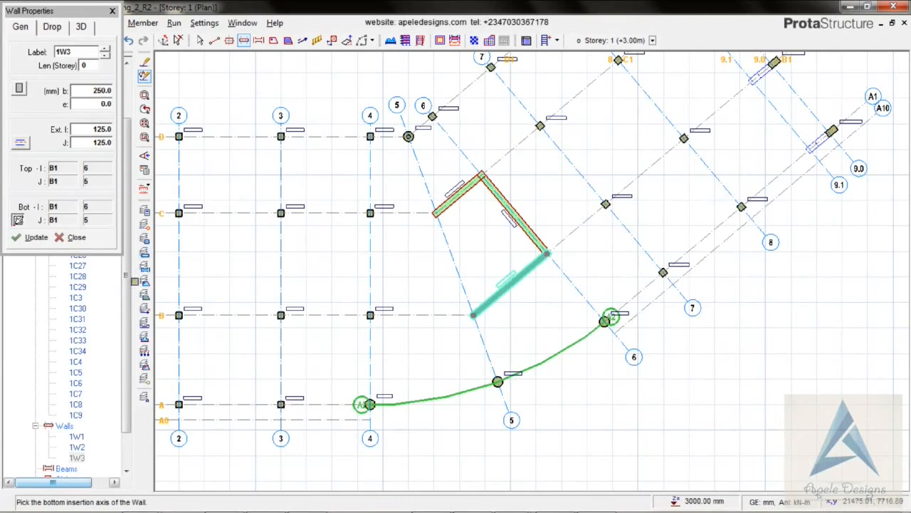
left_click(51, 28)
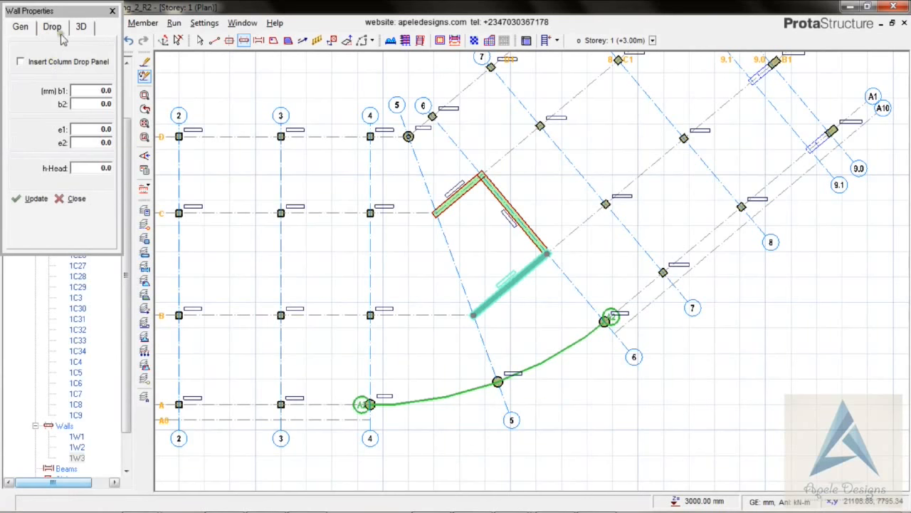
left_click(80, 26)
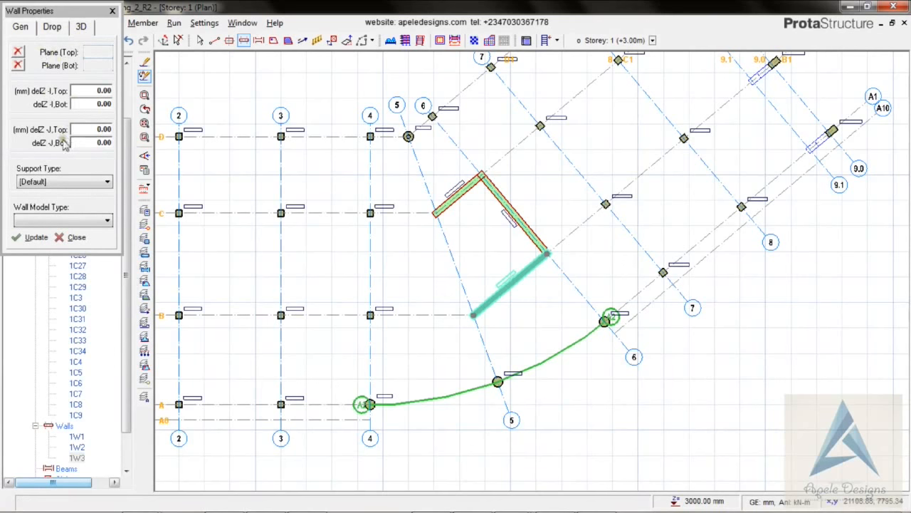
Review the wall's support and model type options and compare the Mid-pier and FE Shell models in the Windows Photo Viewer image
left_click(43, 182)
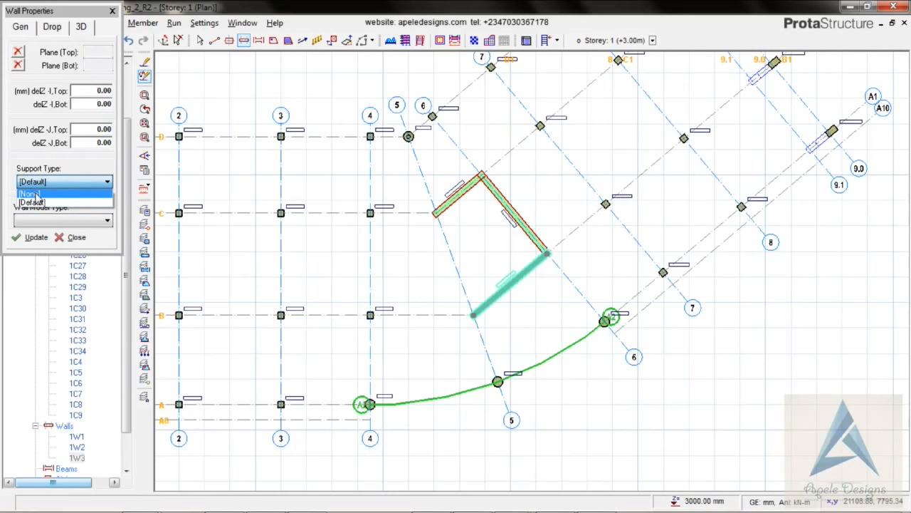
left_click(55, 216)
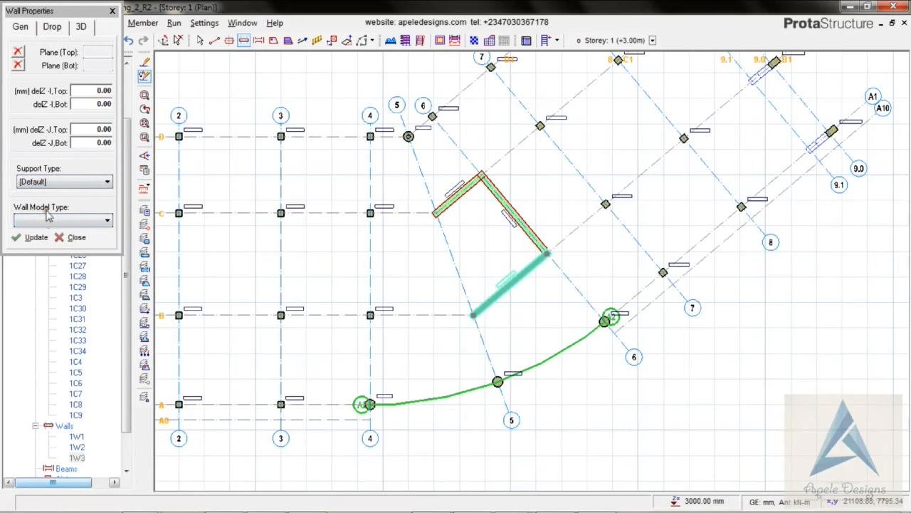
left_click(41, 222)
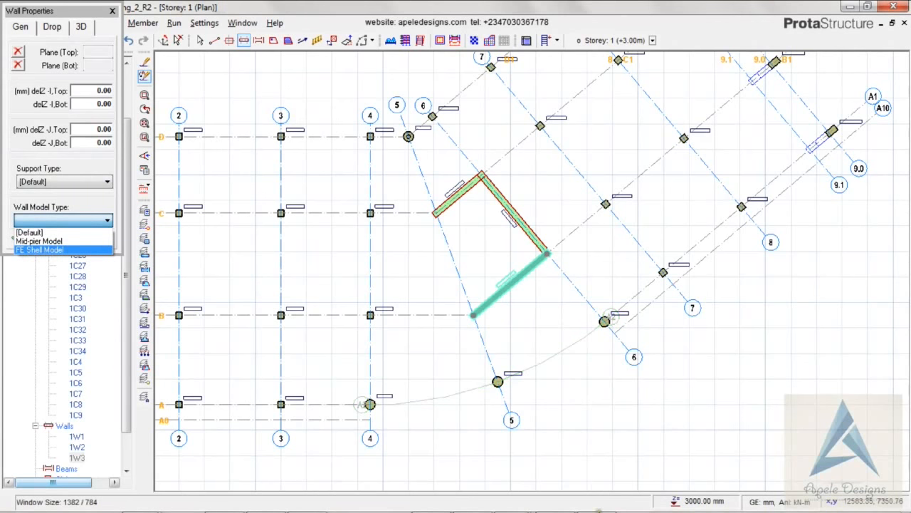
left_click(597, 501)
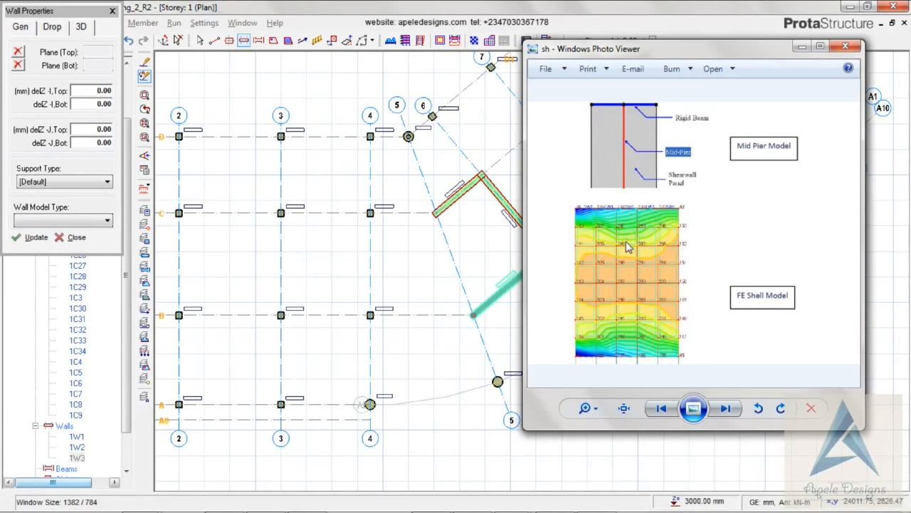
Minimise the reference image, keep the wall model type at Default and close the wall properties
left_click(802, 46)
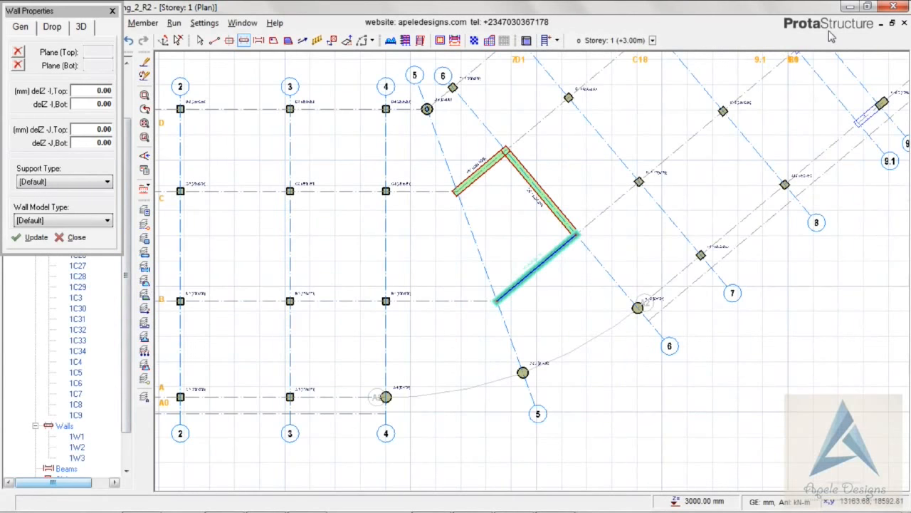
left_click(27, 221)
left_click(28, 230)
left_click(28, 223)
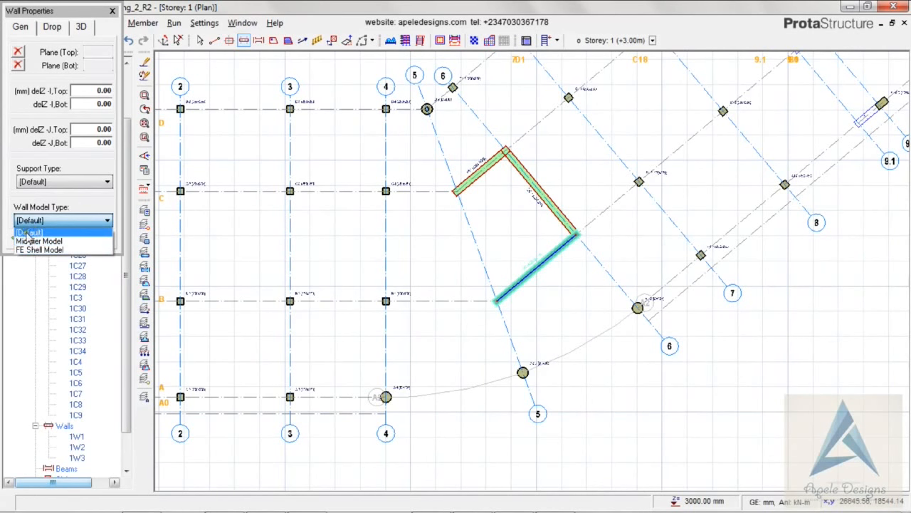
left_click(27, 233)
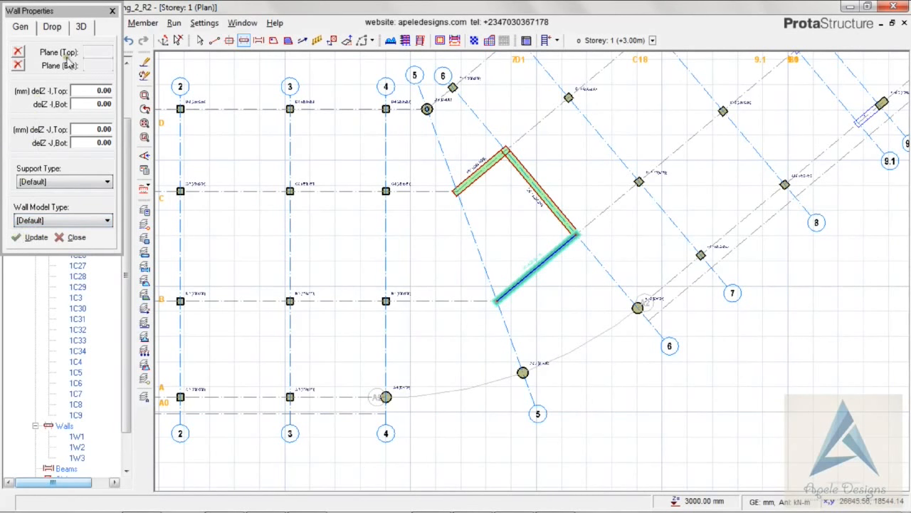
left_click(112, 11)
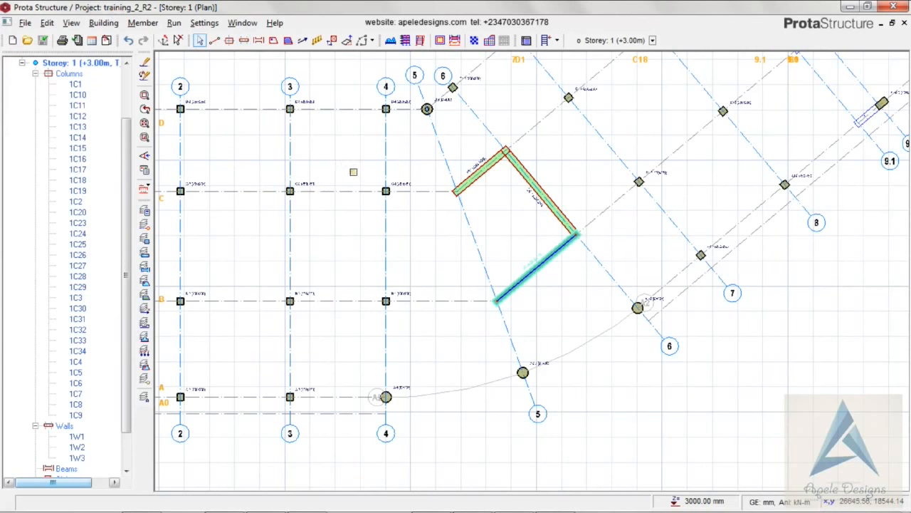
Start the Beam command and review the available beam types, Normal and Support Band
scroll(356, 171, "down", 2)
middle_click_drag(339, 163, 391, 266)
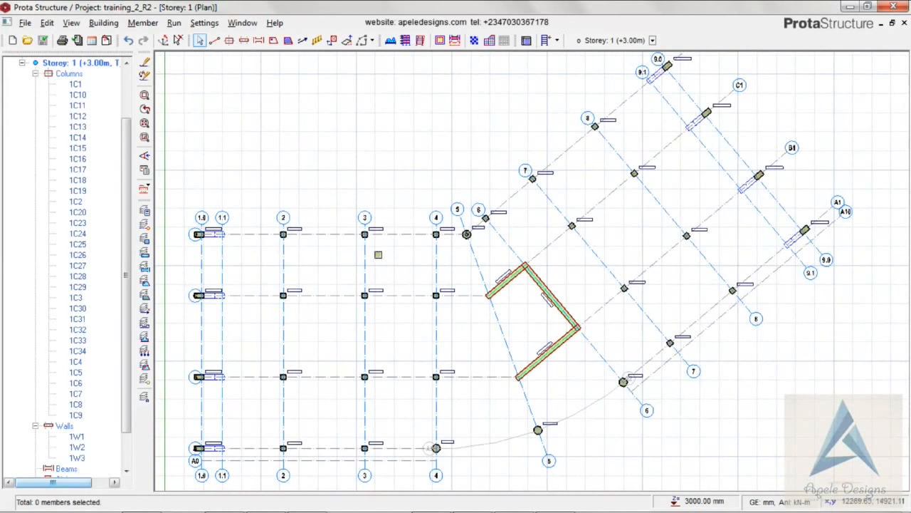
left_click(260, 40)
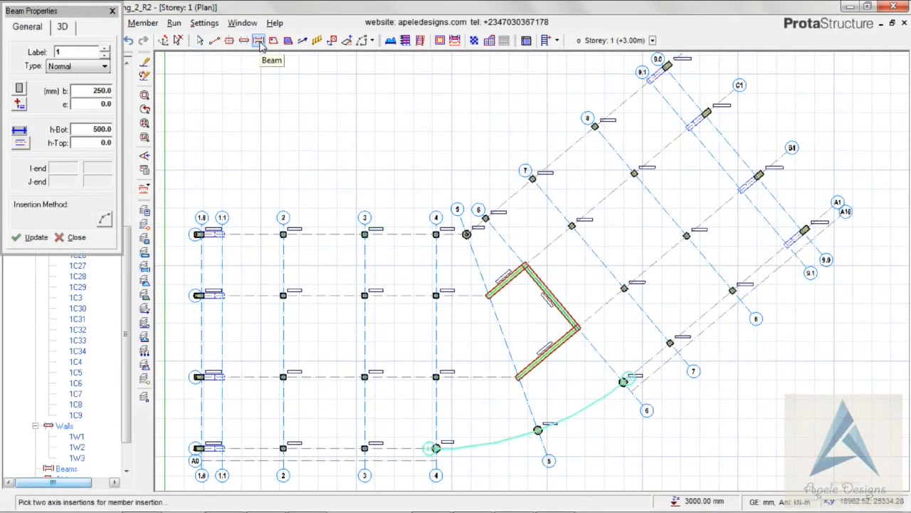
left_click(60, 67)
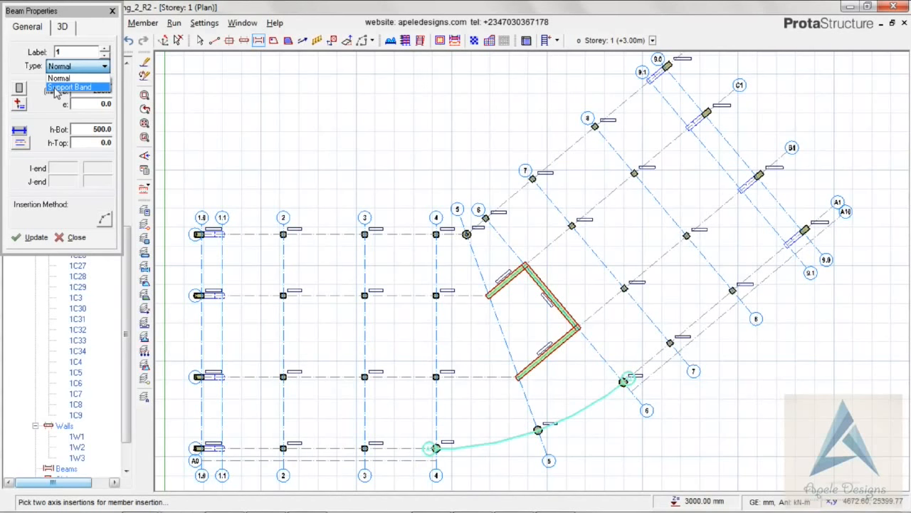
Examine the 250x500 concrete beam section's dimensions, manually editable section properties and concrete grade options, then leave without changes
left_click(20, 89)
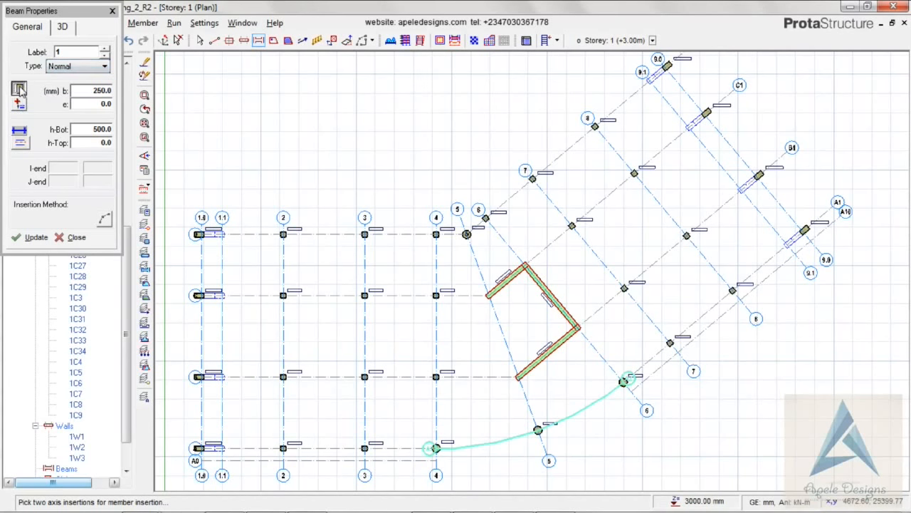
left_click(20, 89)
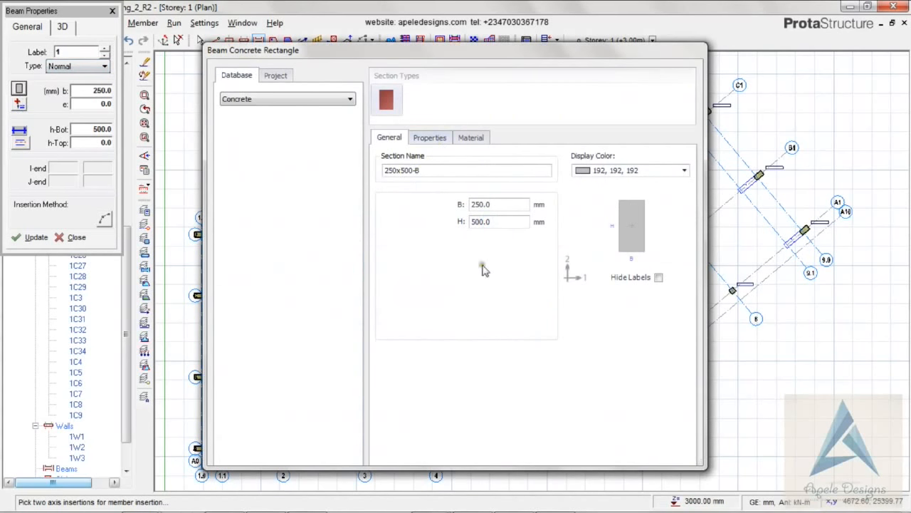
left_click(422, 139)
left_click(572, 159)
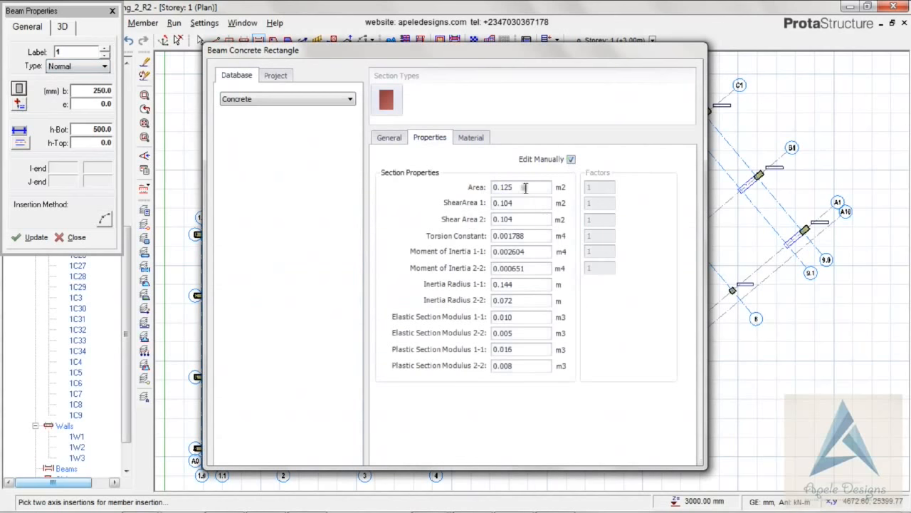
left_click(470, 138)
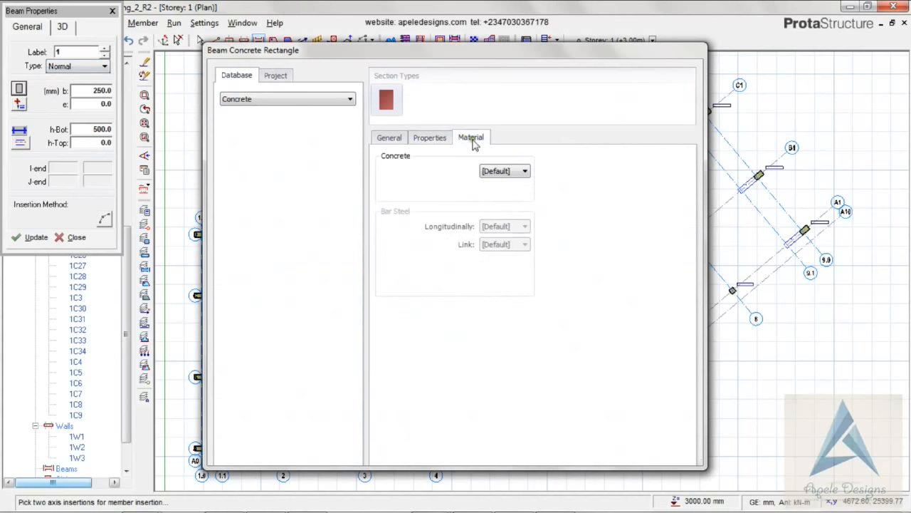
left_click(503, 175)
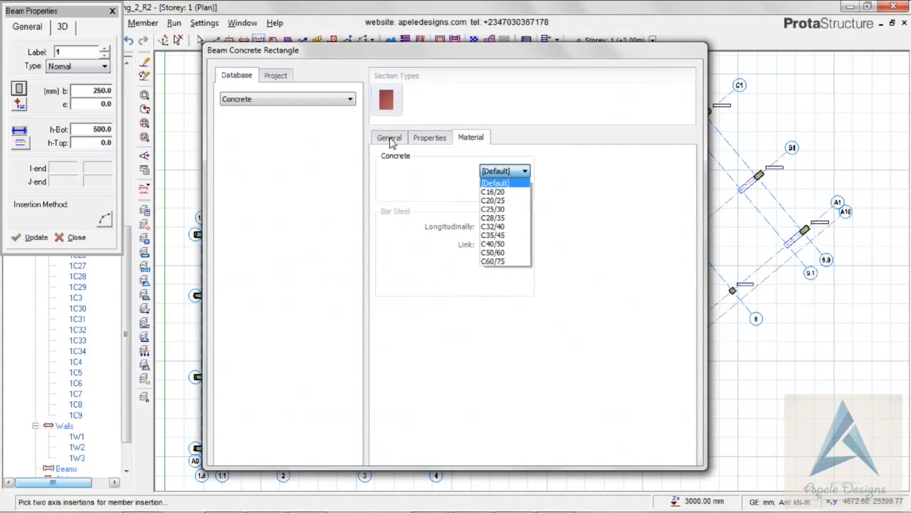
key("Escape")
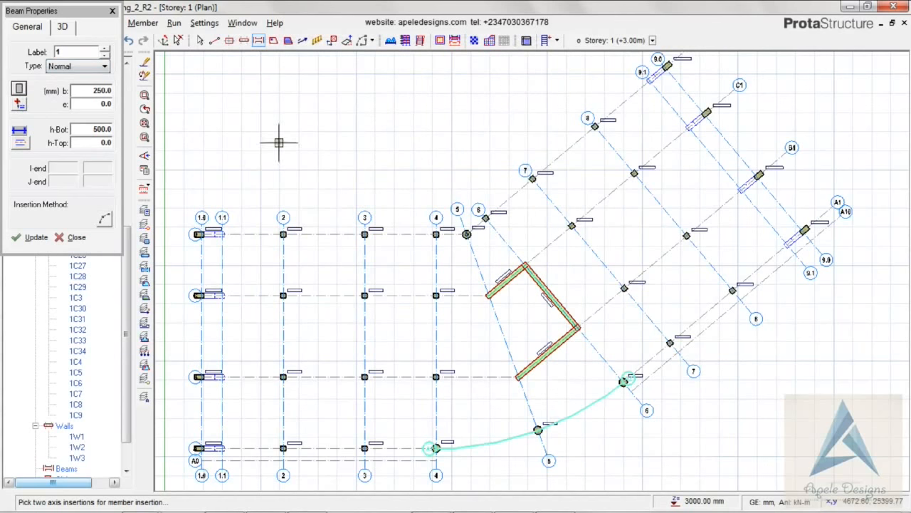
Review the beam's width, eccentricity and bottom height settings, and choose the middle of the three beam line options
double_click(102, 91)
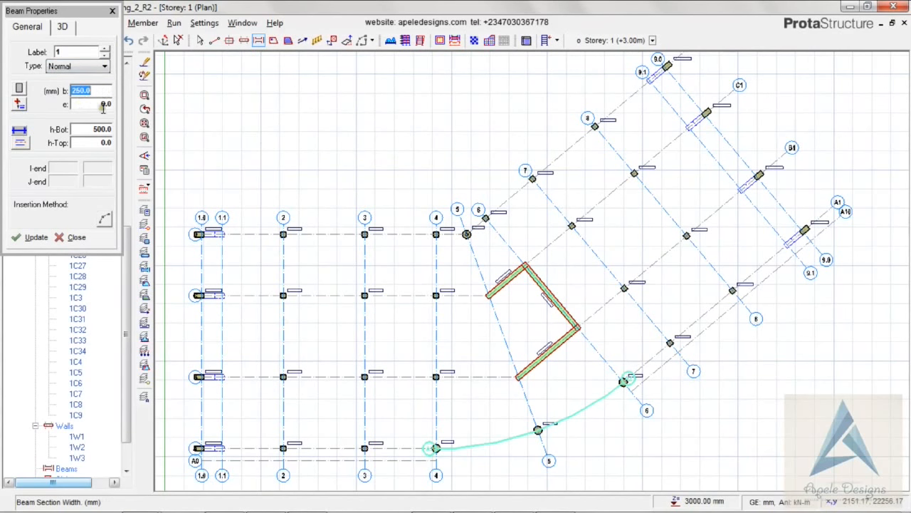
double_click(103, 107)
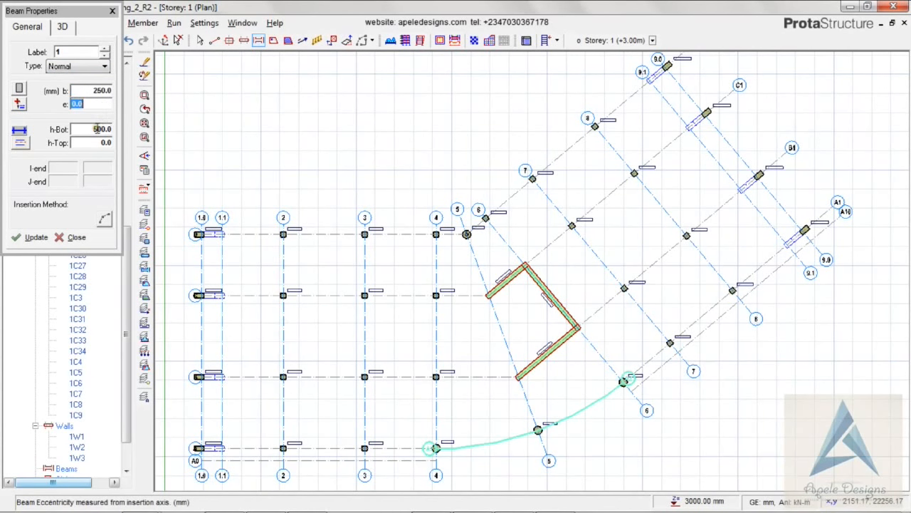
double_click(97, 129)
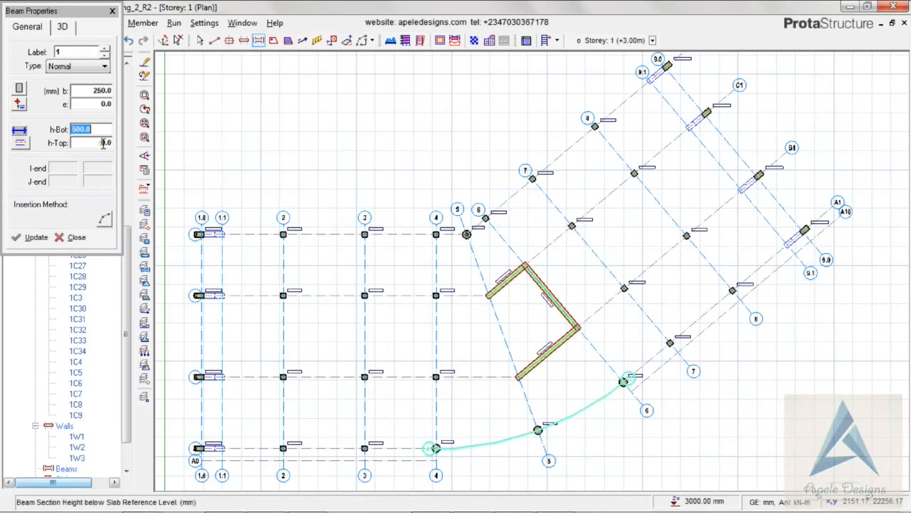
left_click(20, 144)
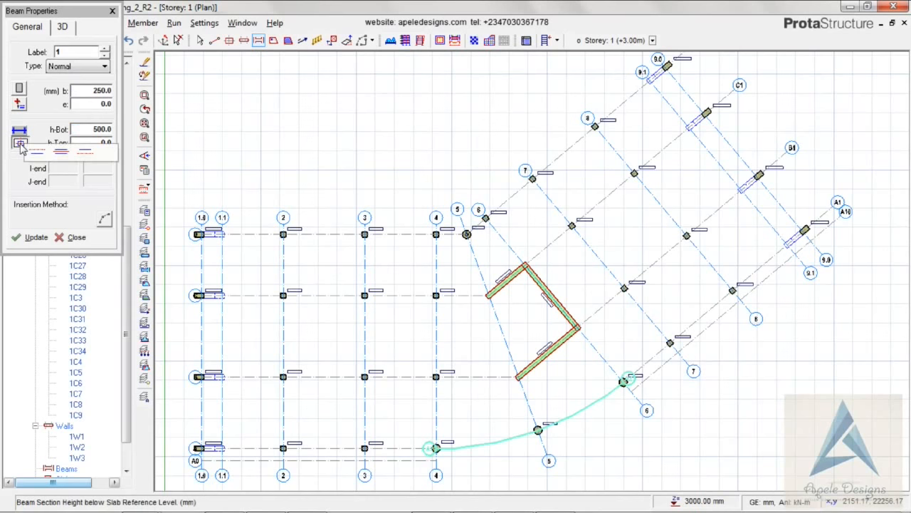
left_click(57, 154)
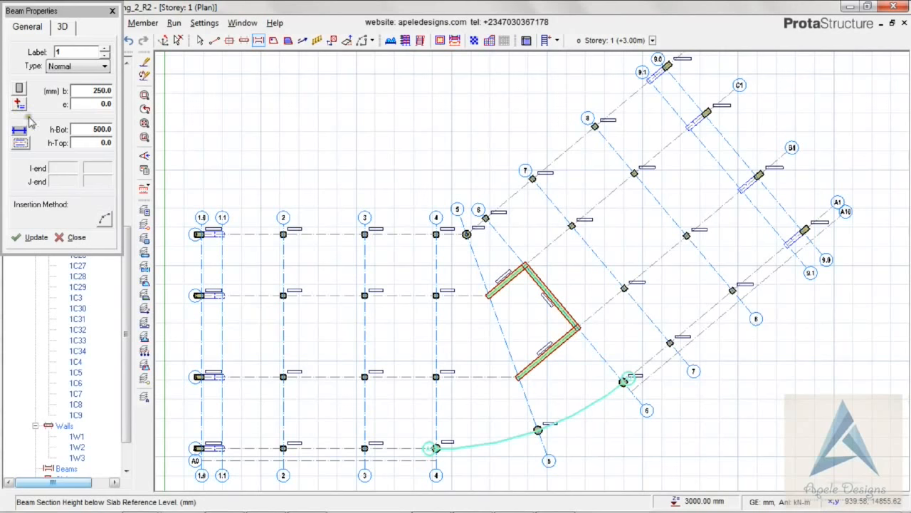
left_click(144, 155)
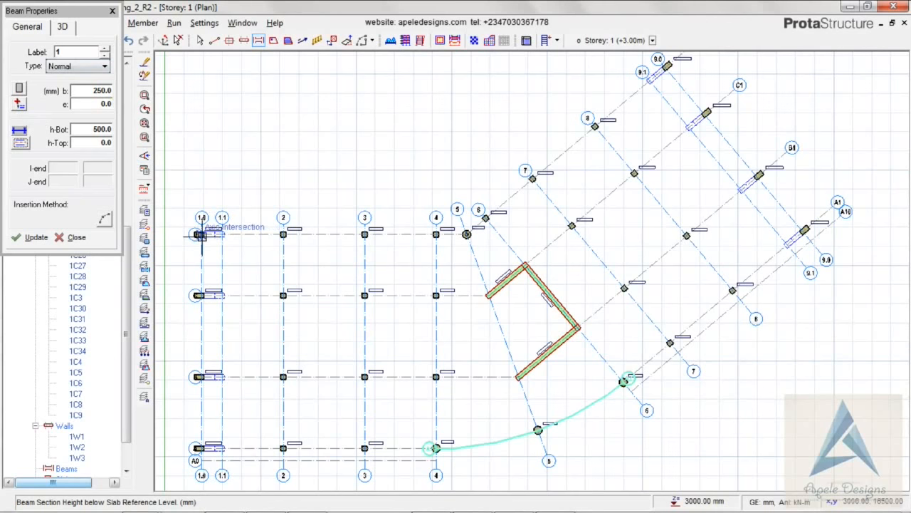
Place 250 x 500 mm beams along axis D from axis 1.0 to 5, continuing along D1 to axis 9.0
left_click(201, 235)
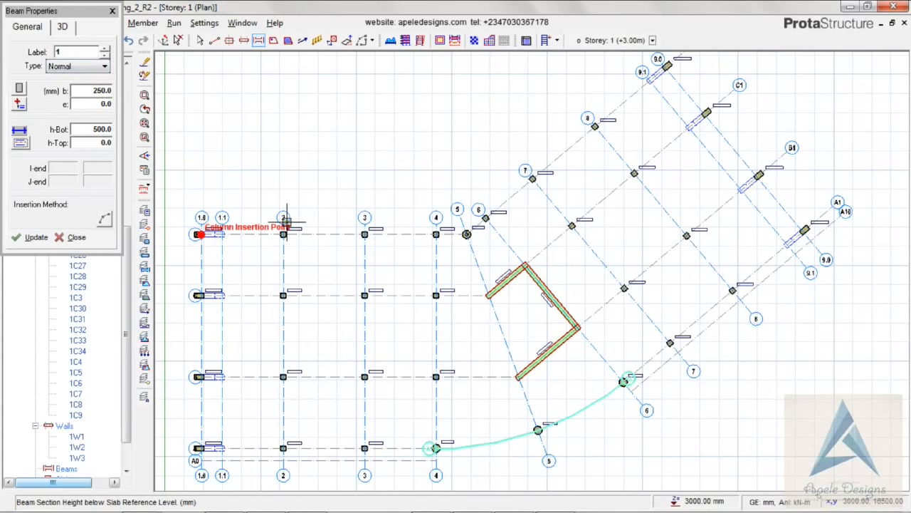
left_click(202, 234)
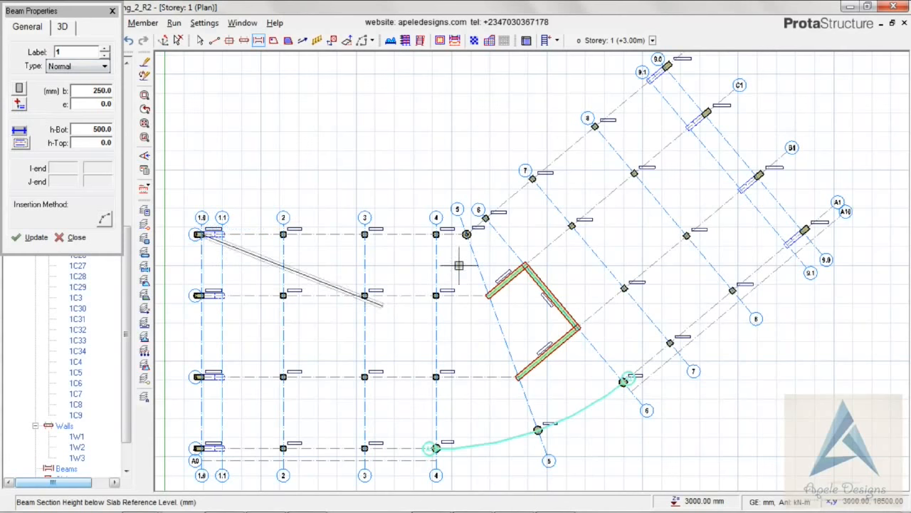
left_click(467, 235)
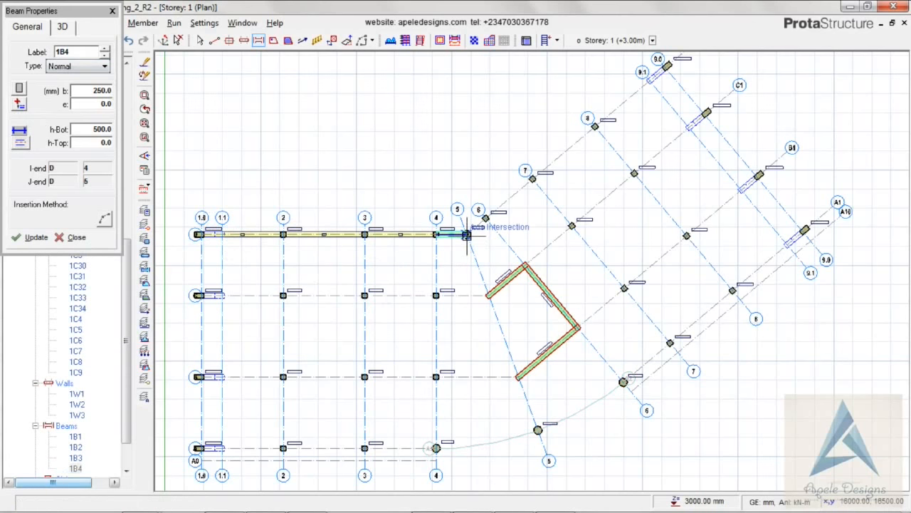
left_click(666, 69)
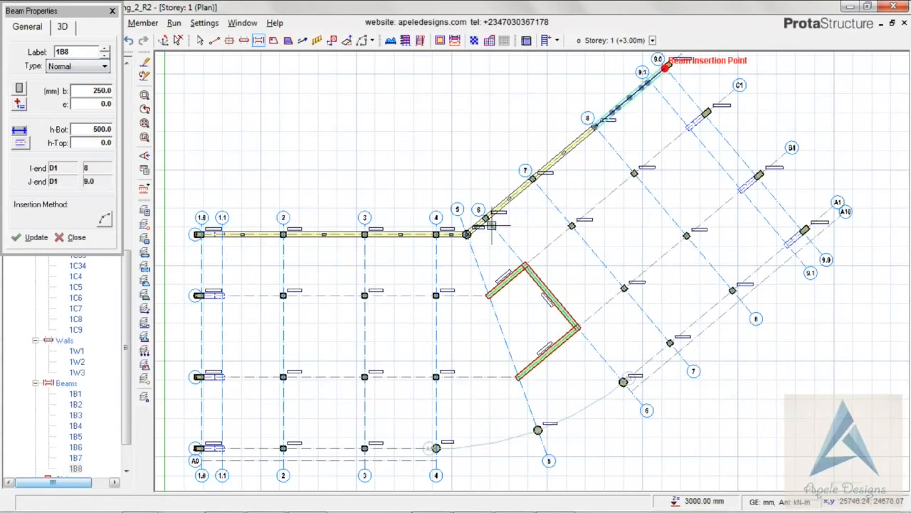
Place 250 x 500 mm beams along axis C from 1.0 to 5, and along C1 from the wall corner at axis 6 to 9.0
left_click(199, 295)
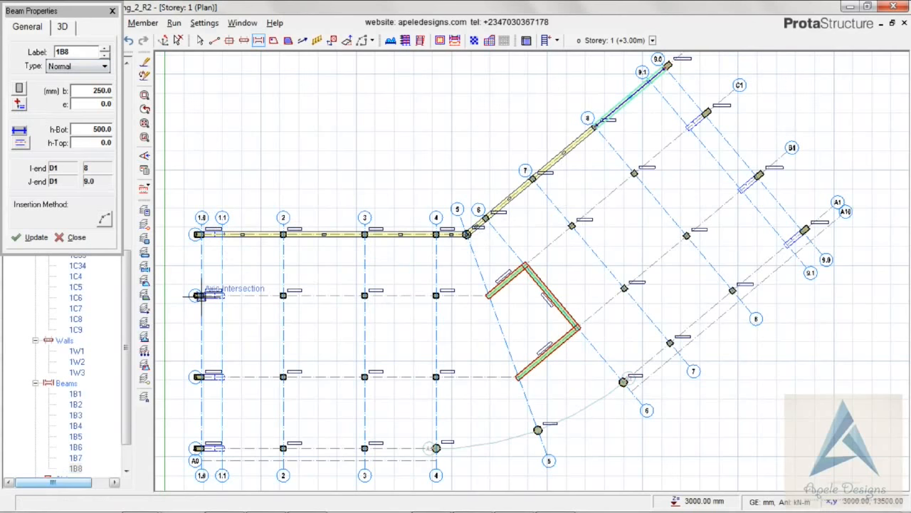
left_click(488, 295)
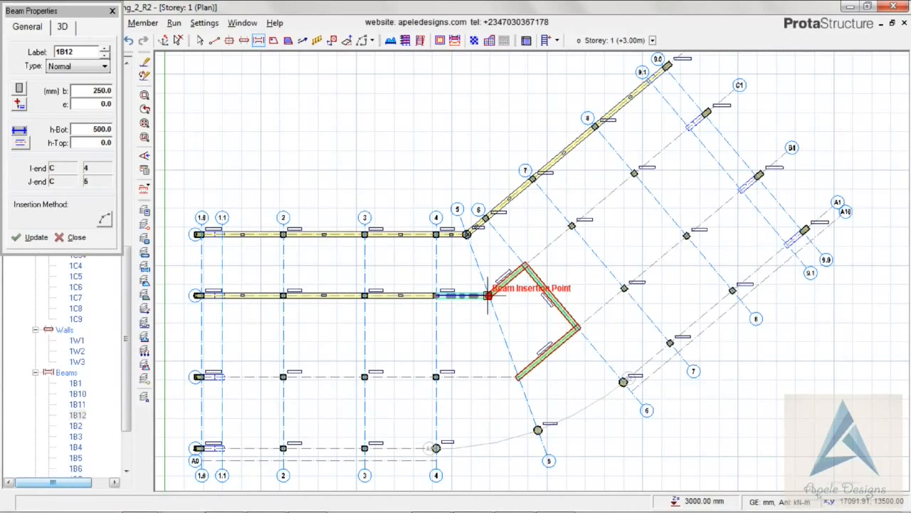
left_click(488, 295)
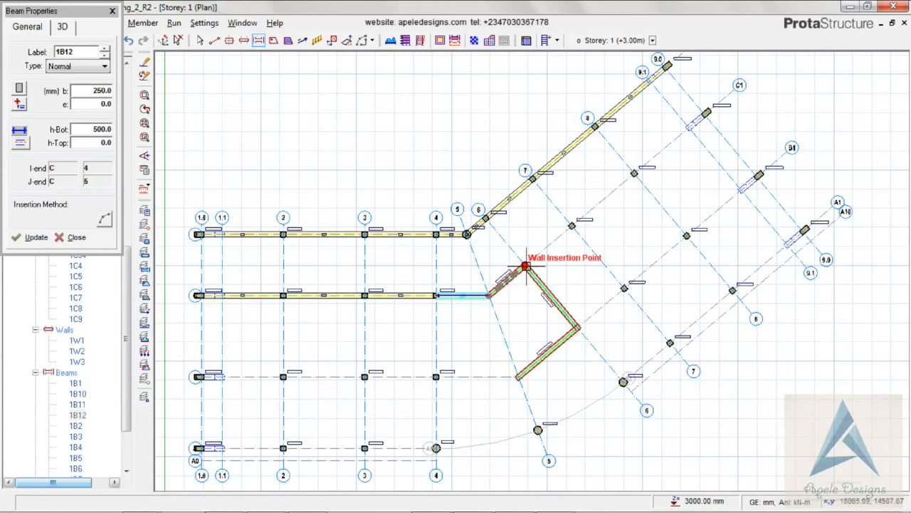
left_click(525, 267)
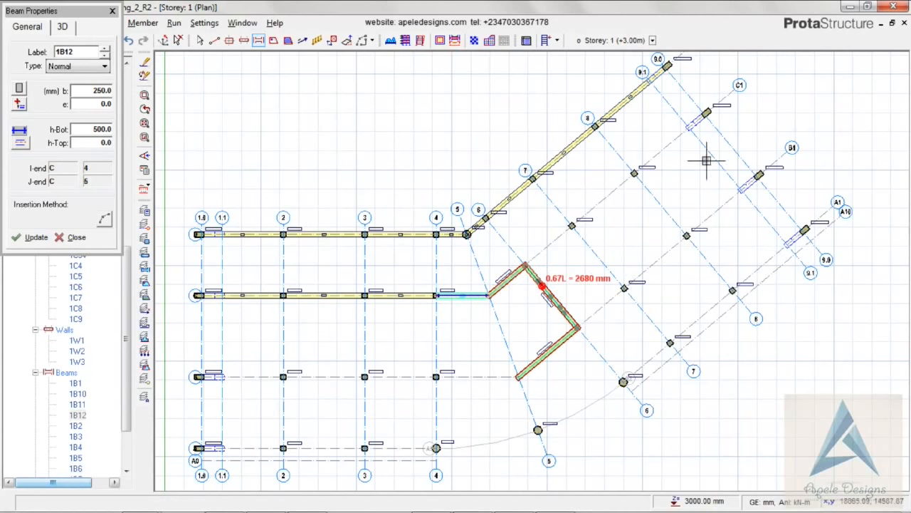
left_click(704, 114)
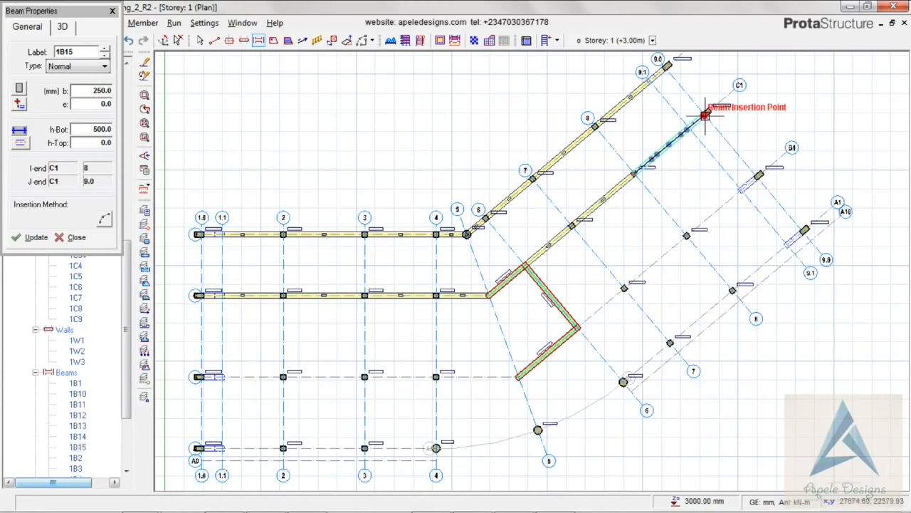
key("Escape")
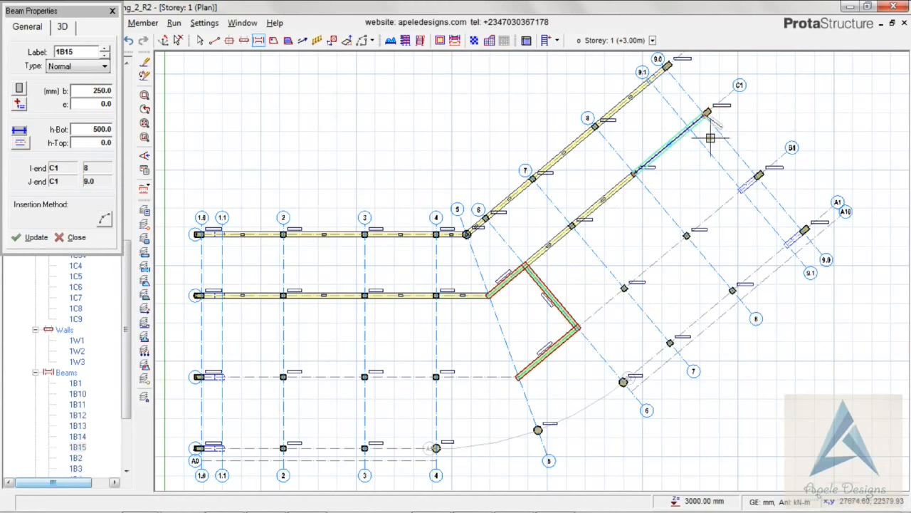
Place 250 x 500 mm beams along axis B from 1.0 to 5, and along B1 from the wall corner at axis 6 to 9.0
left_click(201, 376)
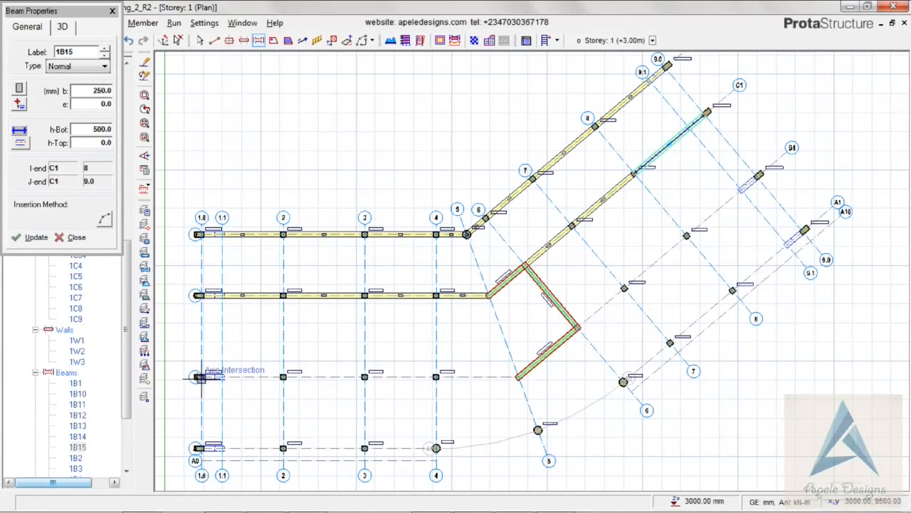
left_click(517, 377)
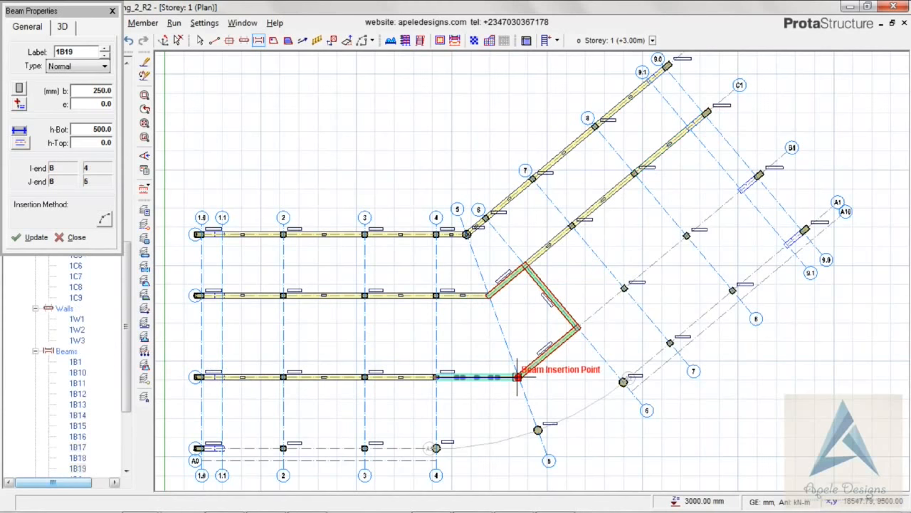
left_click(580, 328)
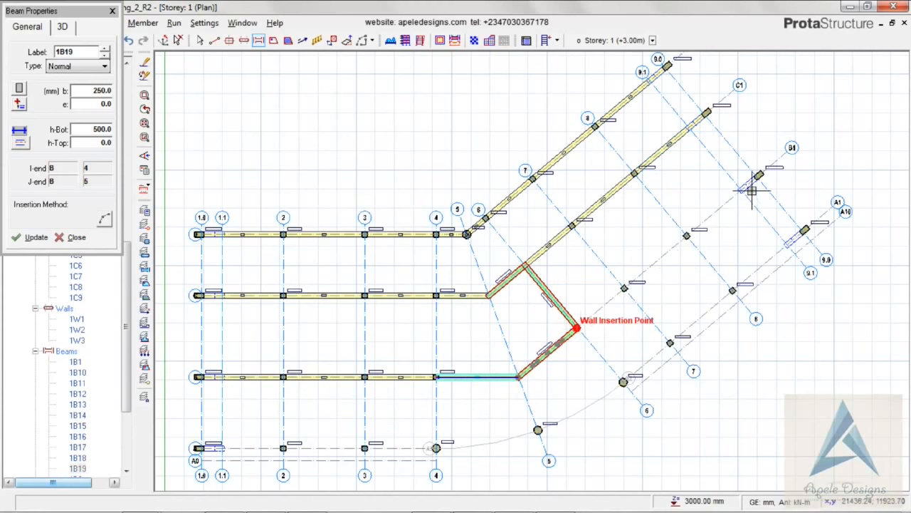
left_click(759, 177)
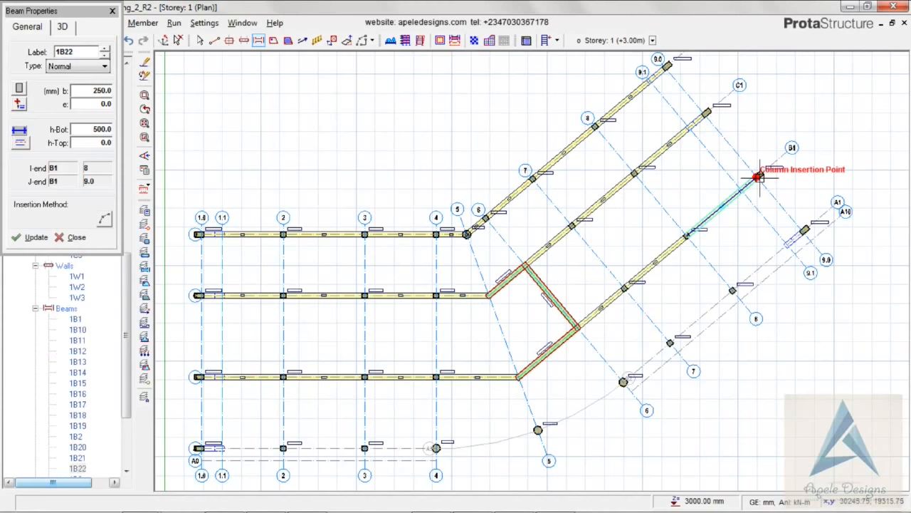
Place 250 x 500 mm beams along axis A from 1.0 to 4, and along axis A1 from 6 to 9.0
left_click(201, 447)
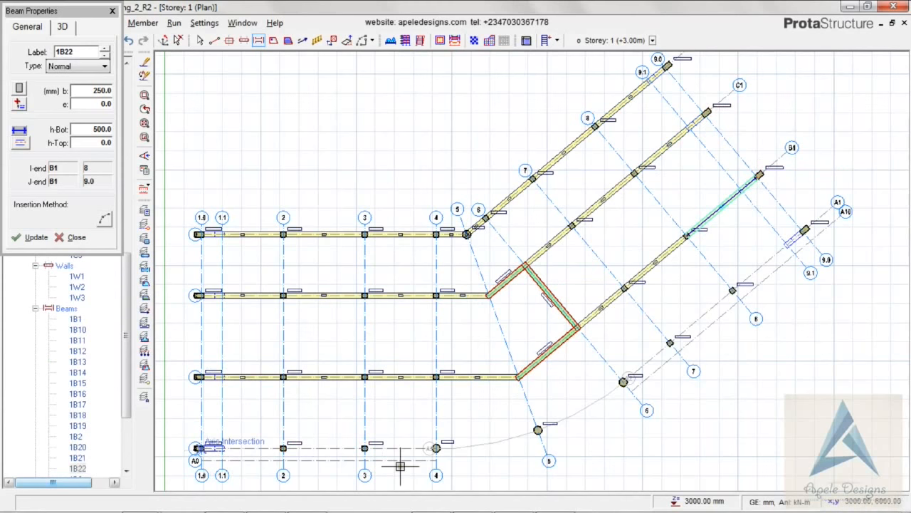
left_click(434, 447)
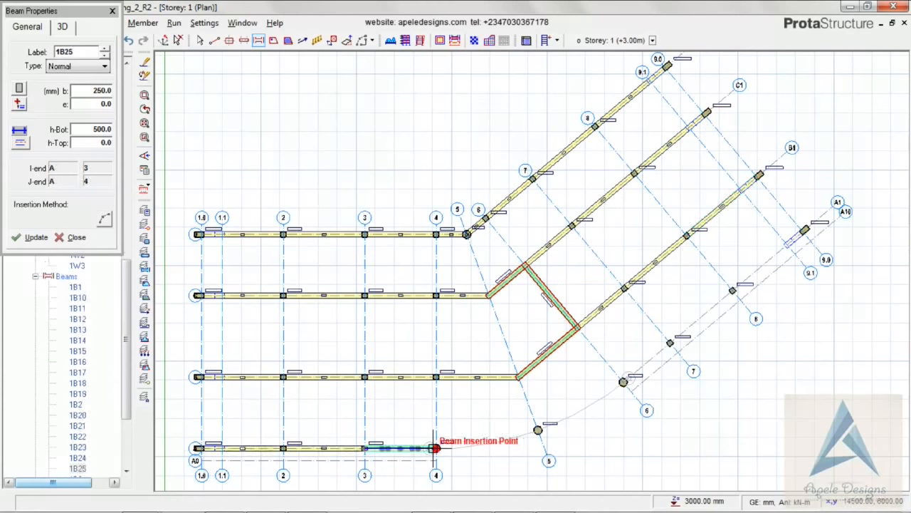
left_click(623, 383)
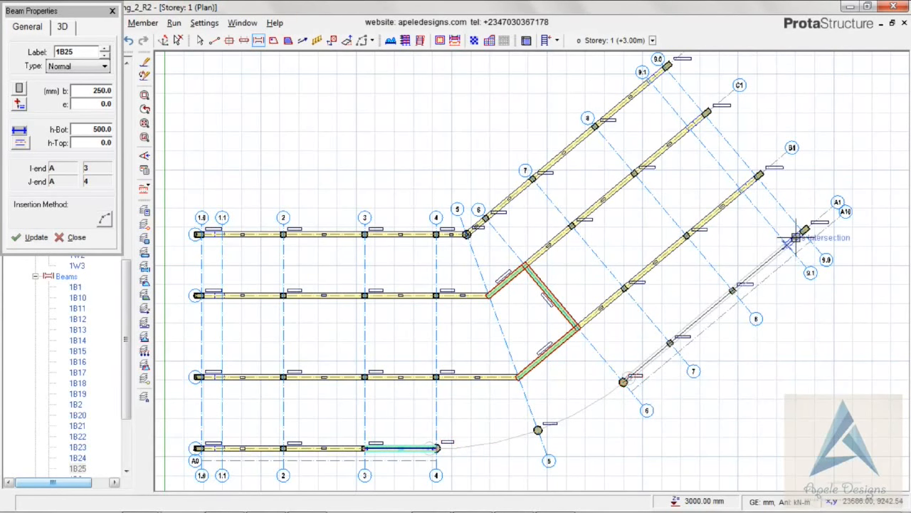
left_click(803, 230)
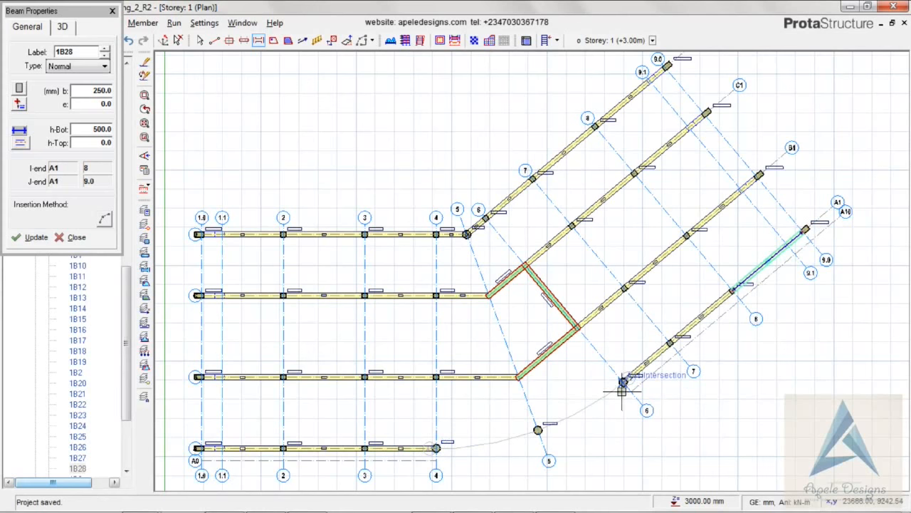
Try the curved insertion method for a beam from the column at axis 4 to axis 6 through axis 5, and undo it
left_click(95, 217)
left_click(436, 447)
left_click(623, 382)
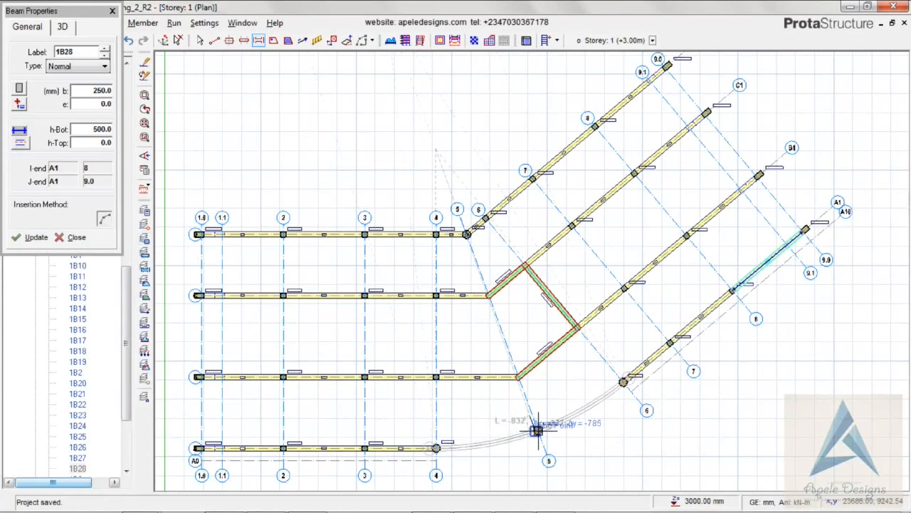
left_click(537, 429)
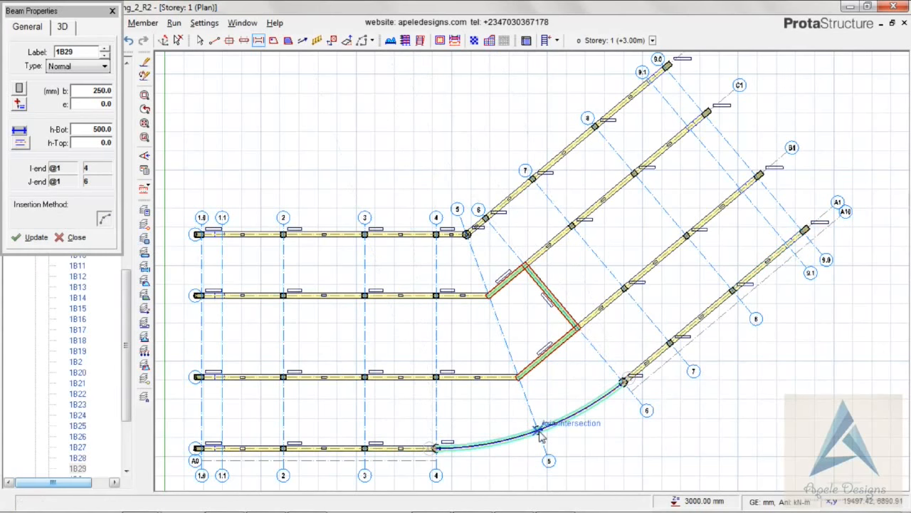
key("Escape")
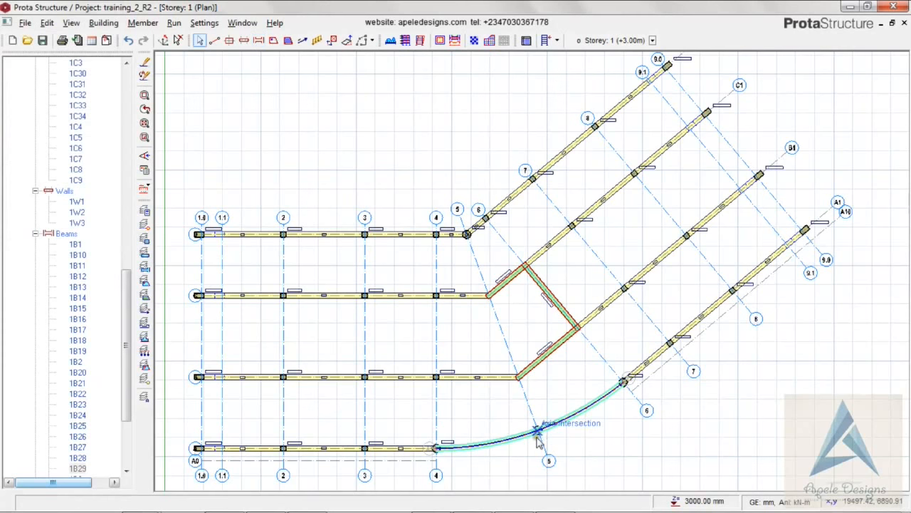
left_click(128, 41)
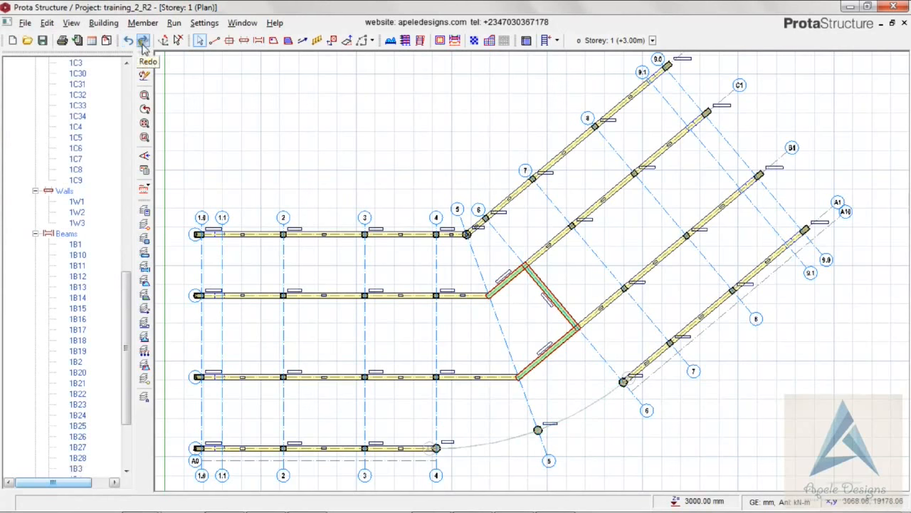
Place a 250 x 500 mm beam along the curved axis A2 from axis 4 to axis 6
left_click(259, 41)
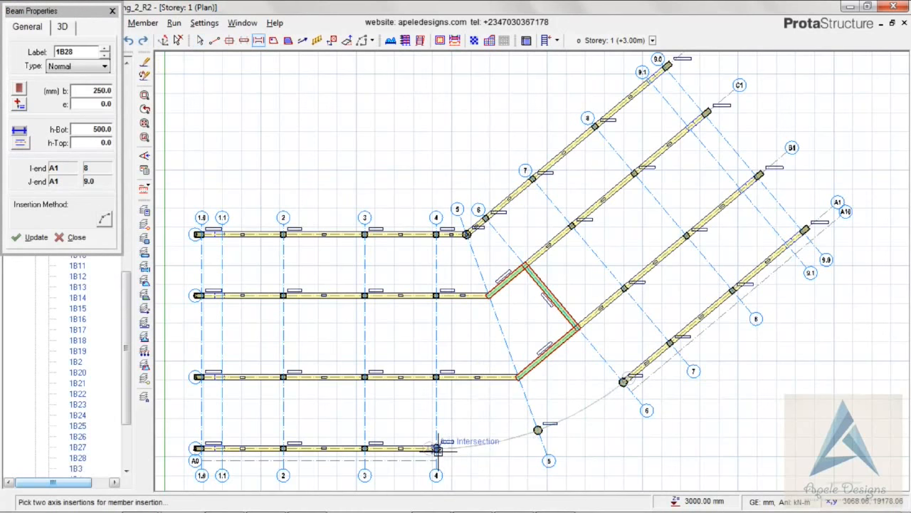
left_click(436, 448)
left_click(625, 383)
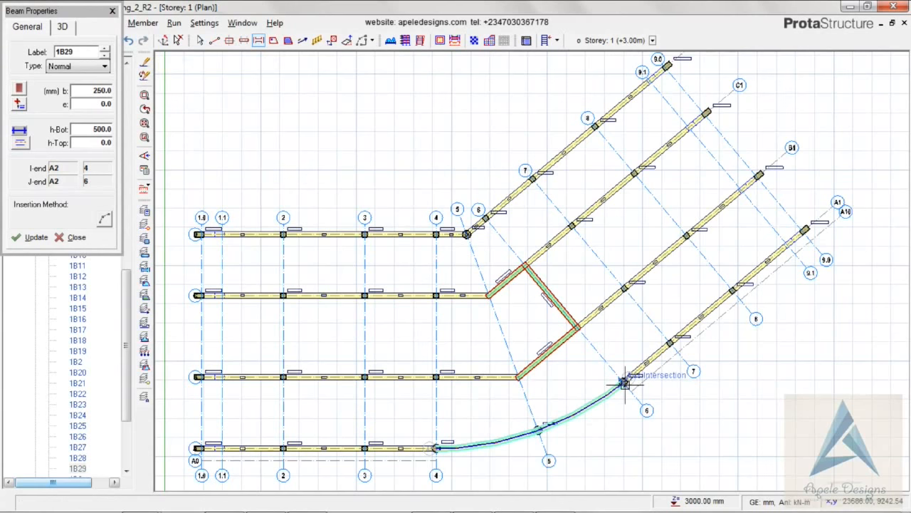
left_click(625, 382)
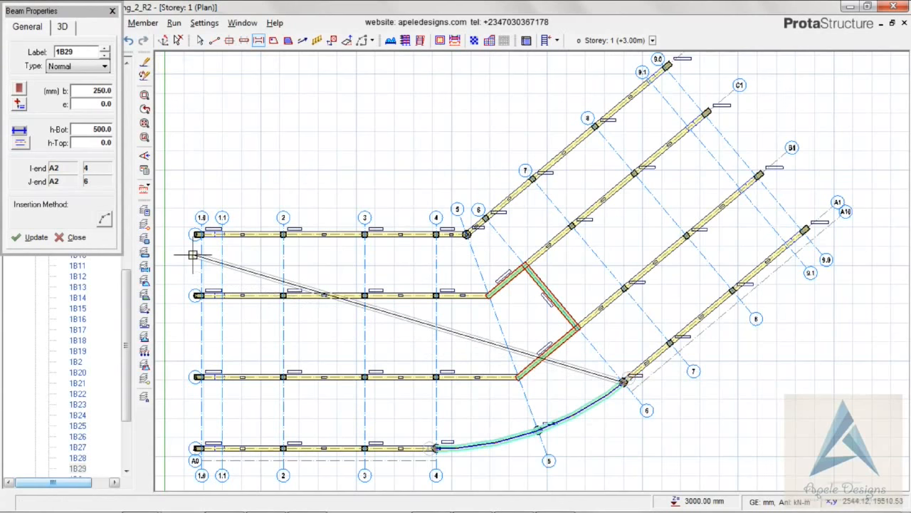
key("Escape")
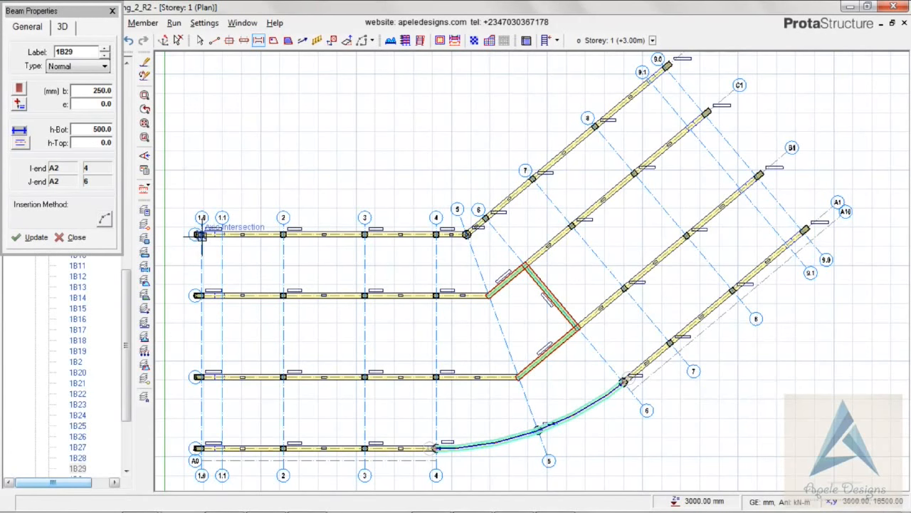
Place 250 x 500 mm beams along axis 1.0 from D to A, and along axes 2, 3 and 4 from D to A0
left_click(200, 234)
left_click(200, 448)
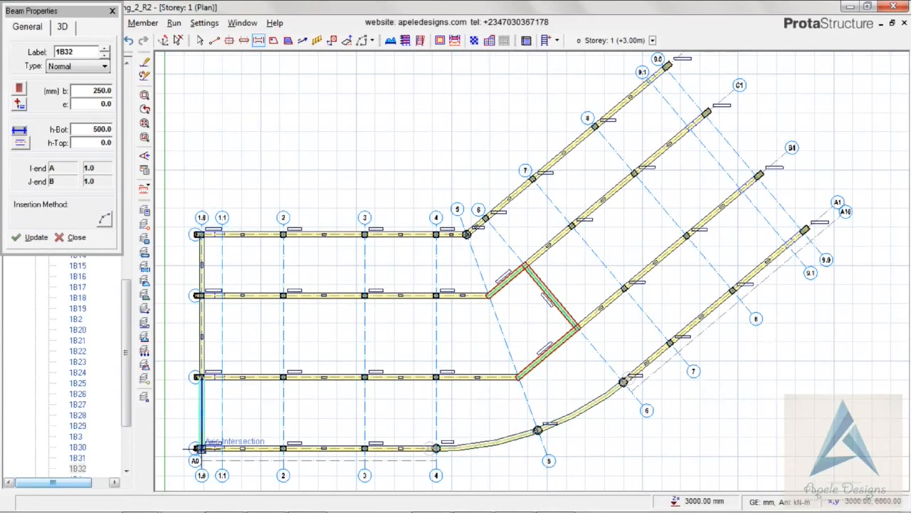
left_click(282, 234)
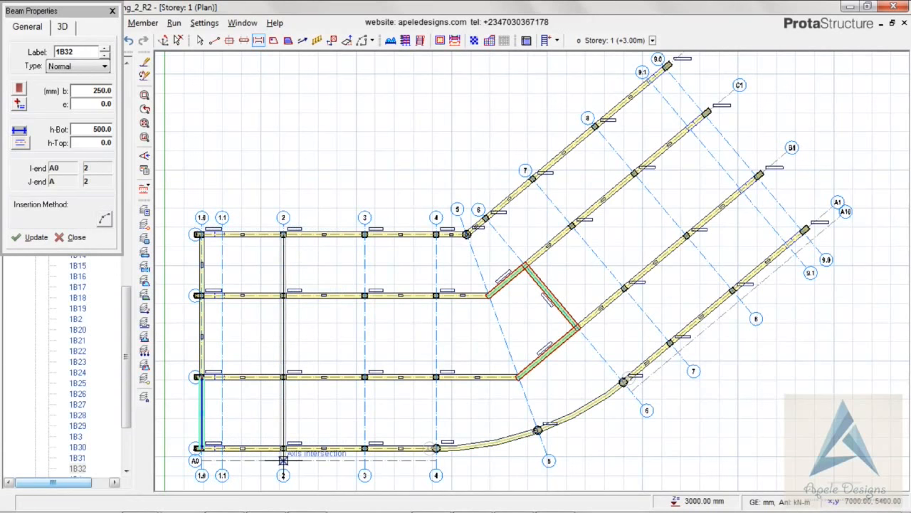
left_click(282, 458)
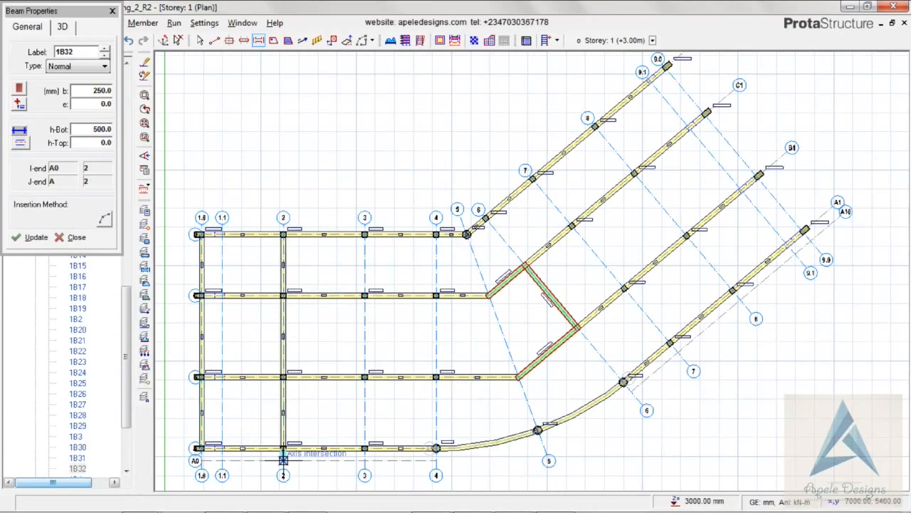
left_click(364, 235)
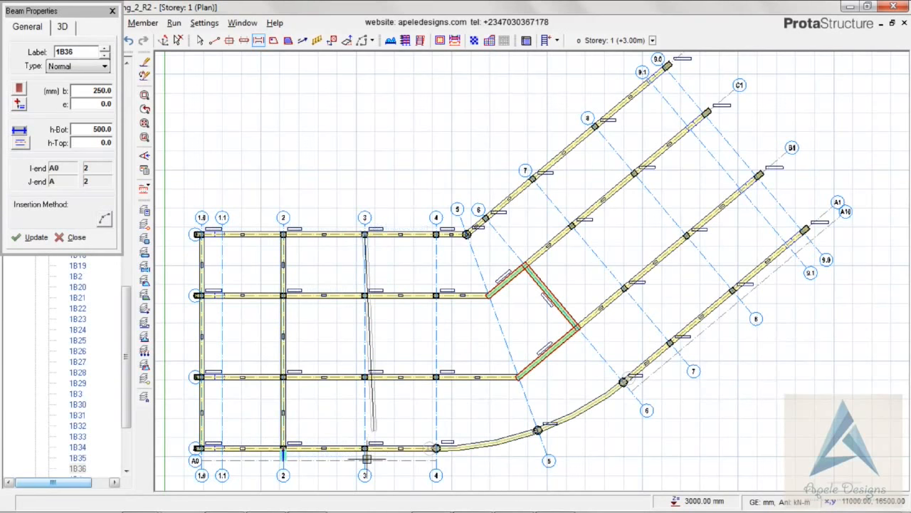
left_click(365, 458)
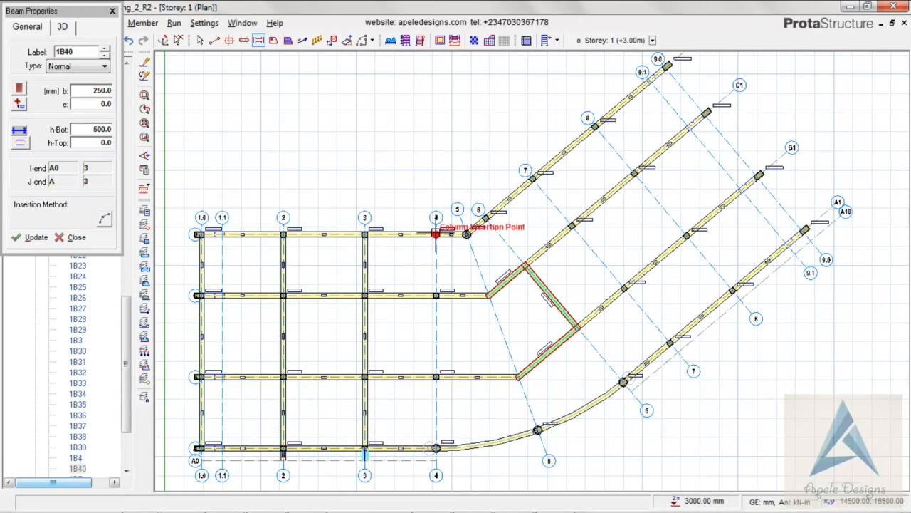
left_click(436, 235)
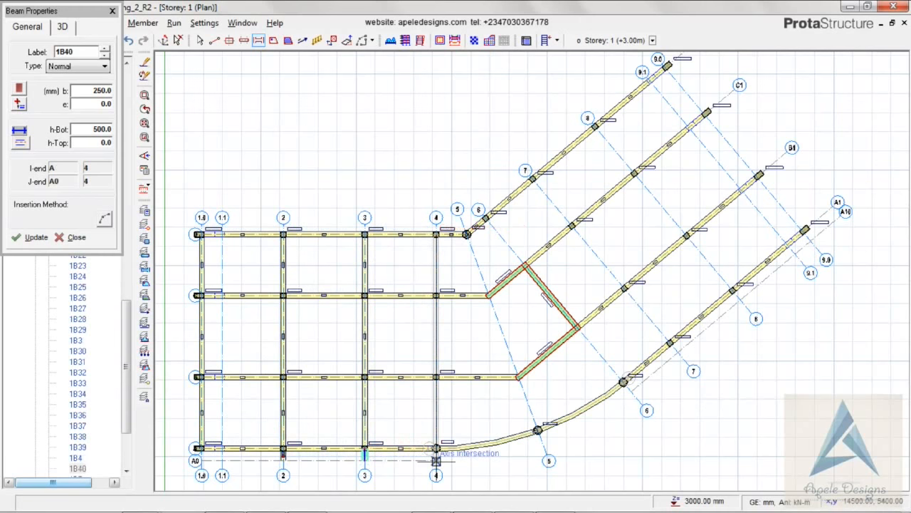
left_click(436, 458)
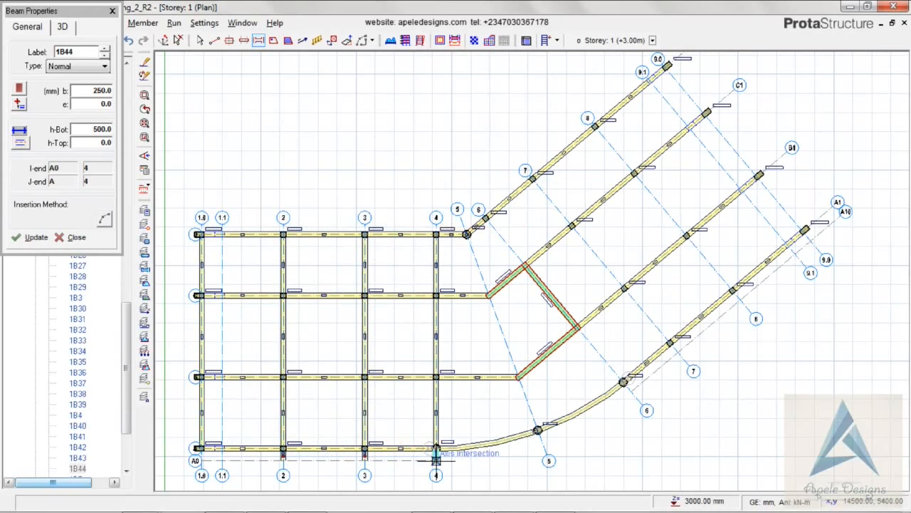
Place 250 x 500 mm beams along axis 5 from D to A2, and along axis 6 from D1 to A10 on both sides of the wall
left_click(467, 234)
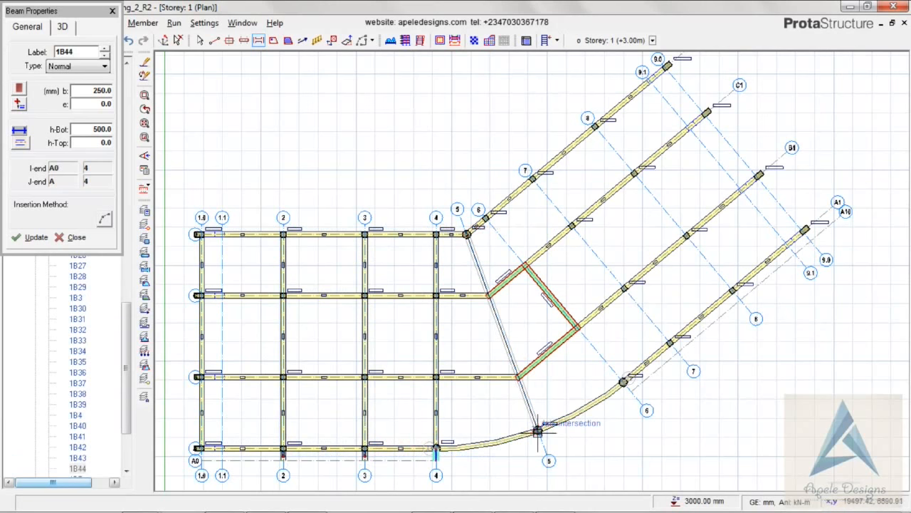
left_click(537, 430)
left_click(538, 430)
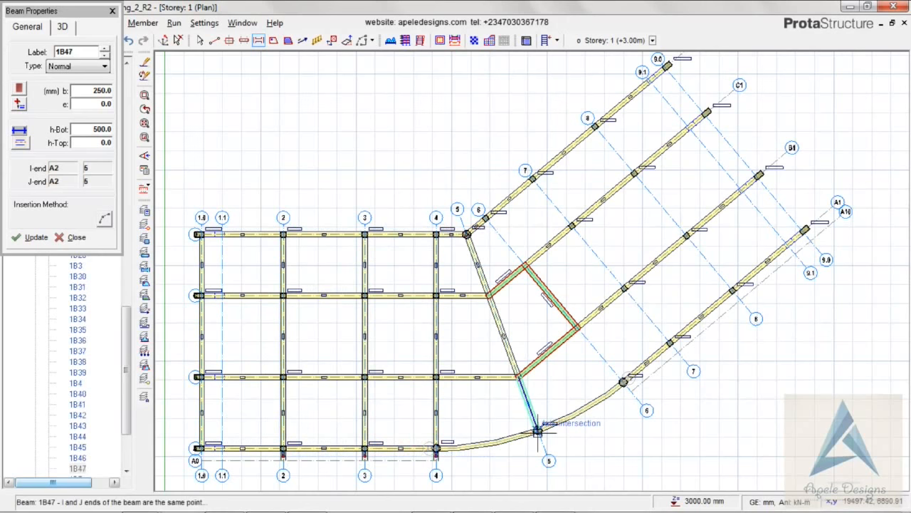
key("Escape")
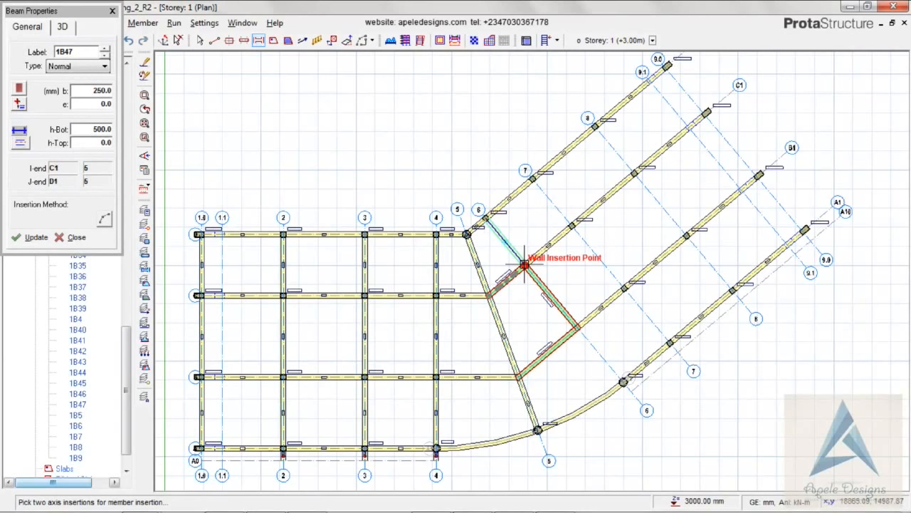
left_click(524, 264)
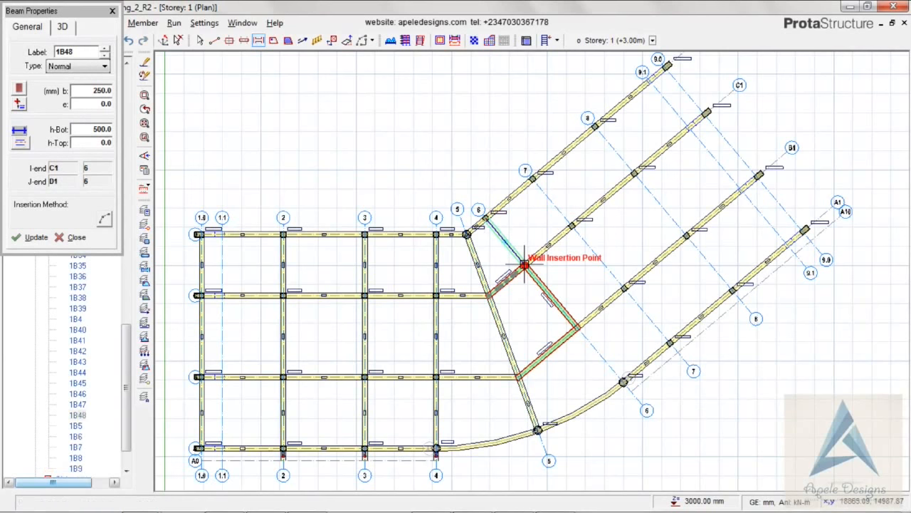
left_click(580, 328)
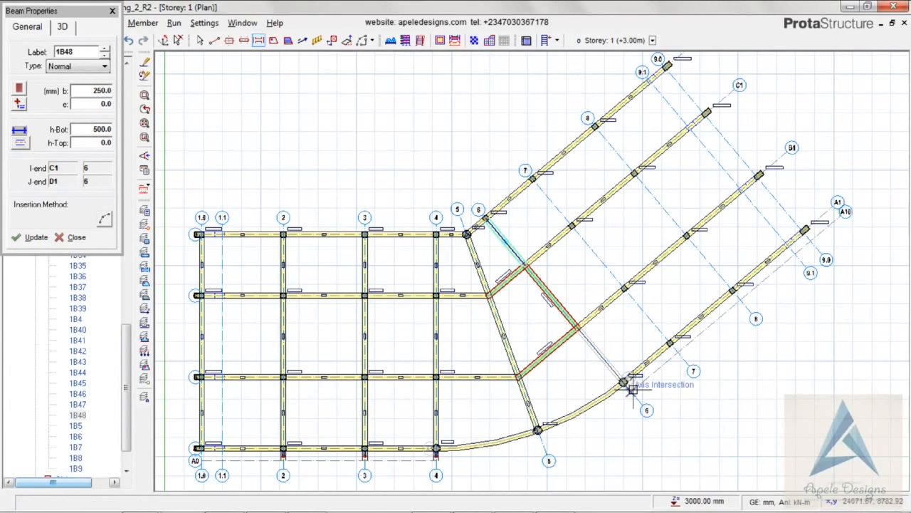
left_click(631, 388)
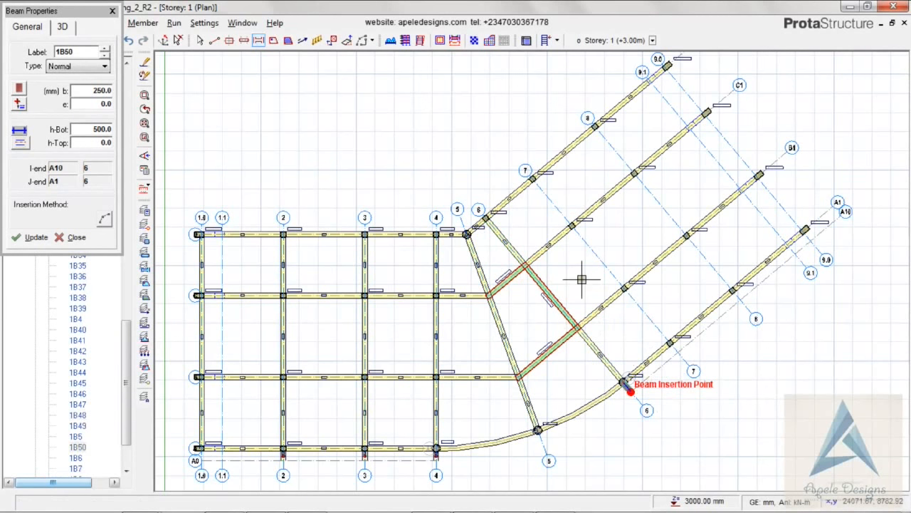
Place 250 x 500 mm beams along axes 7 and 8 from D1 to A10, and along axis 9.0 from D1 to A1
left_click(527, 175)
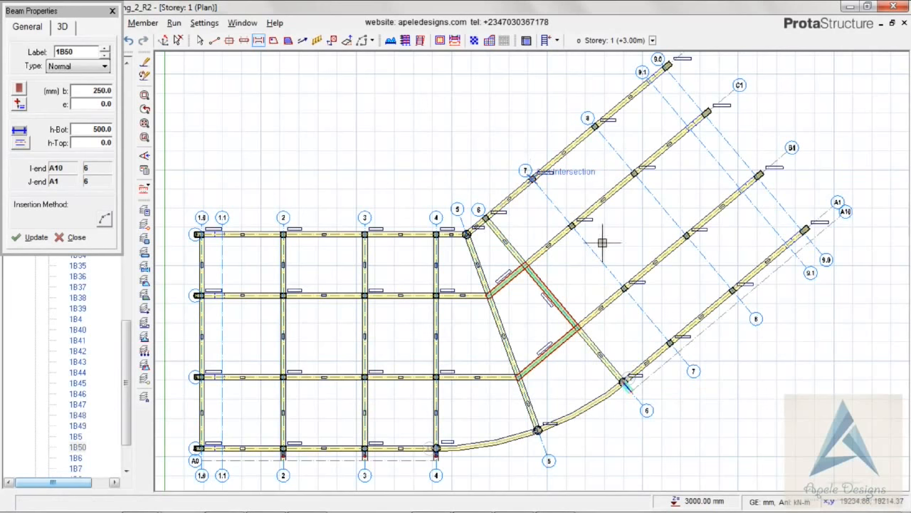
left_click(680, 349)
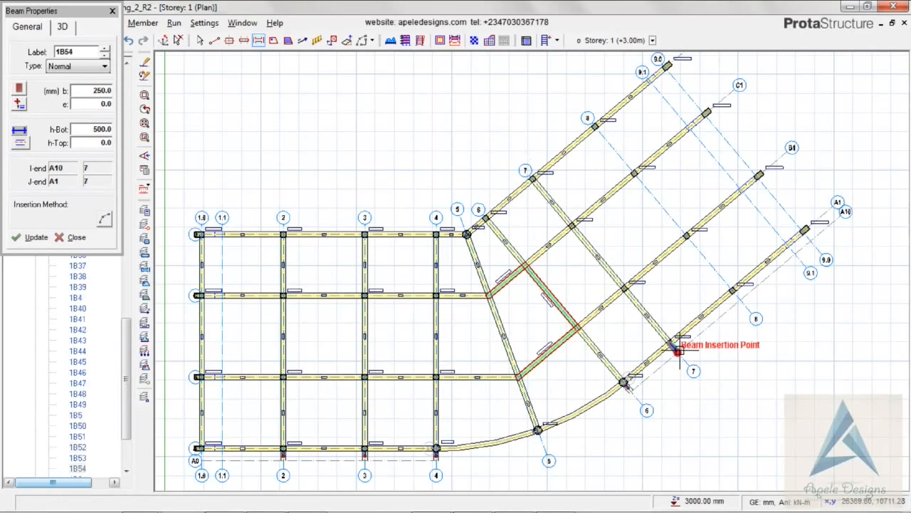
left_click(594, 126)
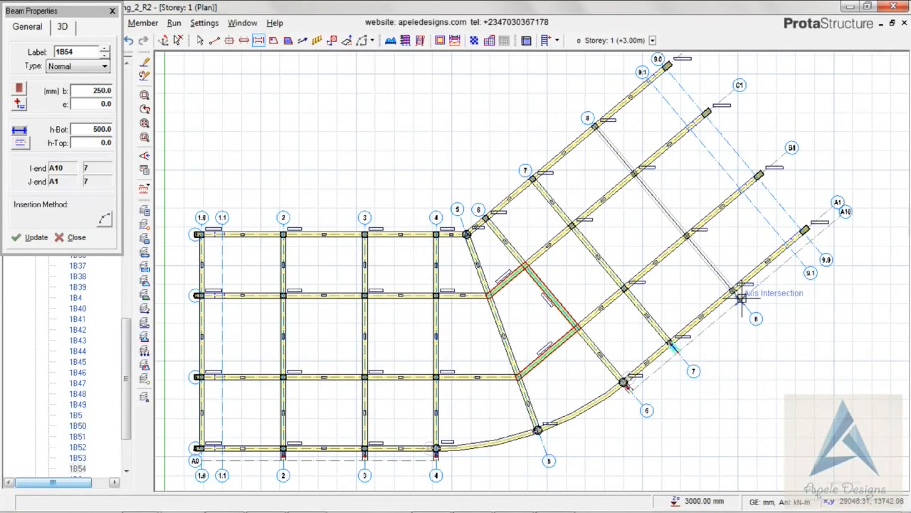
left_click(741, 298)
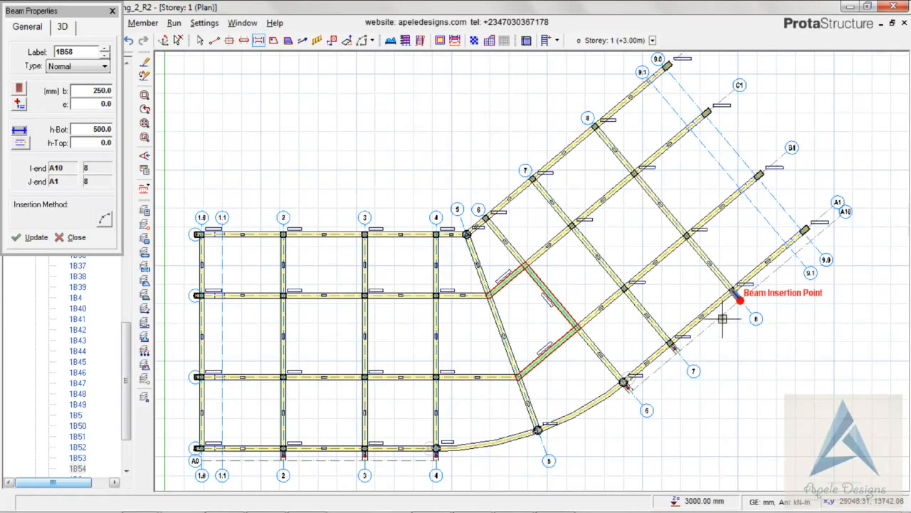
left_click(664, 66)
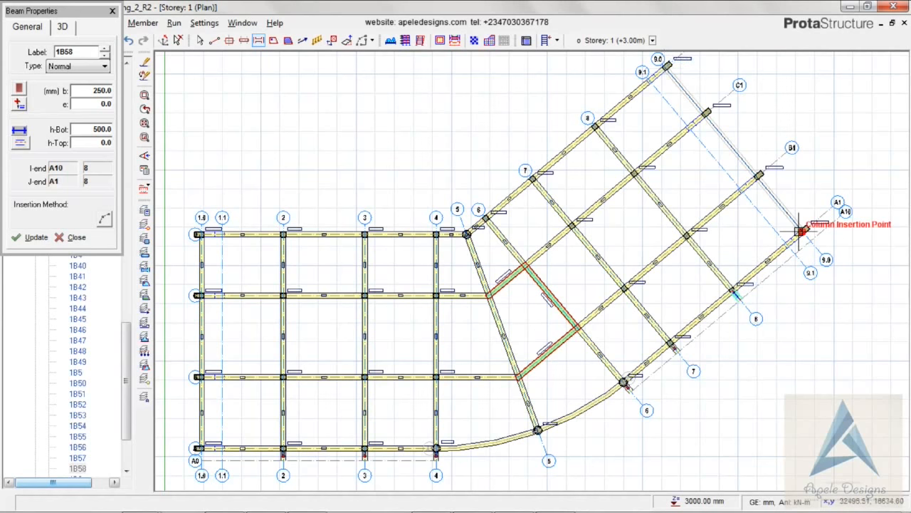
left_click(800, 232)
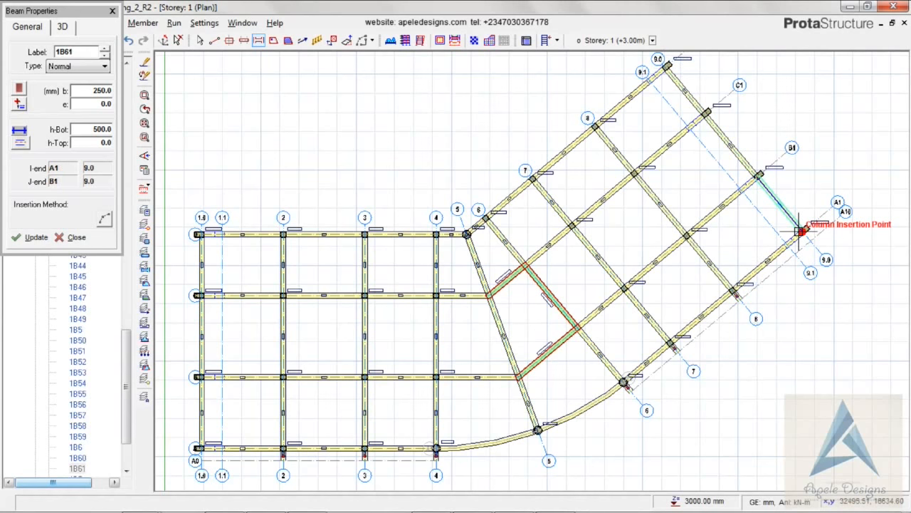
Open the 3D beam settings, clear plane P13 from both ends of the sloping beam and update it
left_click(61, 26)
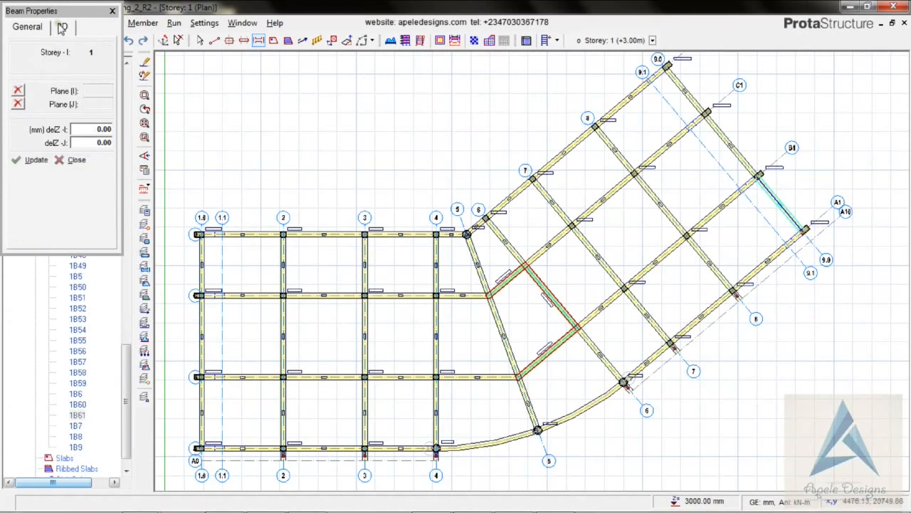
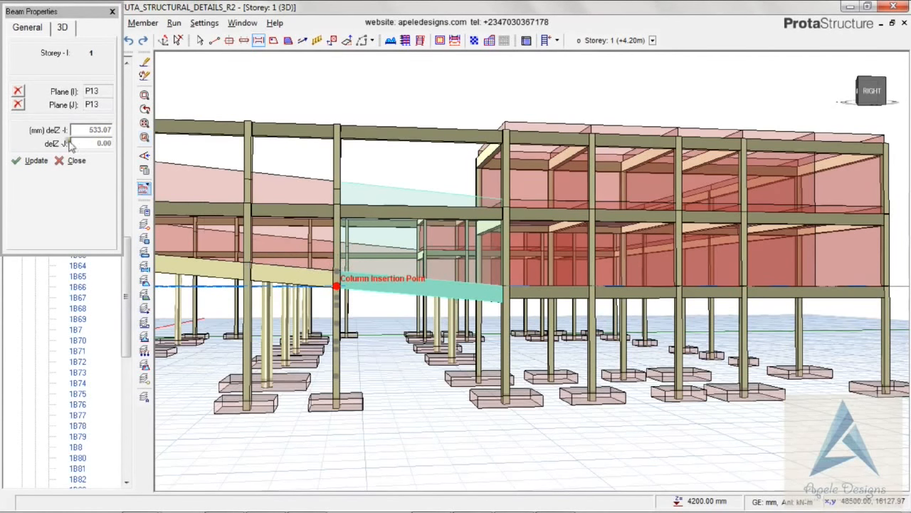
left_click(17, 92)
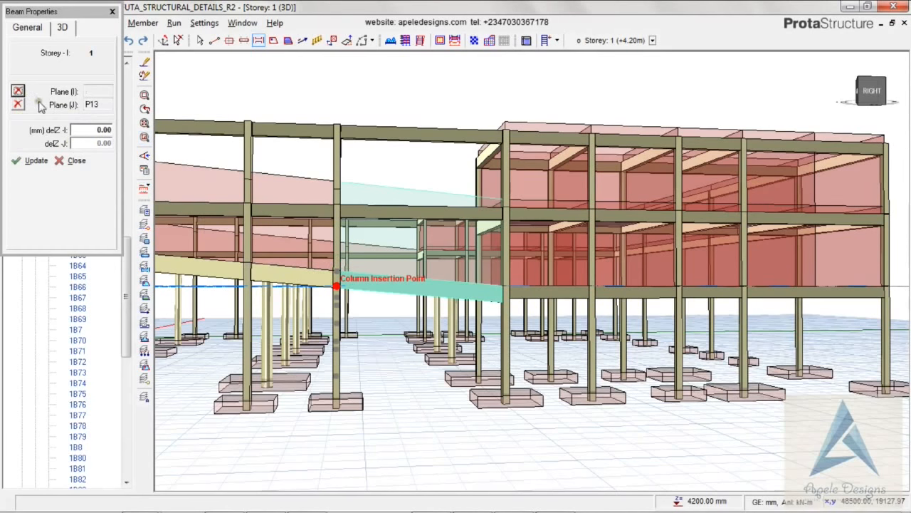
left_click(33, 162)
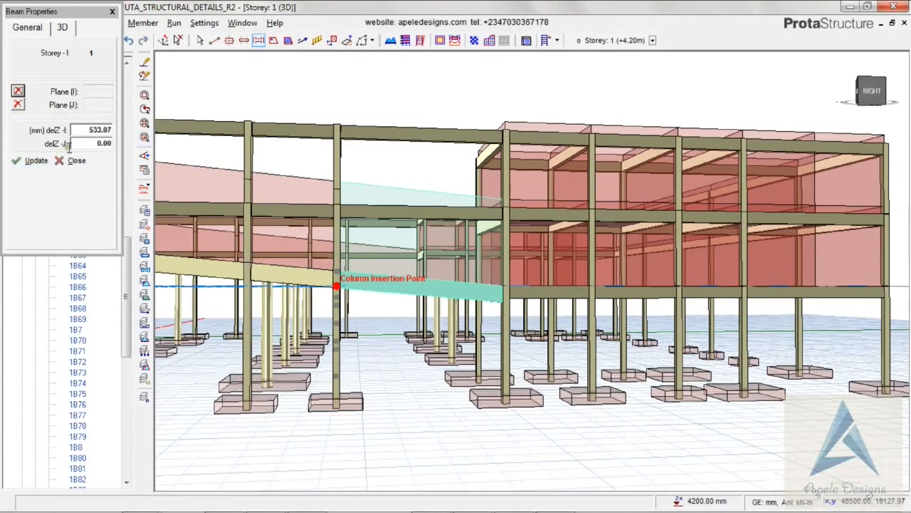
Try a delZ-I offset of 2000 mm on the sloping beam, restore it to 533.07 mm and close its properties
double_click(92, 130)
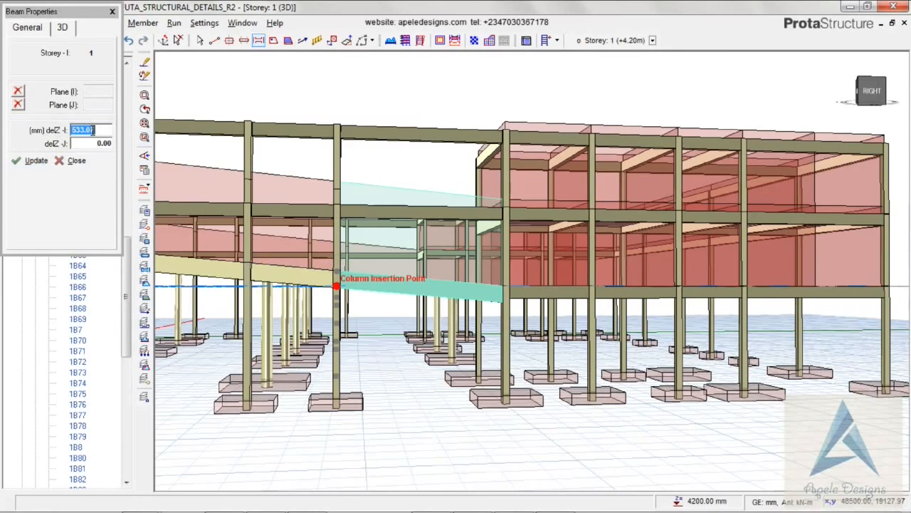
type("2000")
left_click(36, 162)
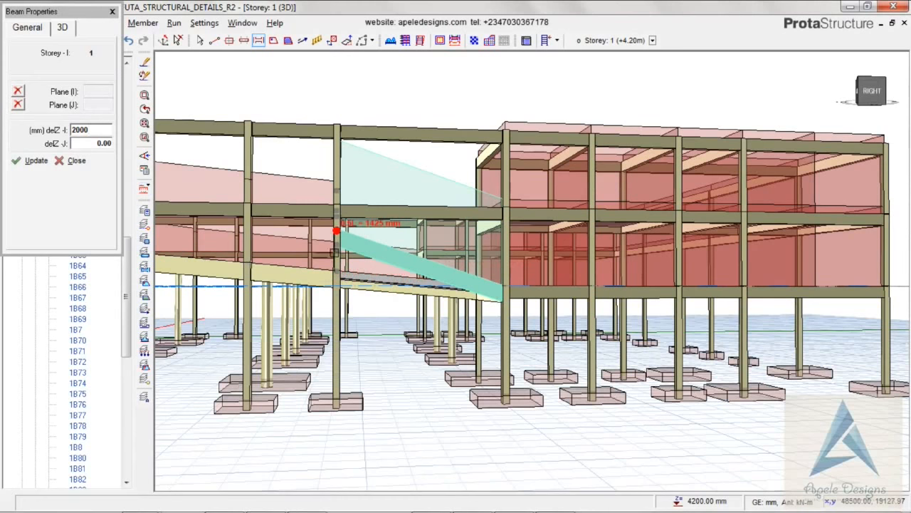
left_click_drag(89, 129, 60, 125)
left_click(32, 162)
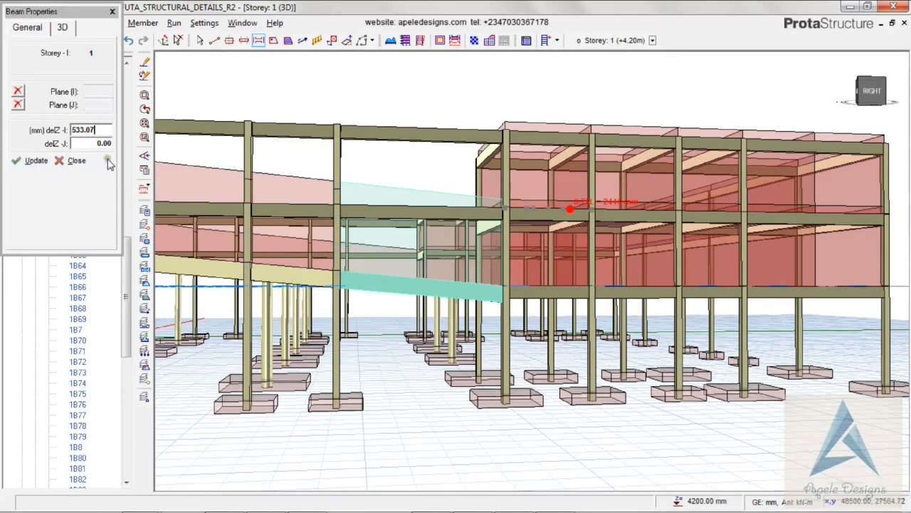
left_click(144, 155)
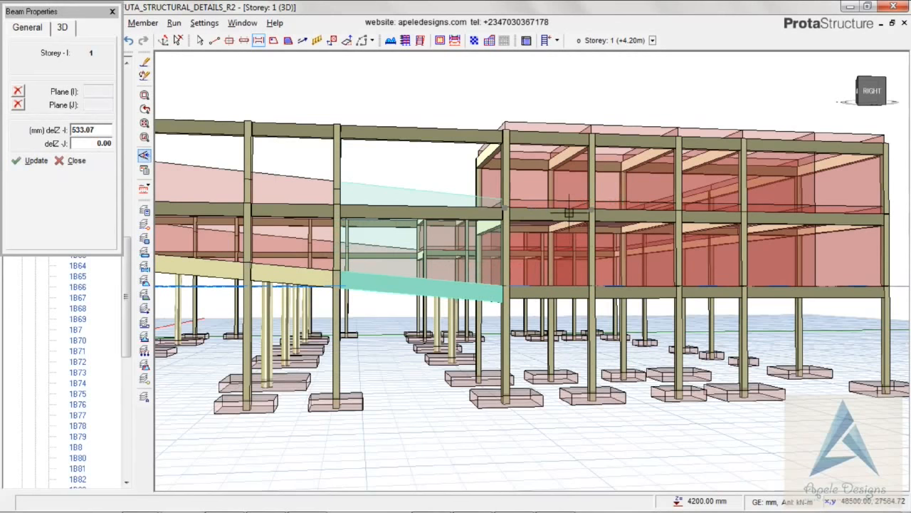
left_click(569, 211)
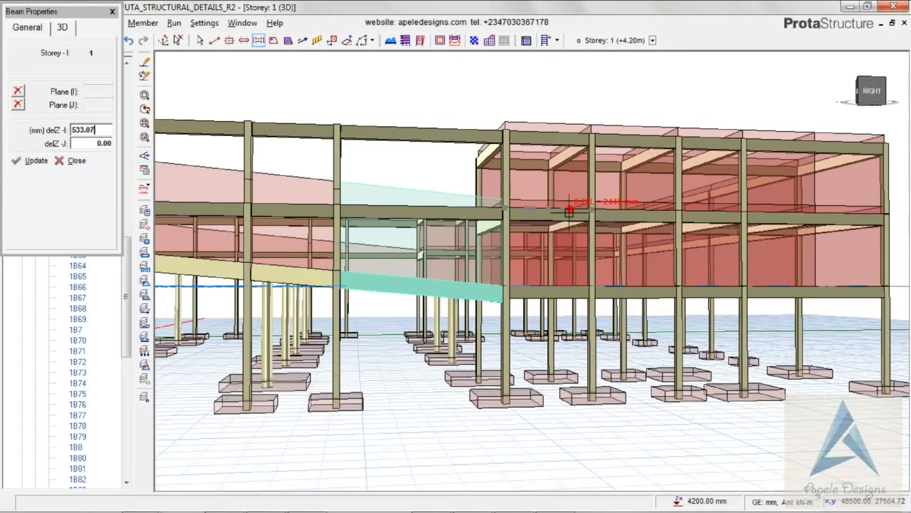
left_click(113, 12)
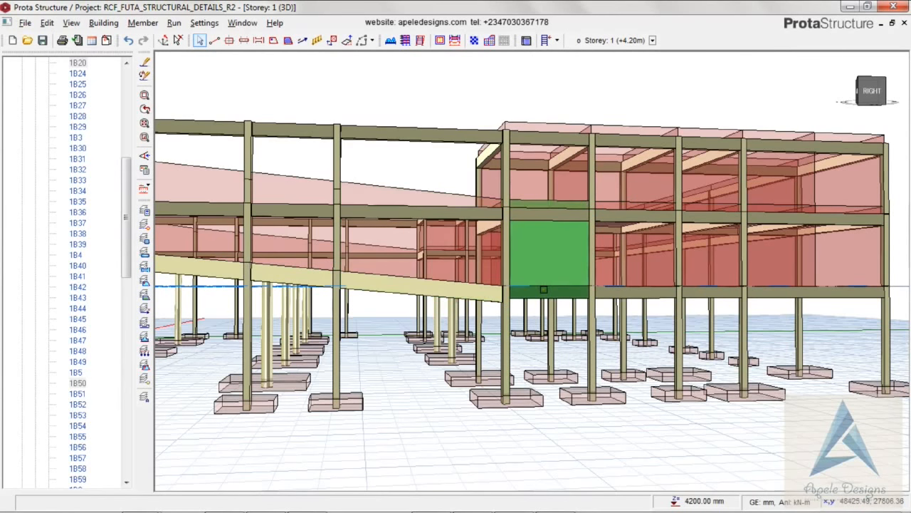
Open the 3D properties of the level beam between E and D on axis 8, set delZ-I to 5 mm and update it
left_click(543, 290)
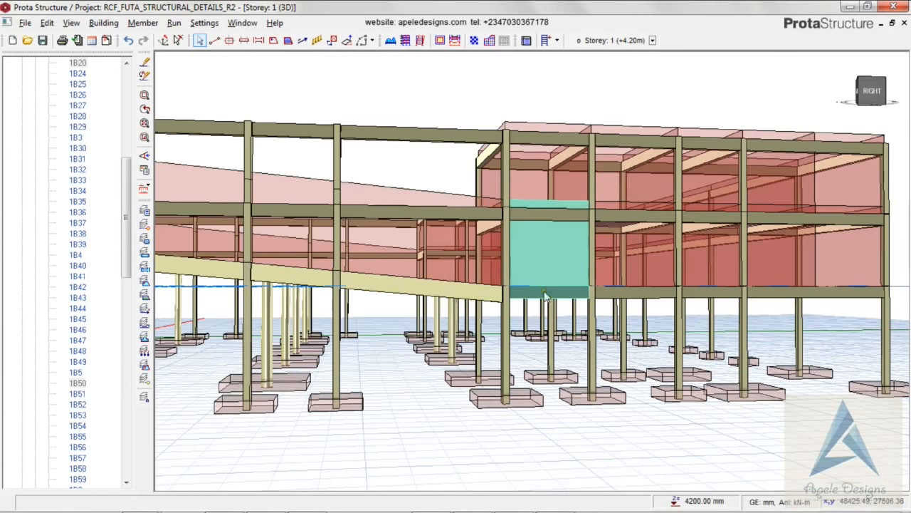
right_click(547, 295)
left_click(565, 180)
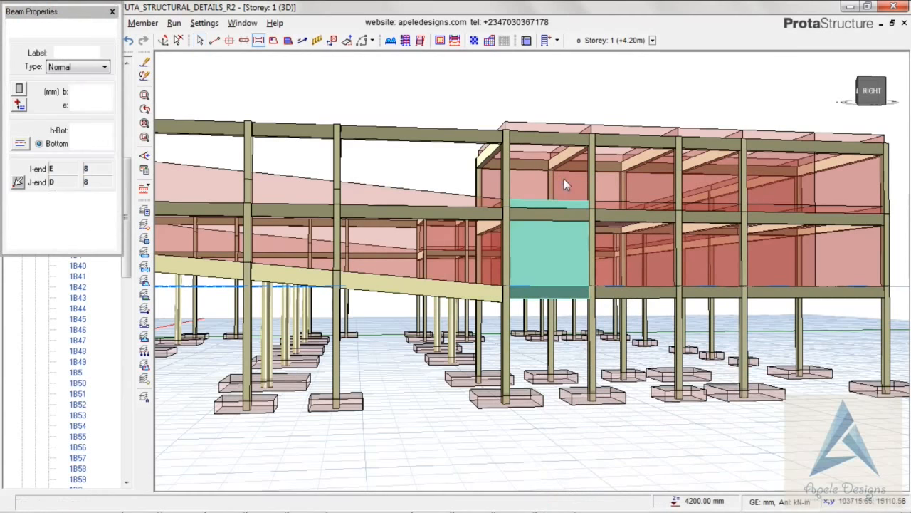
left_click(62, 29)
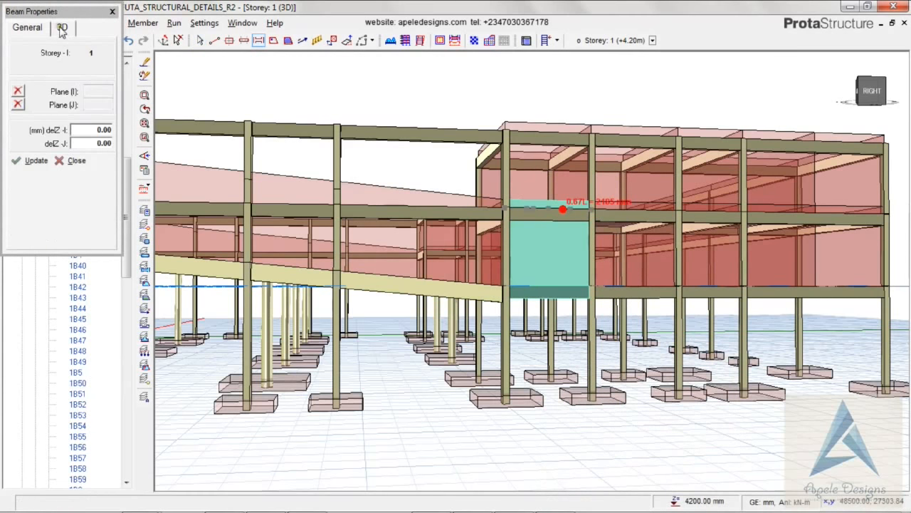
left_click(104, 130)
type("5")
left_click(19, 163)
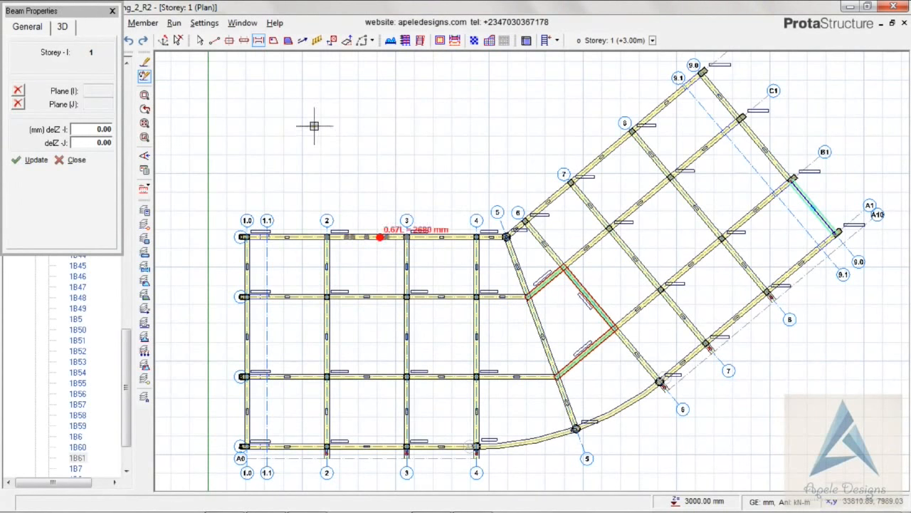
Close the beam properties and add a load named Office to the slab additional load library
left_click(112, 11)
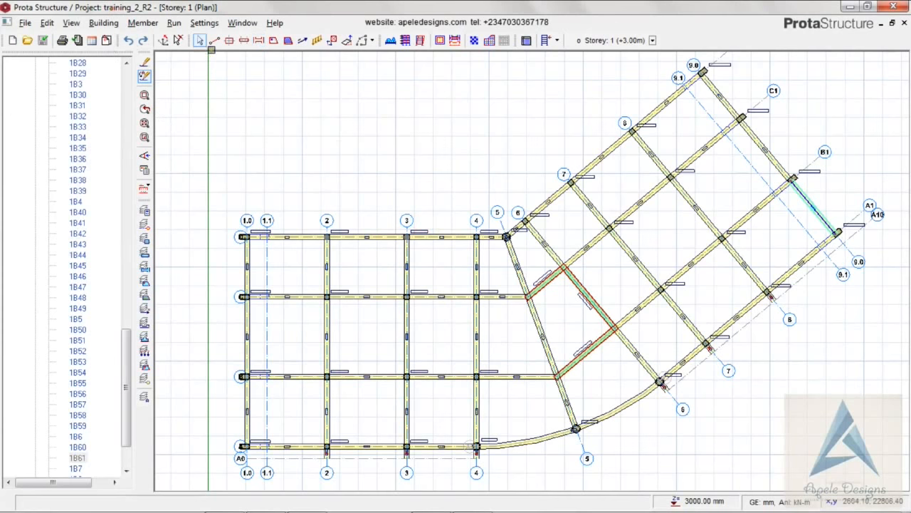
left_click(142, 23)
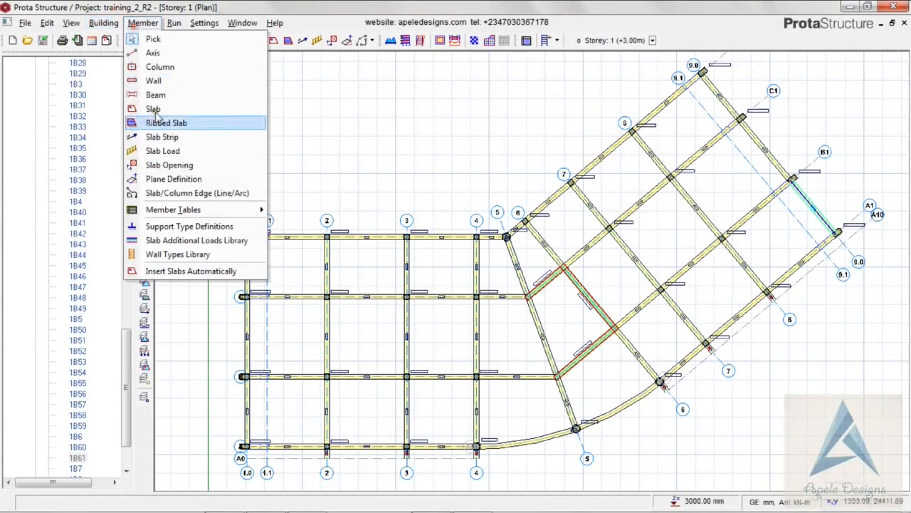
left_click(180, 240)
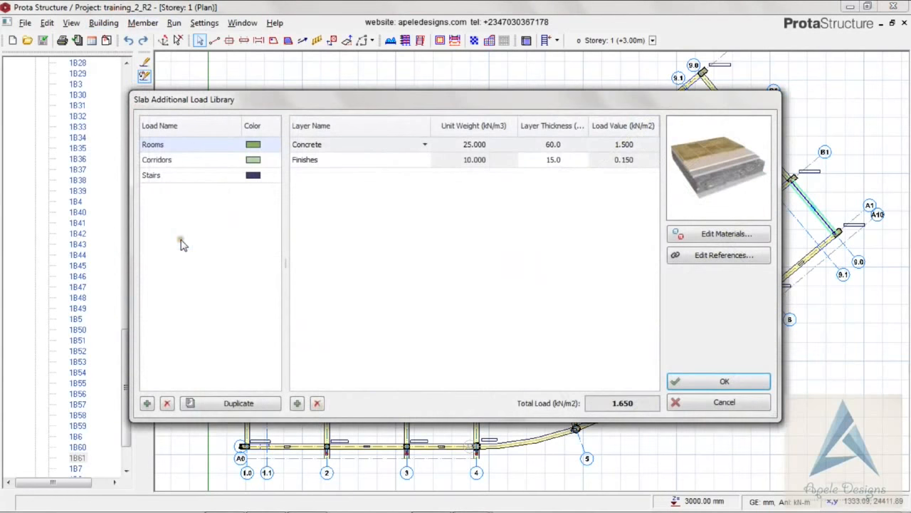
left_click(146, 403)
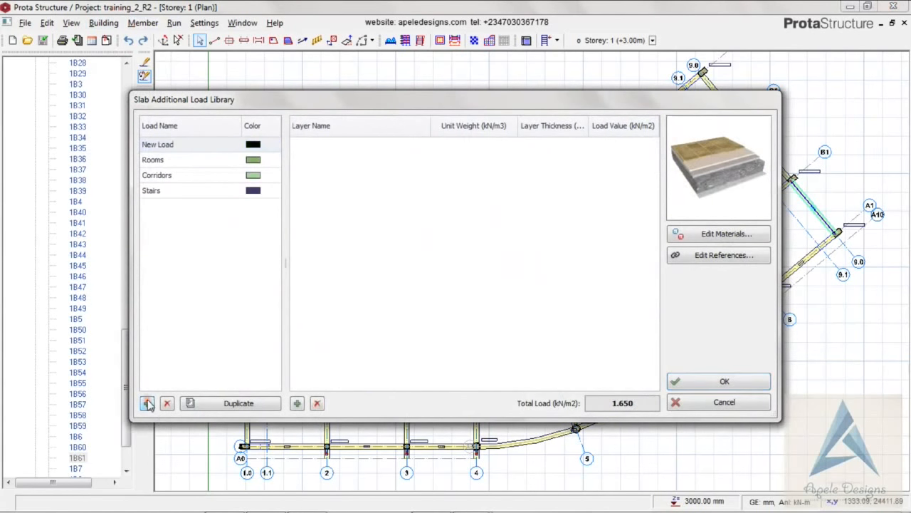
double_click(172, 145)
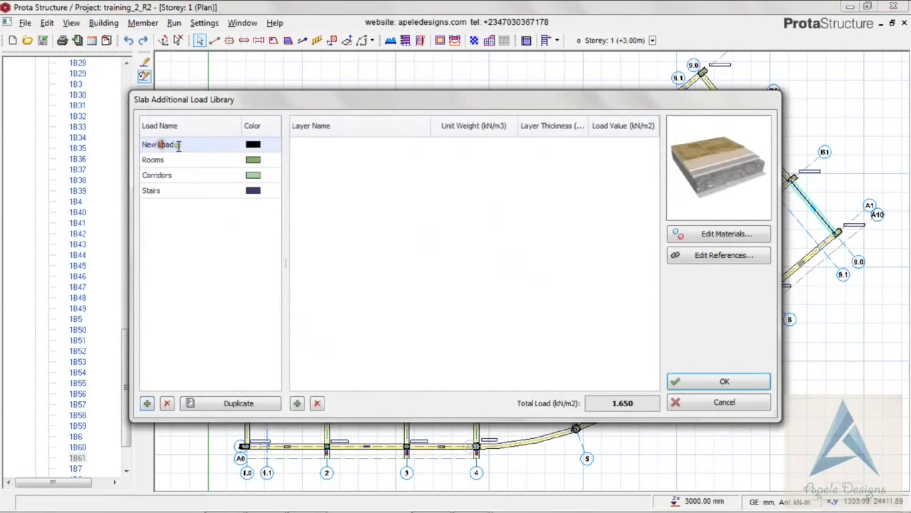
type("Office")
key("Return")
Add a Concrete layer with a thickness of 50 mm to the Office load
left_click(297, 403)
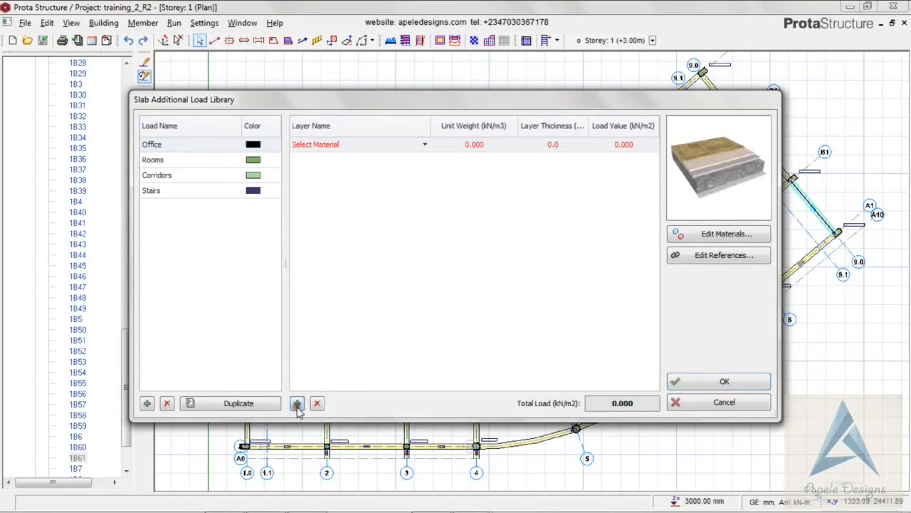
left_click(427, 146)
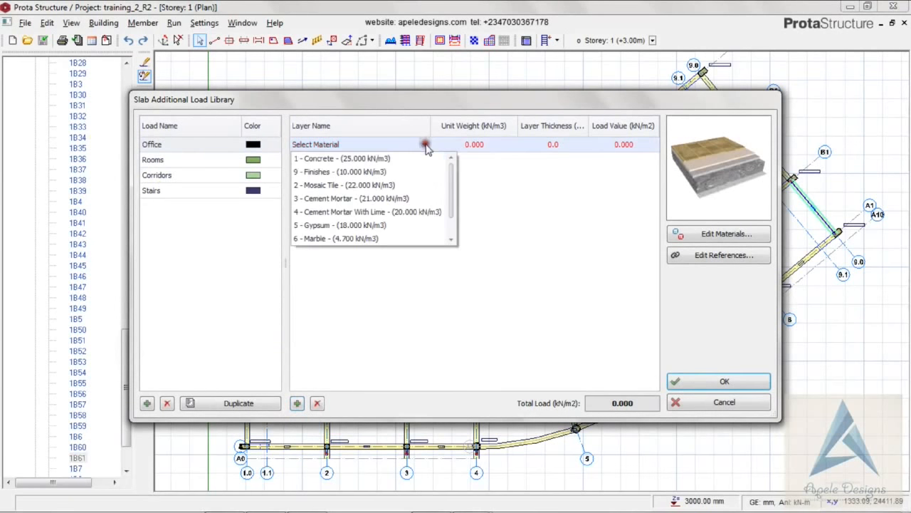
left_click(409, 157)
left_click(554, 144)
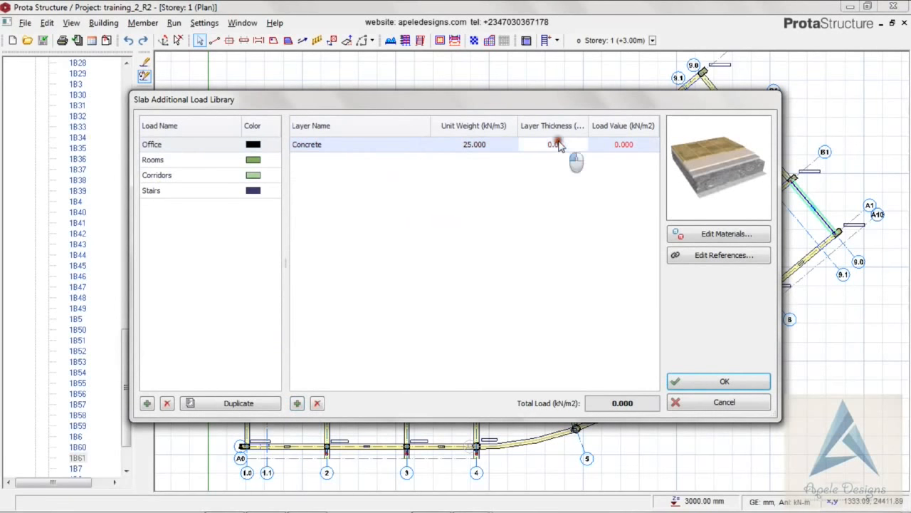
type("50")
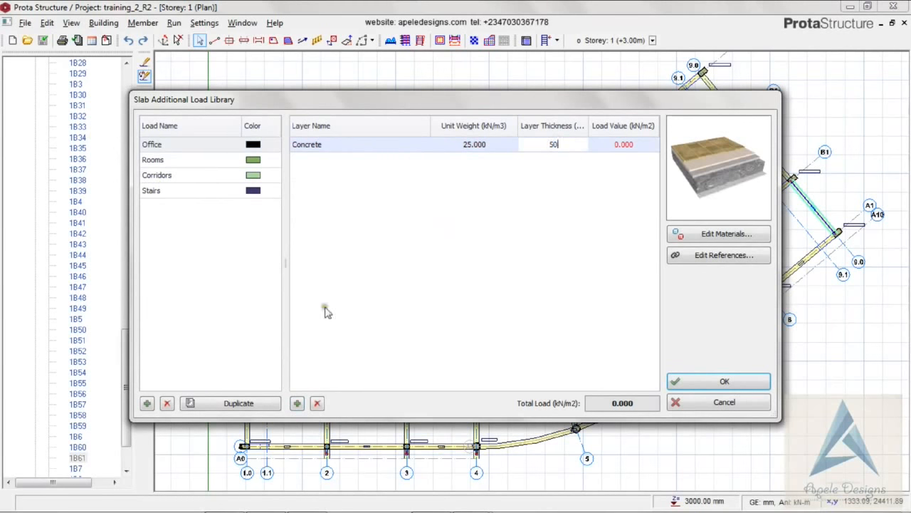
Add a Cement Mortar layer with a thickness of 50 mm to the Office load
left_click(297, 403)
left_click(424, 158)
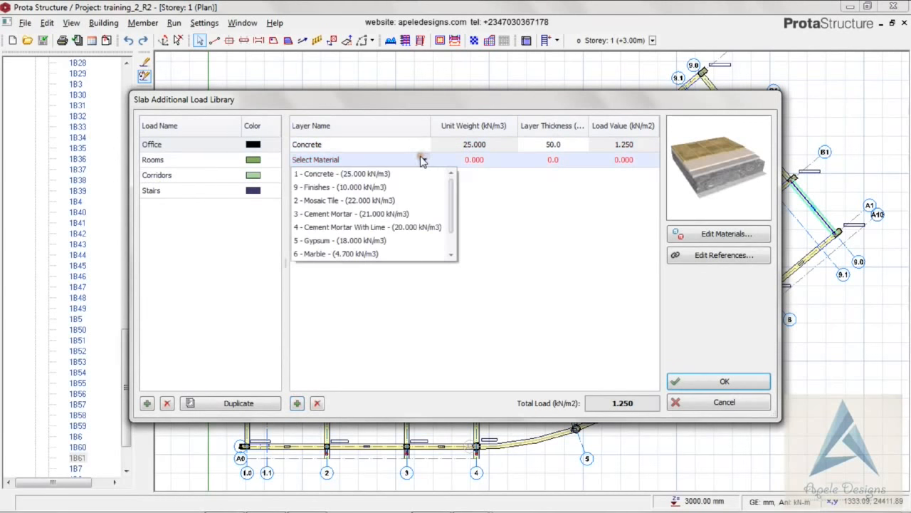
left_click(385, 213)
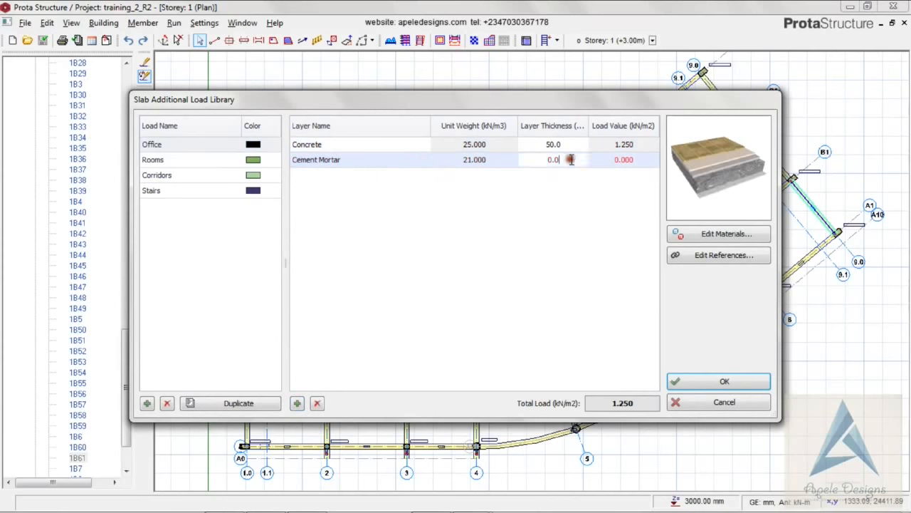
left_click(545, 160)
type("10")
left_click_drag(563, 156, 534, 158)
type("50")
left_click(372, 161)
Add a Mosaic Tile layer with a thickness of 10 mm to the Office load
left_click(296, 403)
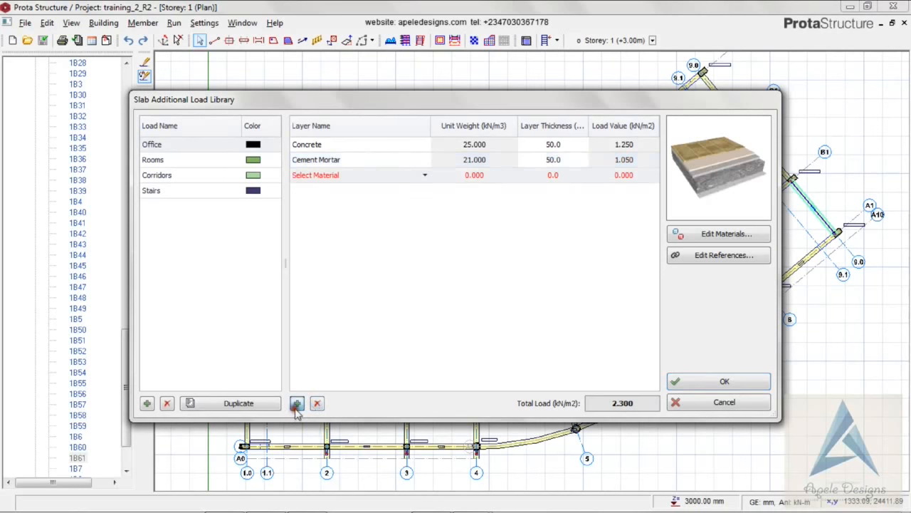
left_click(426, 176)
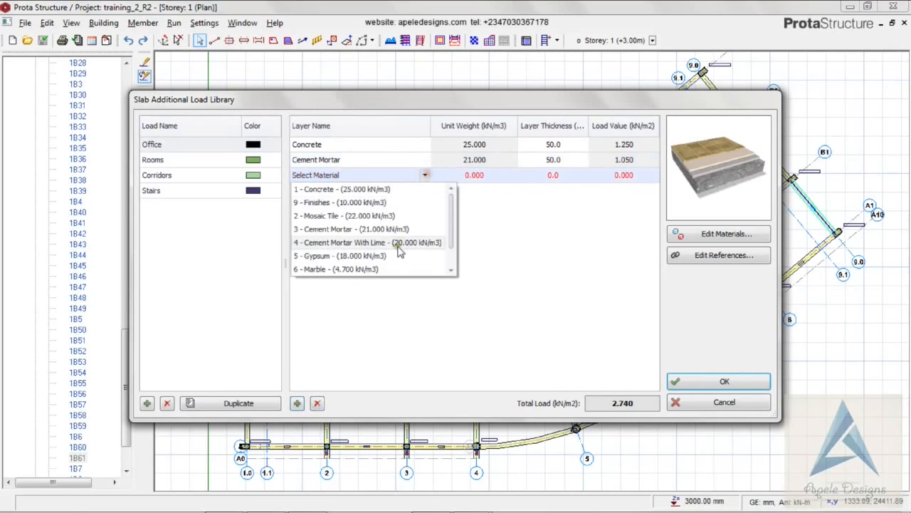
left_click(388, 212)
left_click(578, 176)
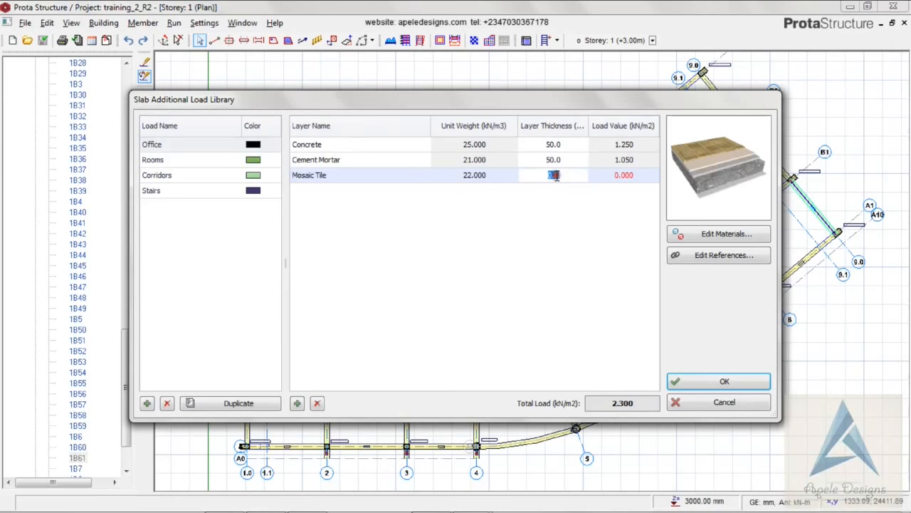
type("10")
left_click(594, 280)
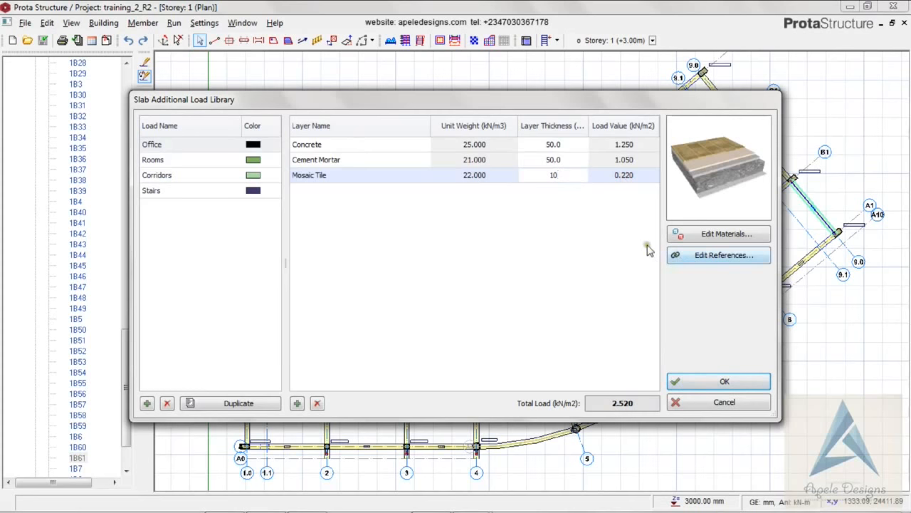
View the material library, leave it without changes and accept the slab additional load library
left_click(699, 239)
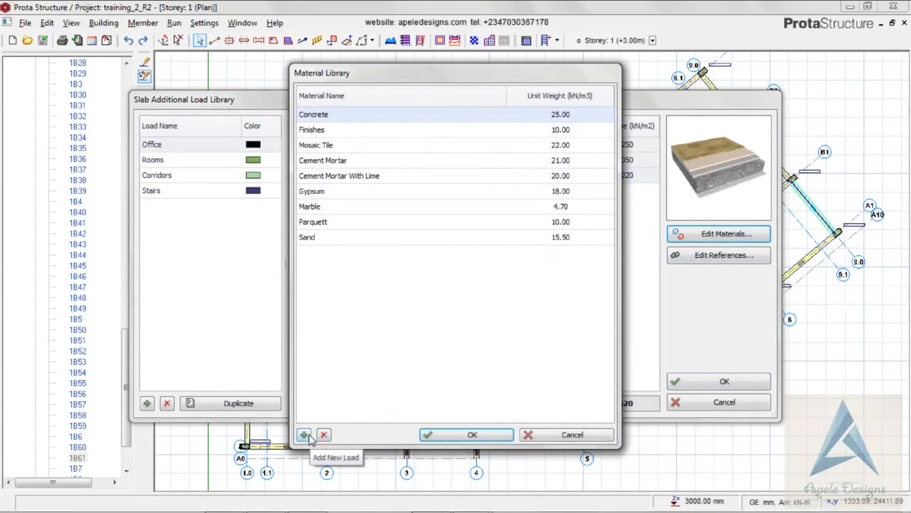
left_click(569, 434)
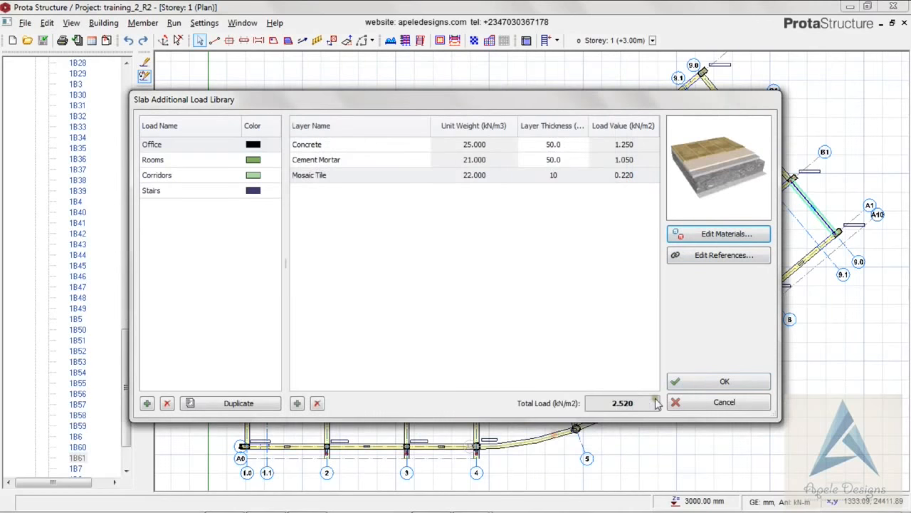
left_click(695, 383)
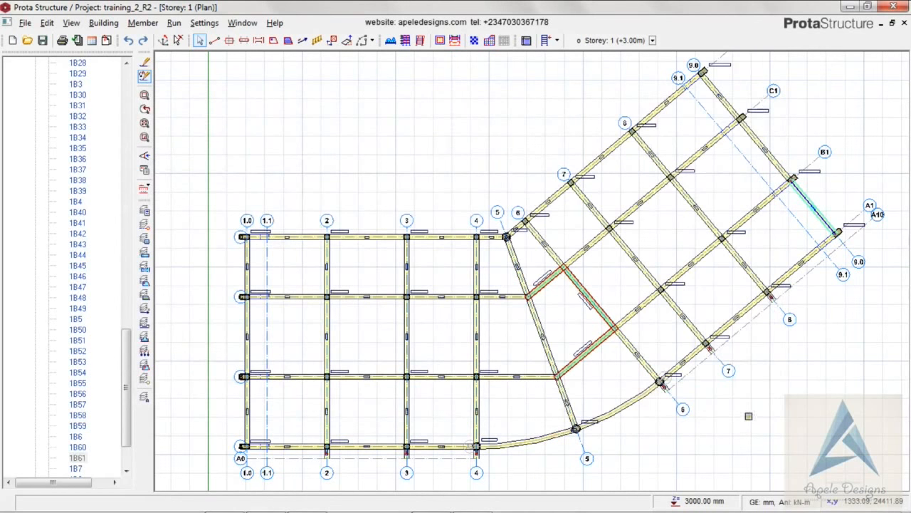
Start the Slab command, review the slab types keeping type 1, and set the slab depth to 150 mm
left_click(272, 40)
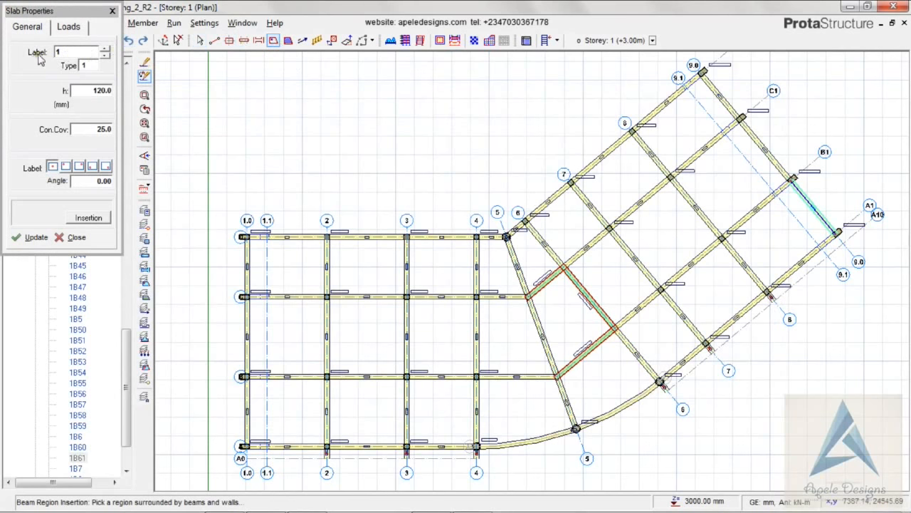
left_click(85, 65)
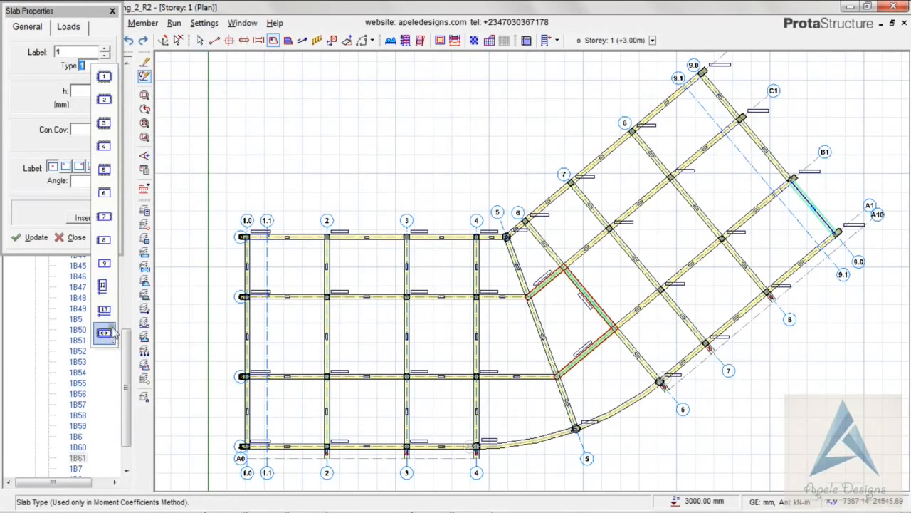
left_click(83, 66)
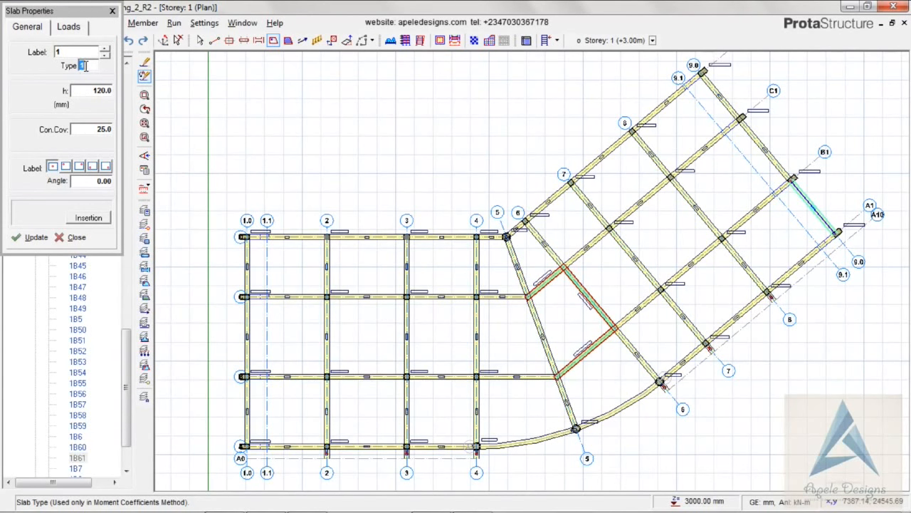
double_click(86, 93)
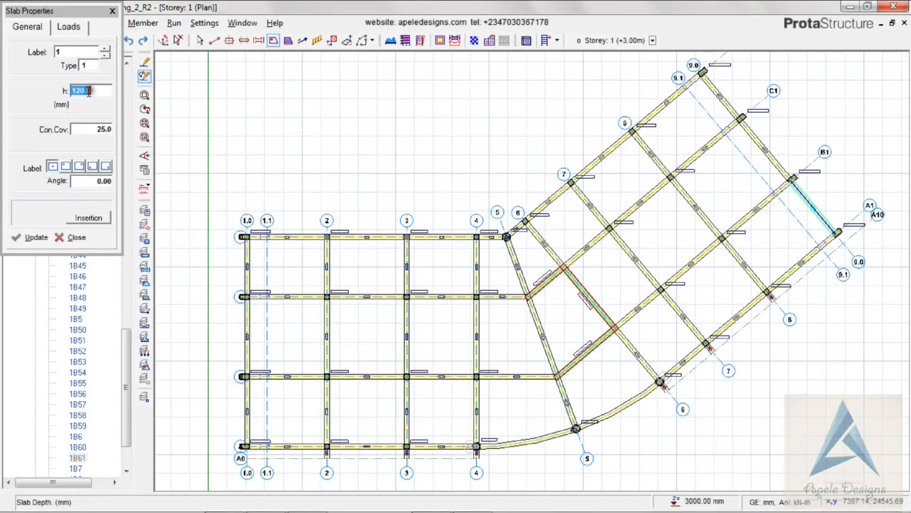
type("150")
double_click(87, 129)
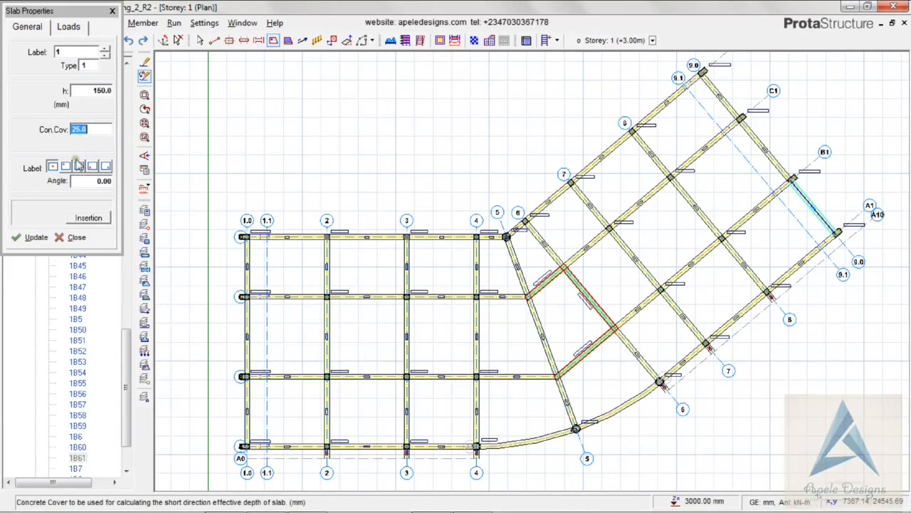
Assign the Office load from the slab load library as the slab's additional dead load
left_click(69, 27)
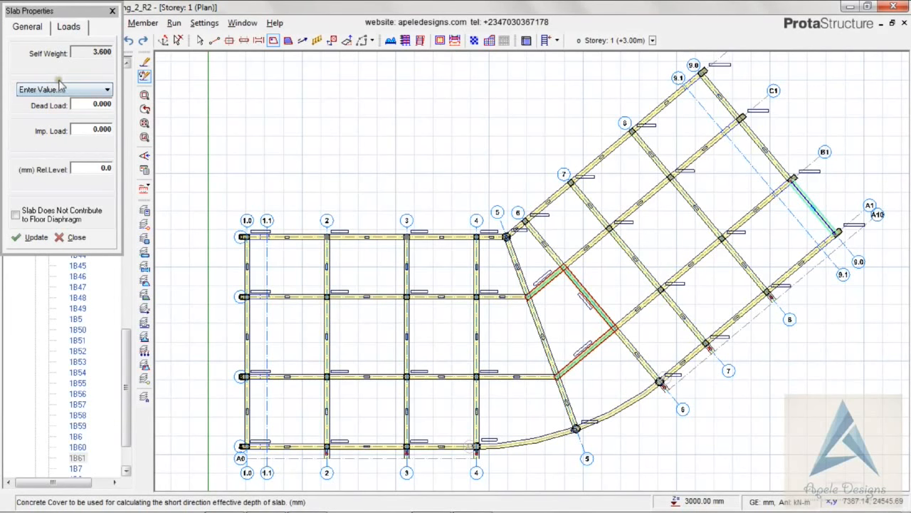
double_click(89, 105)
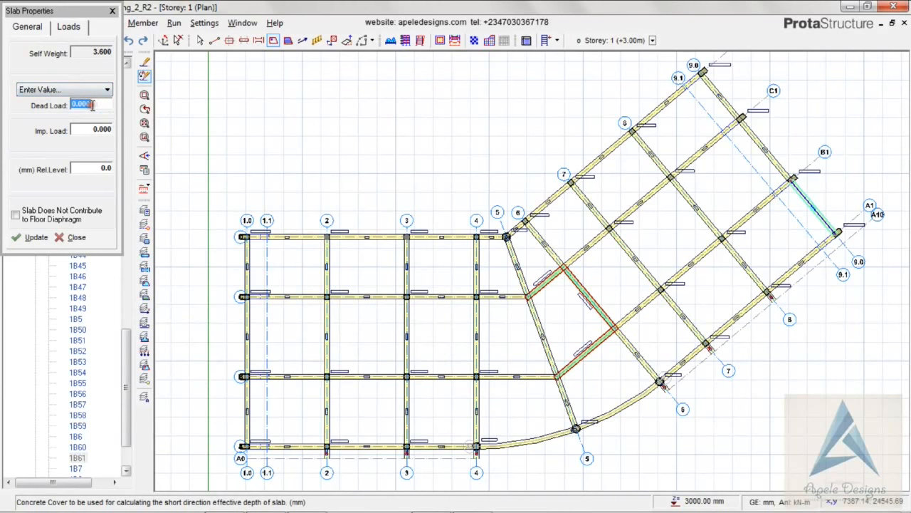
type("2")
left_click(32, 89)
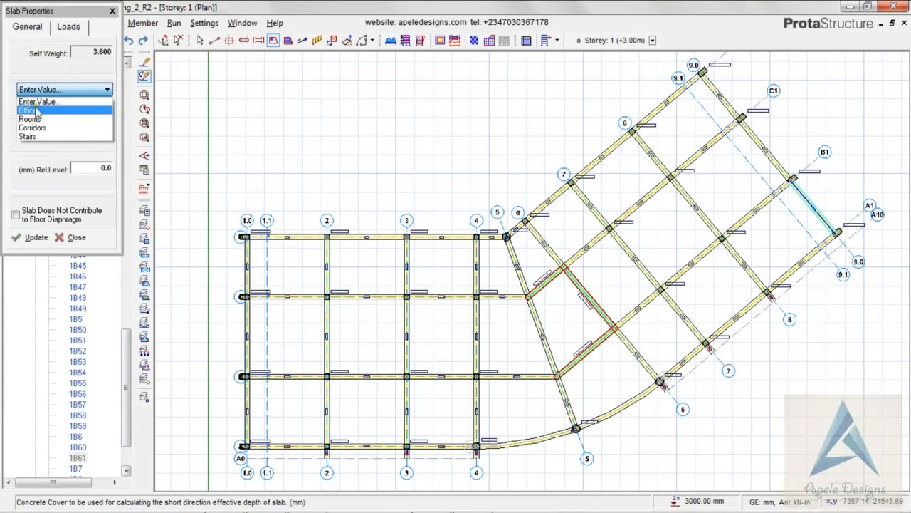
left_click(45, 111)
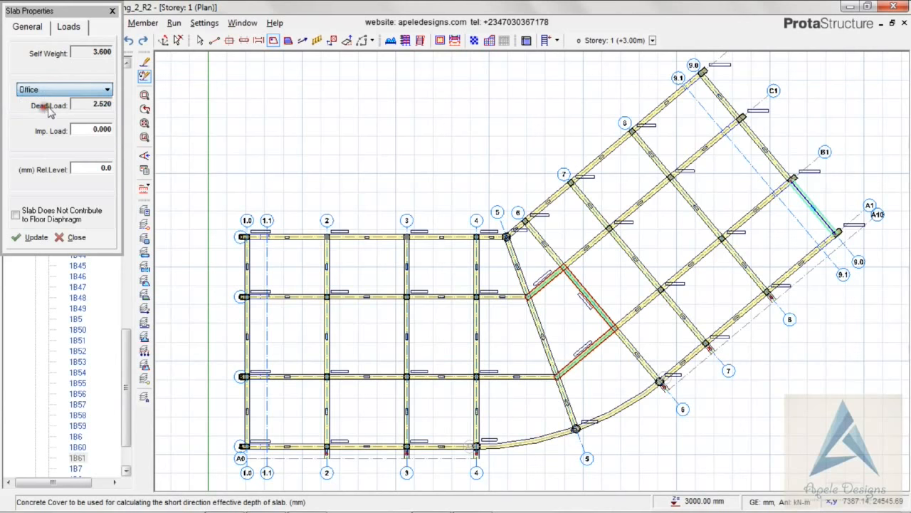
Set the slab's imposed load to 2.500 kN/m2 for Offices for General Use, keeping relative level 0 and the floor diaphragm contribution
double_click(93, 129)
type("2")
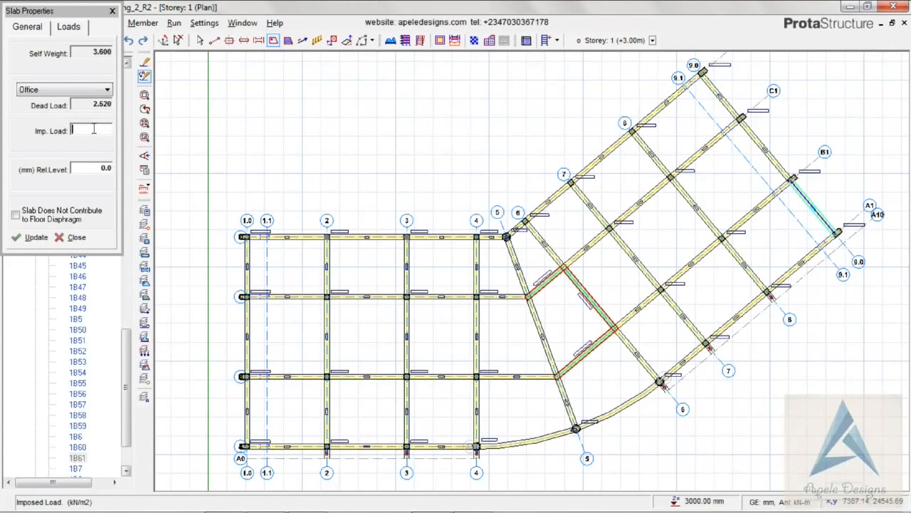
left_click(93, 131)
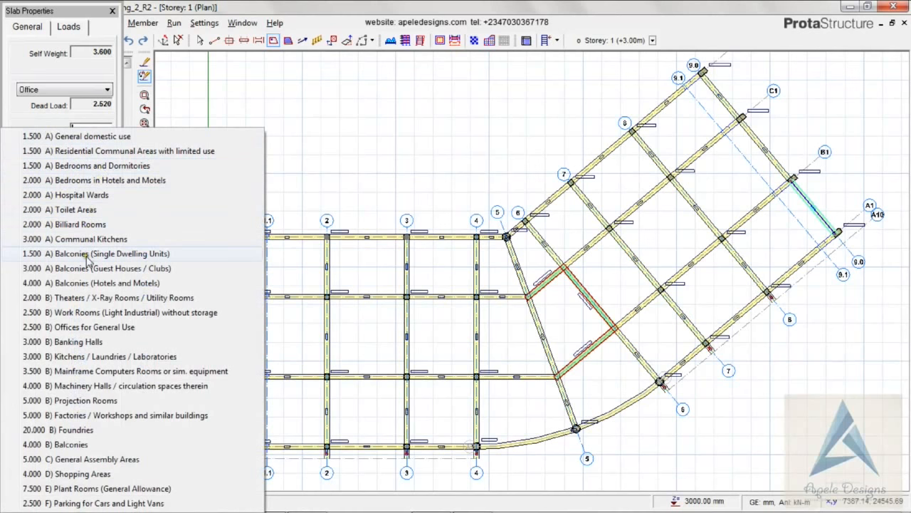
left_click(85, 326)
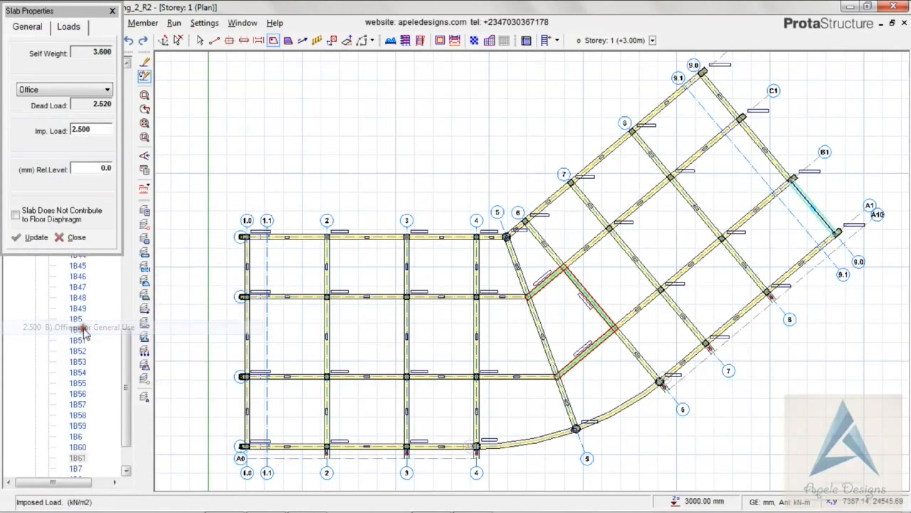
left_click(105, 167)
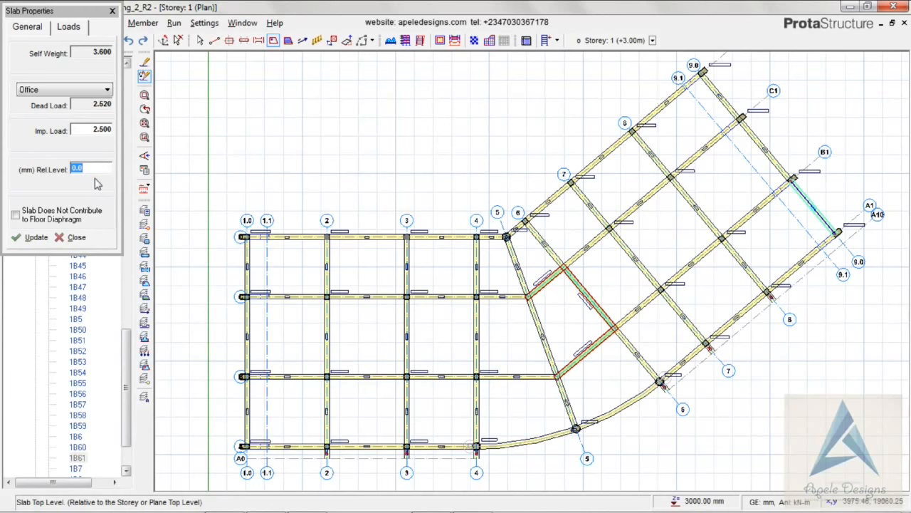
left_click(17, 216)
left_click(17, 218)
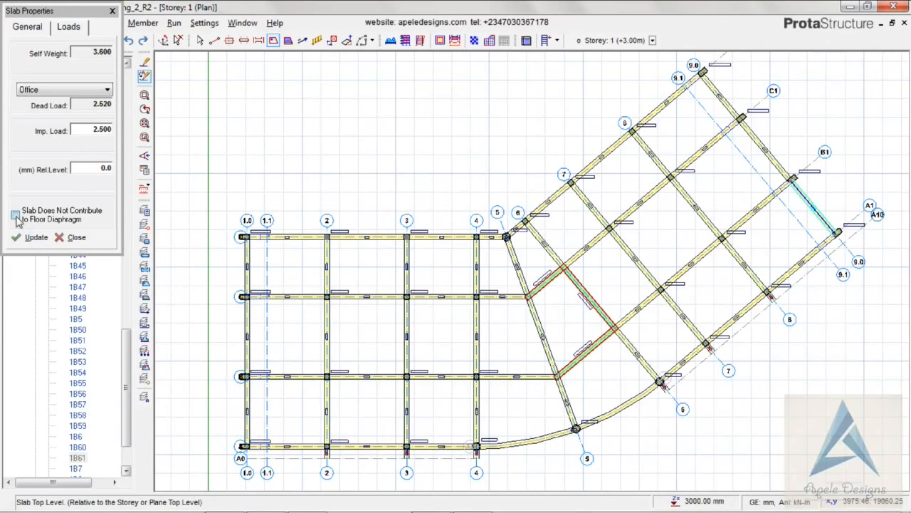
Insert slabs in the uppermost row of bays, between axes 1 and 4 and between axes 6 and 9
left_click(286, 260)
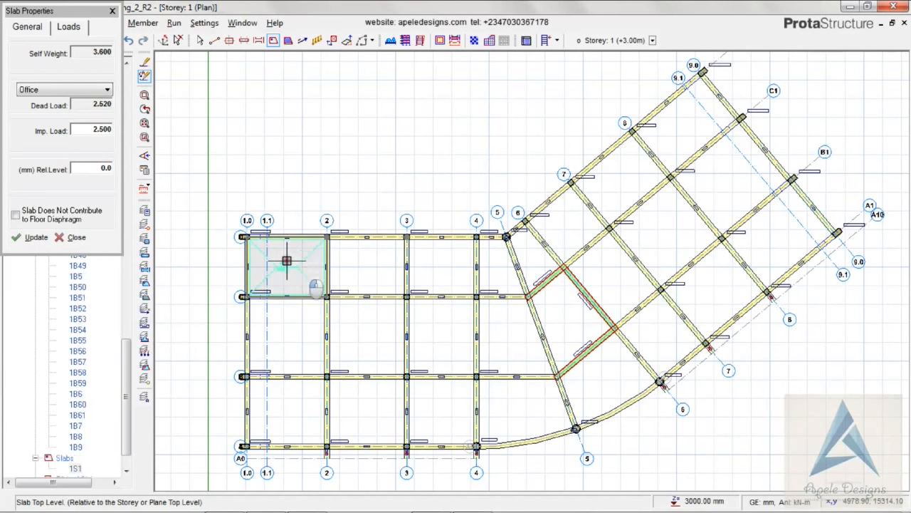
left_click(353, 262)
left_click(423, 262)
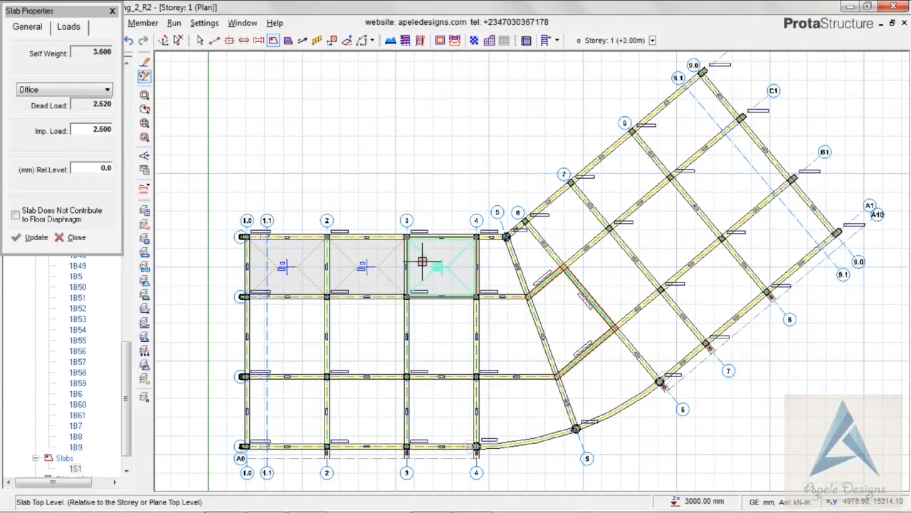
left_click(558, 232)
left_click(617, 184)
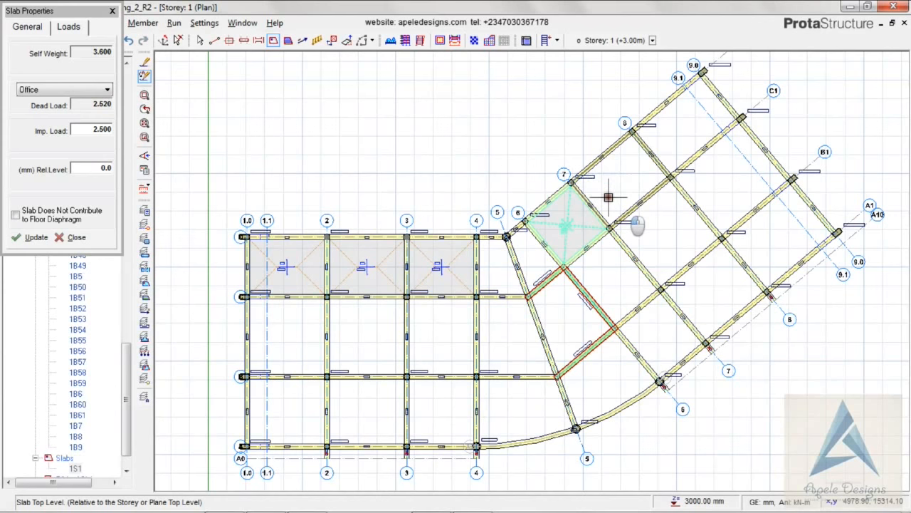
left_click(686, 131)
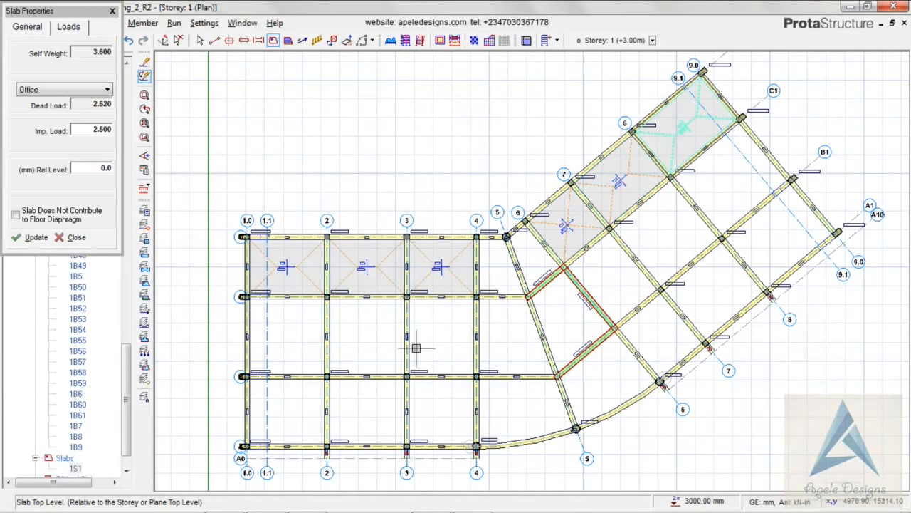
Insert slabs in the middle row of bays, between axes 1 and 4 and between axes 6 and 9
left_click(301, 339)
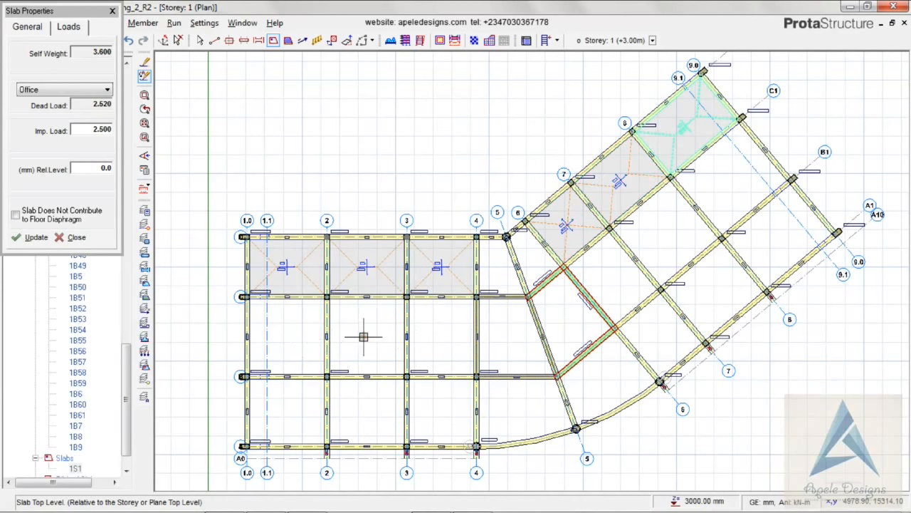
left_click(443, 330)
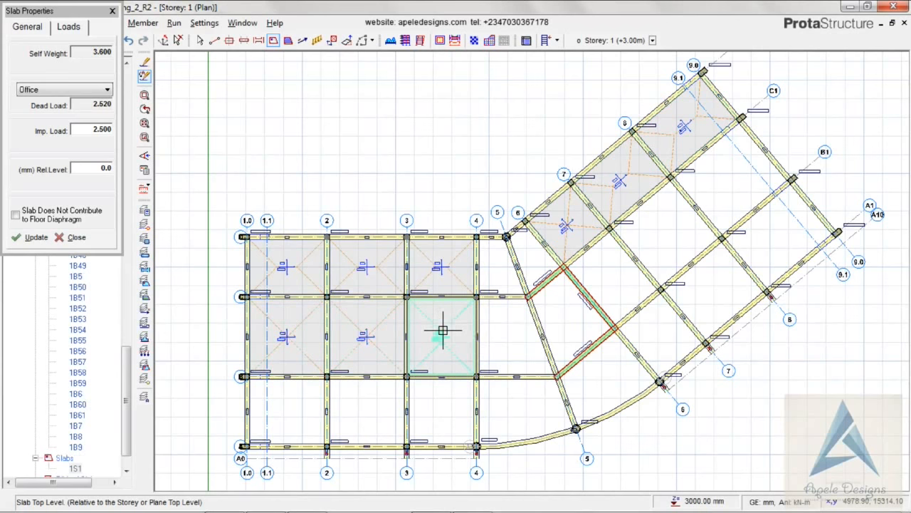
left_click(620, 293)
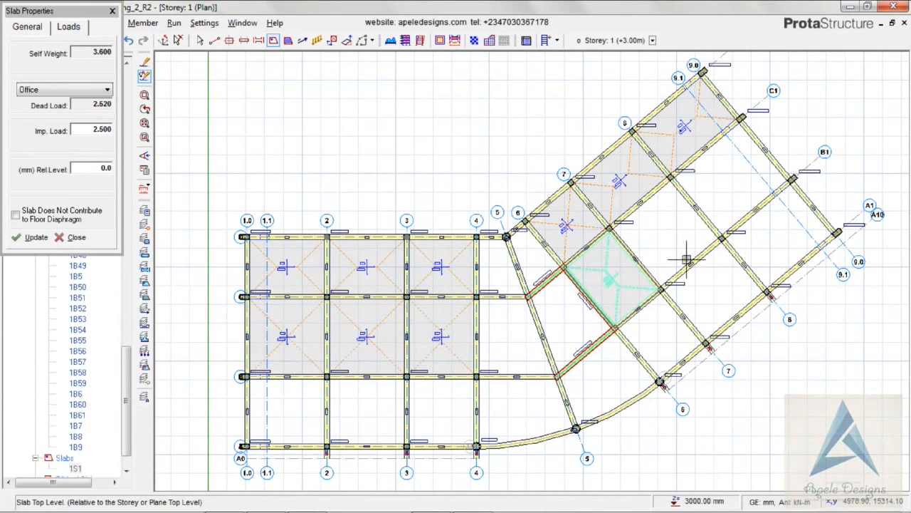
left_click(726, 203)
Insert slabs in the lowest row of bays between axes 1 and 4, the curved-edge bay 4–5, and bays between axes 6 and 9
left_click(297, 420)
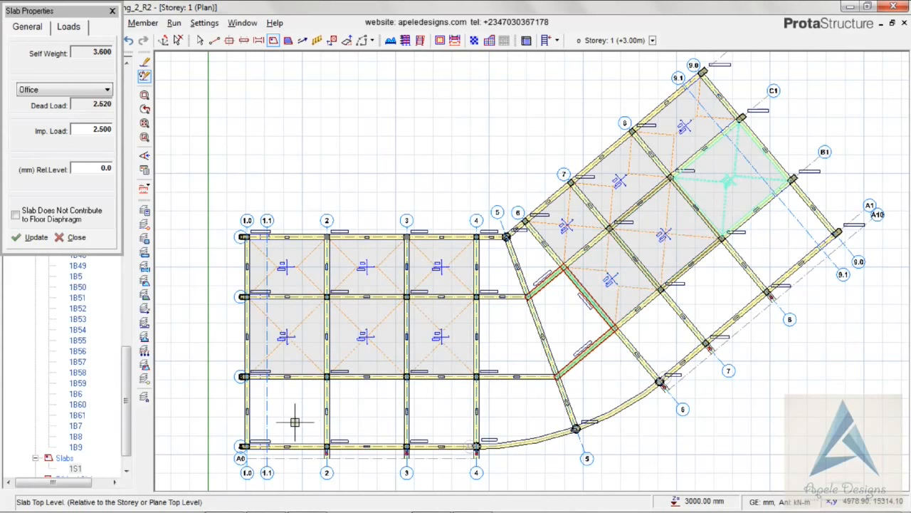
left_click(358, 411)
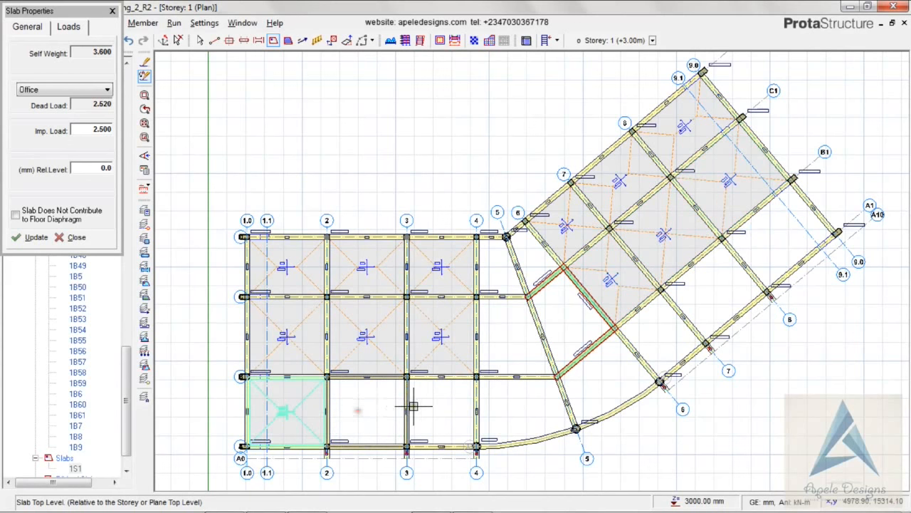
left_click(503, 403)
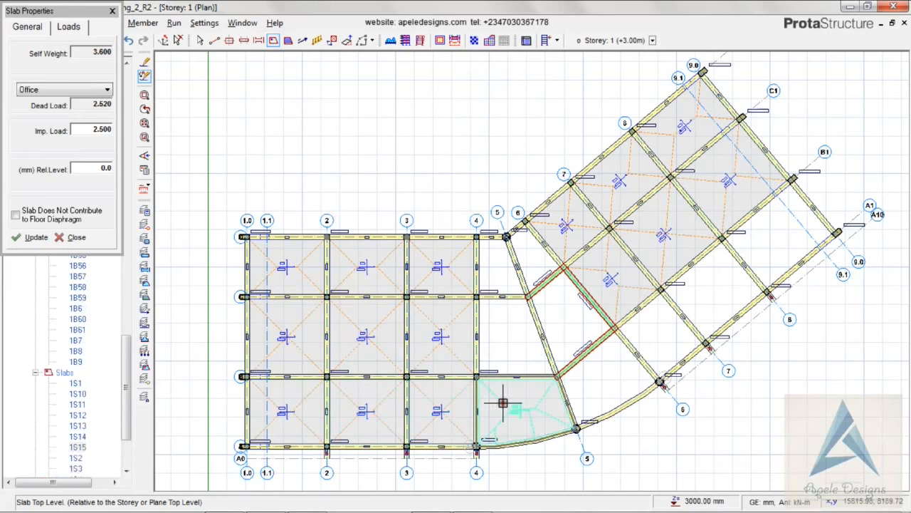
left_click(656, 341)
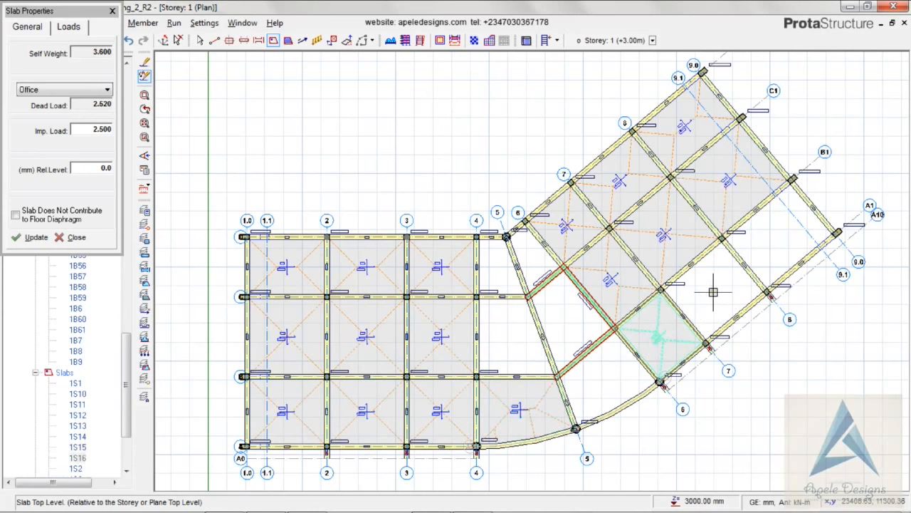
left_click(712, 292)
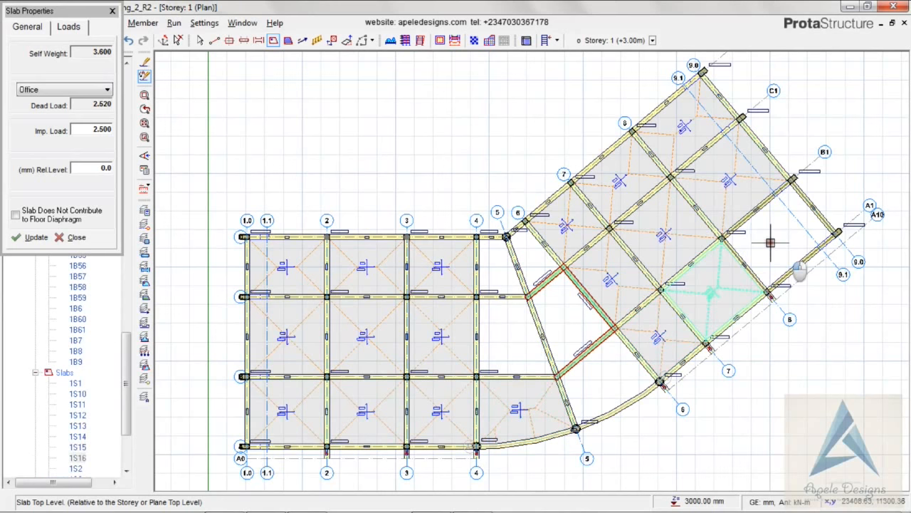
left_click(772, 243)
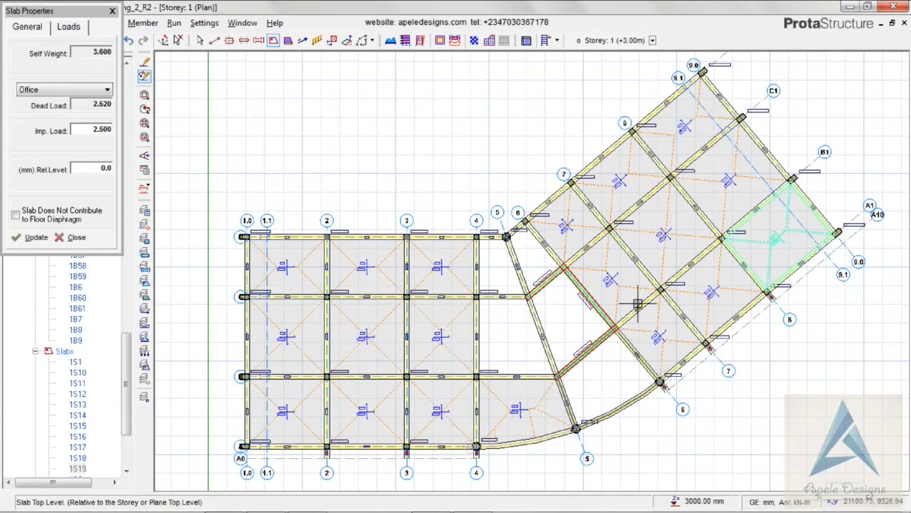
End slab insertion and delete the slab in the curved-edge bay between axes 4 and 5
key("Escape")
left_click(539, 397)
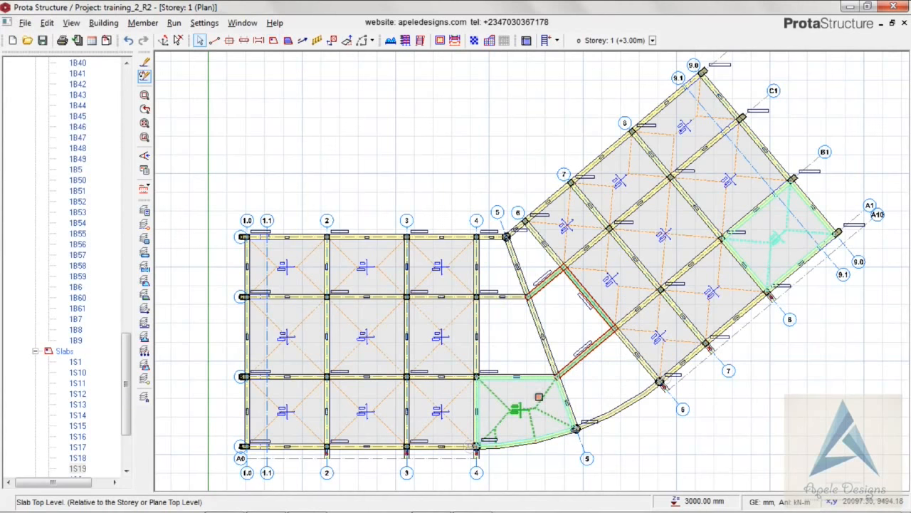
key("Delete")
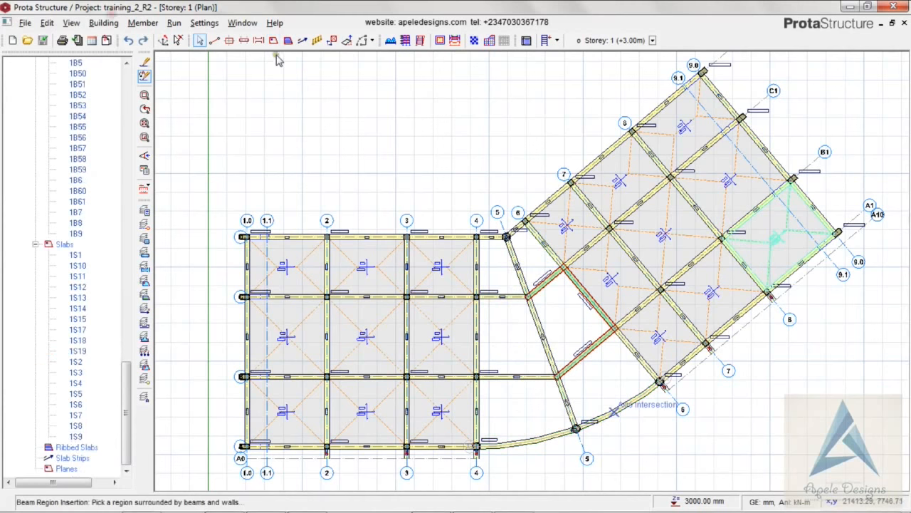
Start a ribbed slab of Standard type with 120 mm rib width, 100 mm topping thickness and 450 mm clear rib spacing
left_click(287, 40)
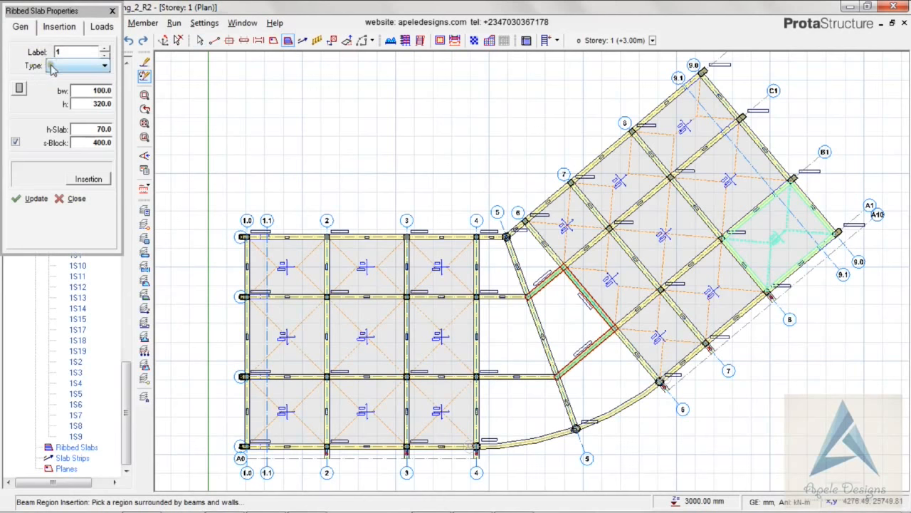
left_click(53, 67)
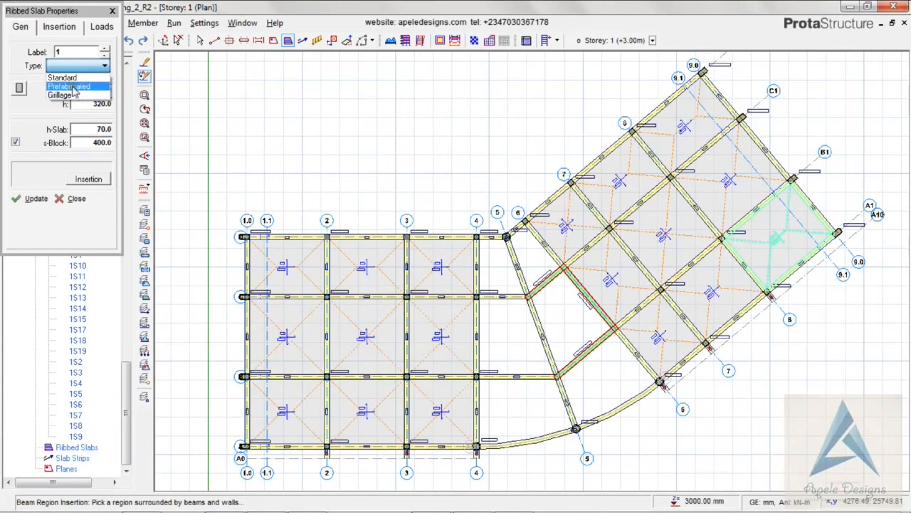
left_click(67, 77)
double_click(87, 90)
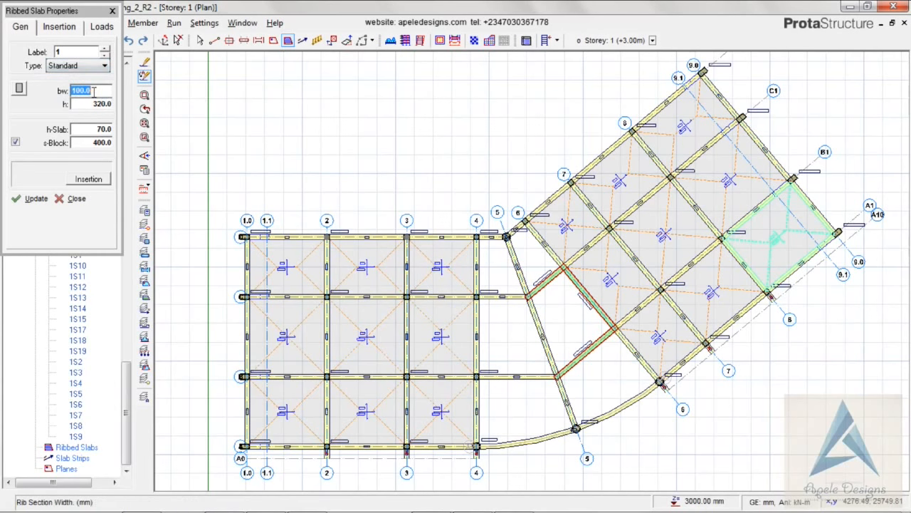
type("120")
double_click(99, 129)
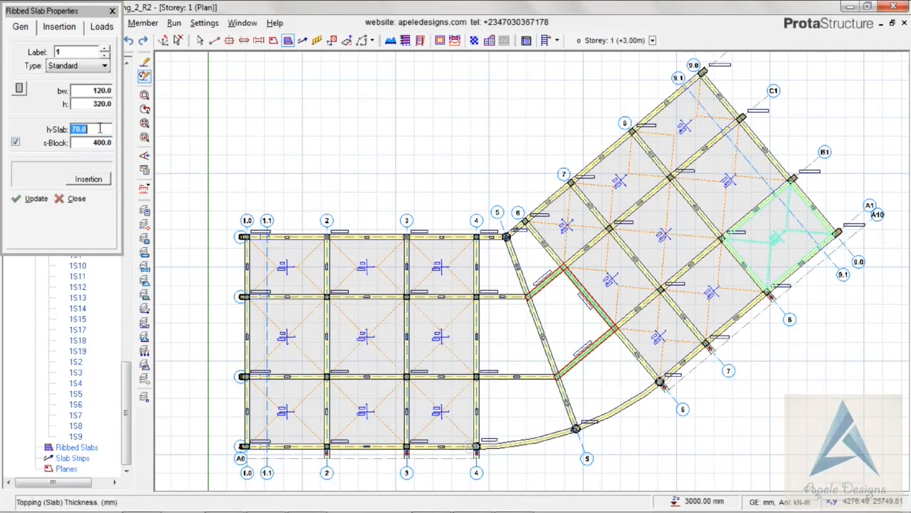
type("1")
double_click(79, 144)
type("450")
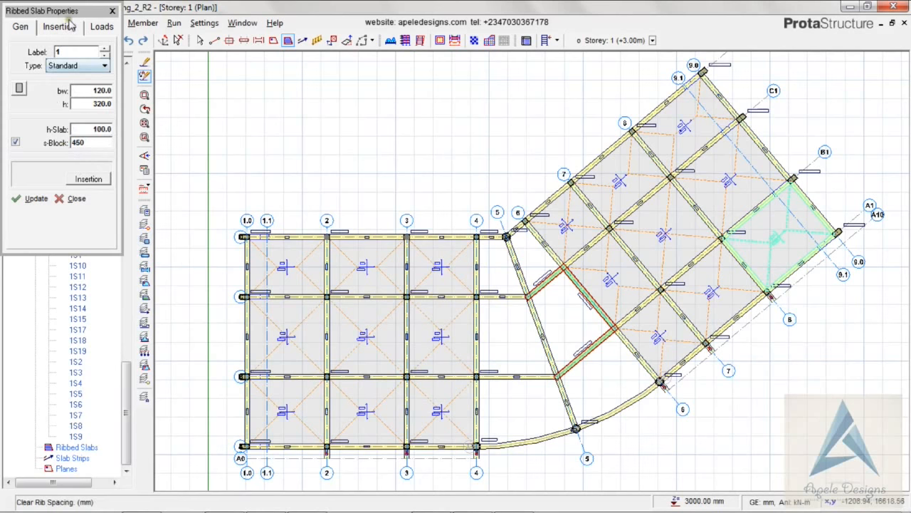
Assign the Office dead load to the ribbed slab and an imposed load of 2.500 kN/m2 for Offices for General Use
left_click(95, 27)
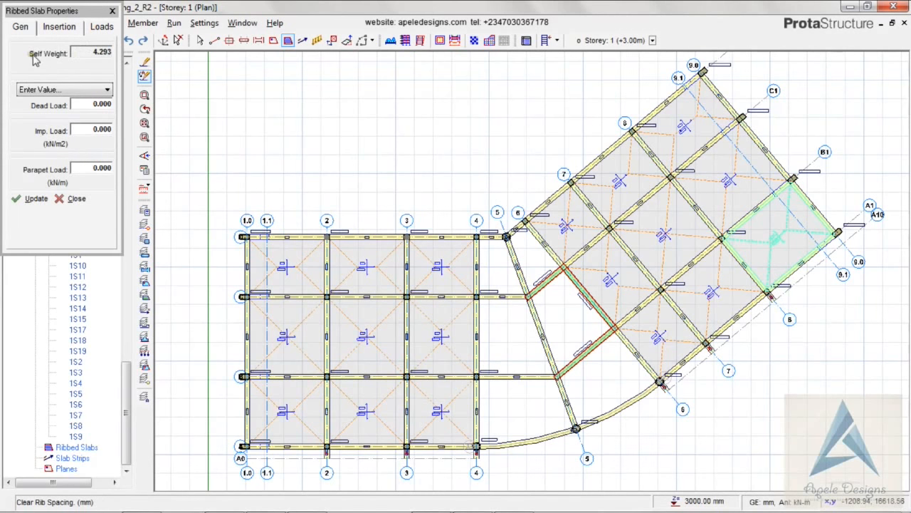
left_click(42, 89)
left_click(29, 110)
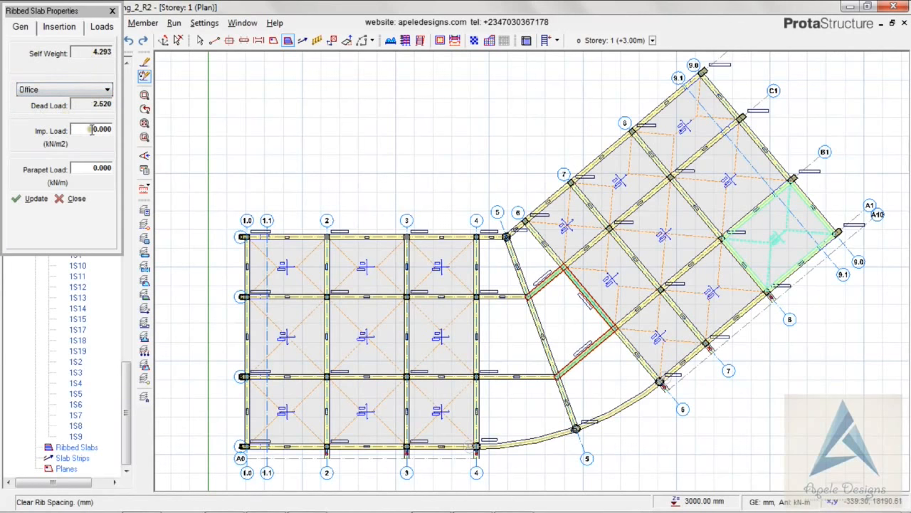
double_click(91, 129)
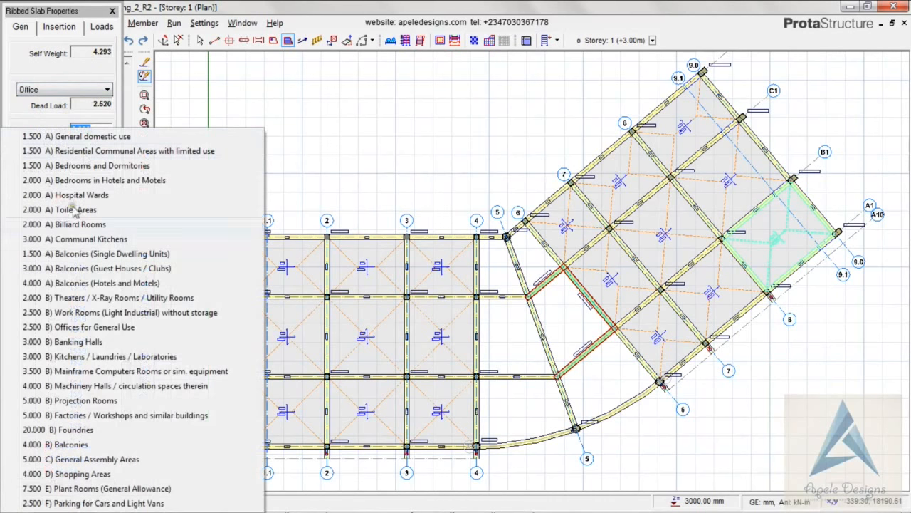
left_click(71, 328)
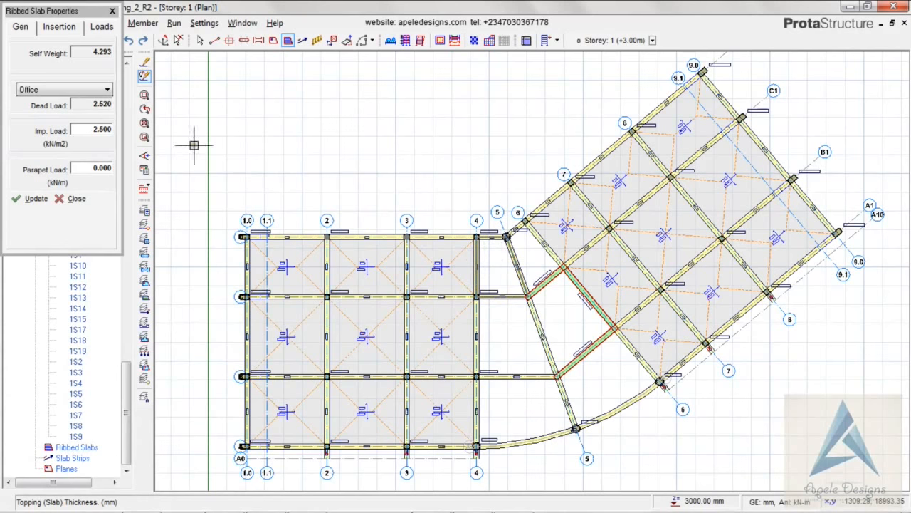
Insert ribbed slabs in the upper and middle bays between axes 4 and 5 and in the upper bay between axes 5 and 6
left_click(497, 280)
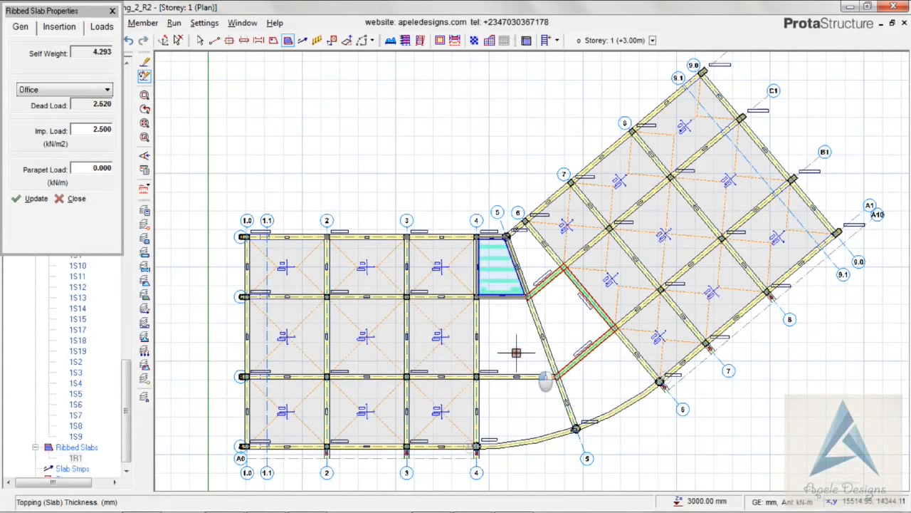
left_click(516, 353)
left_click(532, 264)
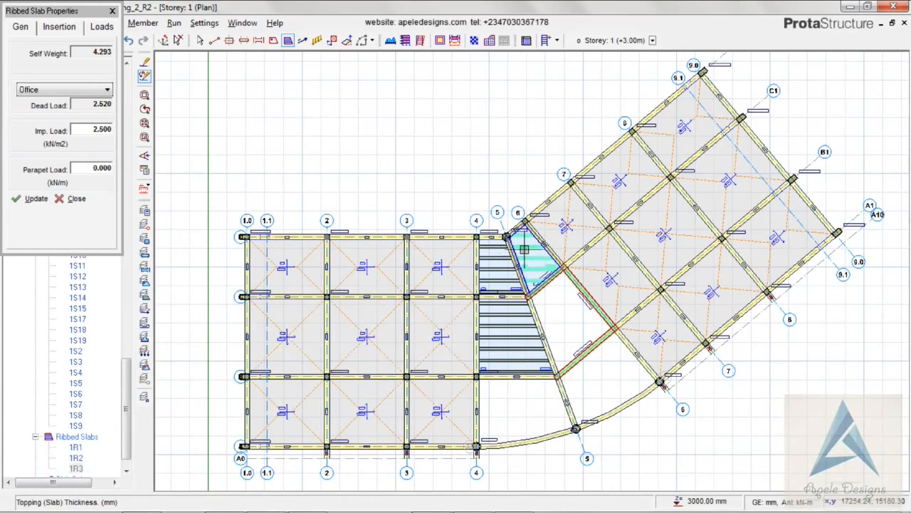
Set the rib angle of the ribbed slab in the upper bay between axes 5 and 6 to 40 and apply it
left_click(65, 27)
double_click(87, 90)
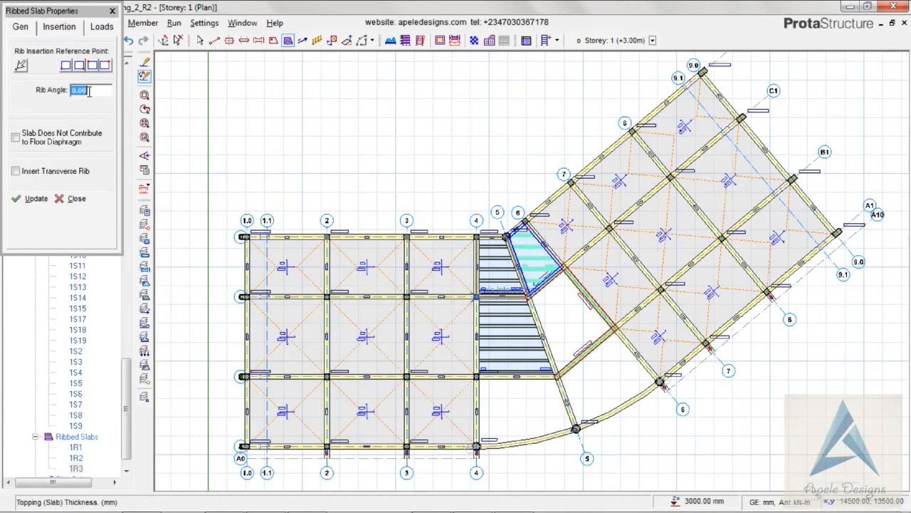
type("40")
left_click(36, 200)
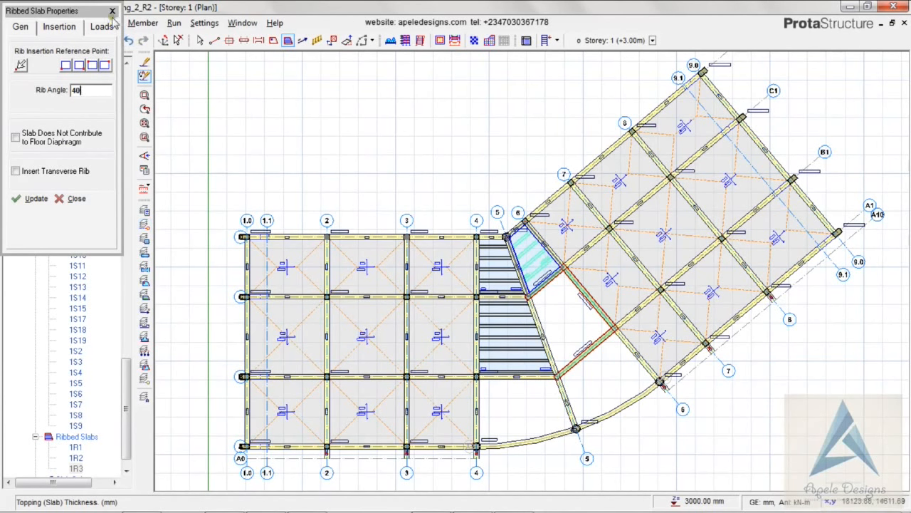
Insert Grillage-type ribbed slabs in the curved-edge bays between axes 4 and 5 and between axes 5 and 6, and end ribbed slab insertion
left_click(20, 28)
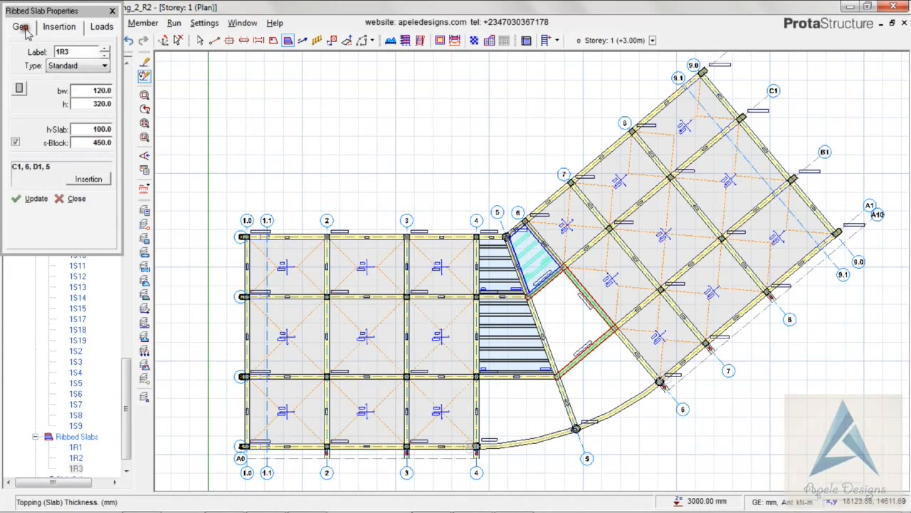
left_click(69, 67)
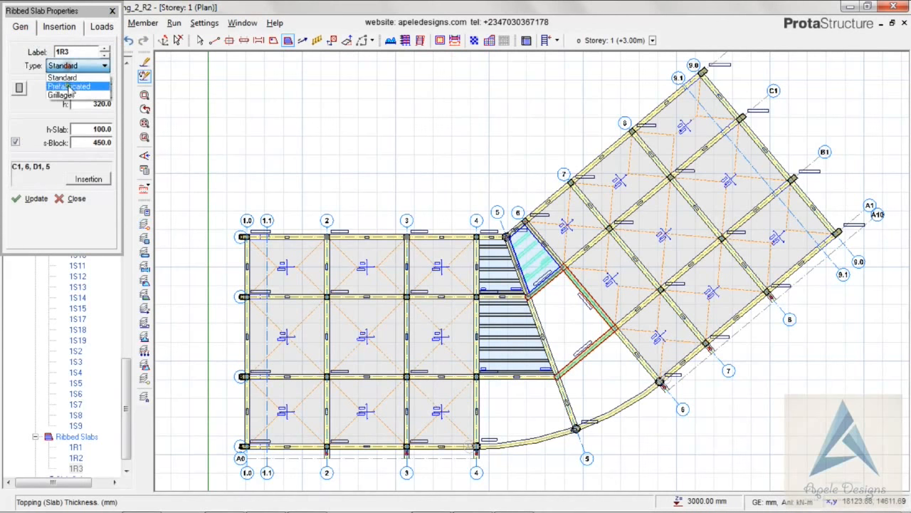
left_click(63, 93)
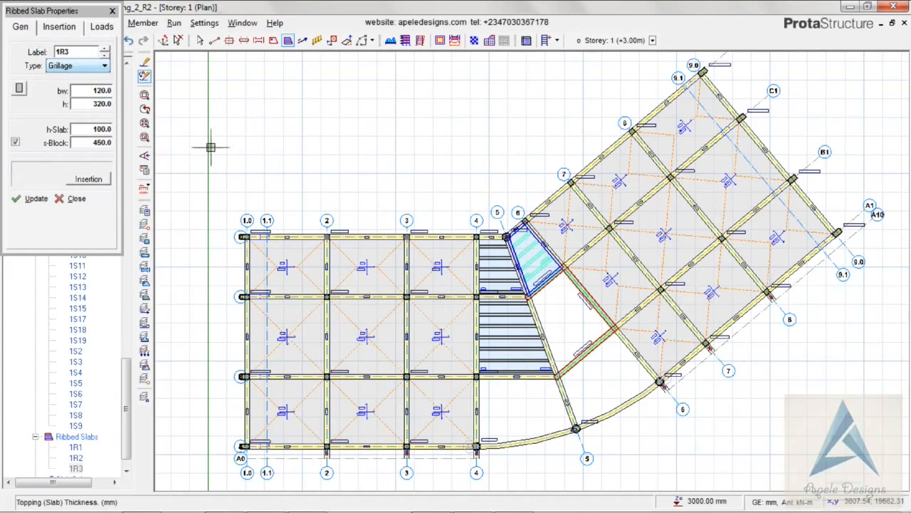
left_click(521, 410)
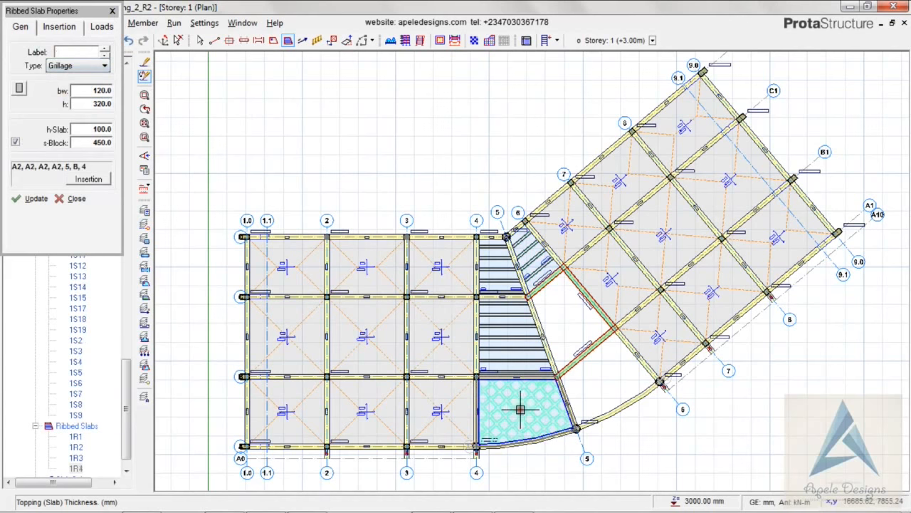
left_click(589, 385)
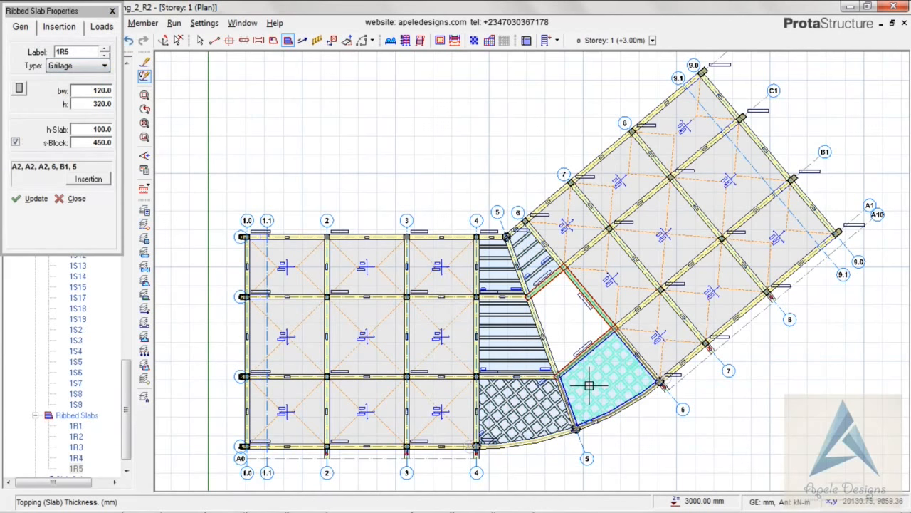
left_click(112, 10)
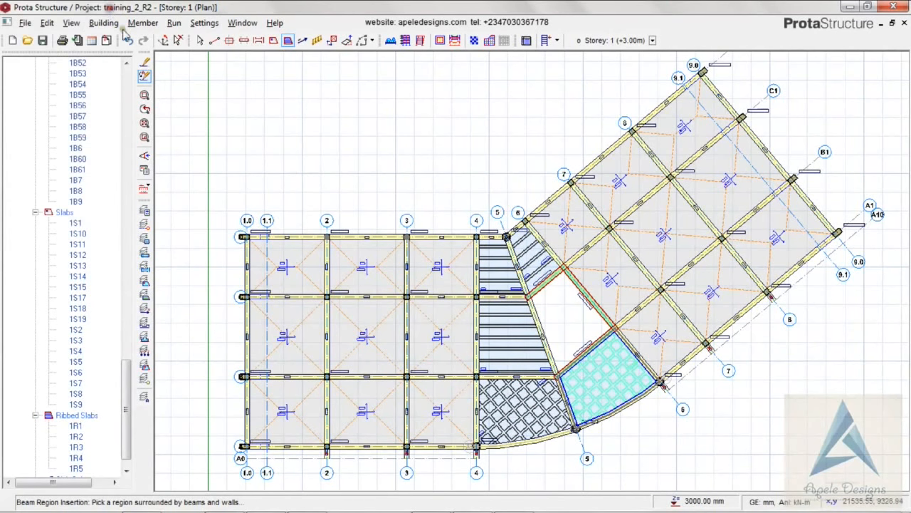
Start a cantilever slab of type 12 with a depth of 150 mm and enter 6 as its cantilever length
left_click(274, 40)
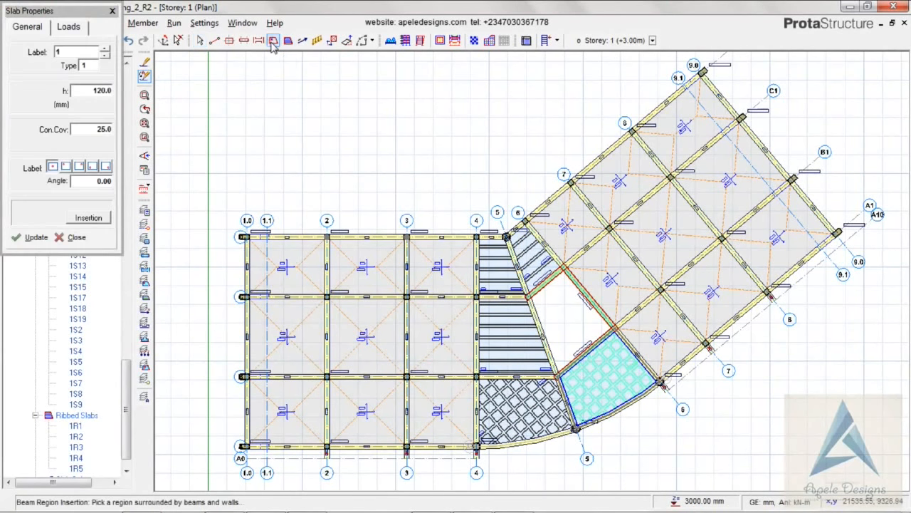
left_click(85, 65)
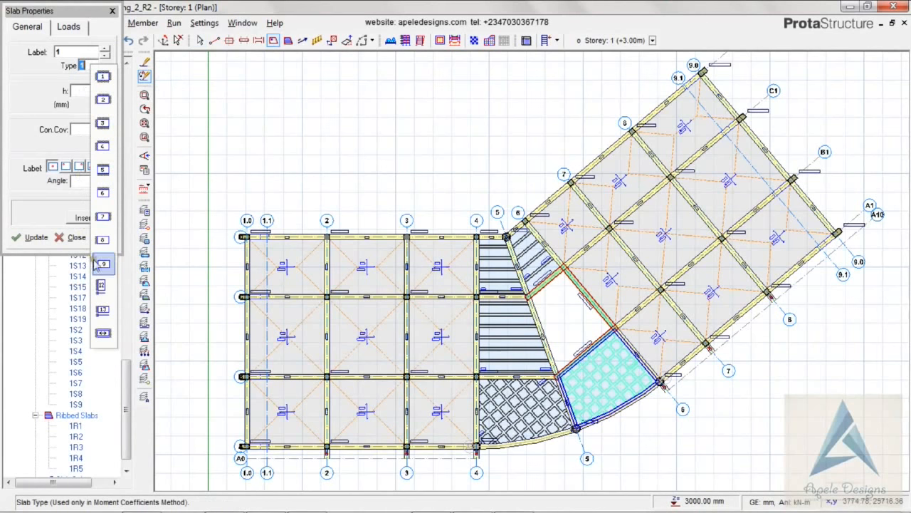
left_click(102, 284)
left_click(92, 88)
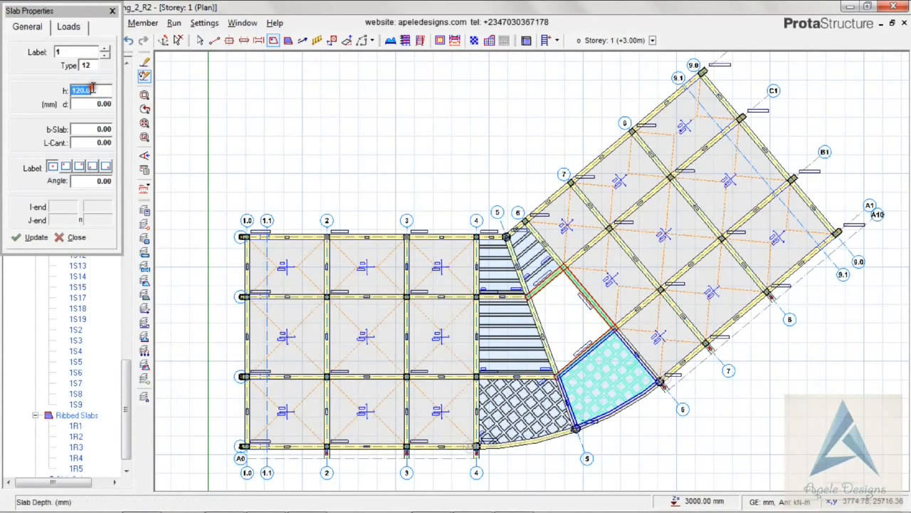
type("150")
left_click(95, 143)
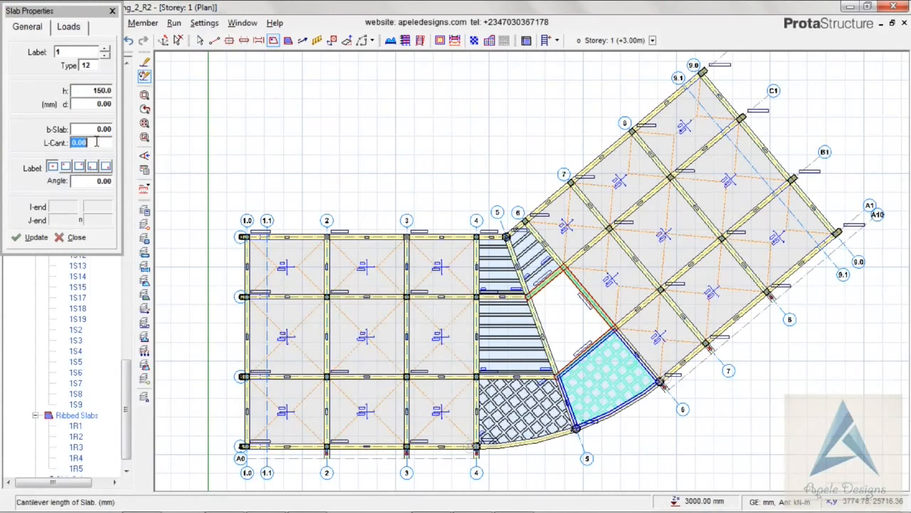
type("6")
Assign the Office dead load to the type 12 slab and an imposed load of 2.500 kN/m2 for Offices for General Use
left_click(67, 27)
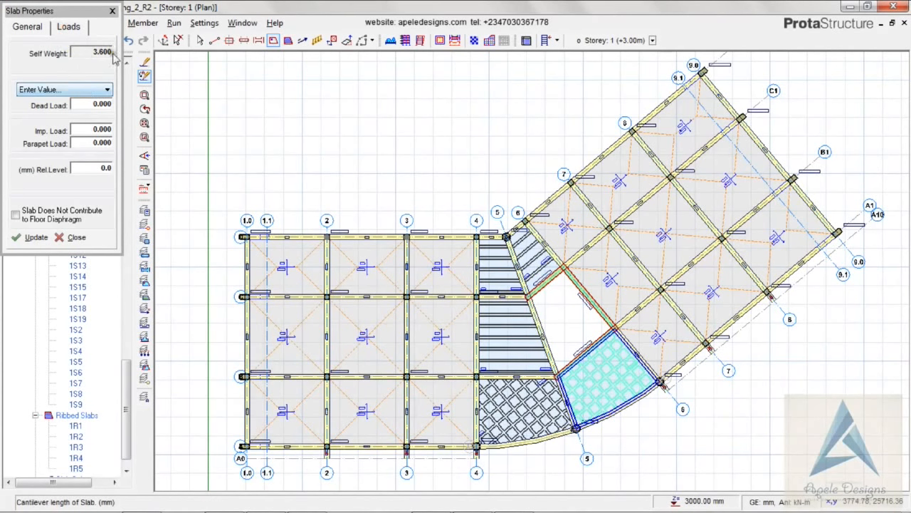
left_click(54, 90)
left_click(52, 111)
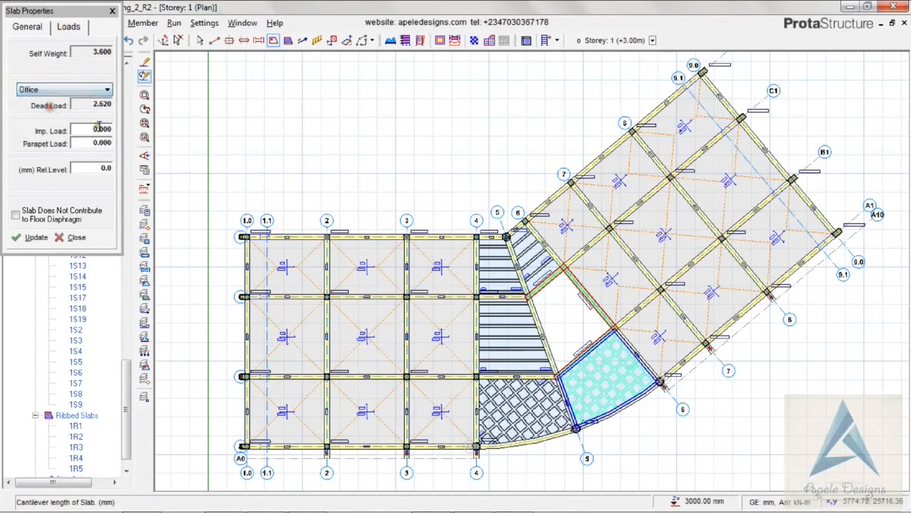
left_click(102, 132)
left_click(102, 131)
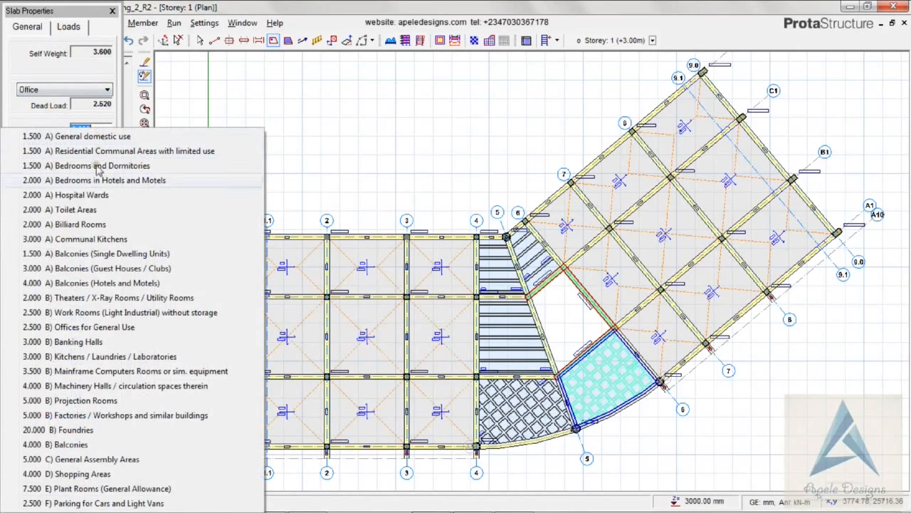
left_click(100, 327)
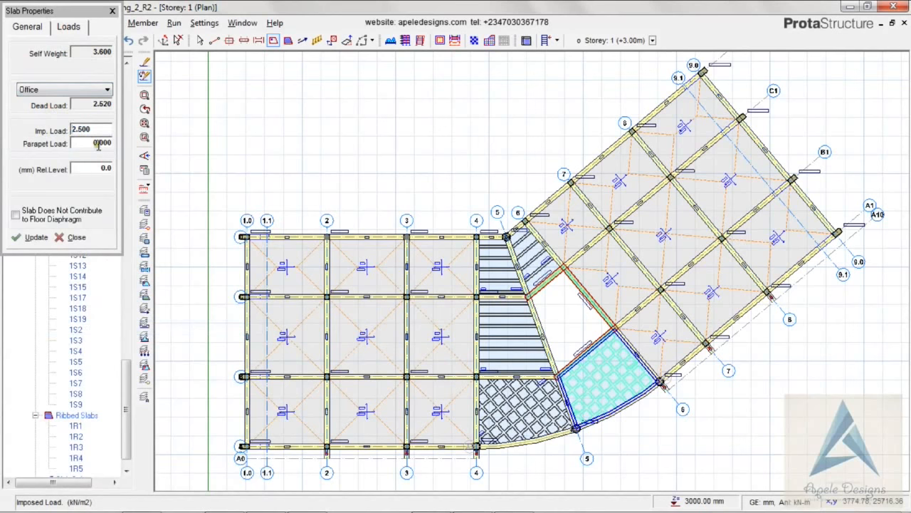
Set the slab parapet load to 1 kN/m and place cantilever slabs along axis A0 between axes 2–3 and 3–4
left_click(101, 142)
type("1")
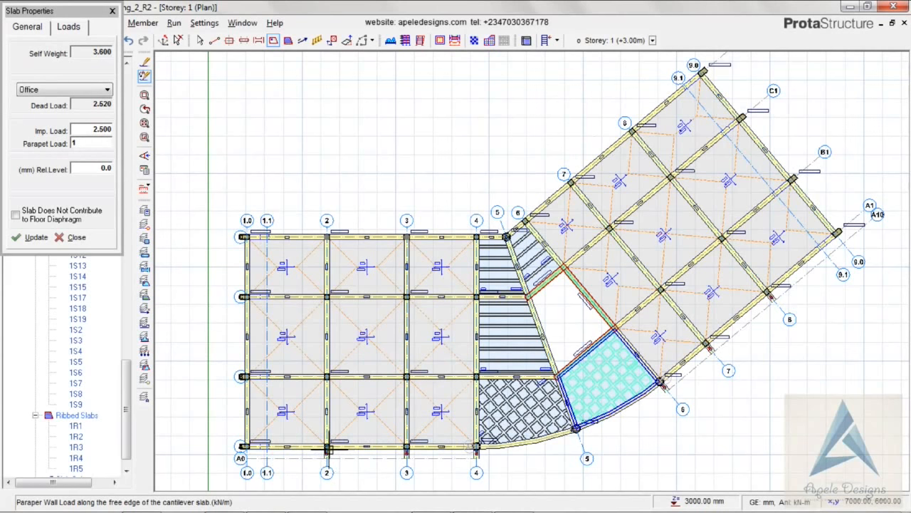
key("BackSpace")
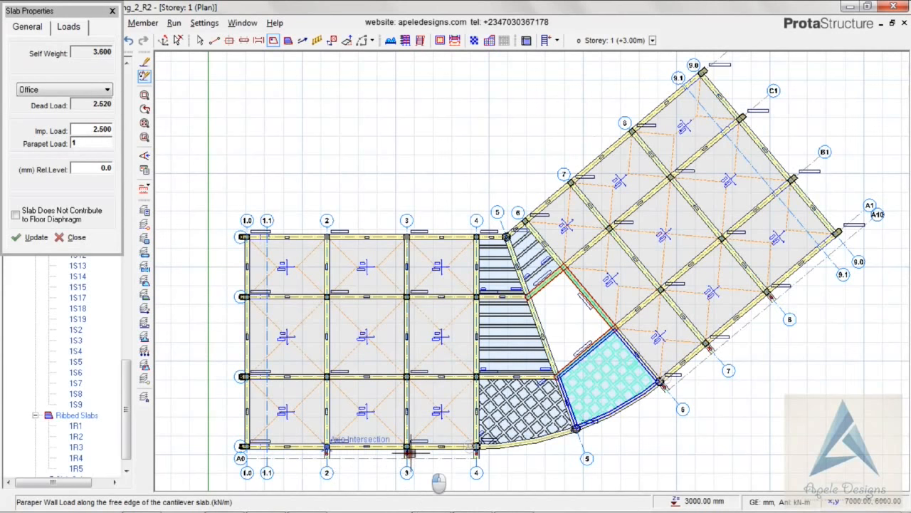
left_click(407, 448)
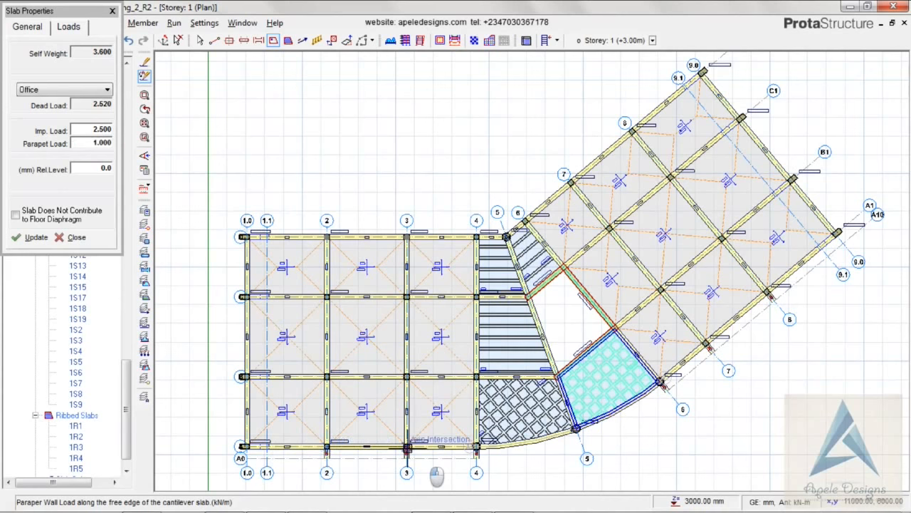
left_click(436, 470)
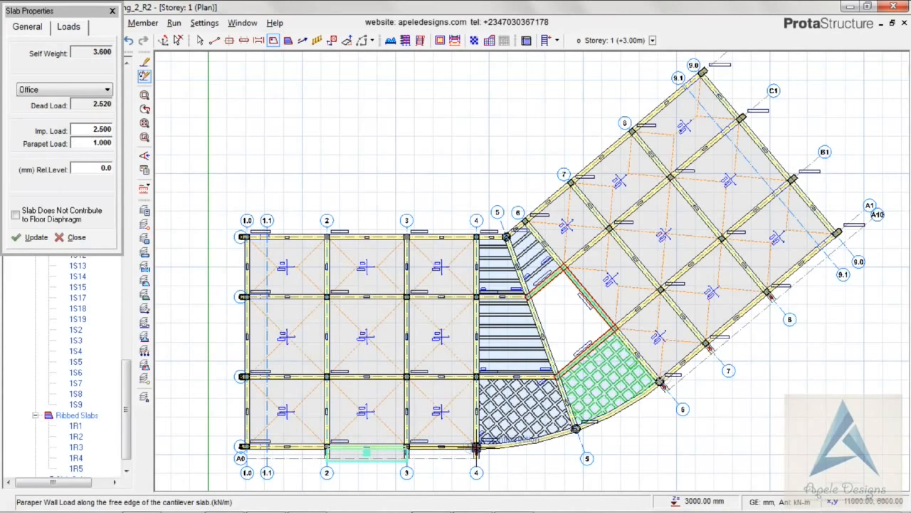
left_click(475, 447)
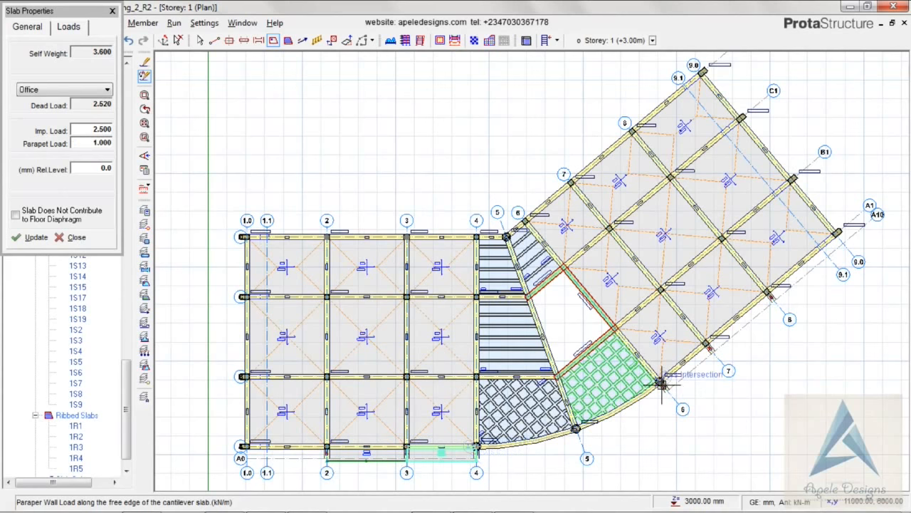
Place cantilever slabs along the inclined wing's lower edge between axes 6–7 and 7–8, closing the slab properties and clearing the selection
left_click(706, 345)
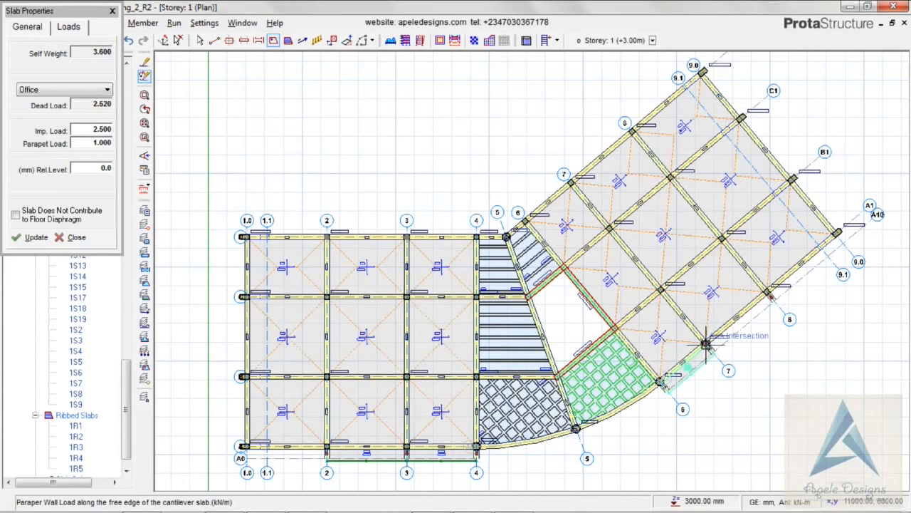
left_click(768, 292)
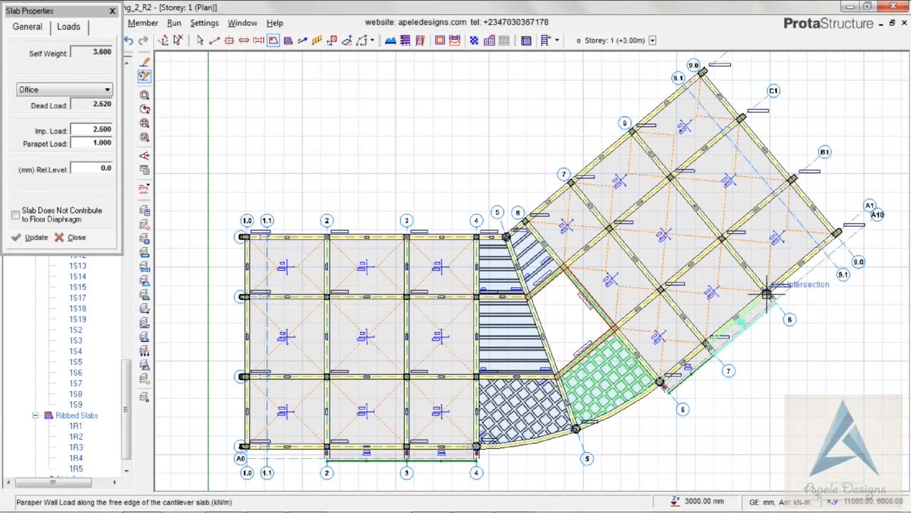
left_click(71, 238)
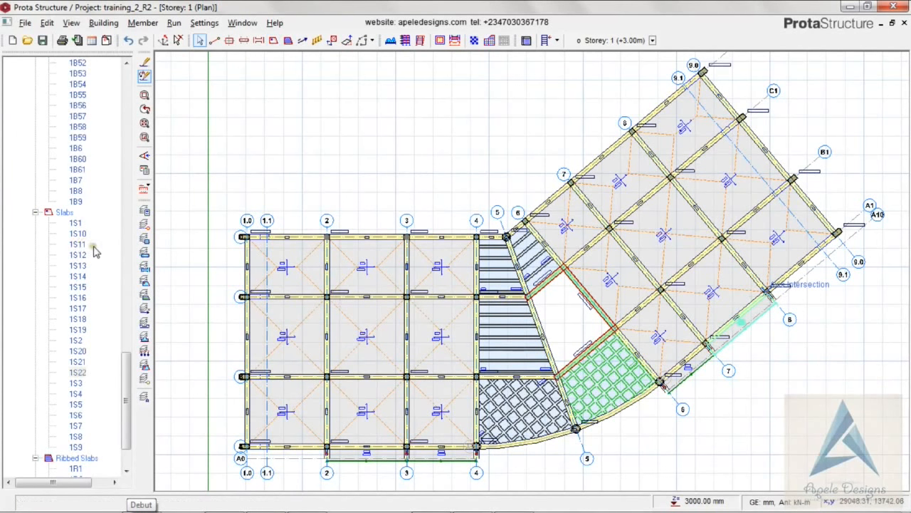
left_click(178, 41)
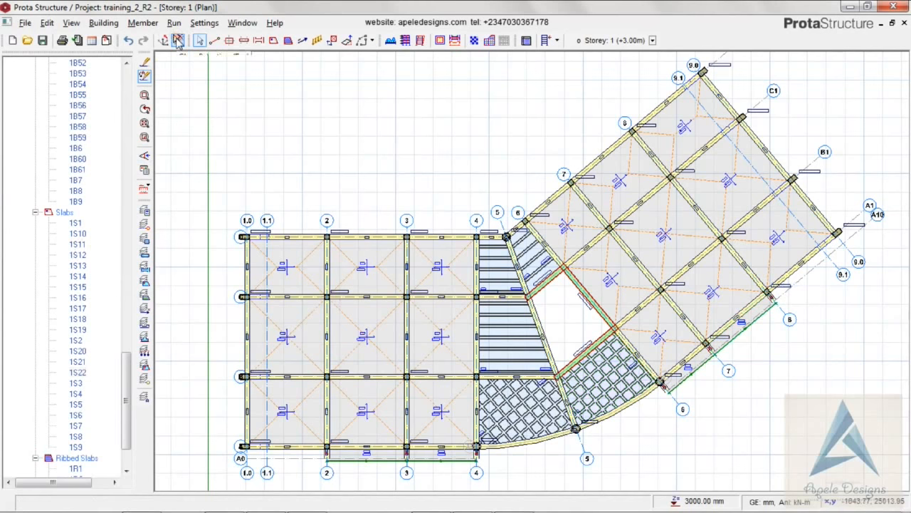
Begin a new slab definition with cantilever type 12 and a slab depth of 150 mm
left_click(272, 41)
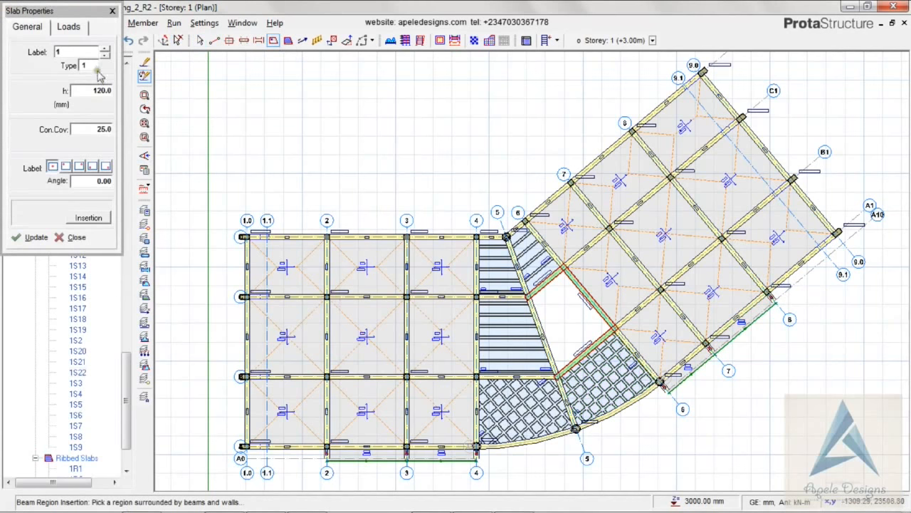
left_click(87, 65)
left_click(114, 294)
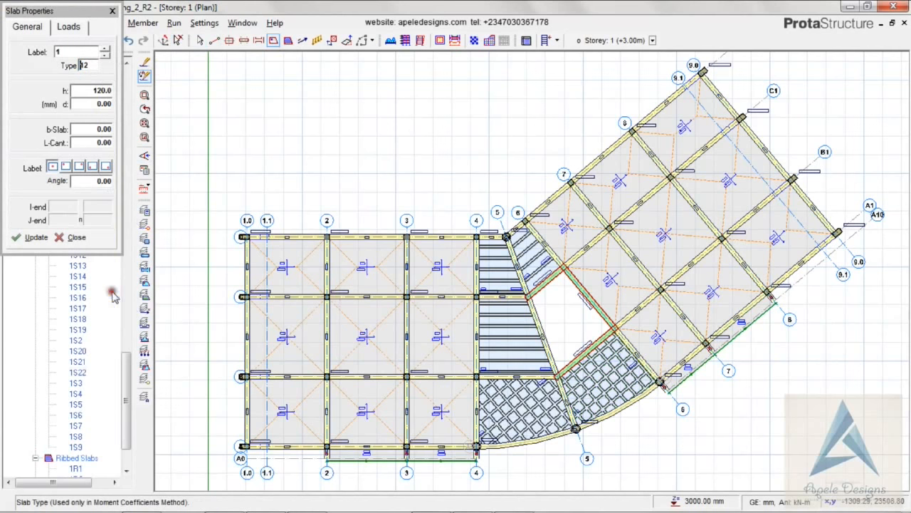
double_click(94, 91)
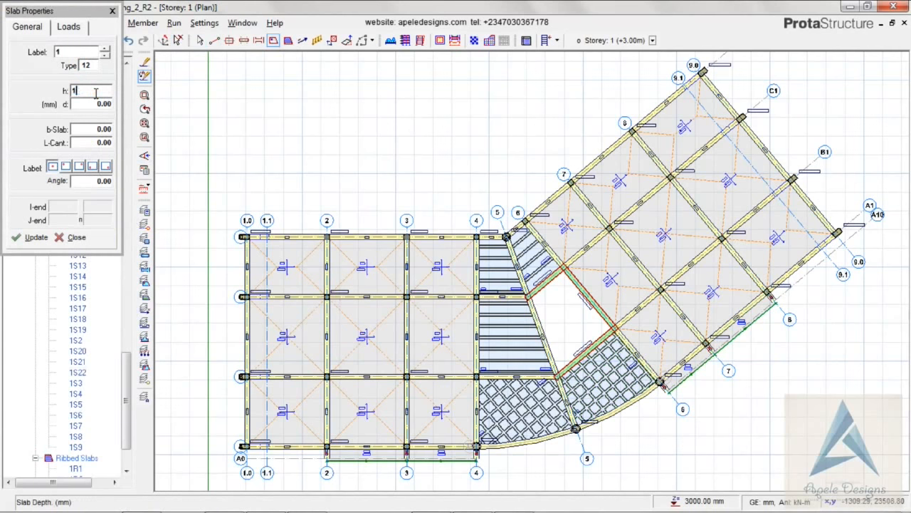
Assign the slab the Office dead load, the 2.500 Offices for General Use imposed load and a parapet load of 1 kN/m
left_click(68, 27)
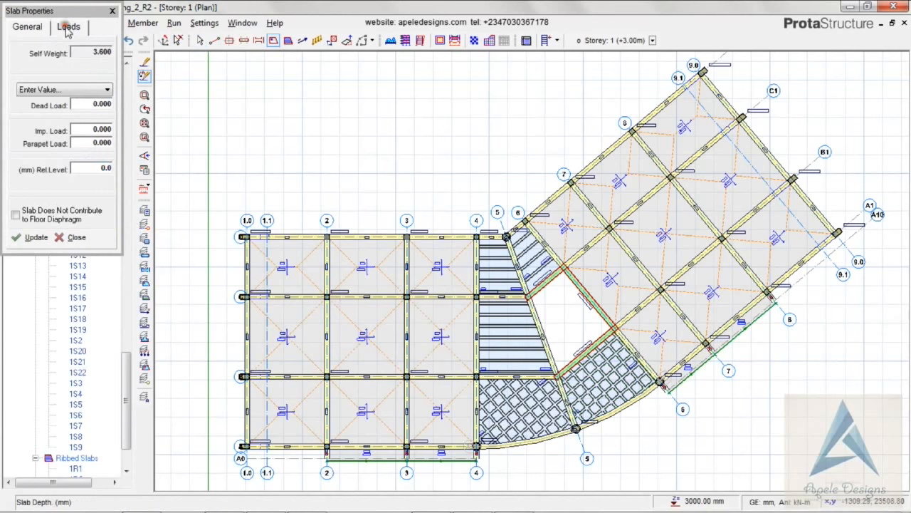
left_click(98, 89)
left_click(82, 107)
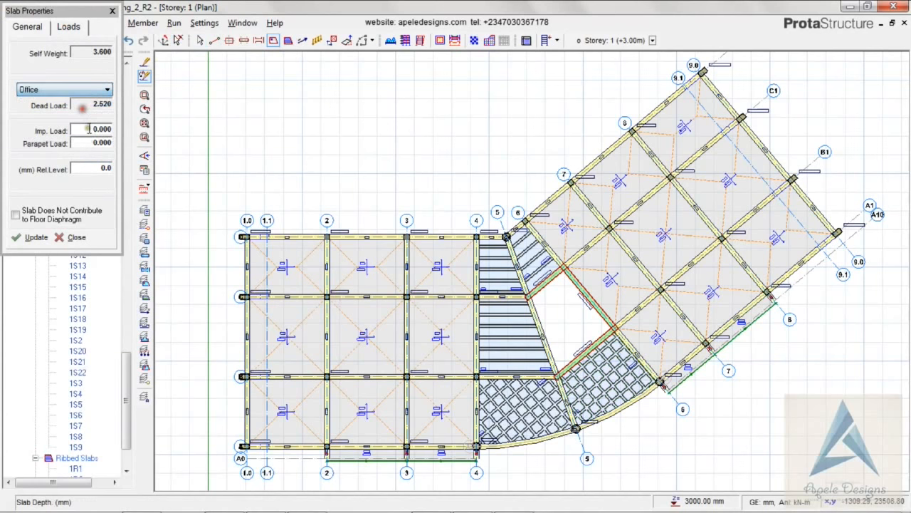
double_click(97, 130)
right_click(97, 130)
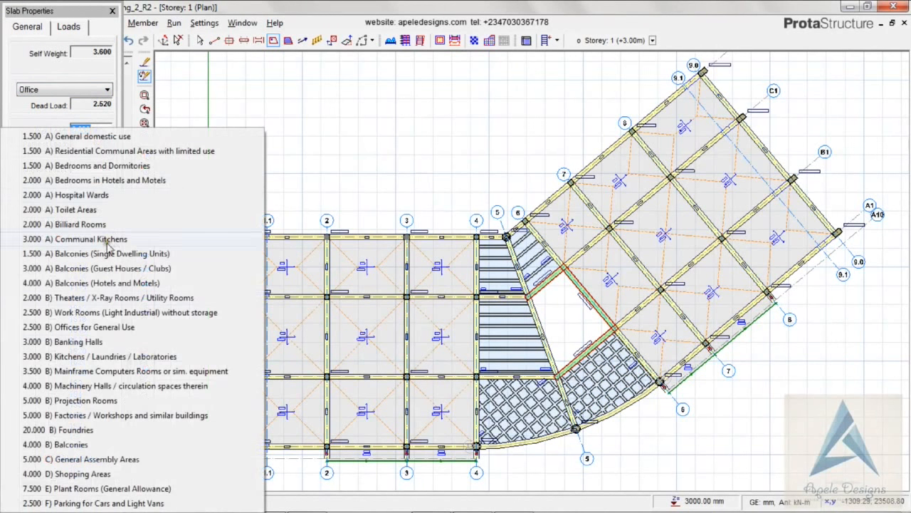
left_click(100, 327)
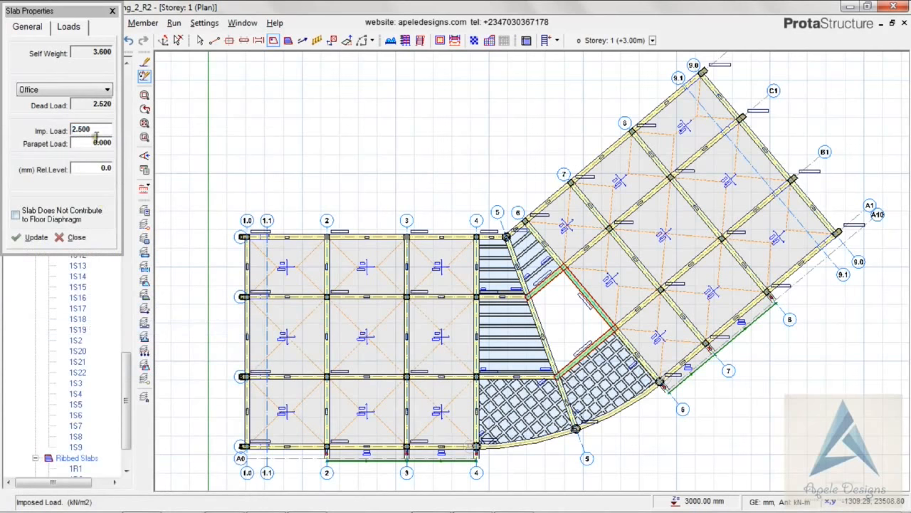
double_click(96, 141)
type("1")
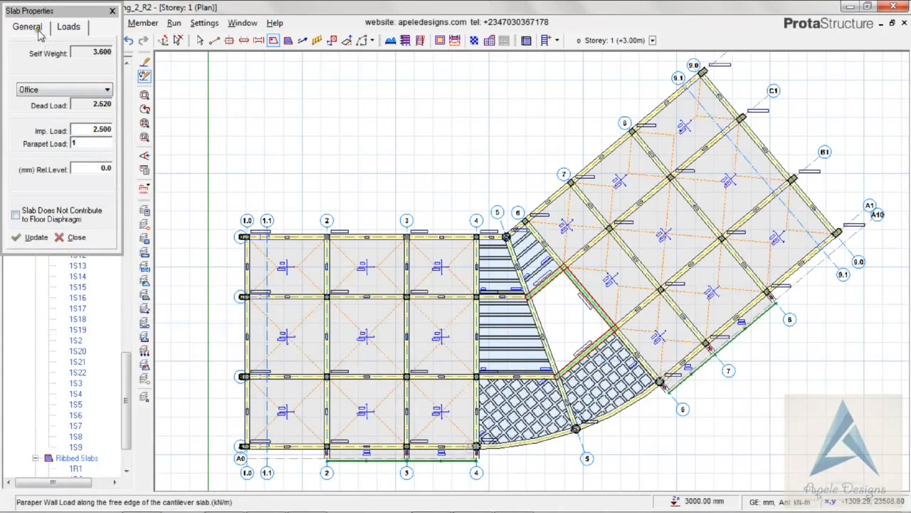
Set the cantilever length to 1200 mm and place a cantilever slab on axis 9.0 between axes B1 and C1
left_click(35, 29)
double_click(95, 142)
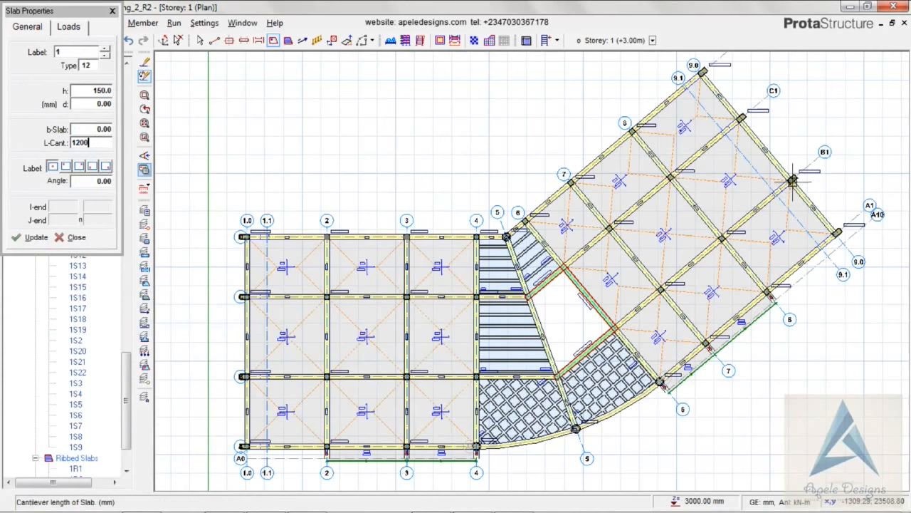
left_click_drag(793, 179, 722, 126)
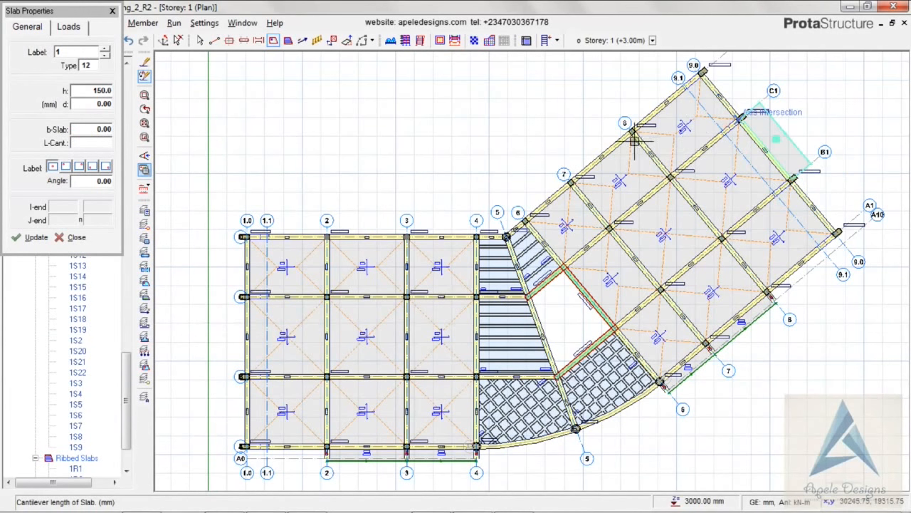
Place cantilever slabs on D1 between axes 7–8, on D between 2–3 and on axis 1.0 between B–C, and close the slab properties
left_click(571, 182)
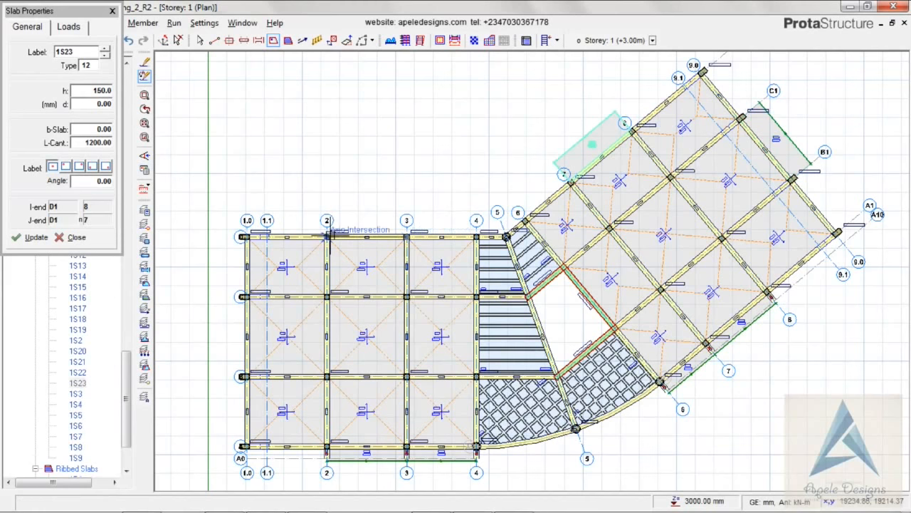
left_click(329, 236)
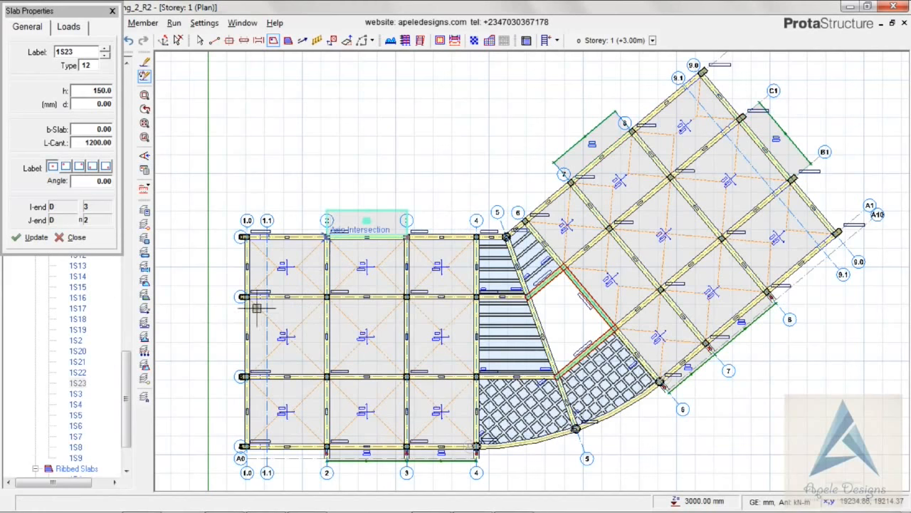
left_click(243, 376)
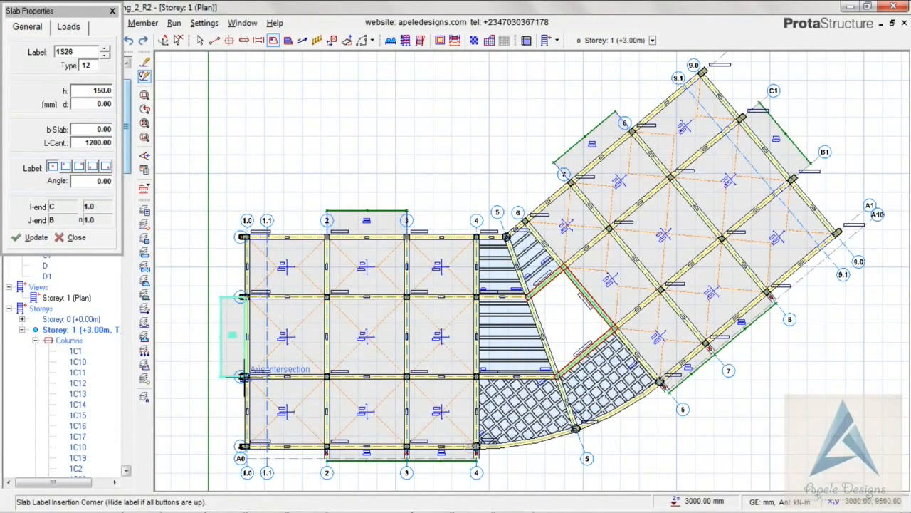
left_click(111, 11)
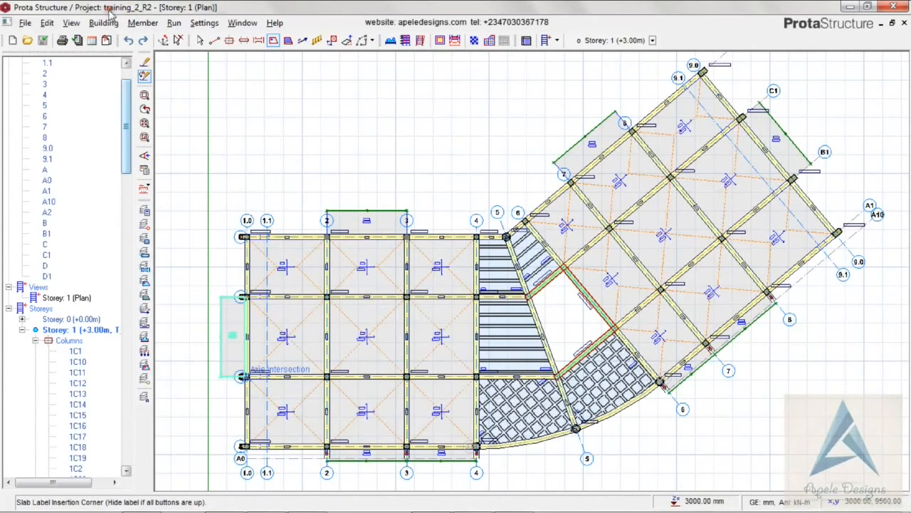
left_click(178, 40)
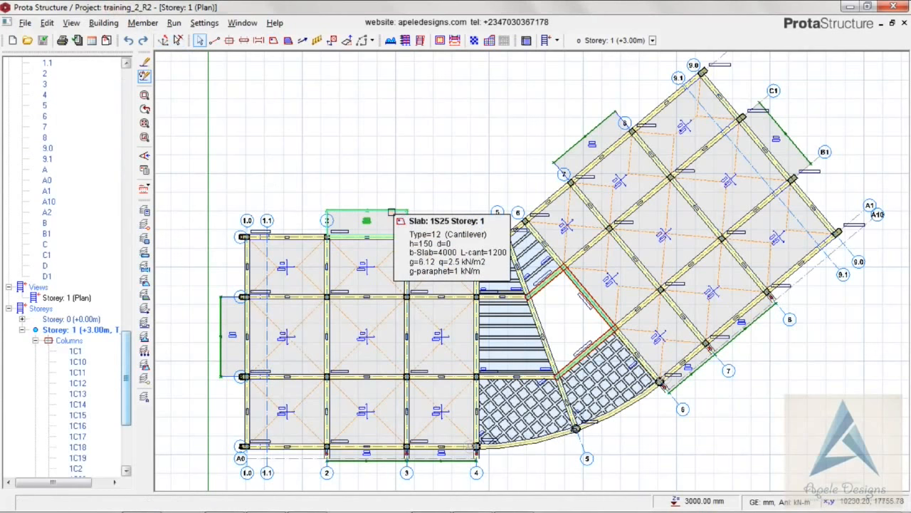
Delete the cantilever slabs on axis D1 between axes 7–8 and on axis D between axes 2–3, filtering for slabs only
left_click(391, 213)
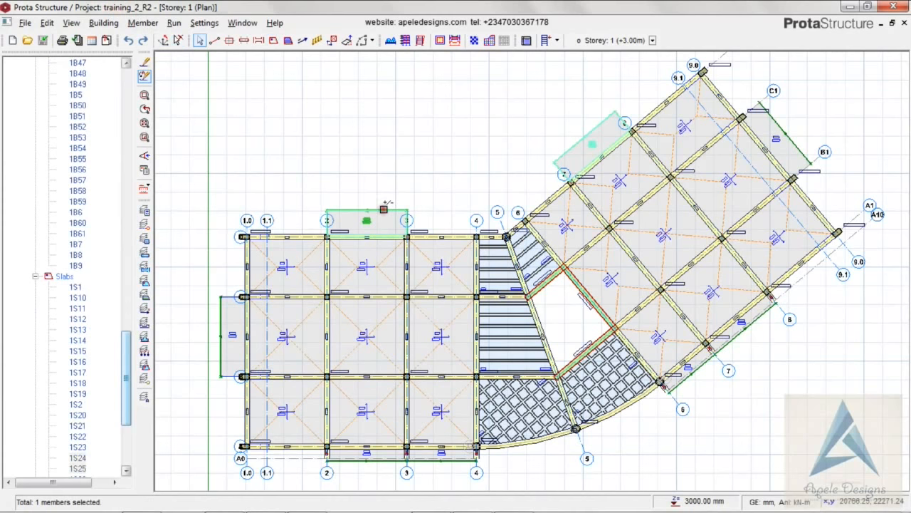
left_click(383, 210)
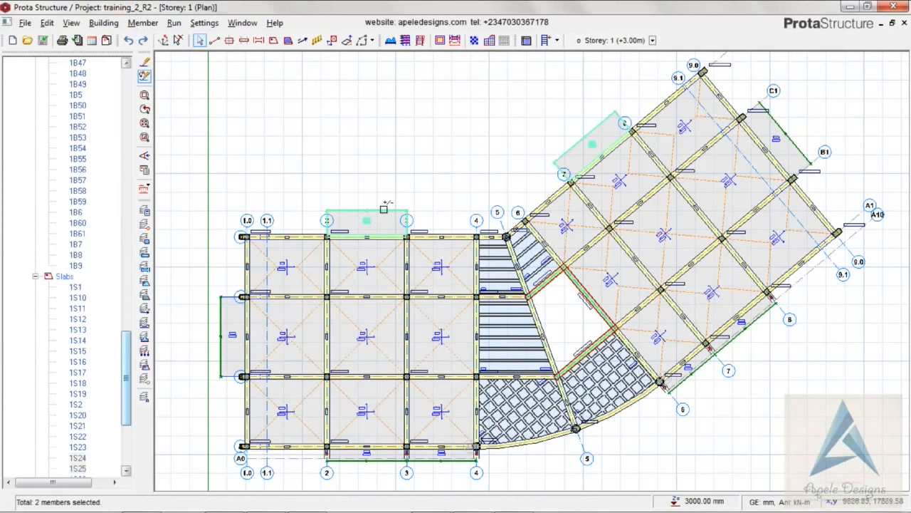
right_click(383, 209)
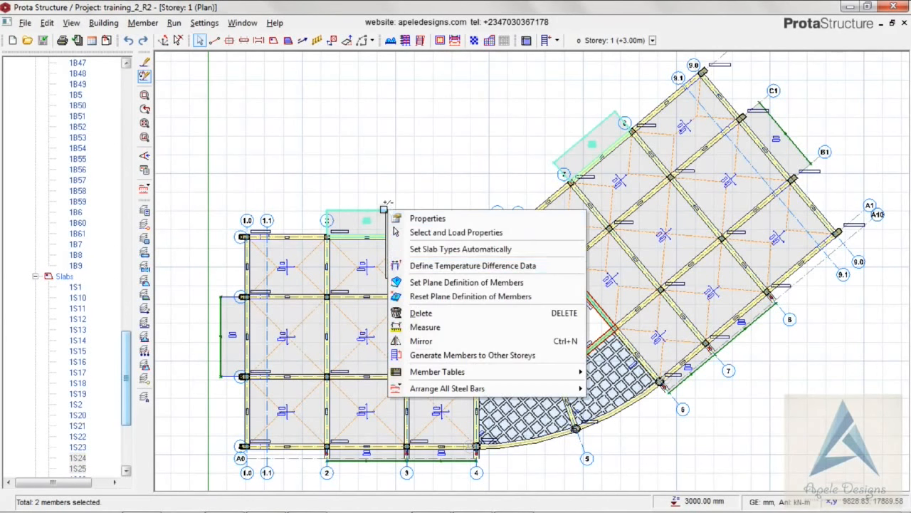
left_click(412, 311)
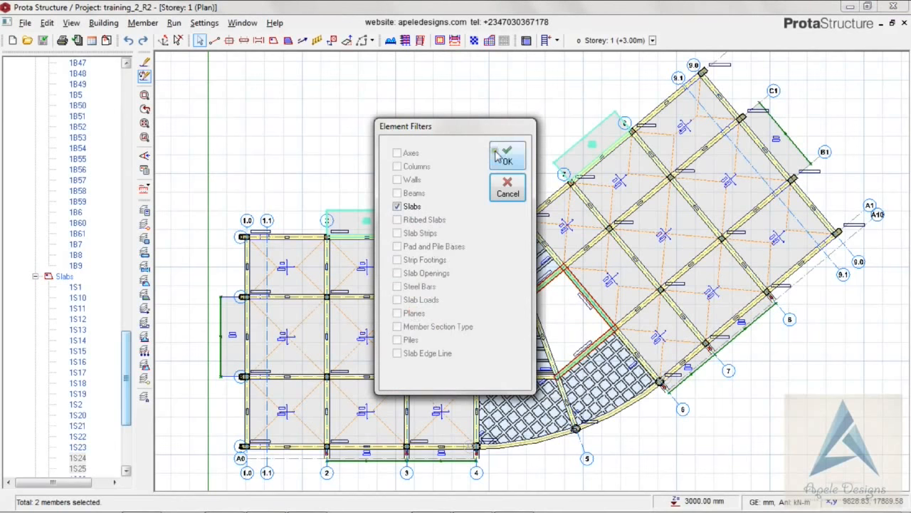
left_click(495, 155)
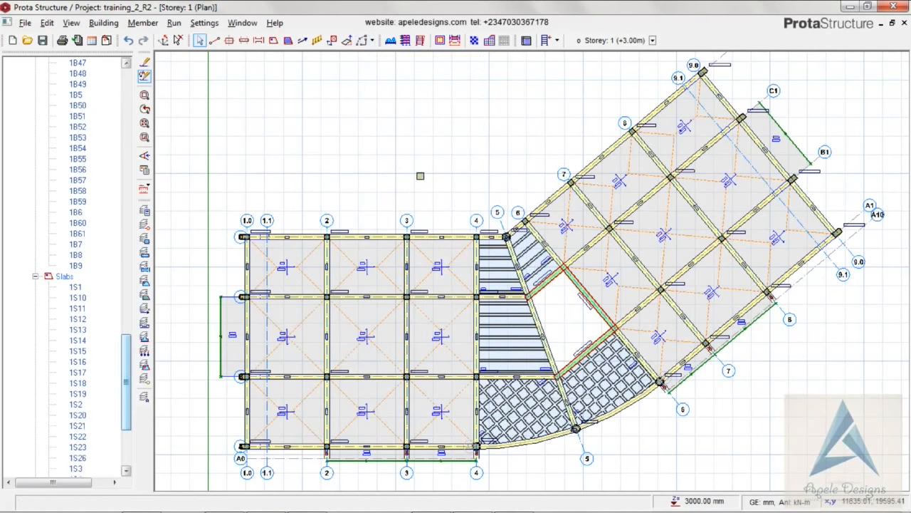
Draw an outward-bulging arc slab edge on axis D from axis 2 to axis 3, entering an exact arc rise
left_click(370, 40)
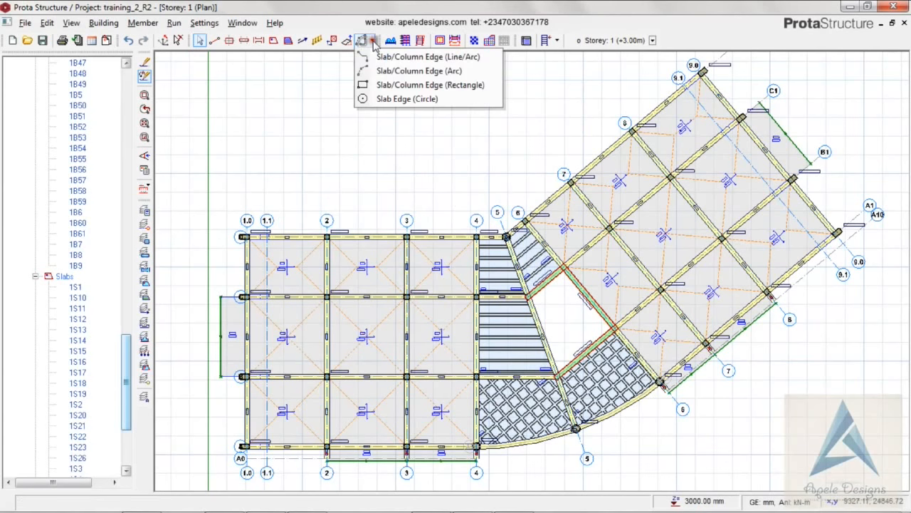
left_click(411, 72)
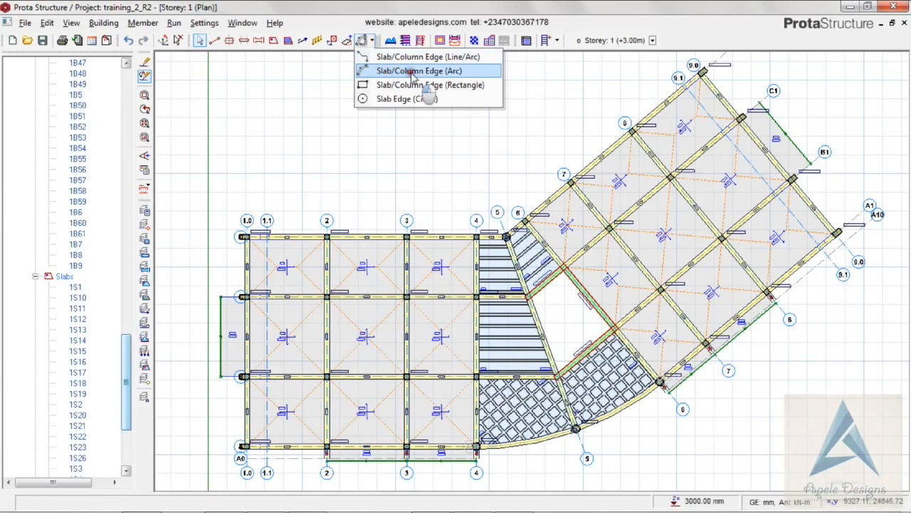
left_click(327, 236)
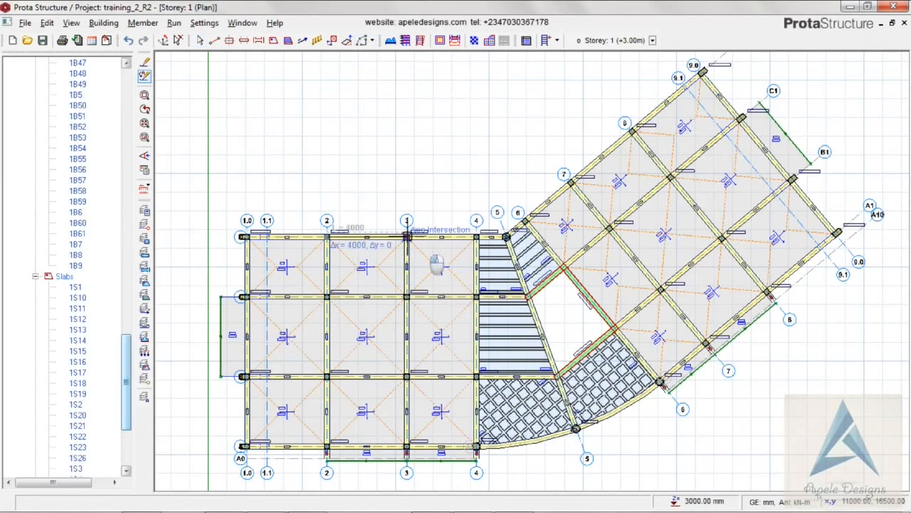
left_click(407, 236)
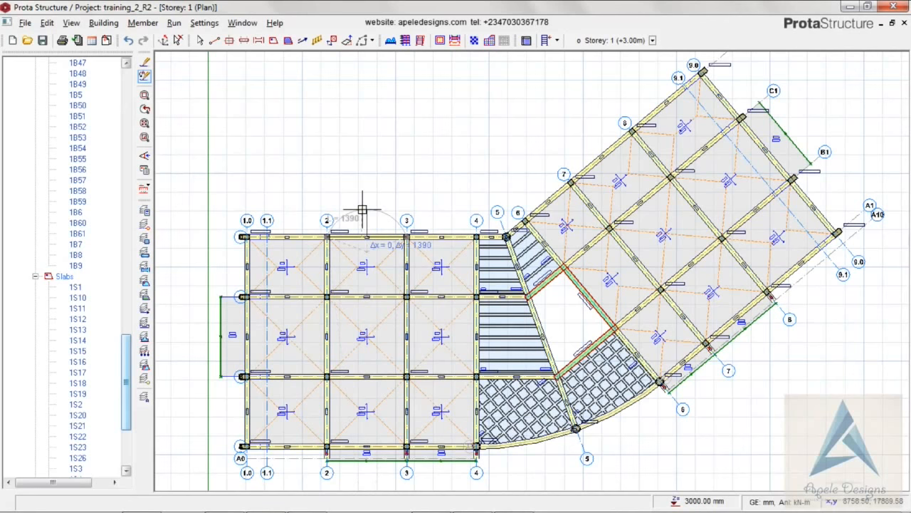
key("Tab")
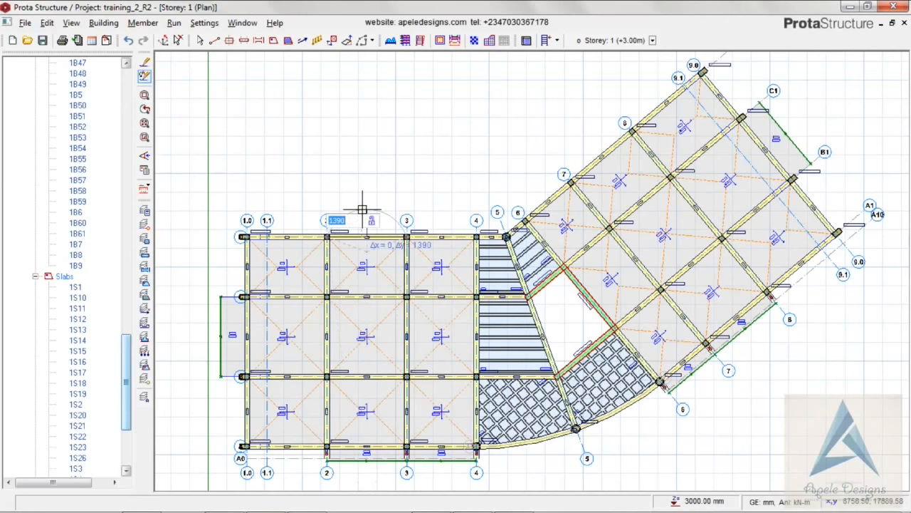
type("1")
key("Return")
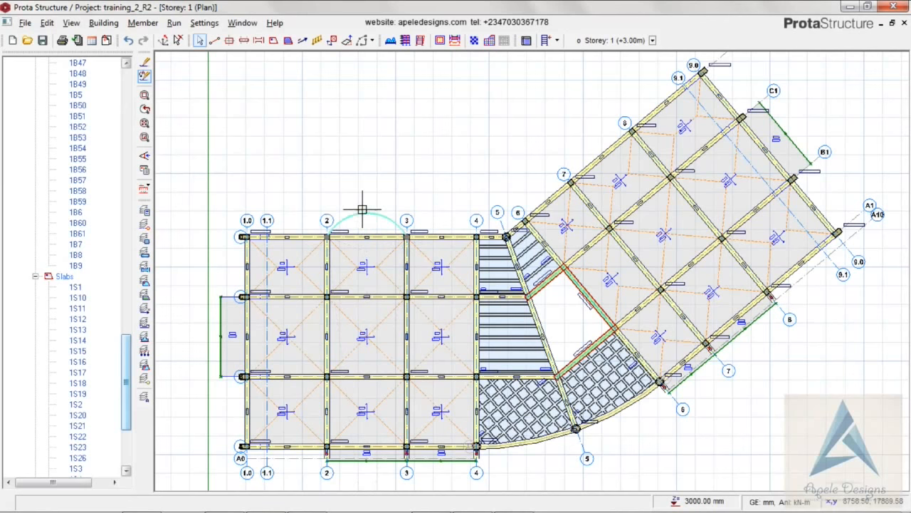
Draw an outward-bulging arc slab edge on axis D1 from axis 7 to axis 8 with a rise of 1200 mm
scroll(375, 54, "down", 1)
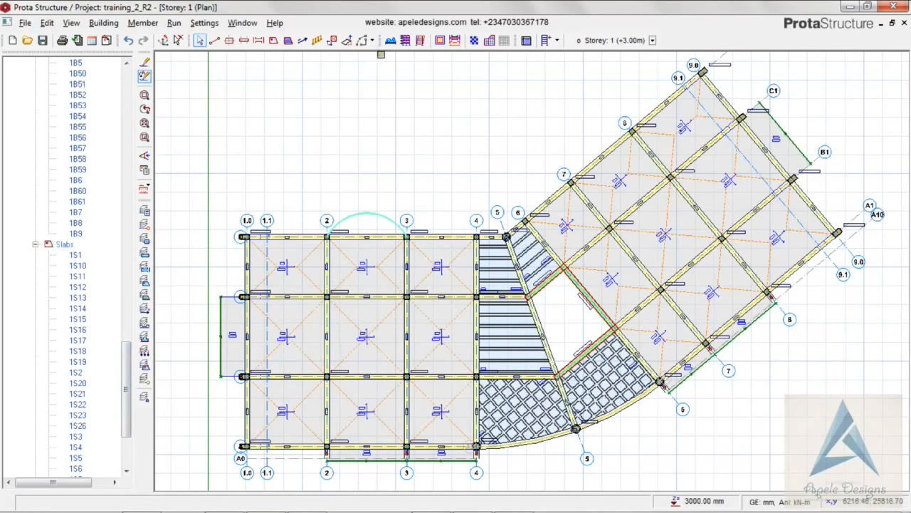
left_click(370, 40)
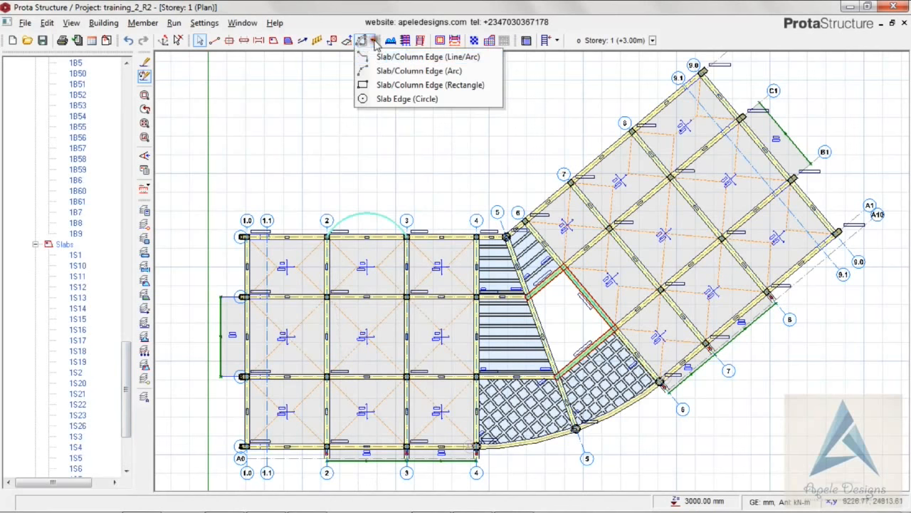
left_click(399, 72)
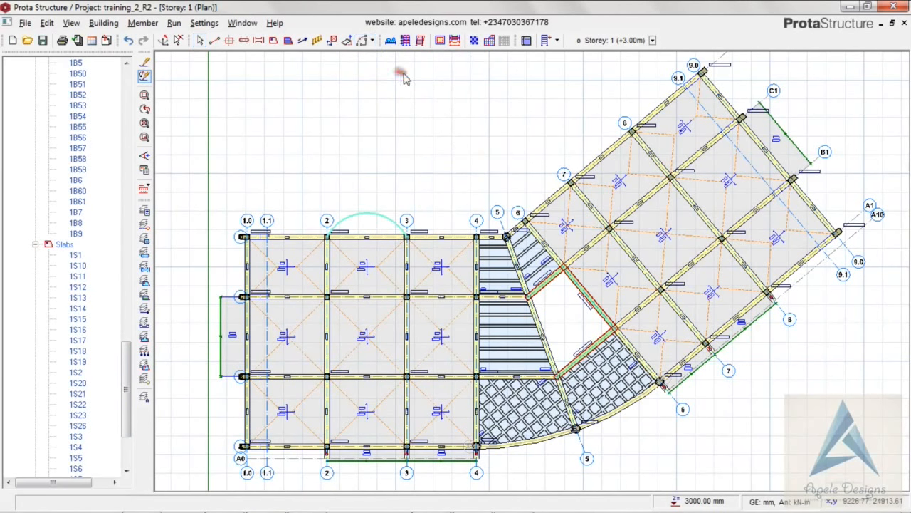
left_click(571, 181)
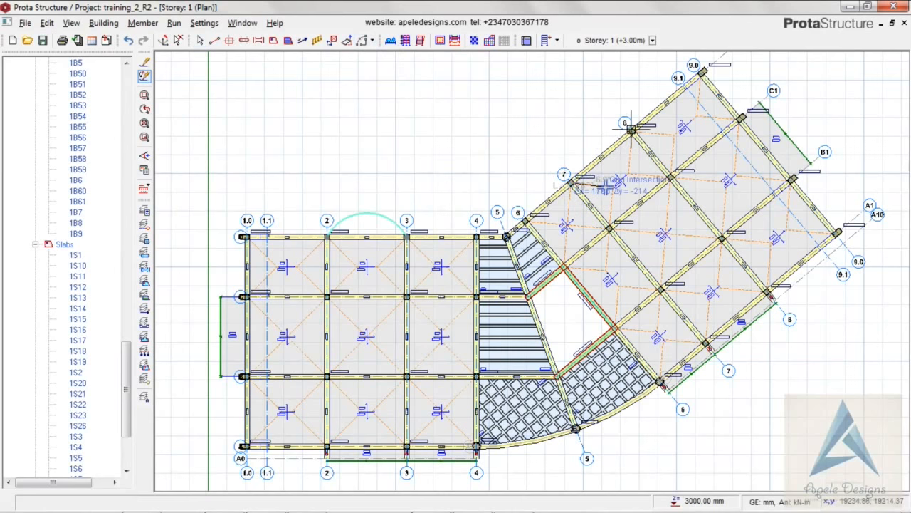
left_click(632, 130)
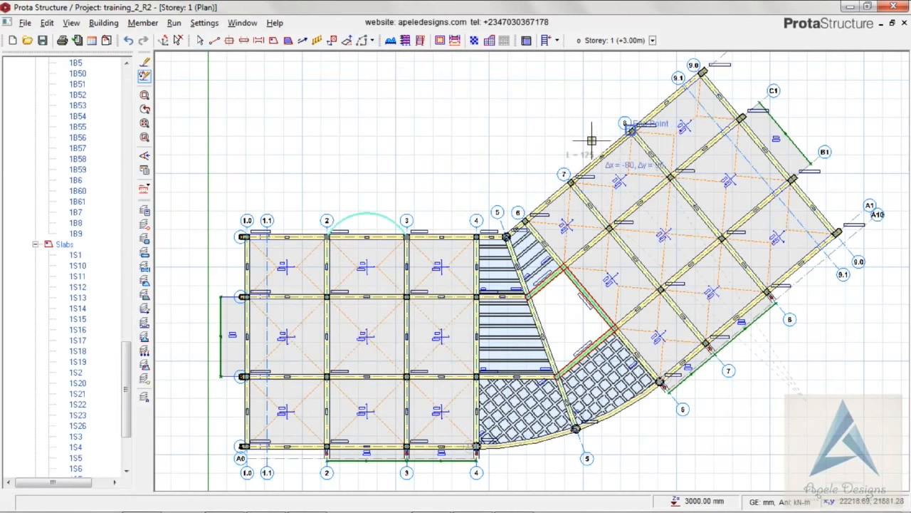
type("1")
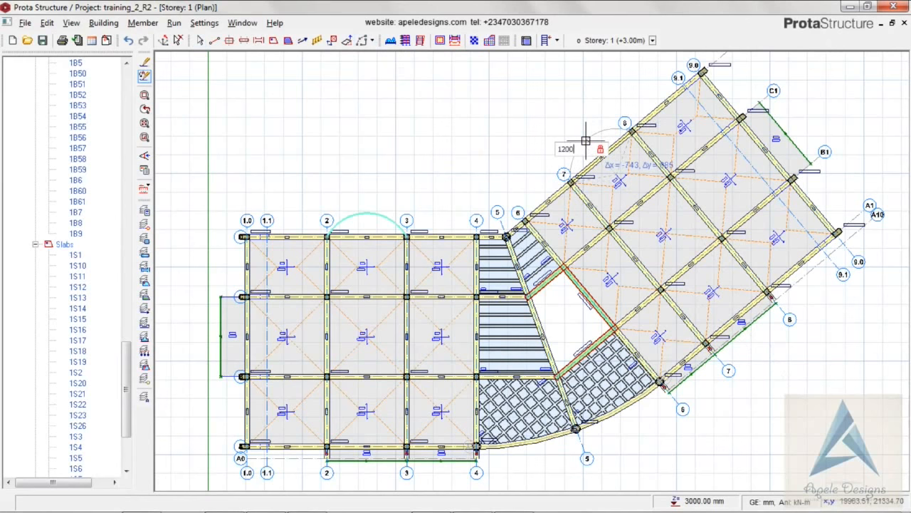
type("200")
key("Return")
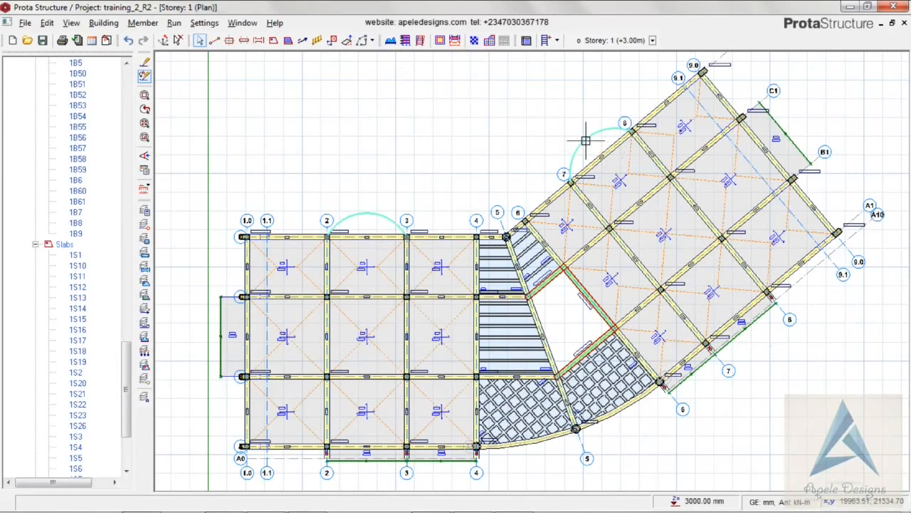
Insert type 2 slabs, 150 mm deep with Office loading, in the two arc-edged regions on axes D and D1, and close the slab properties
left_click(273, 41)
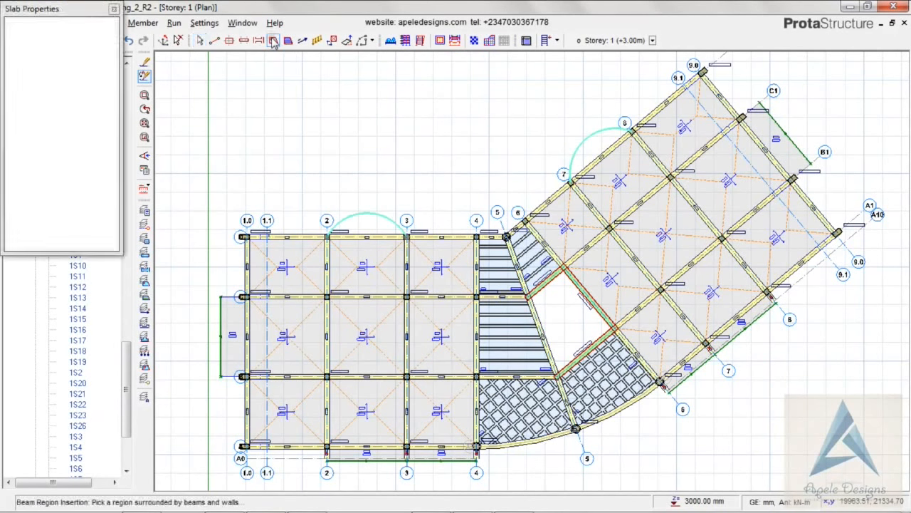
left_click(86, 64)
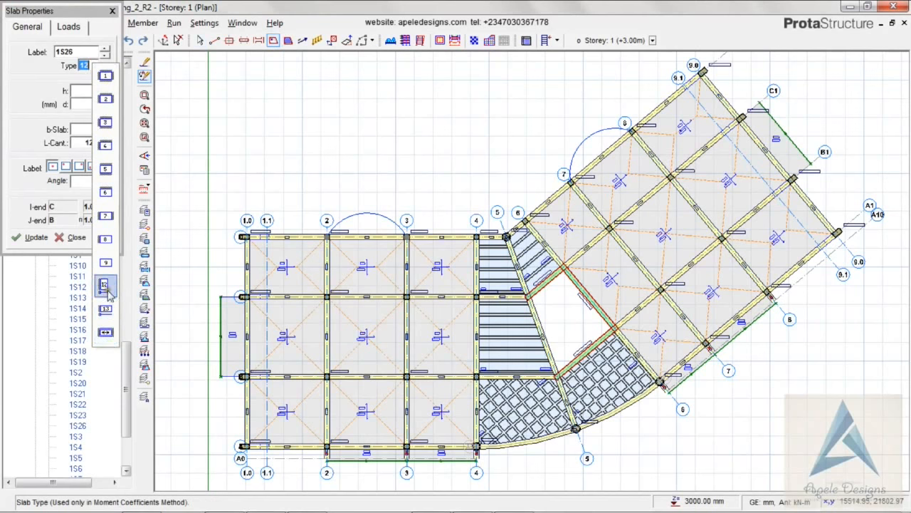
left_click(105, 100)
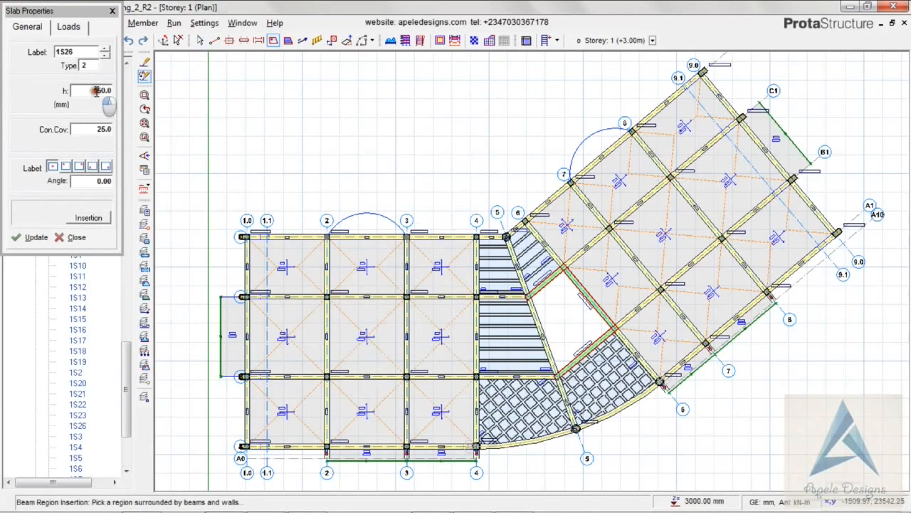
double_click(97, 91)
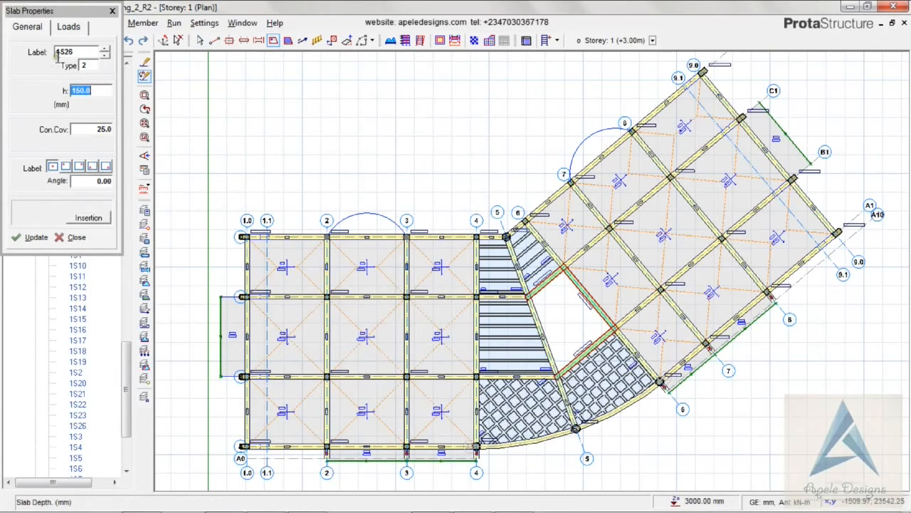
left_click(66, 29)
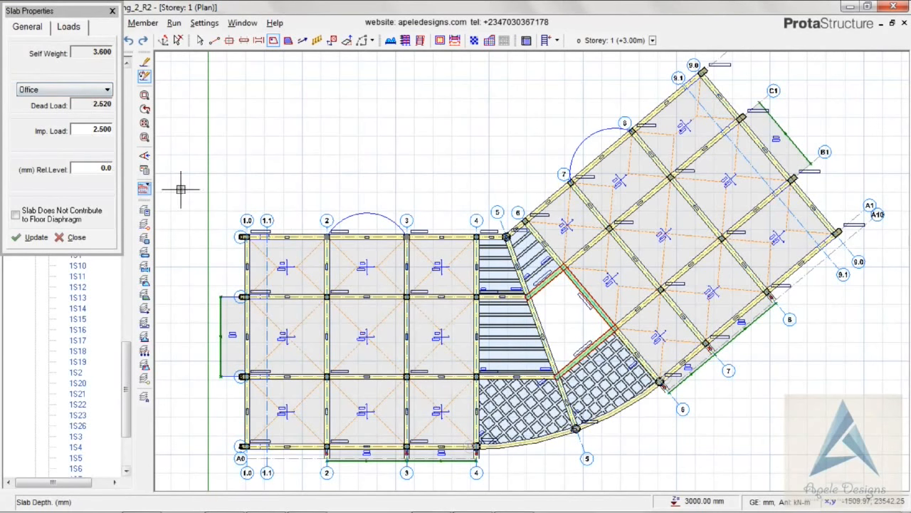
left_click(363, 225)
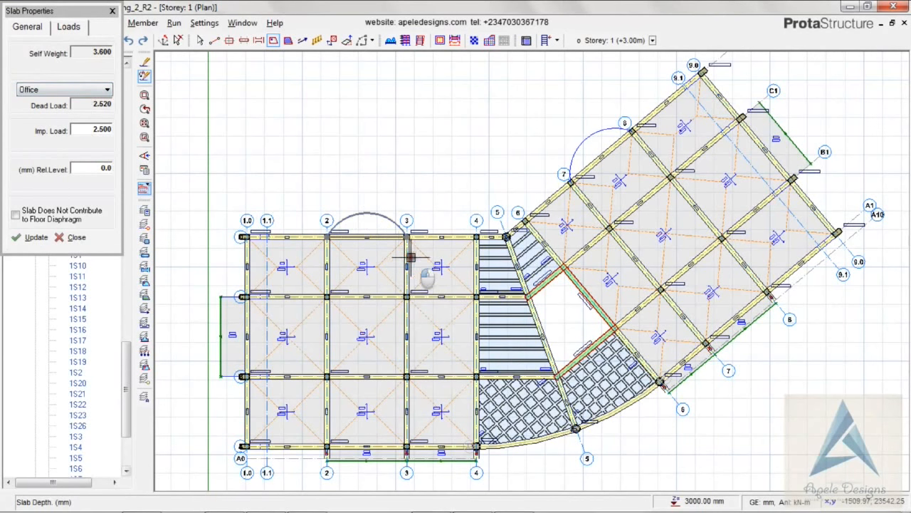
left_click(590, 152)
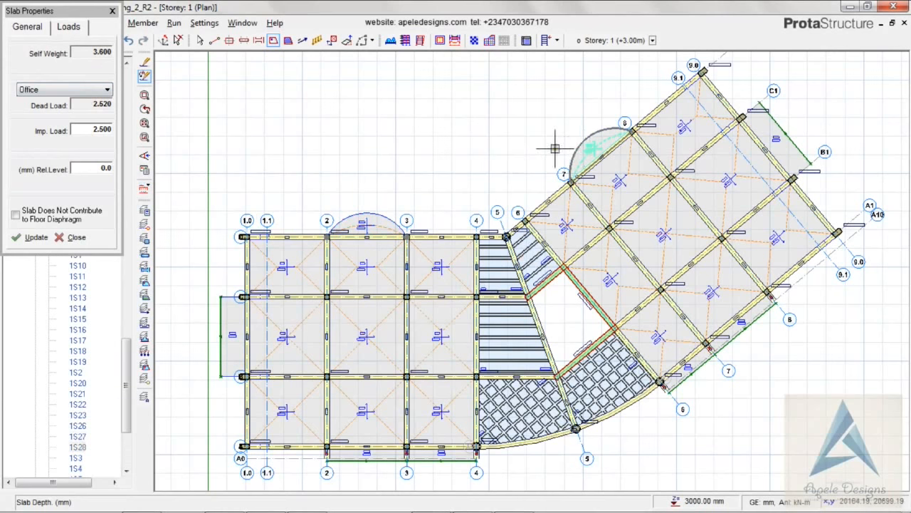
left_click(112, 12)
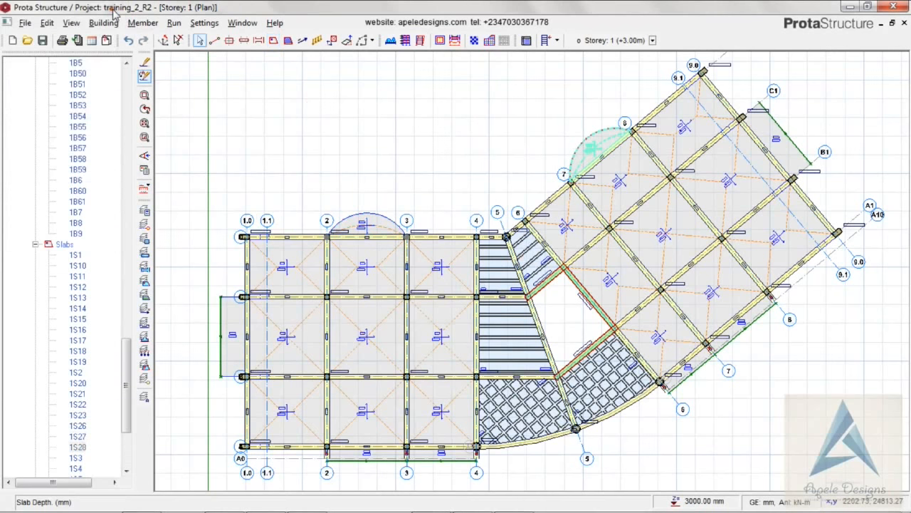
Try the upper-left corner label position on the slab between axes 3–4 and C–D, and restore its centred label
left_click(440, 266)
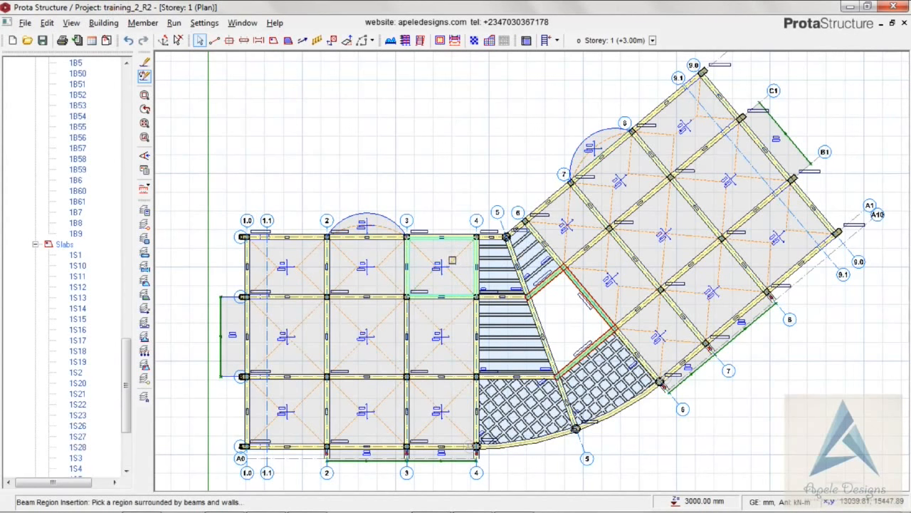
double_click(453, 260)
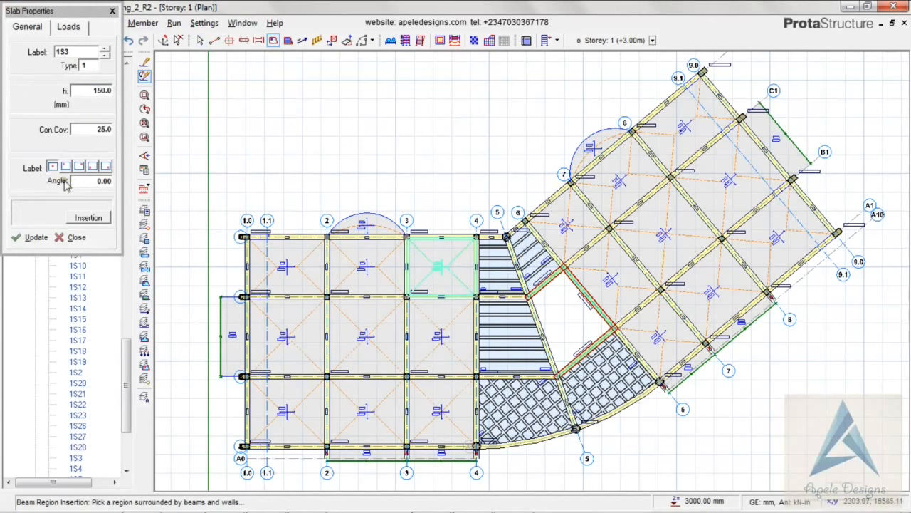
left_click(66, 168)
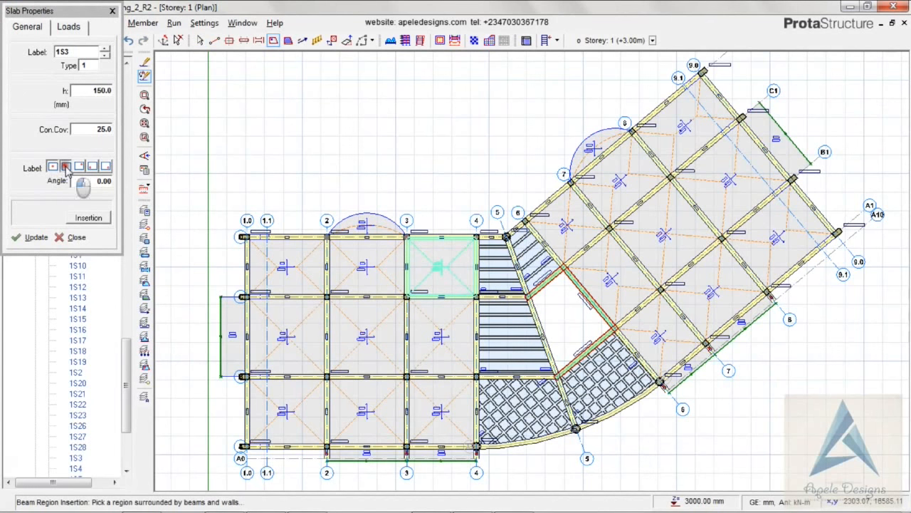
left_click(37, 240)
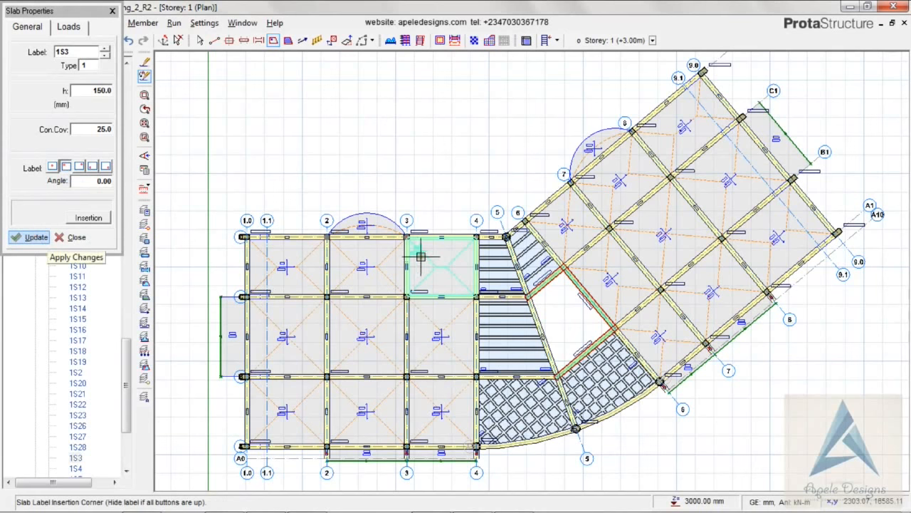
left_click(418, 247)
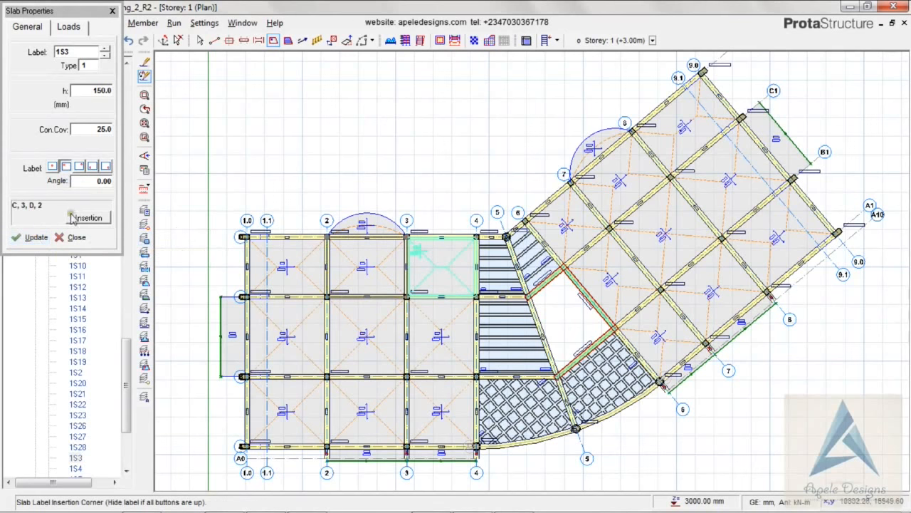
left_click(52, 166)
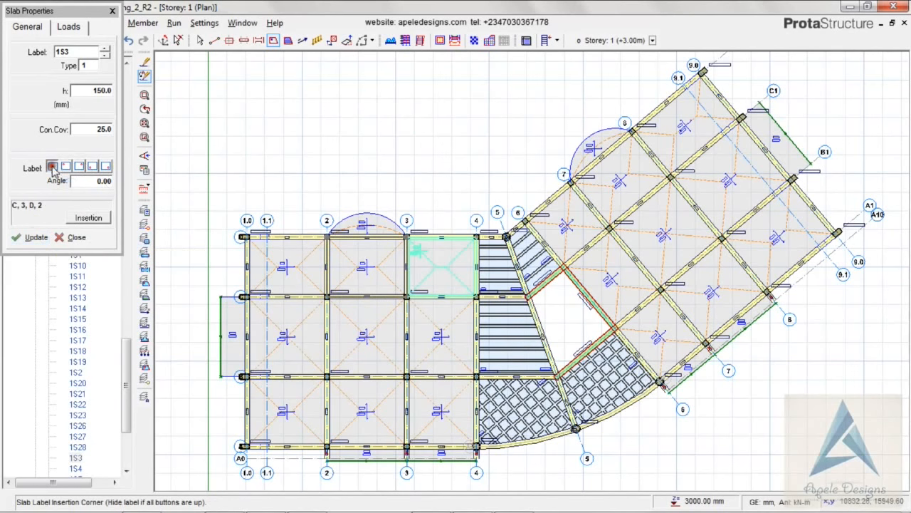
left_click(32, 240)
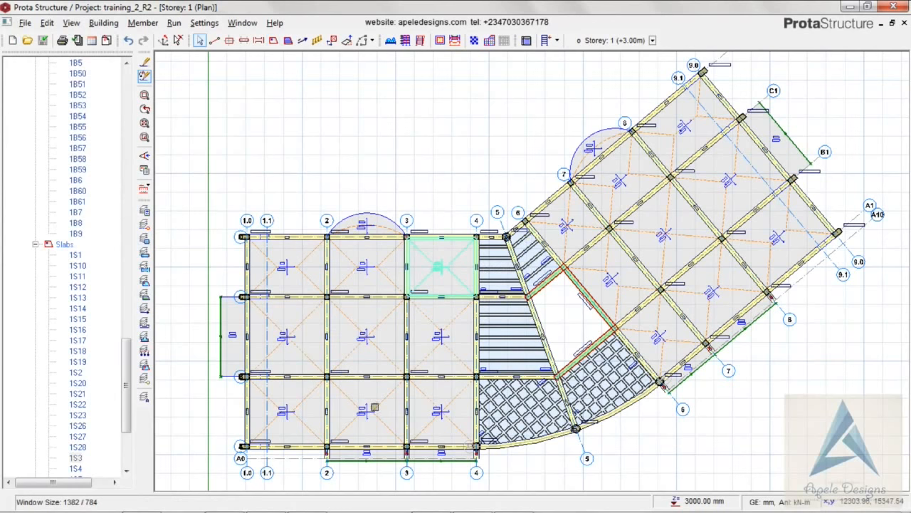
Determine the types of all slabs in the storey automatically, using a minimum edge coverage ratio of 70%
right_click(64, 246)
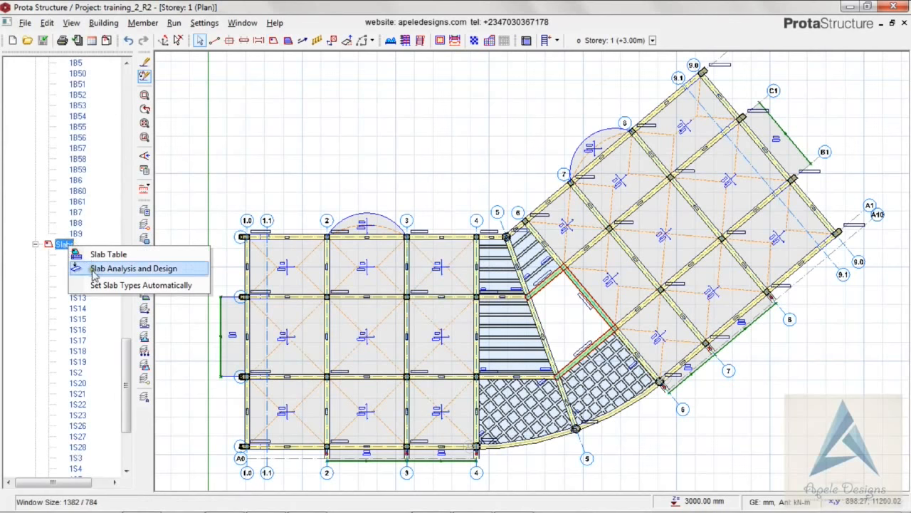
left_click(105, 287)
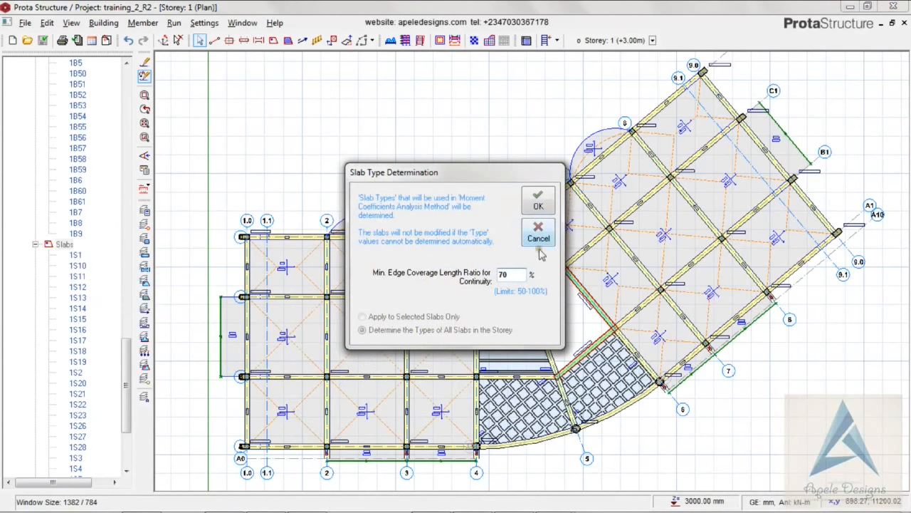
left_click(537, 203)
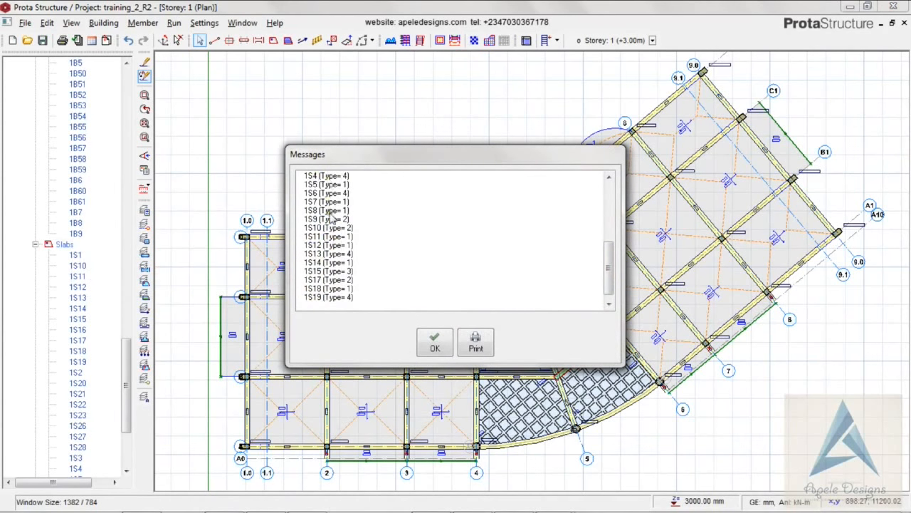
left_click(434, 344)
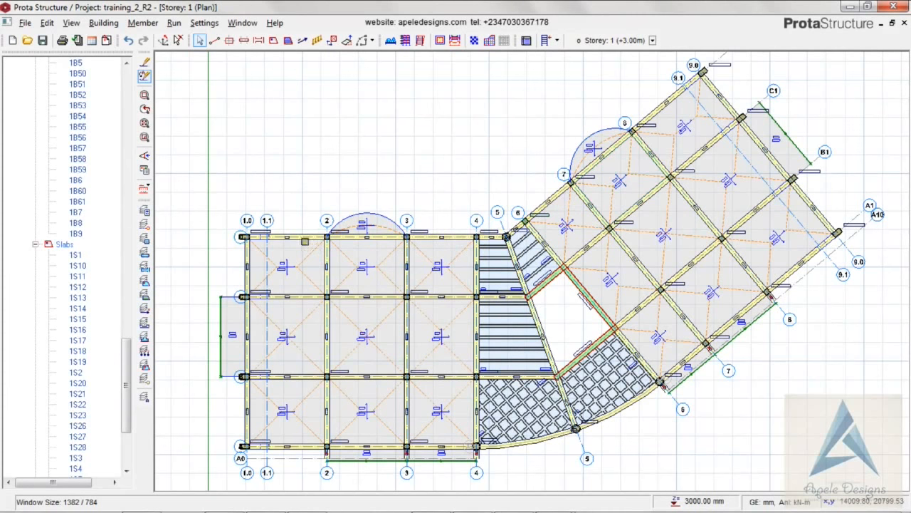
Add a wall load named "225 block wall - Nigeria" to the wall types library and colour it DarkGray
mouse_move(298, 238)
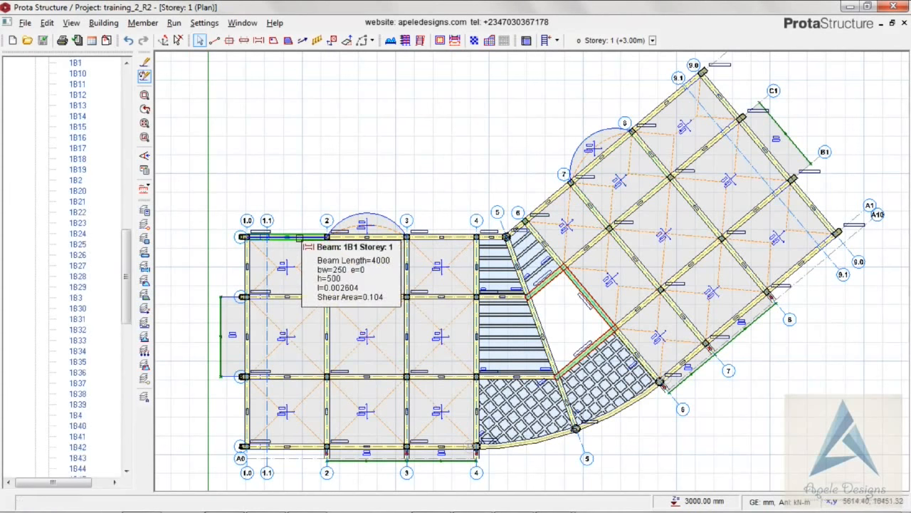
left_click(142, 22)
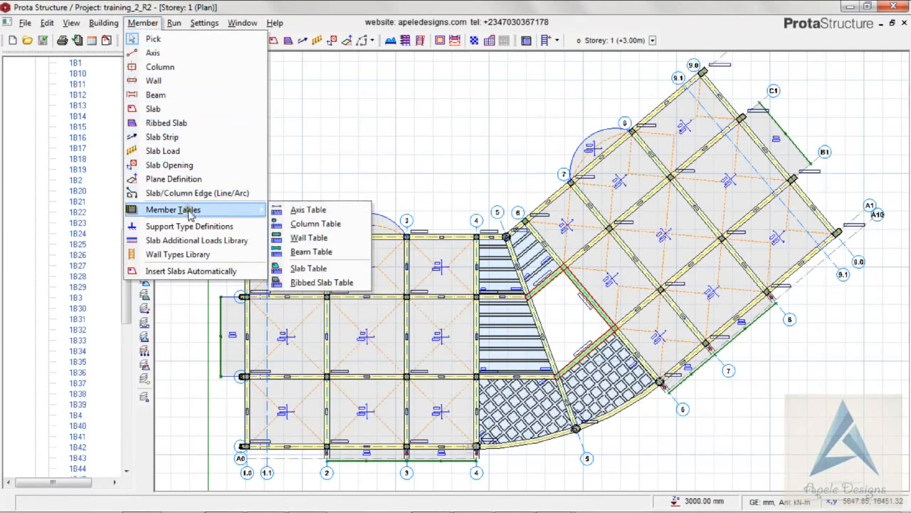
left_click(190, 258)
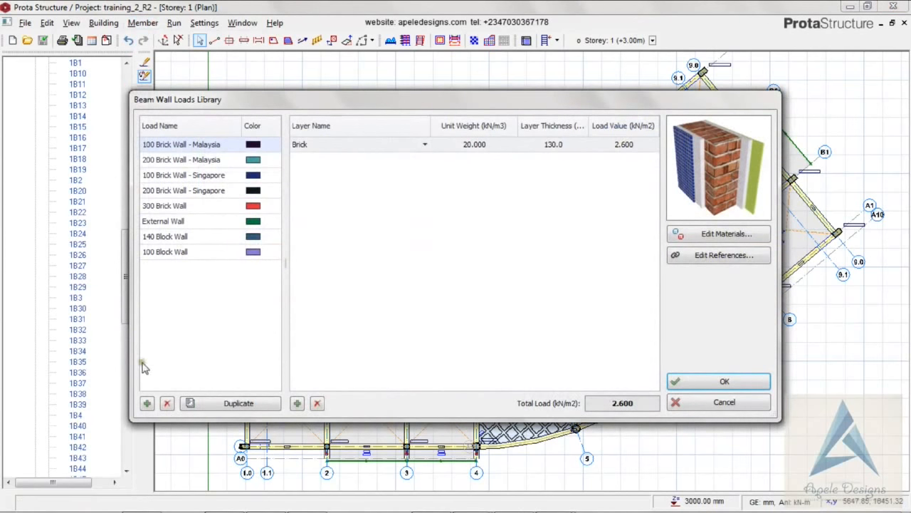
left_click(147, 403)
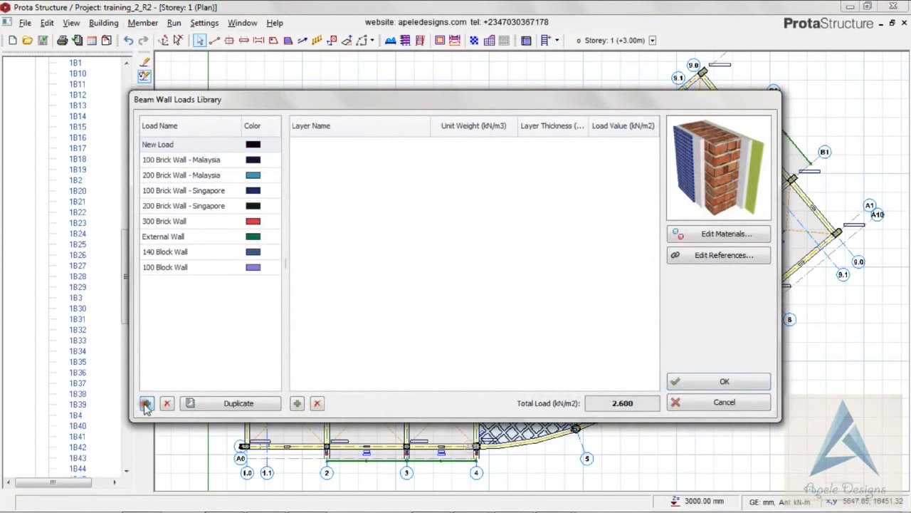
left_click(177, 144)
type("225 block wall - Nigeria")
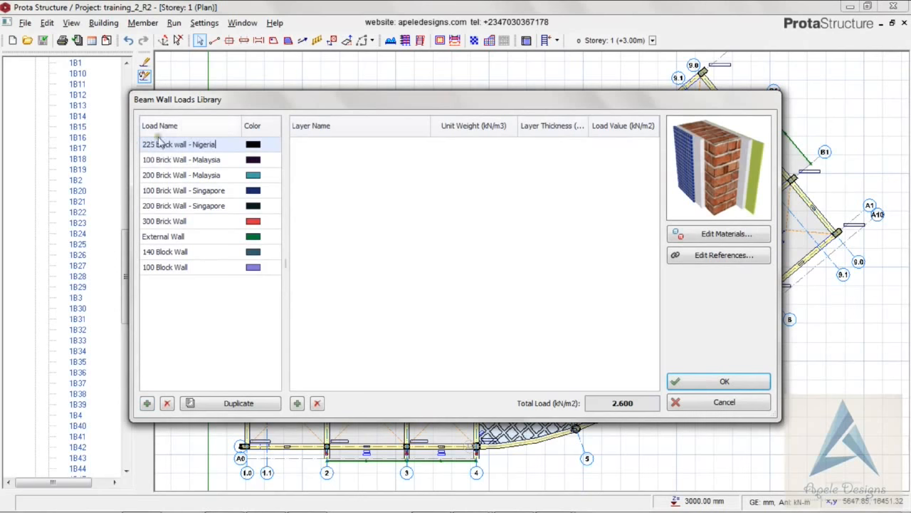
left_click(272, 145)
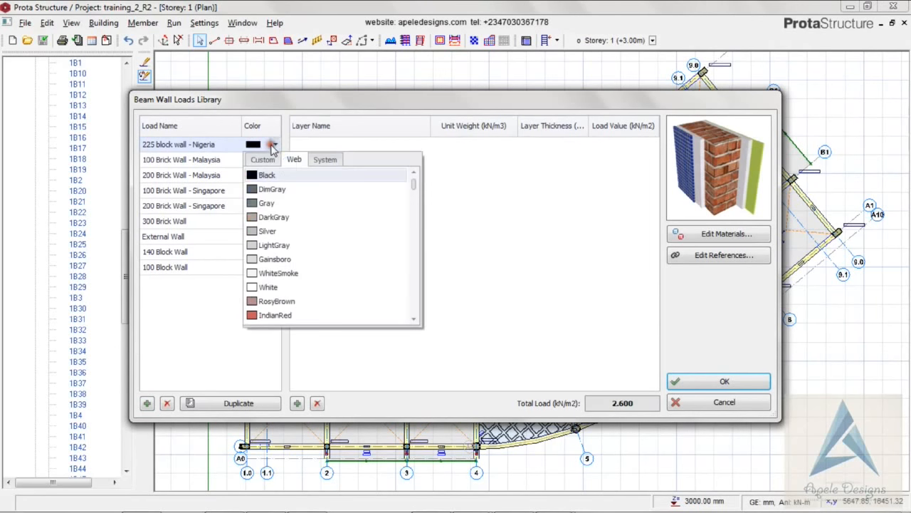
left_click(265, 220)
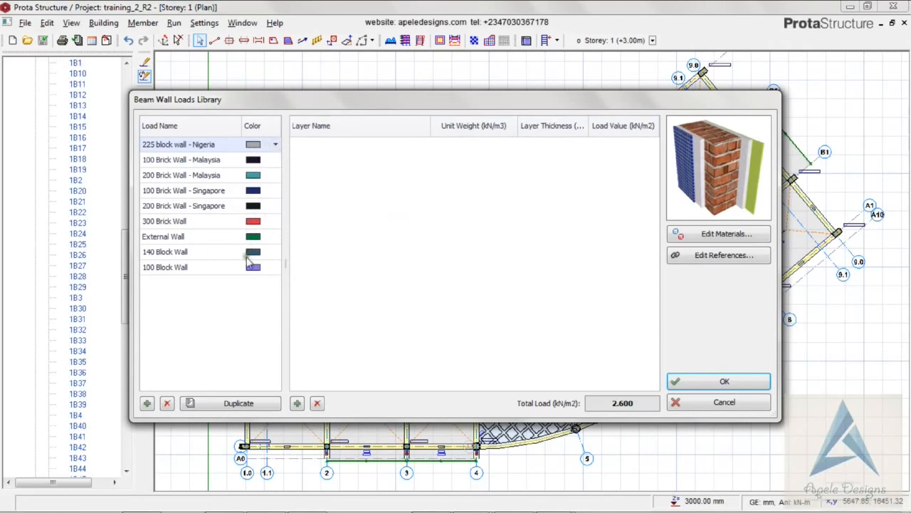
Add a layer to the 225 block wall load and create a material "Our block" with unit weight 12.76 kN/m3
left_click(297, 403)
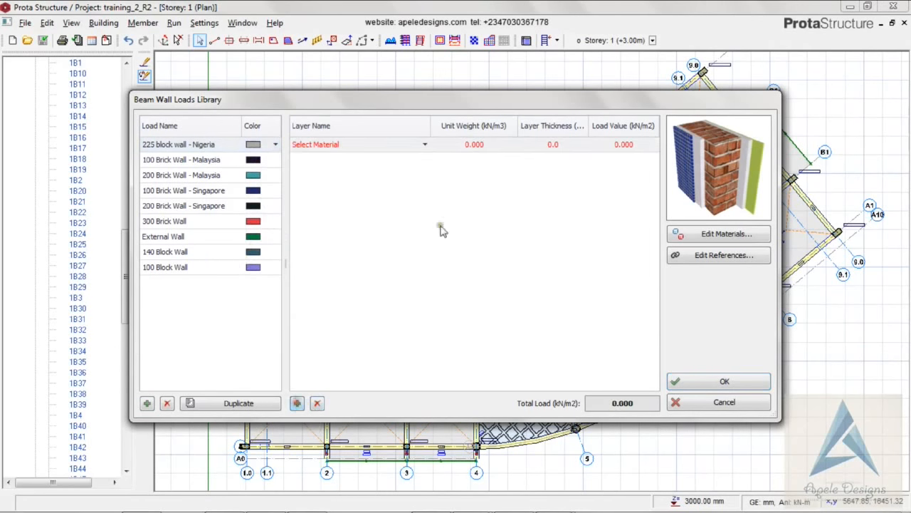
left_click(425, 146)
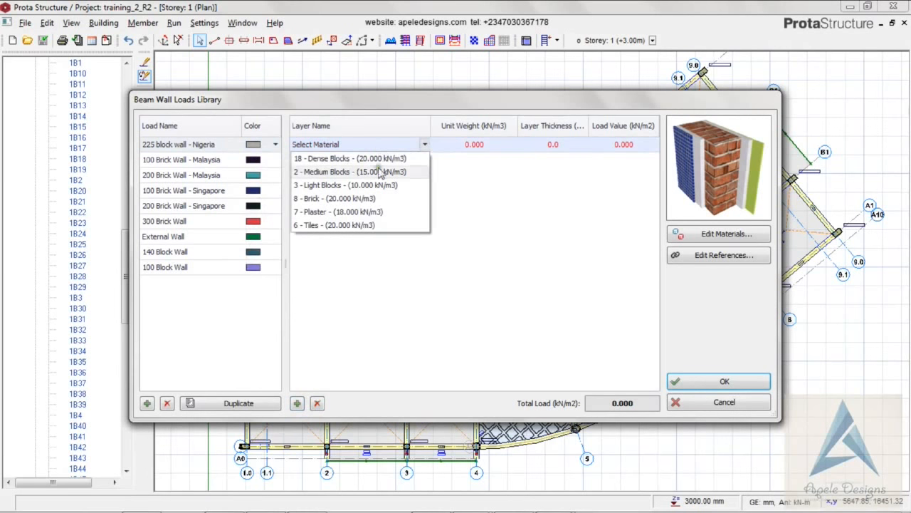
left_click(366, 143)
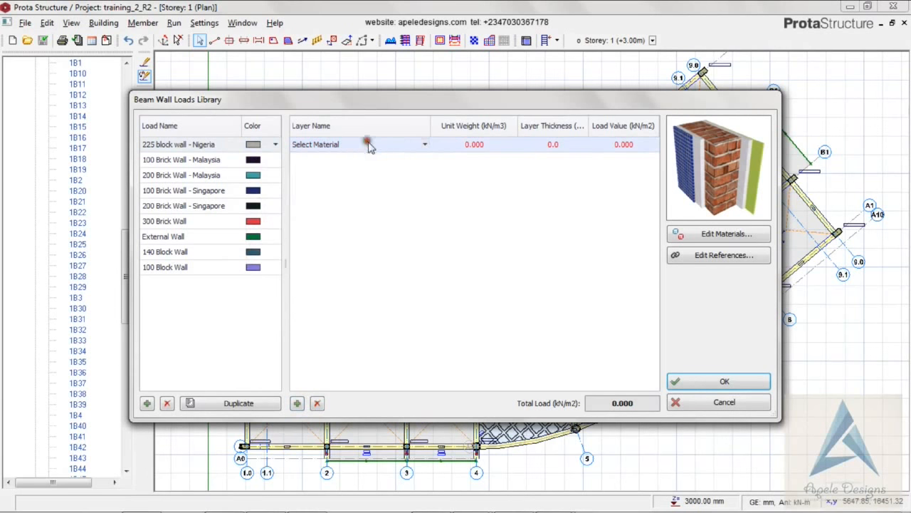
left_click(721, 235)
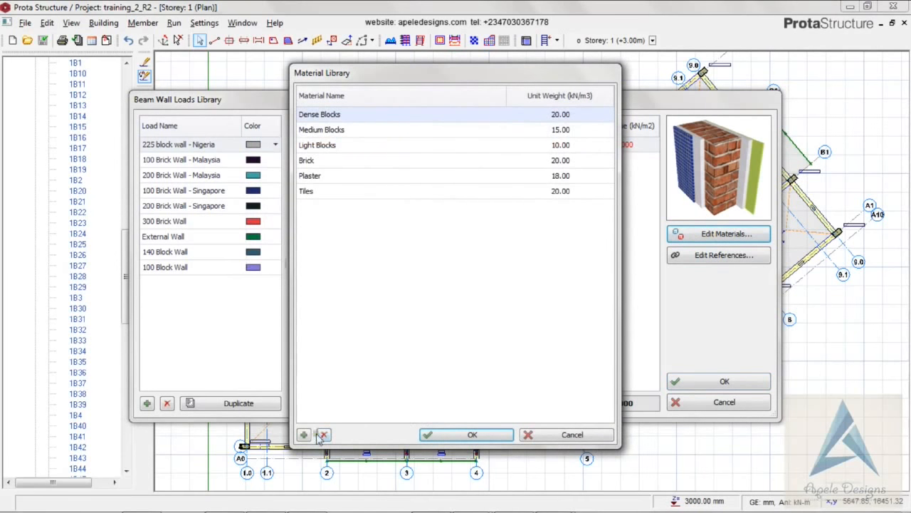
left_click(303, 435)
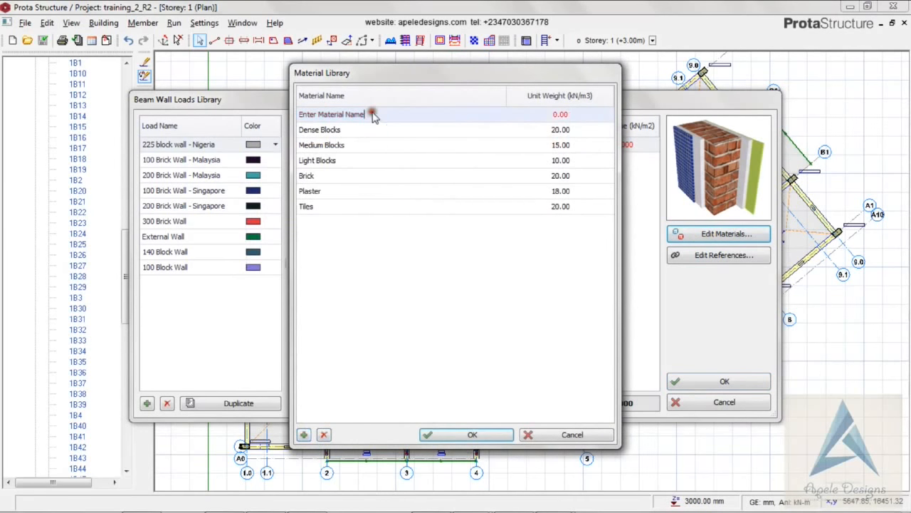
left_click_drag(375, 115, 306, 121)
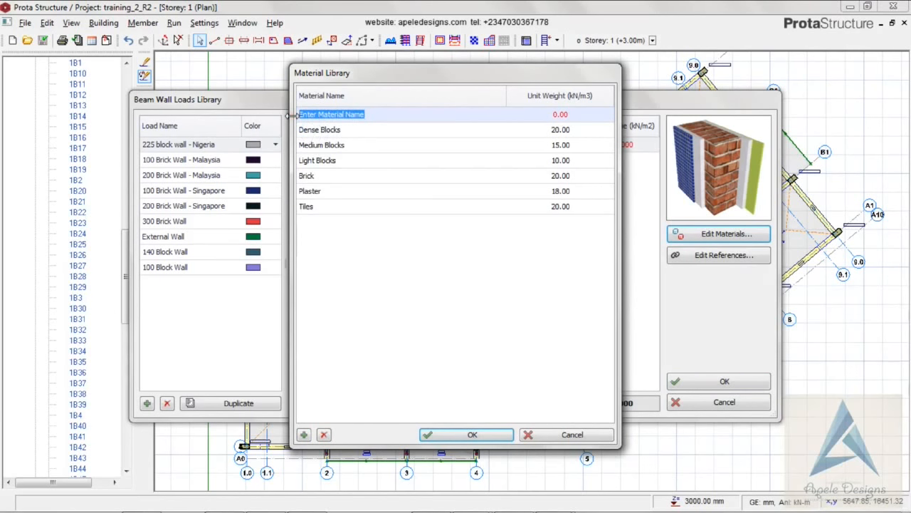
type("Our block")
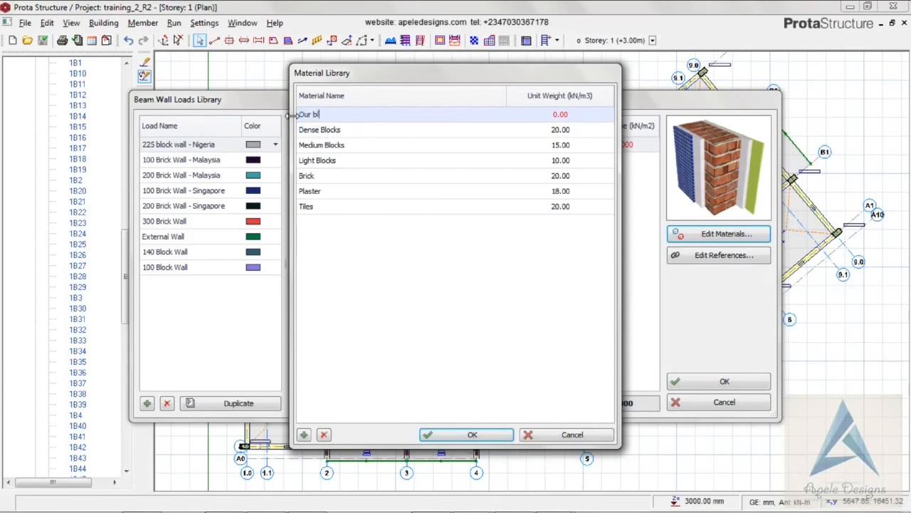
left_click(561, 114)
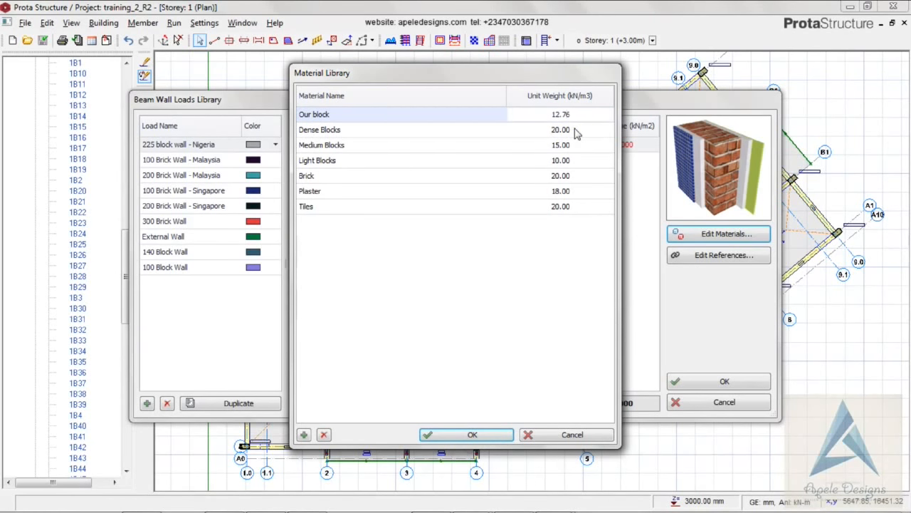
left_click(454, 433)
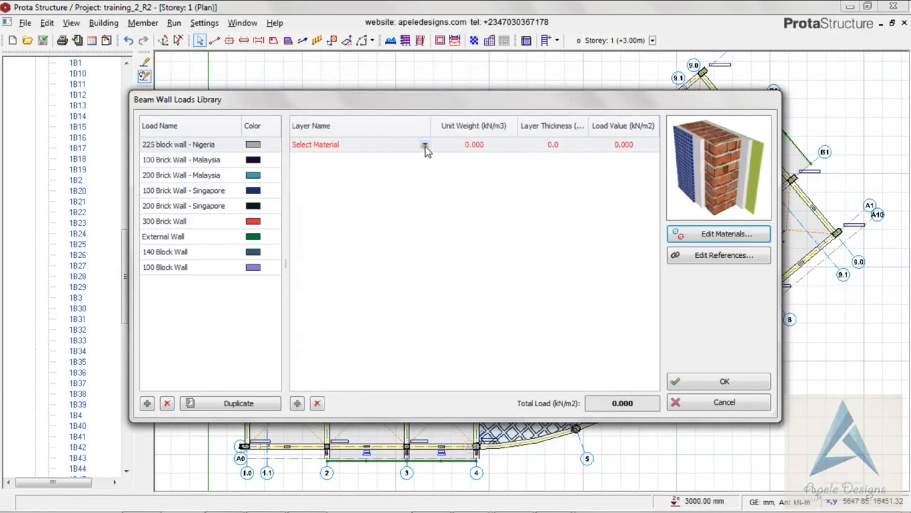
Assign the "Our block" material to the wall load's first layer and set its thickness to 225
left_click(424, 146)
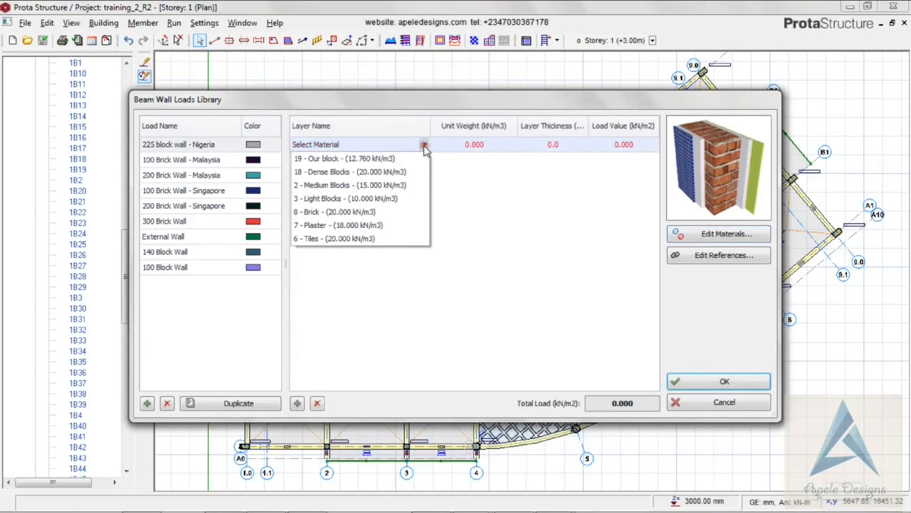
left_click(390, 158)
left_click(569, 146)
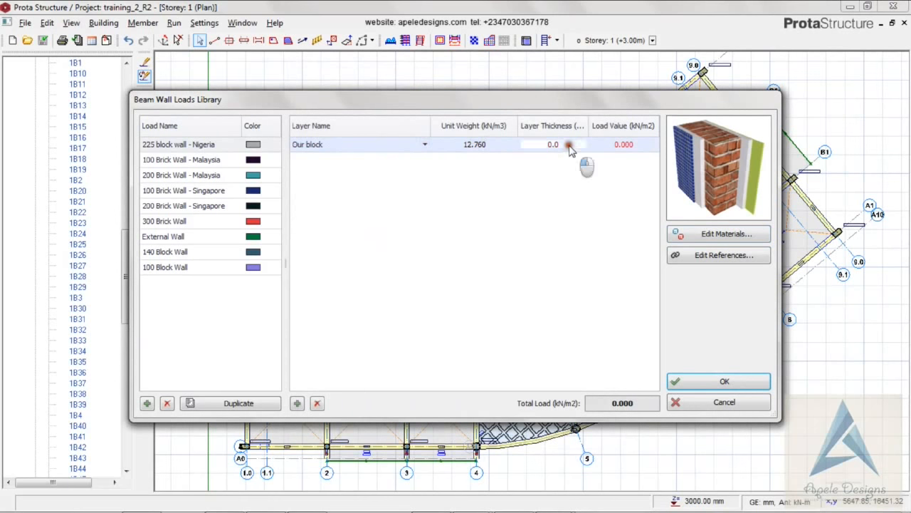
left_click_drag(567, 145, 524, 145)
left_click(528, 172)
left_click(608, 205)
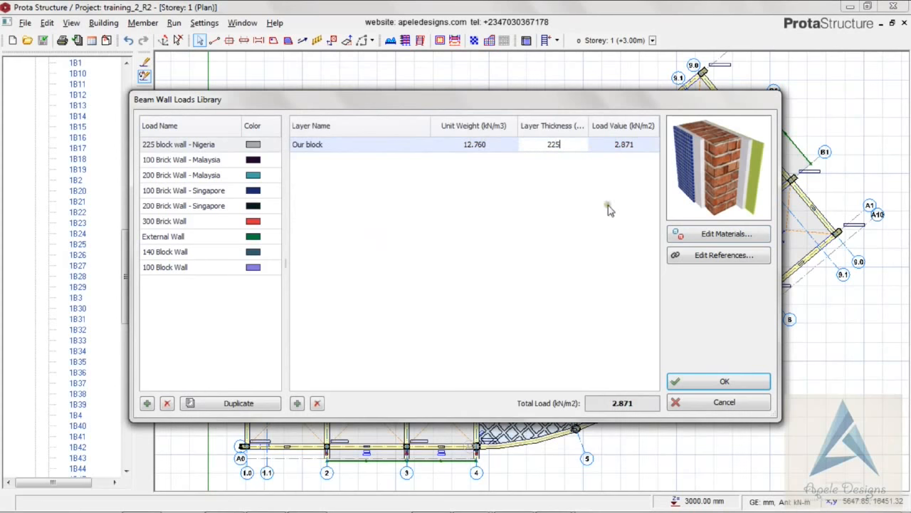
Add a Plaster layer with a thickness of 13 to the 225 block wall load and save the library
left_click(296, 403)
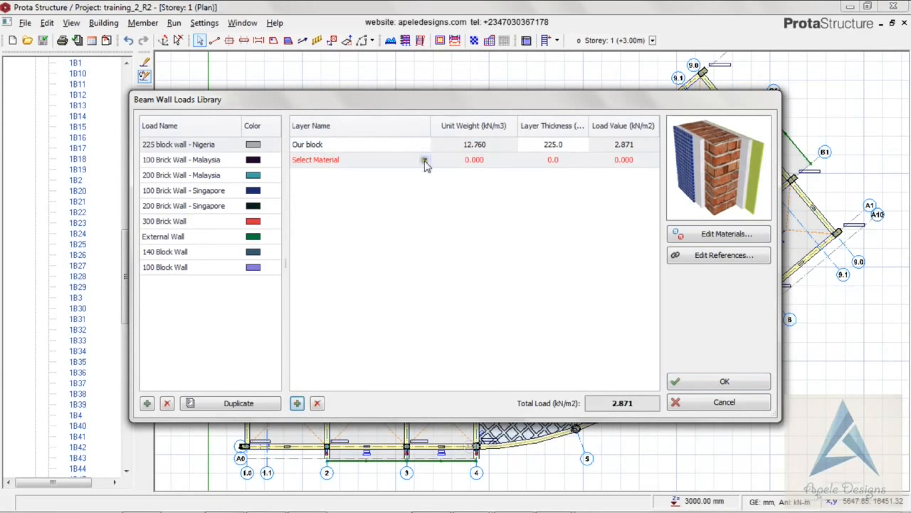
left_click(424, 161)
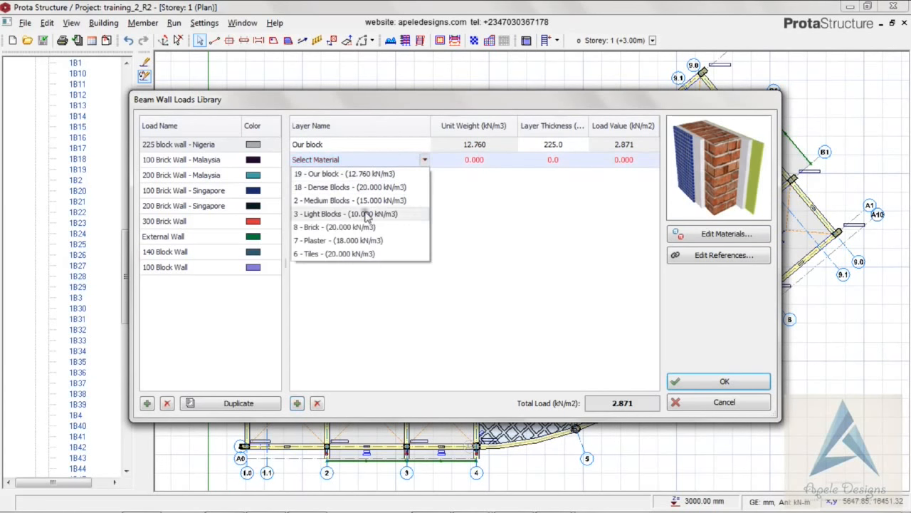
left_click(346, 242)
left_click(557, 161)
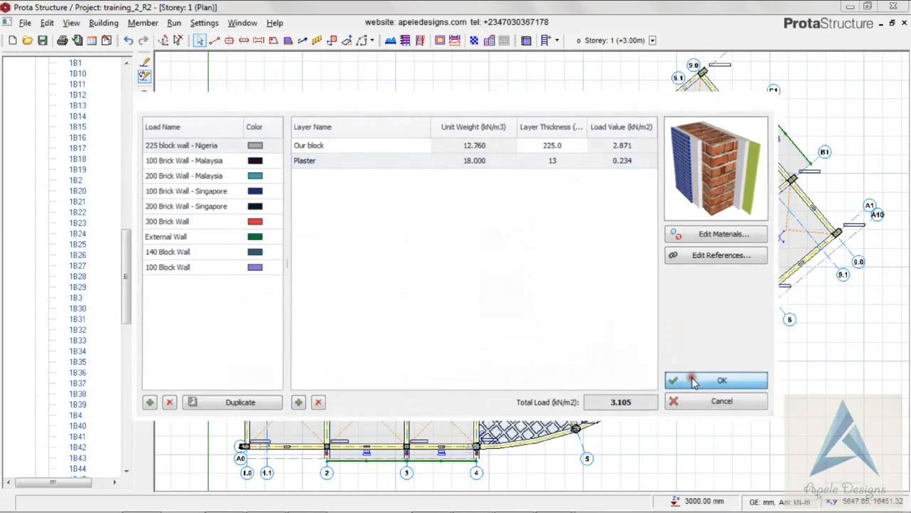
left_click(720, 382)
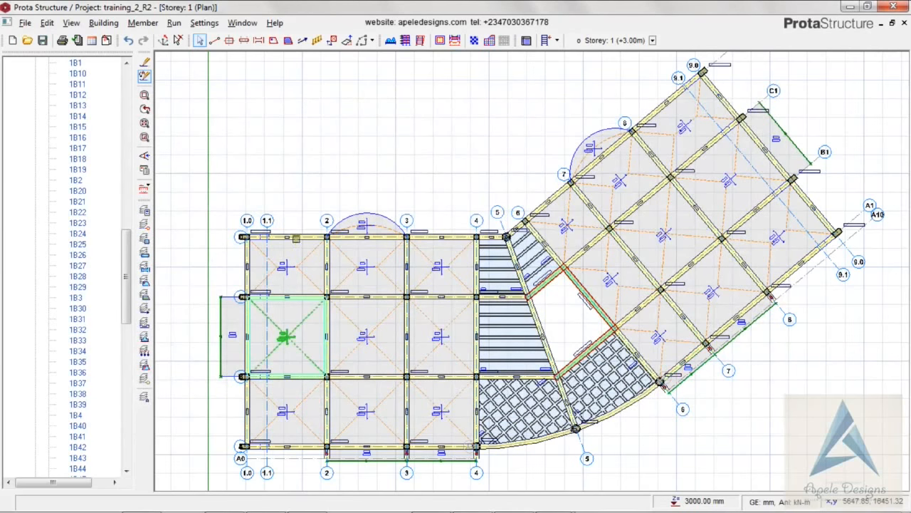
Apply the "225 block wall - Nigeria" load with a 3 m wall height to beam 1B1 between axes 1.0 and 2
left_click(295, 235)
right_click(294, 235)
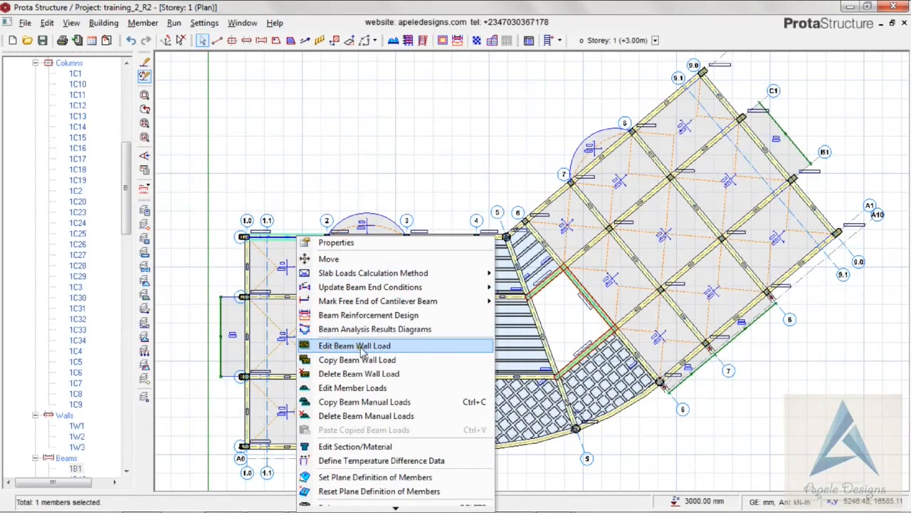
left_click(361, 347)
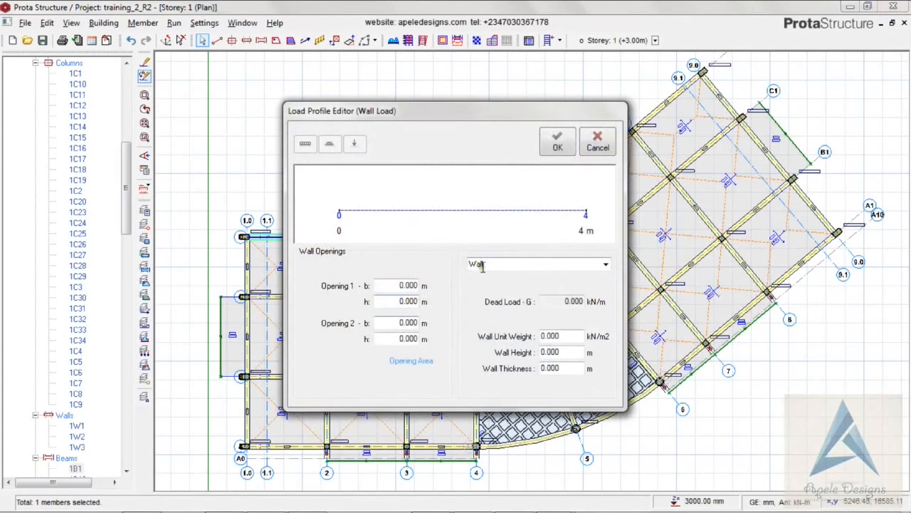
left_click(573, 302)
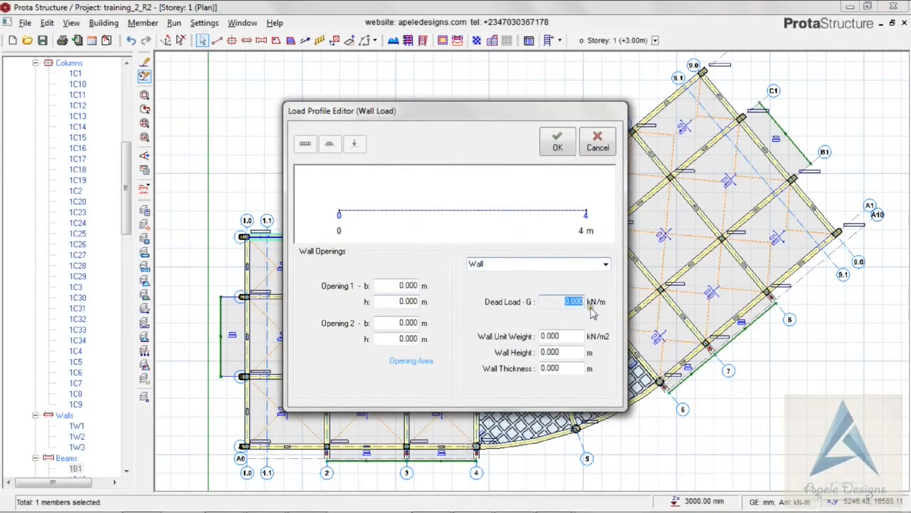
left_click(606, 264)
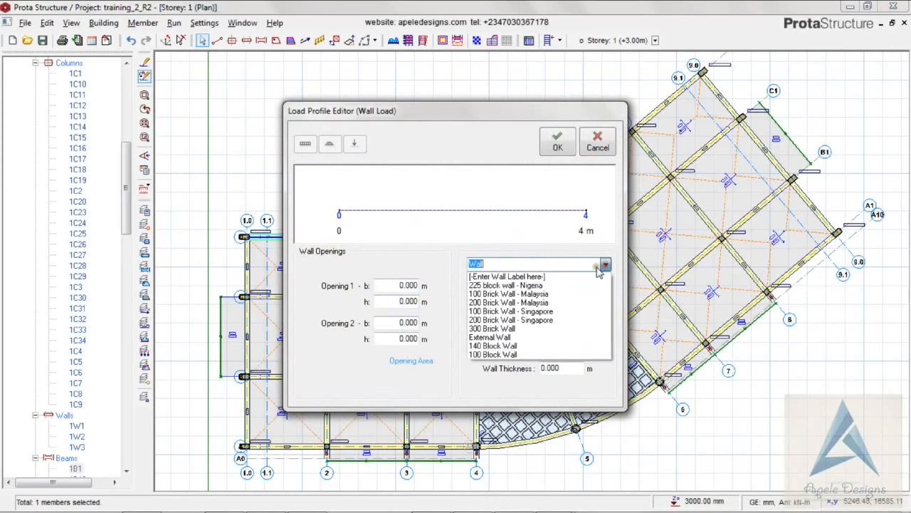
left_click(494, 285)
double_click(566, 351)
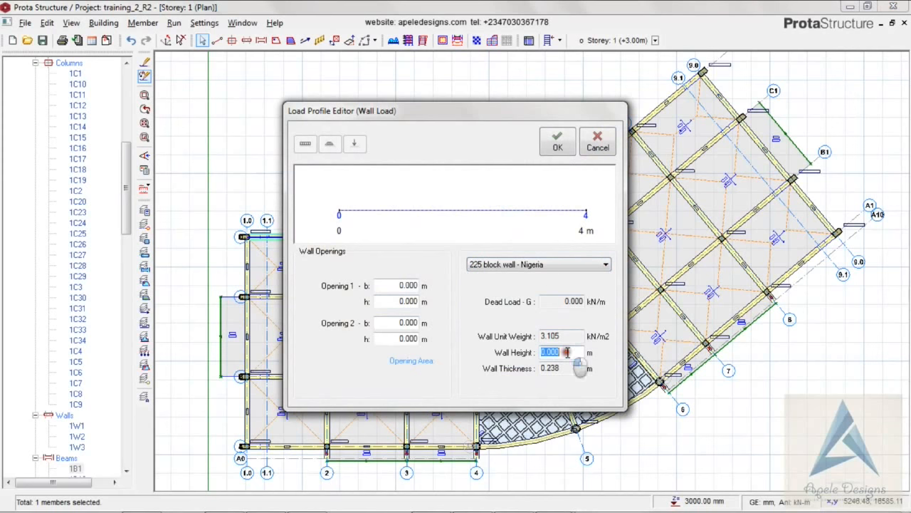
type("3")
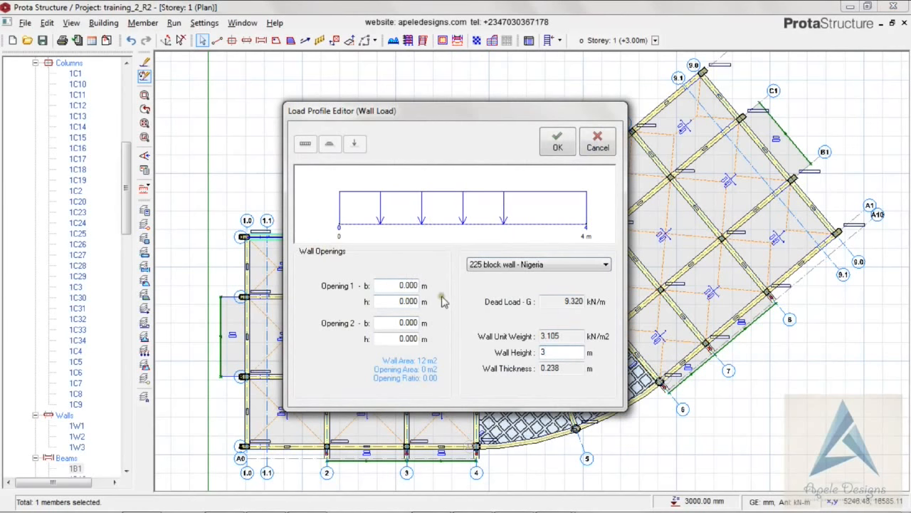
left_click(555, 152)
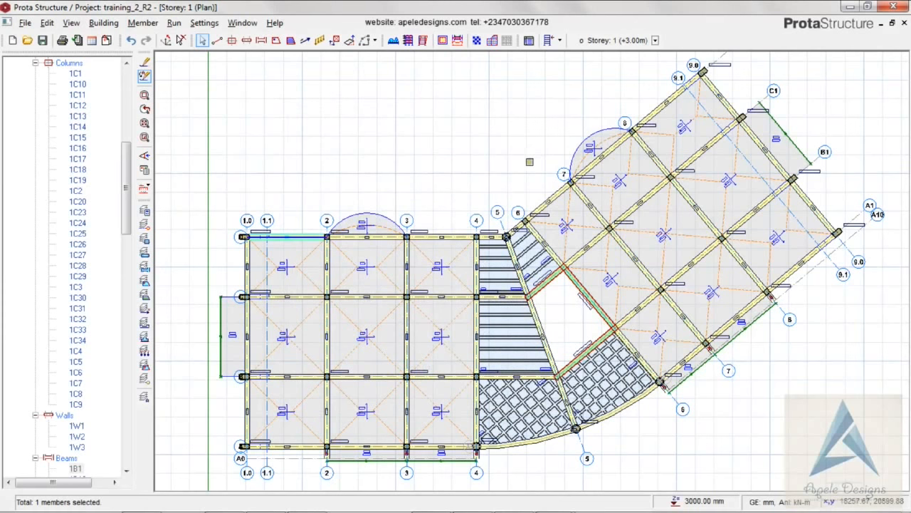
Hide the axes in the plan view and copy the wall load of beam 1B1
mouse_move(293, 235)
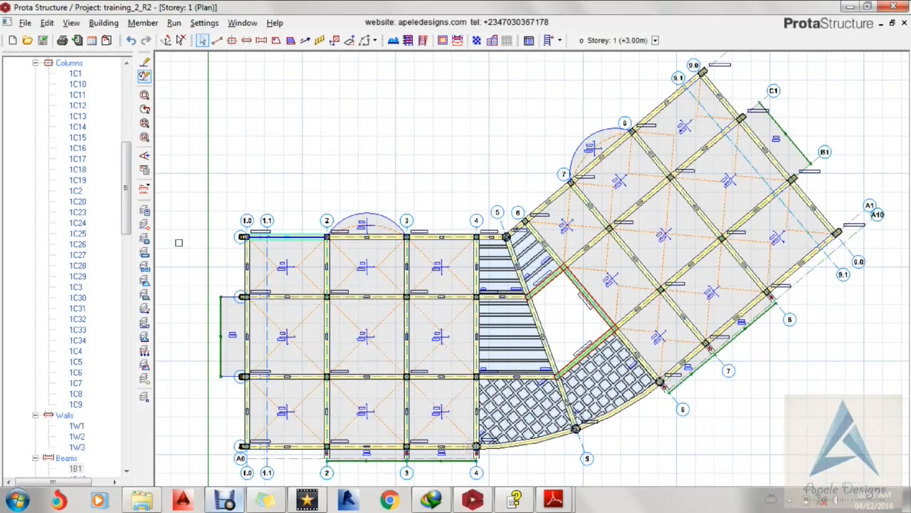
left_click(145, 225)
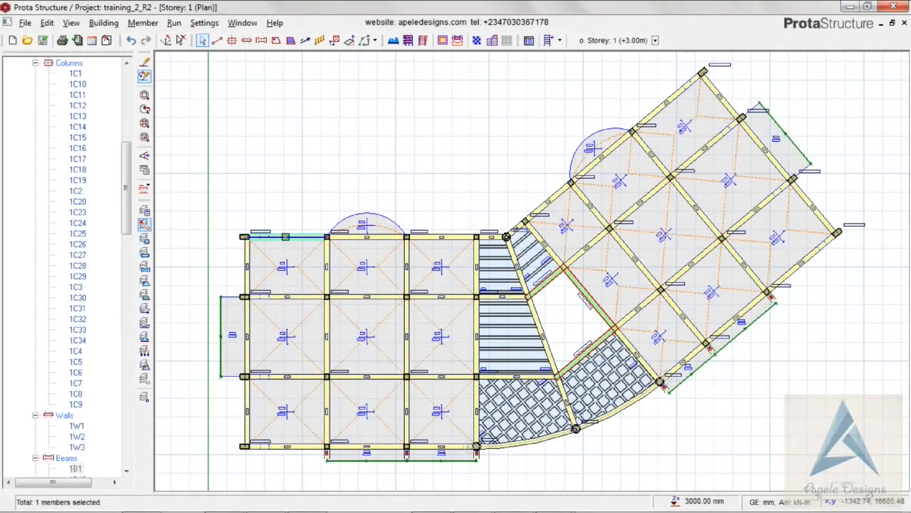
right_click(285, 236)
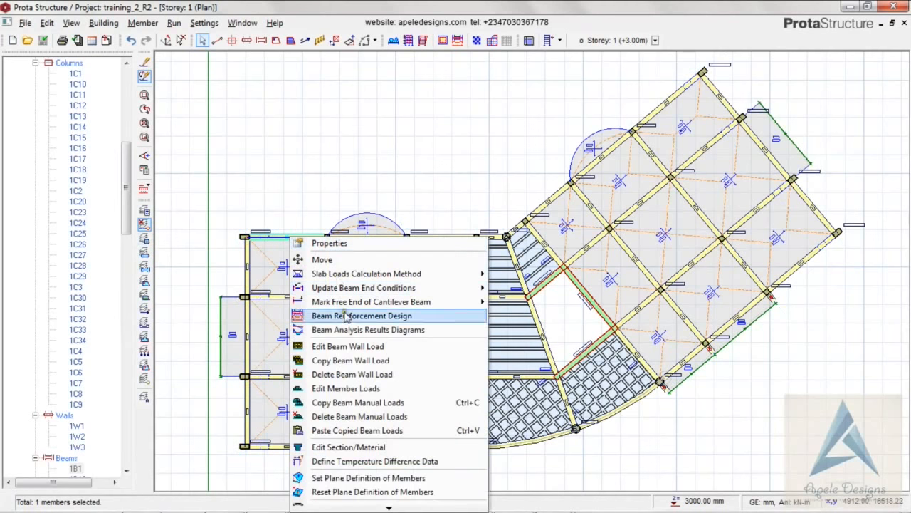
left_click(344, 359)
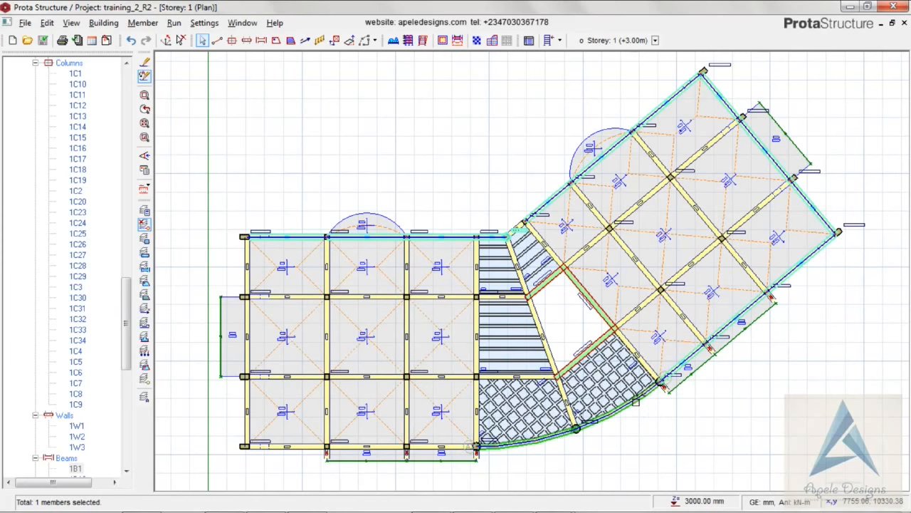
Paste the copied wall load onto all perimeter beams of the storey, accepting replacement of their existing loads, and clear the selection
left_click(634, 400)
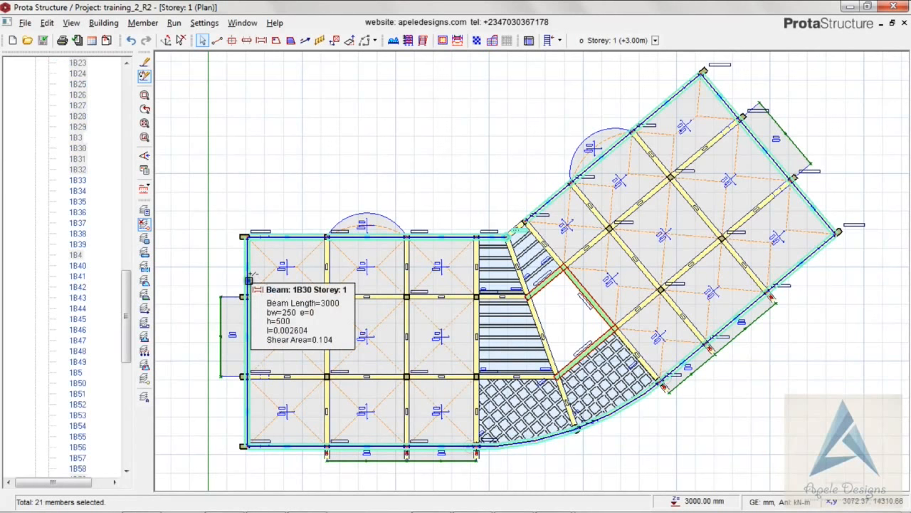
right_click(250, 275)
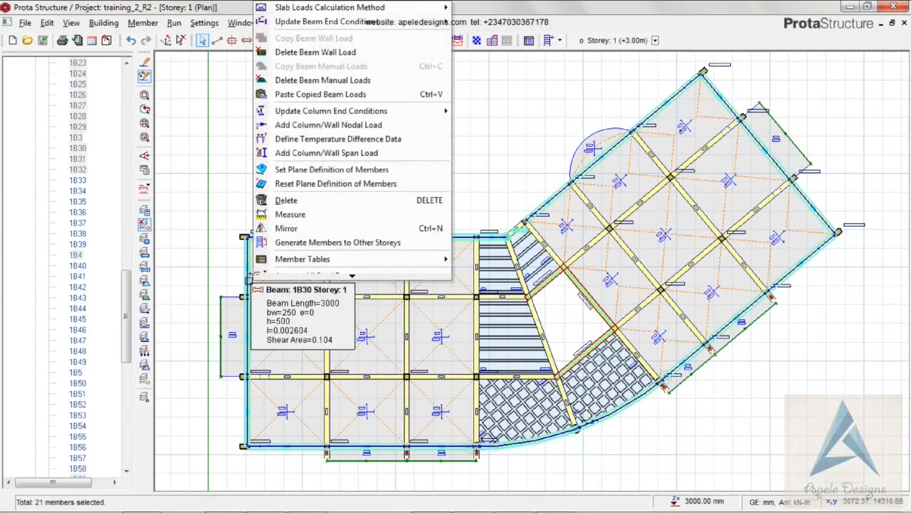
left_click(308, 99)
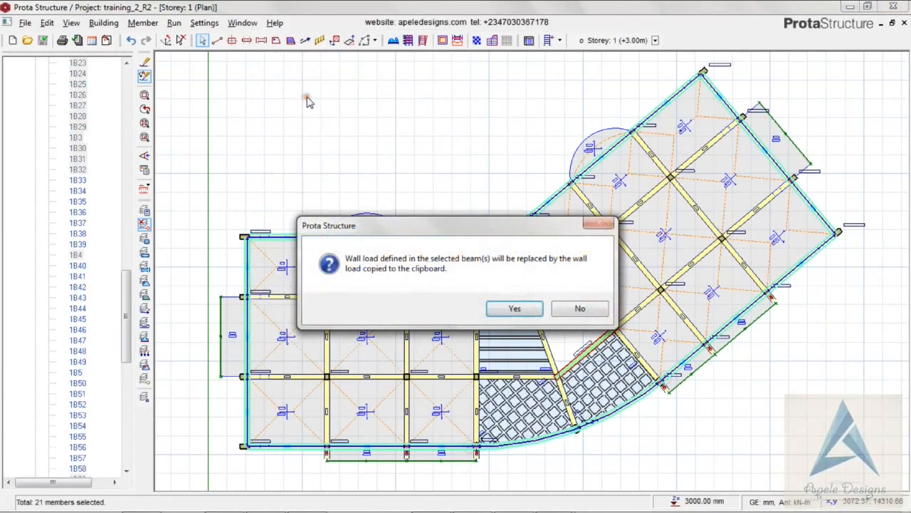
left_click(516, 309)
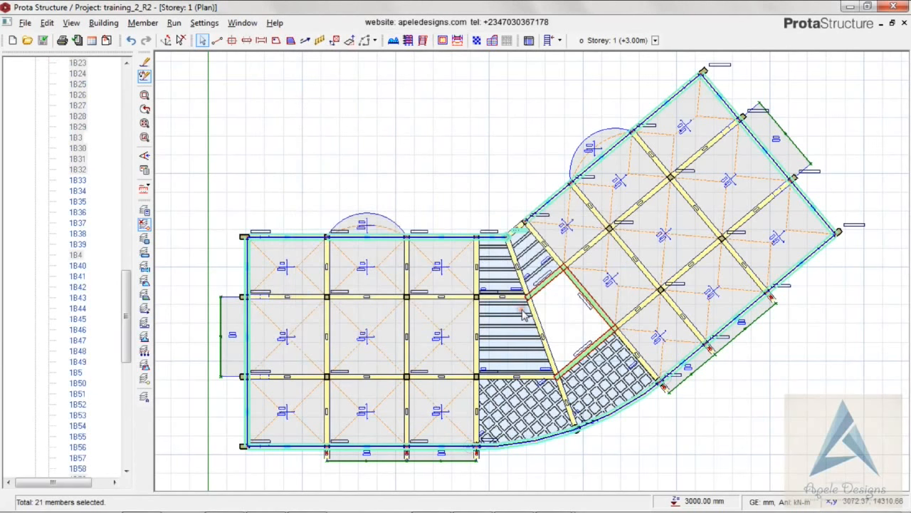
left_click(559, 310)
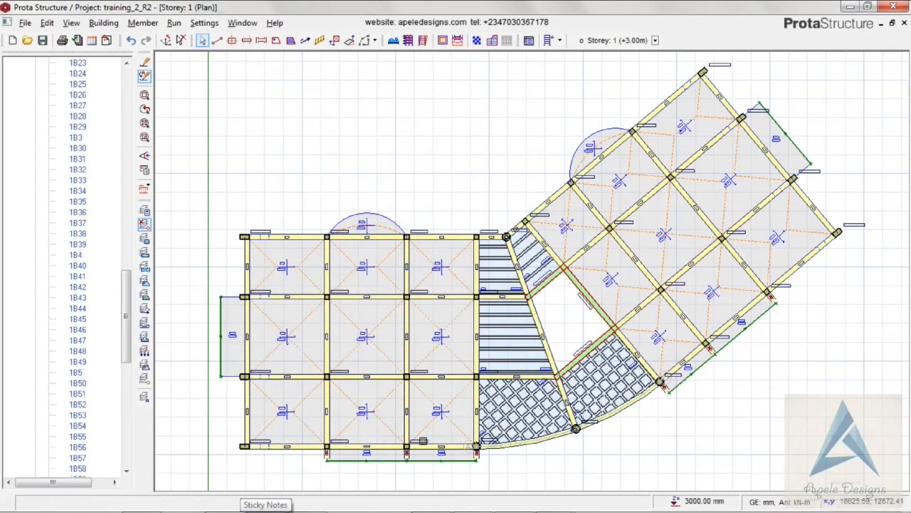
Delete the wall loads from the four beams next to the two lower-edge cantilever slabs on each building wing
left_click(426, 440)
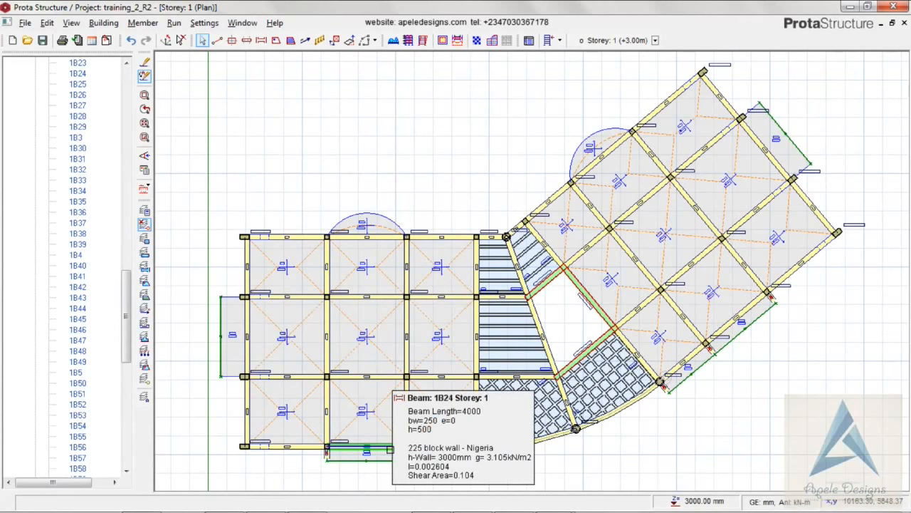
left_click(390, 450)
mouse_move(387, 448)
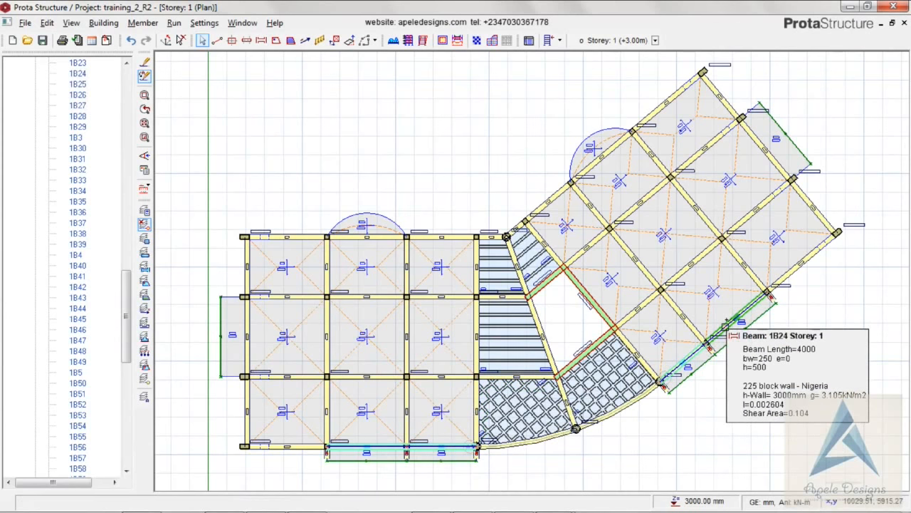
left_click(725, 326)
right_click(724, 326)
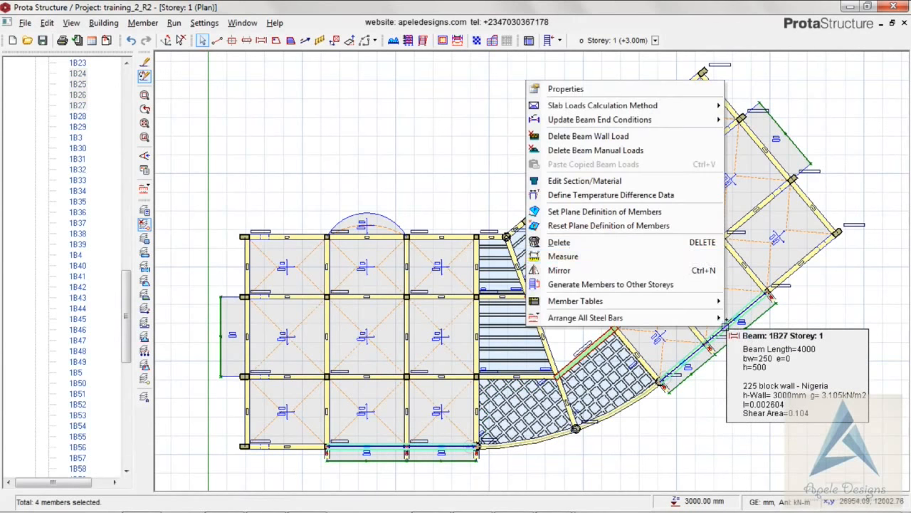
left_click(582, 138)
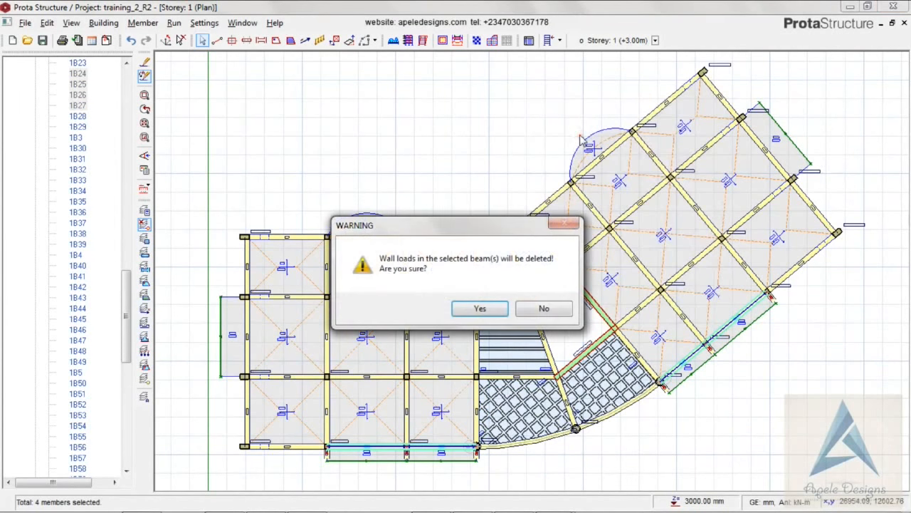
left_click(476, 308)
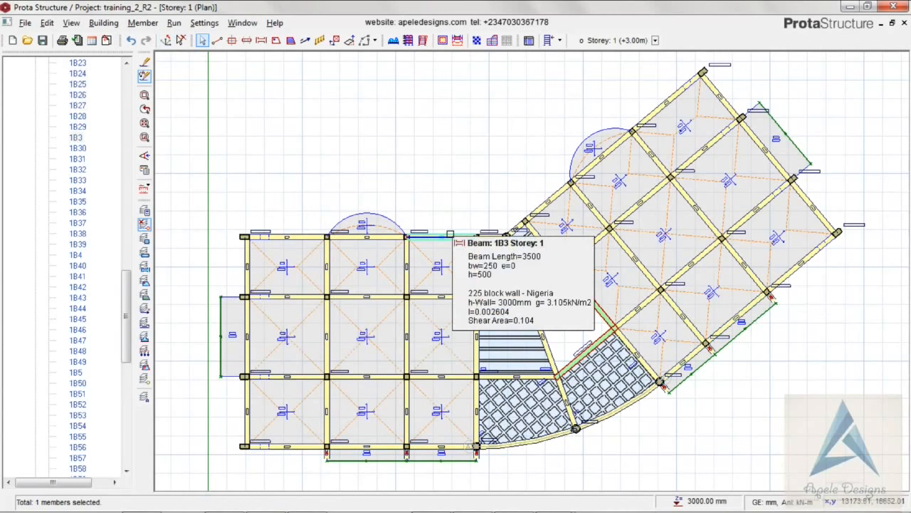
Open the member loads of beam 1B3 and examine the load from slab 1S3
right_click(450, 233)
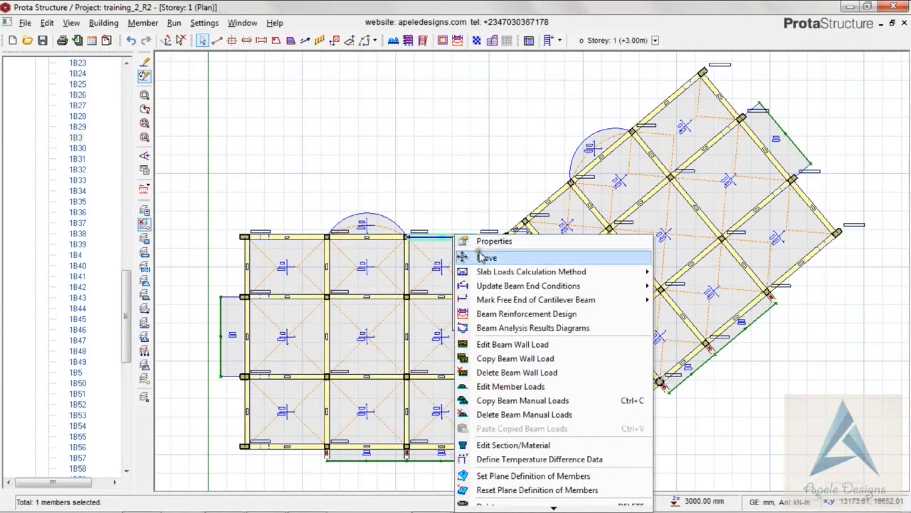
left_click(512, 387)
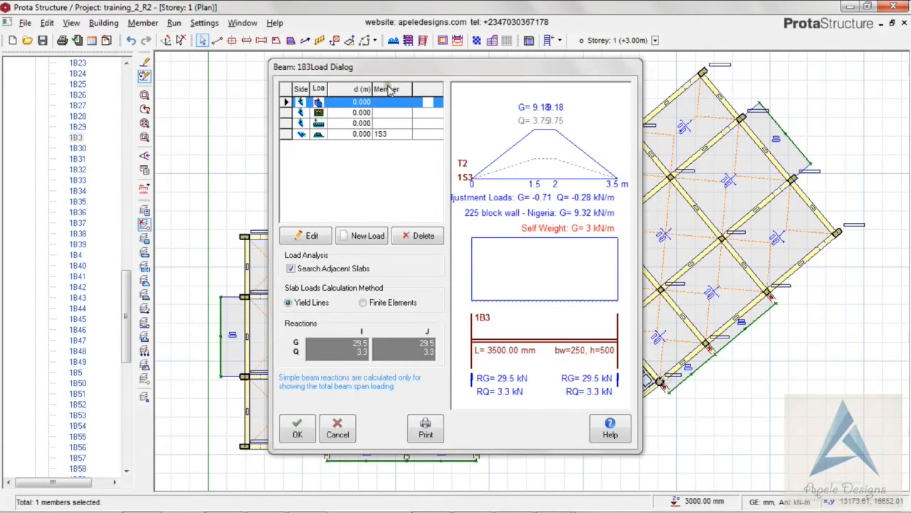
left_click(386, 139)
Add a point load to beam 1B3 at 2 m with dead load 20 kN and imposed load 20 kN
left_click(365, 237)
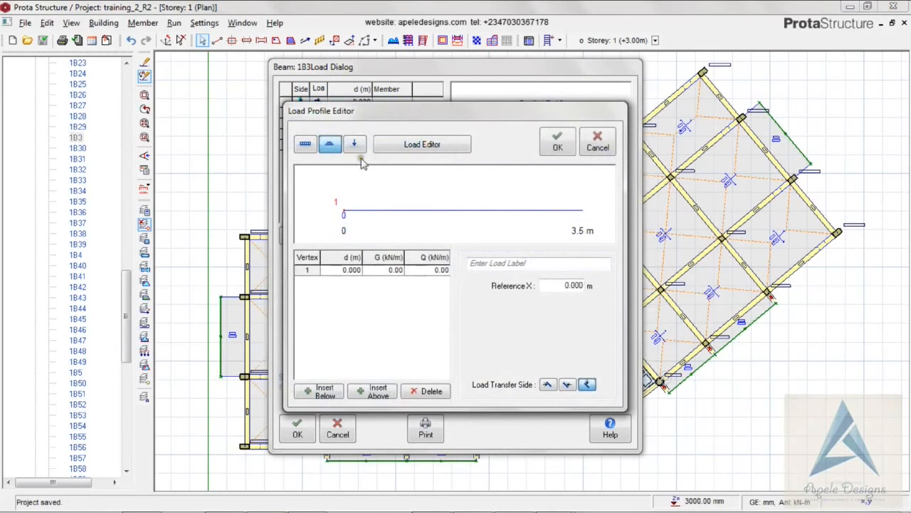
left_click(355, 145)
double_click(562, 285)
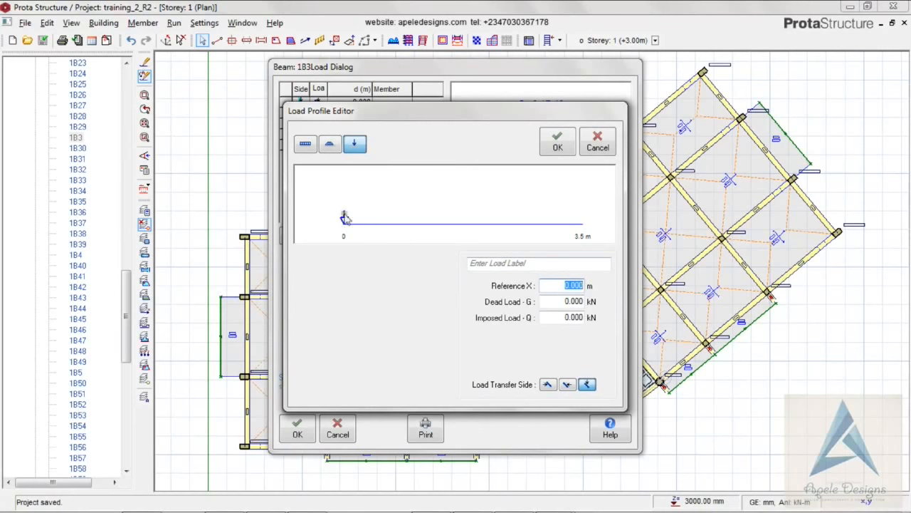
type("2")
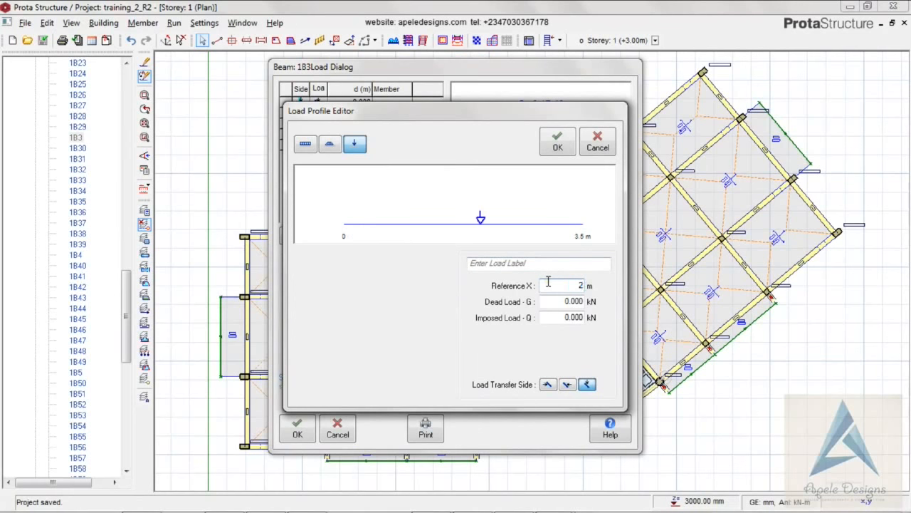
double_click(569, 300)
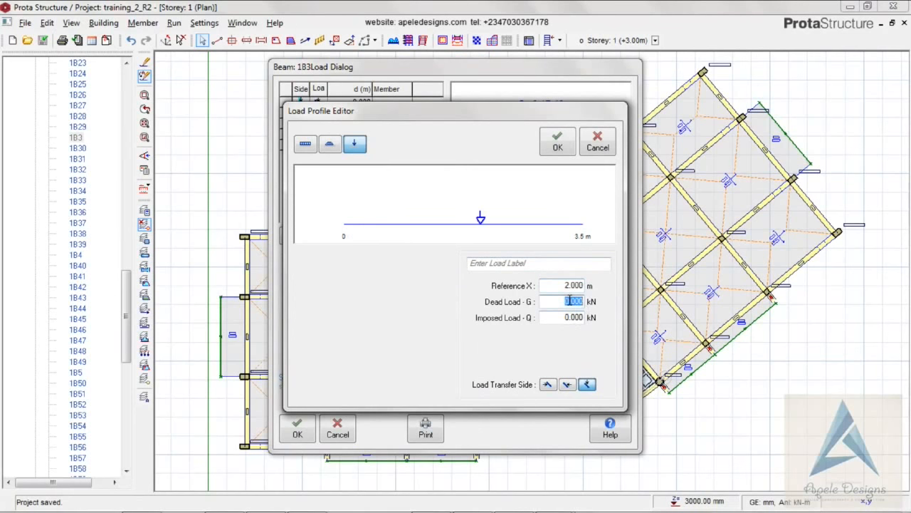
type("20")
double_click(574, 318)
type("2")
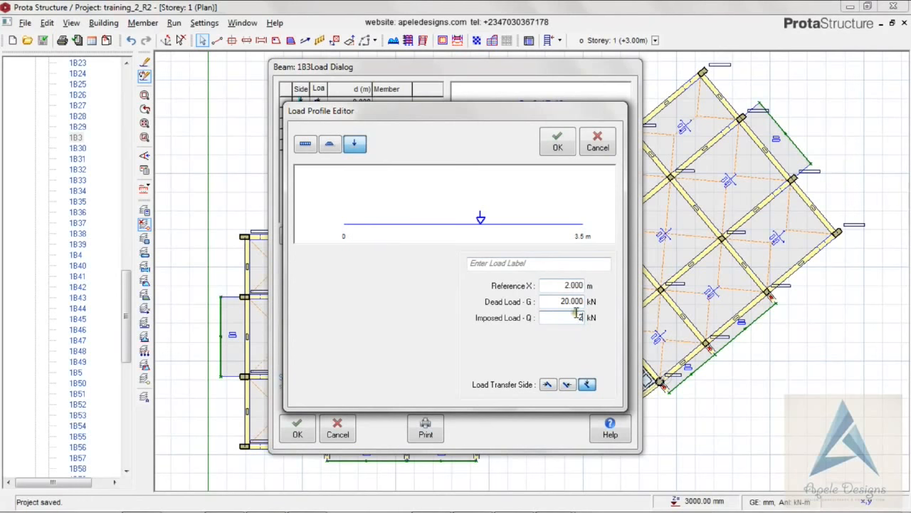
type("0")
left_click(558, 145)
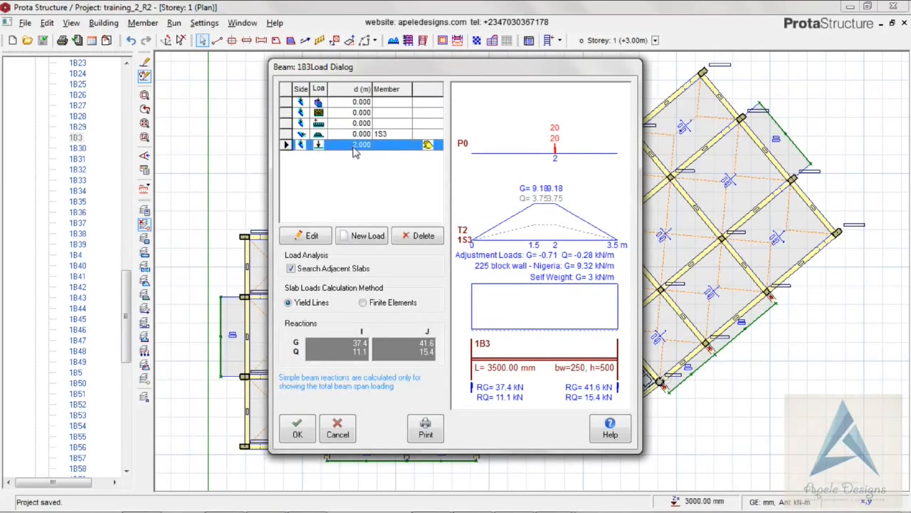
Add a full-length uniform load to beam 1B3 with dead load 10 kN/m and imposed load 10 kN/m
left_click(361, 236)
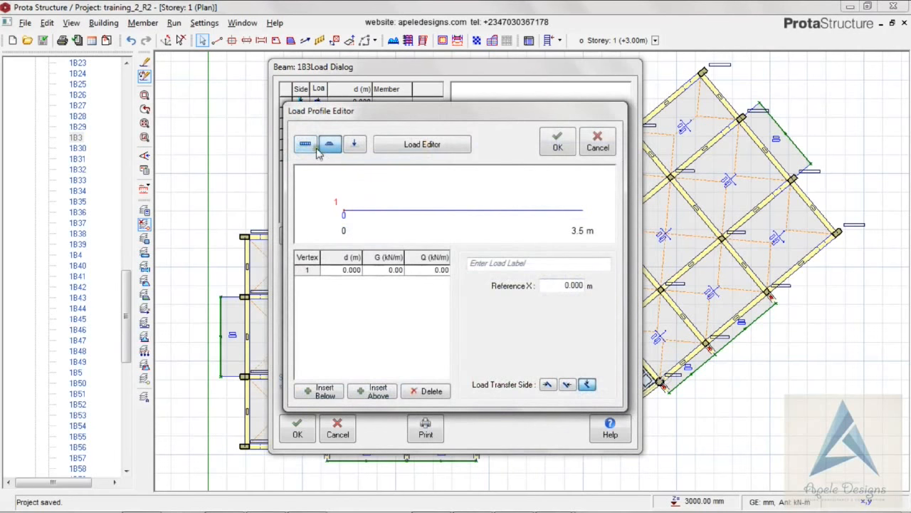
left_click(307, 147)
double_click(571, 303)
type("10")
double_click(562, 318)
type("1")
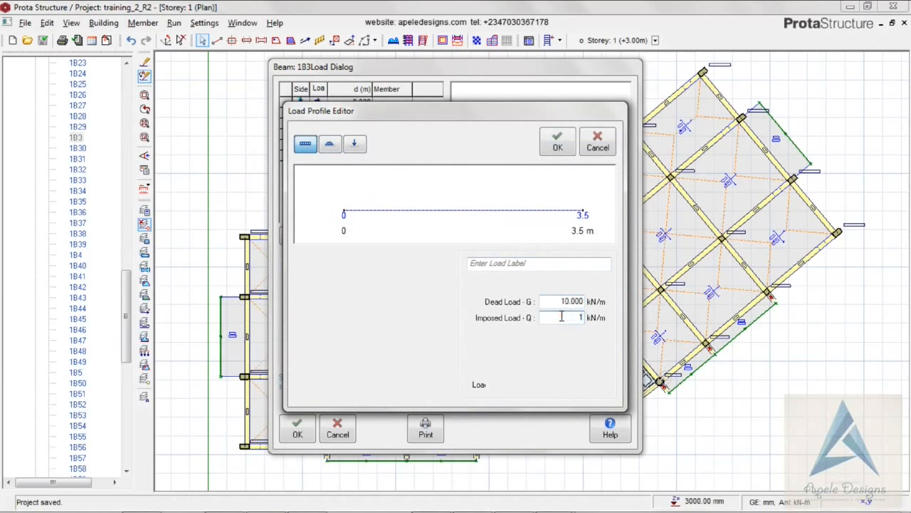
type("0")
left_click(552, 140)
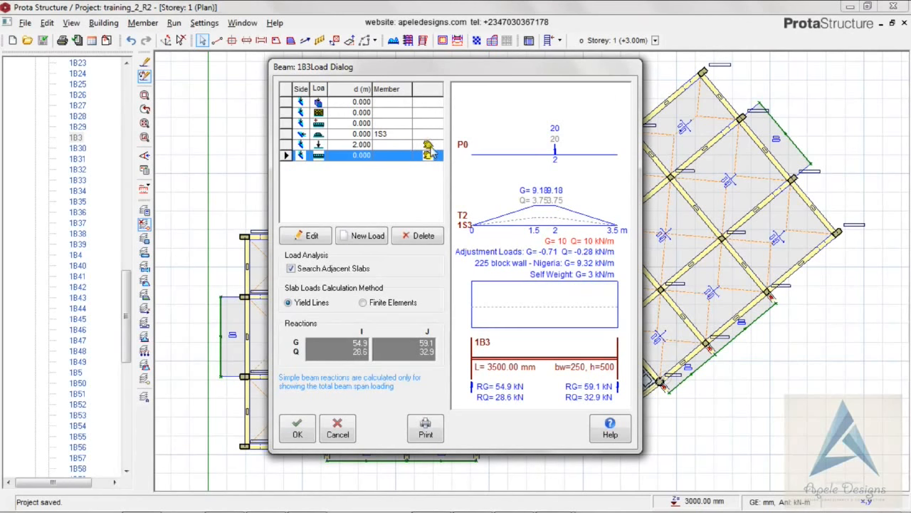
Delete the added uniform load and point load from beam 1B3
left_click(426, 236)
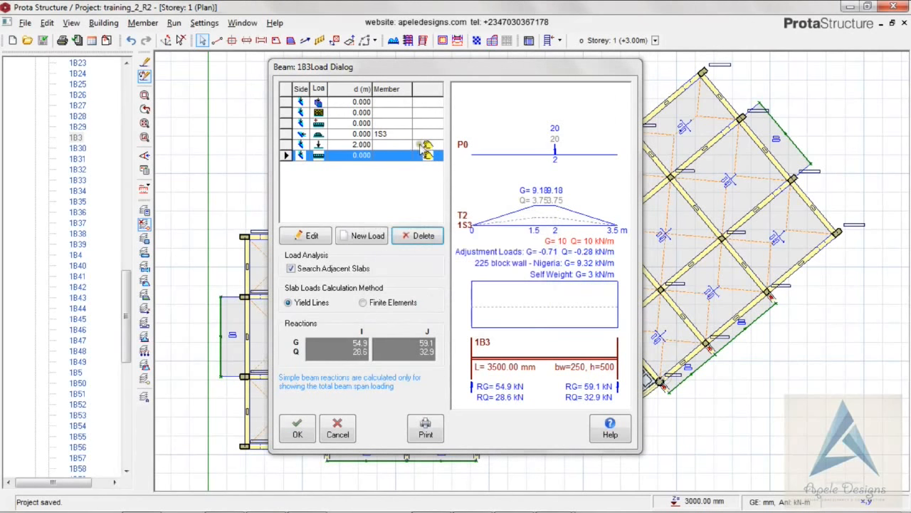
key("Return")
left_click(420, 240)
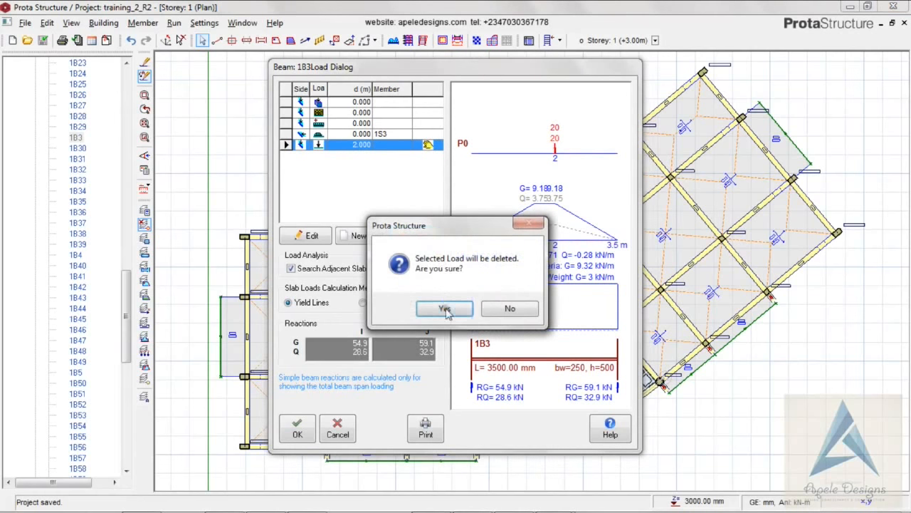
left_click(445, 306)
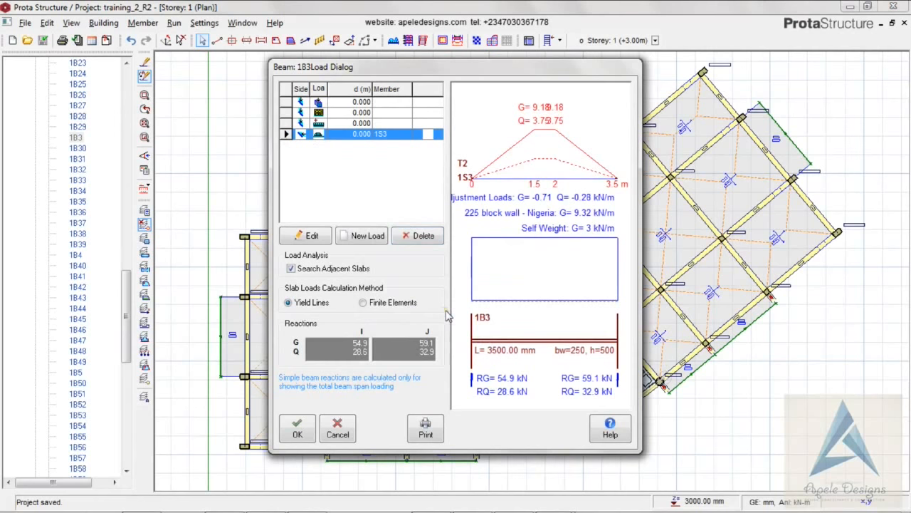
Examine the adjustment, wall, self-weight and slab loads of beam 1B3 one by one and close its loads
left_click(336, 125)
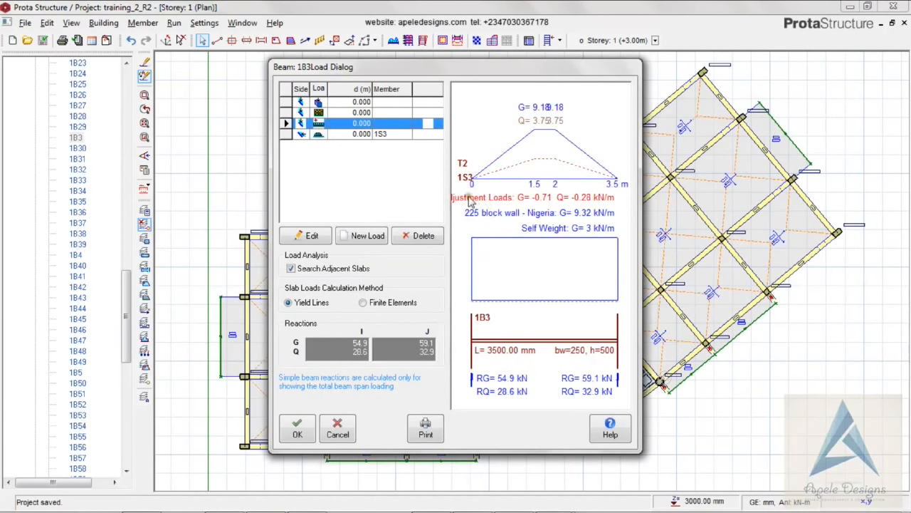
left_click(336, 113)
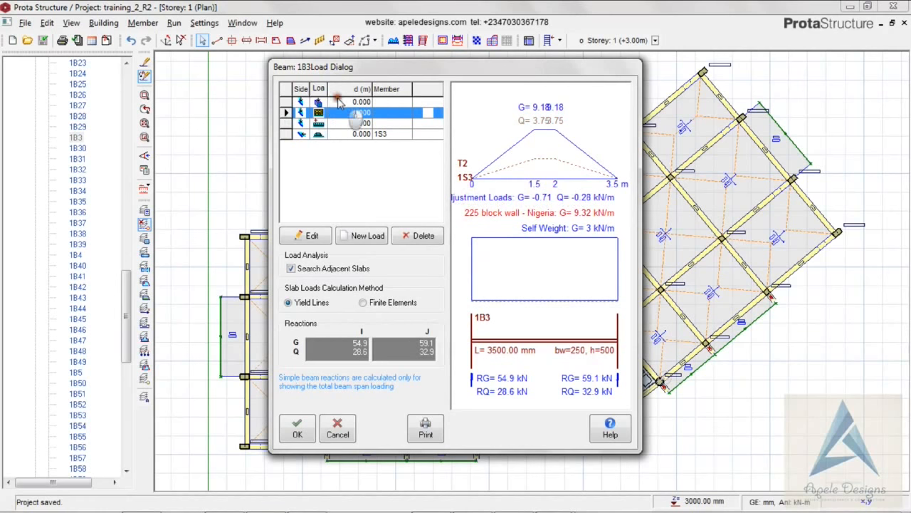
left_click(339, 102)
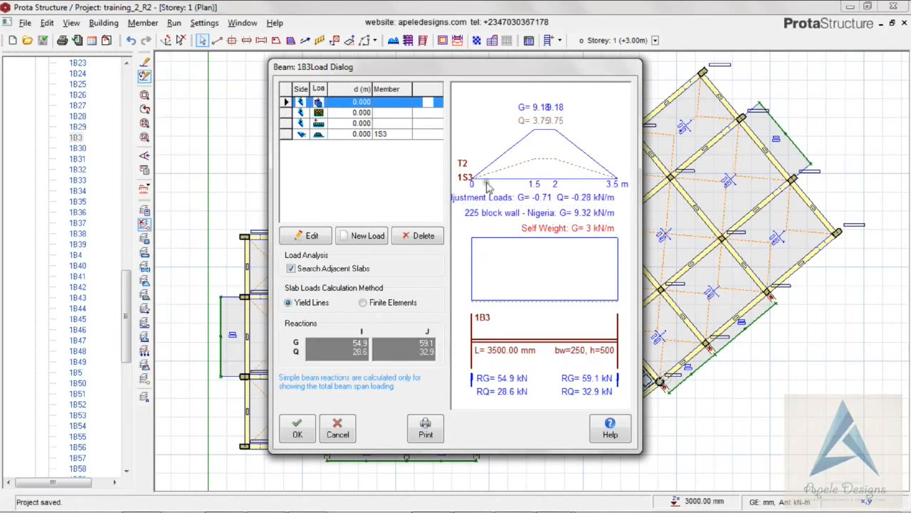
left_click(339, 113)
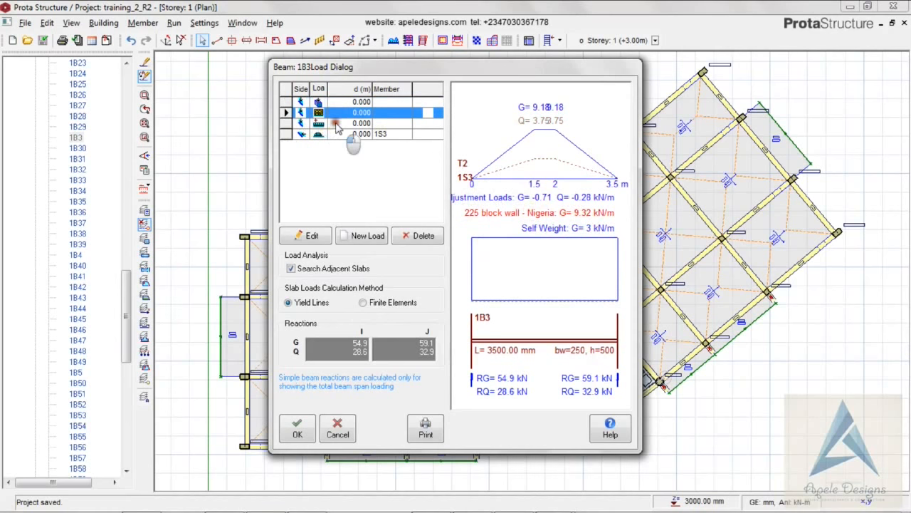
left_click(333, 123)
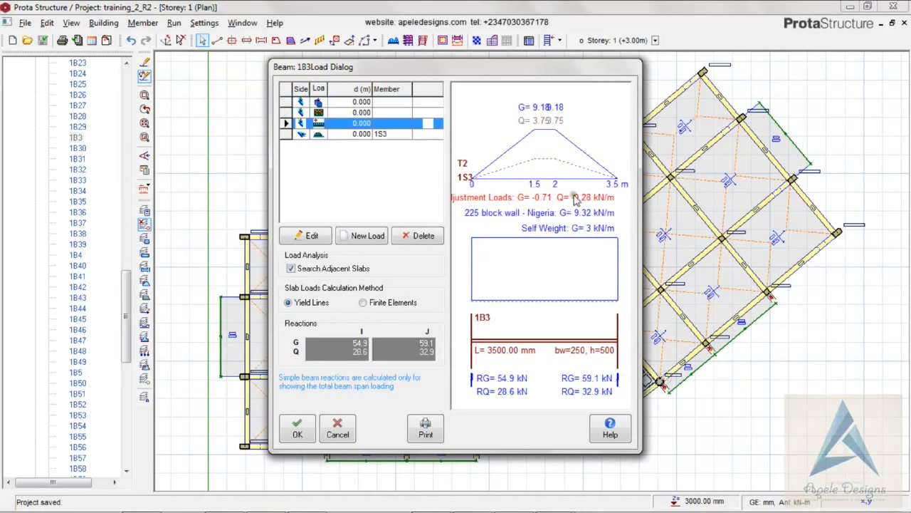
left_click(336, 134)
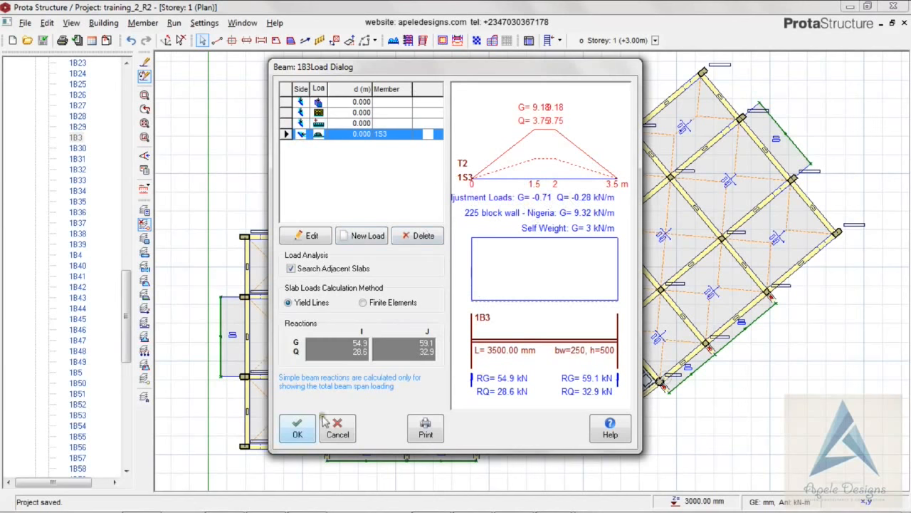
left_click(297, 430)
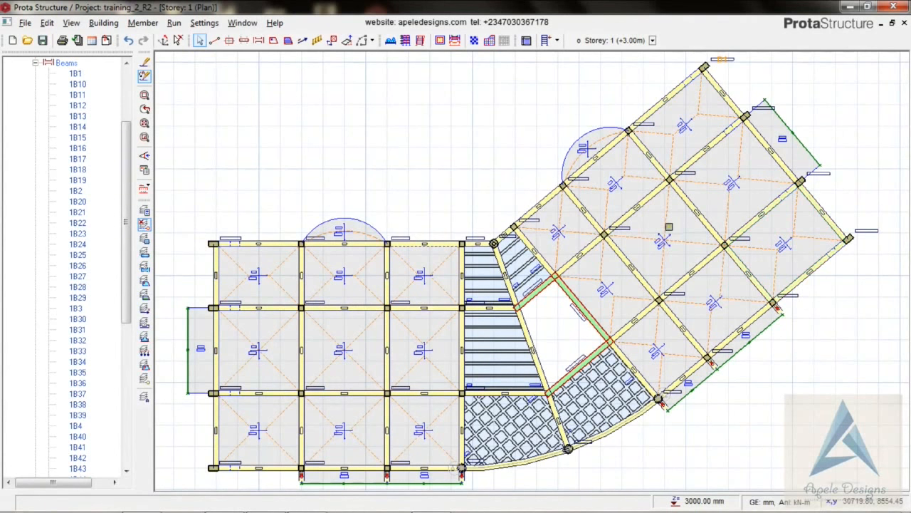
Set up a slab point load of 10 kN in load case 2, Live Loads
left_click(669, 226)
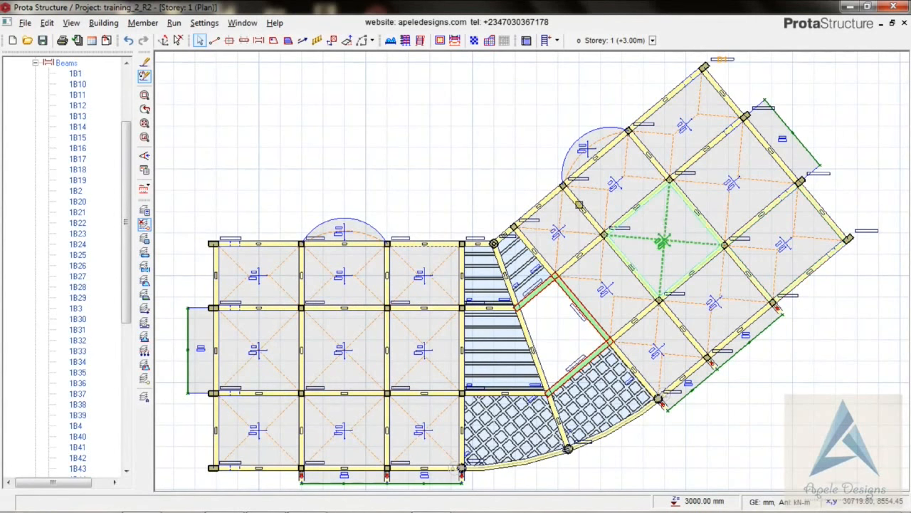
left_click(316, 40)
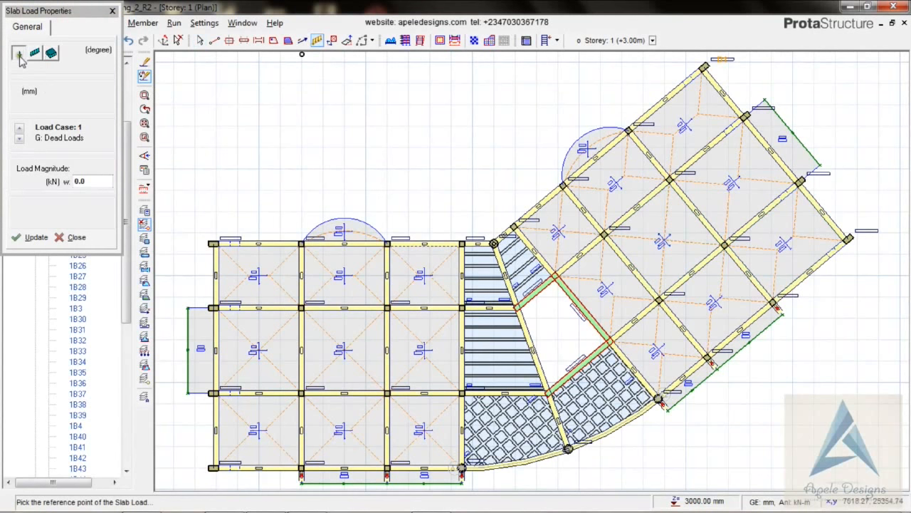
left_click_drag(88, 178, 57, 177)
left_click(22, 129)
left_click_drag(89, 180, 46, 183)
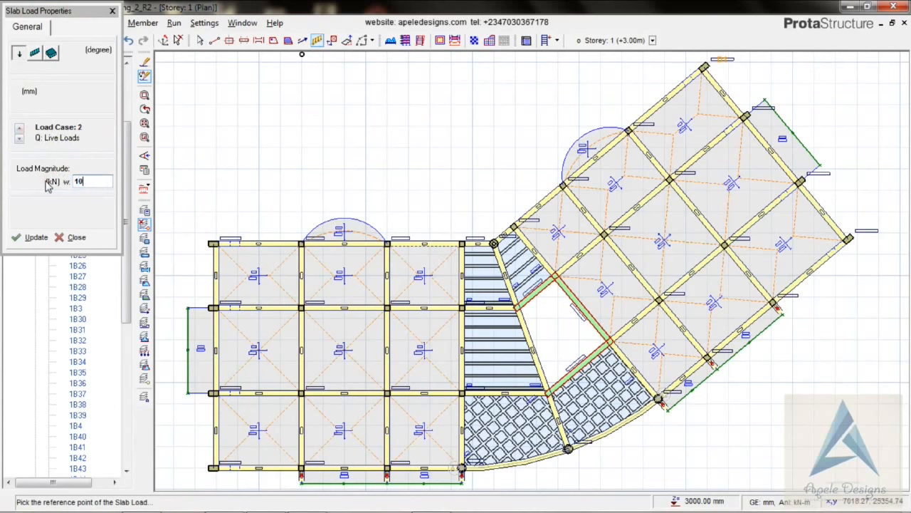
Place the point load in the lower-left corner slab, 3000 mm at 45 degrees from the inner beam intersection at the outer corner
left_click(218, 466)
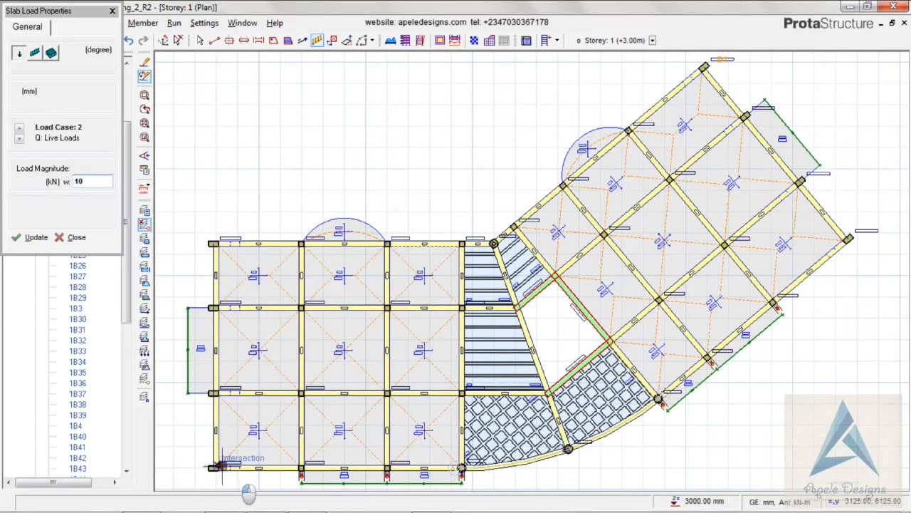
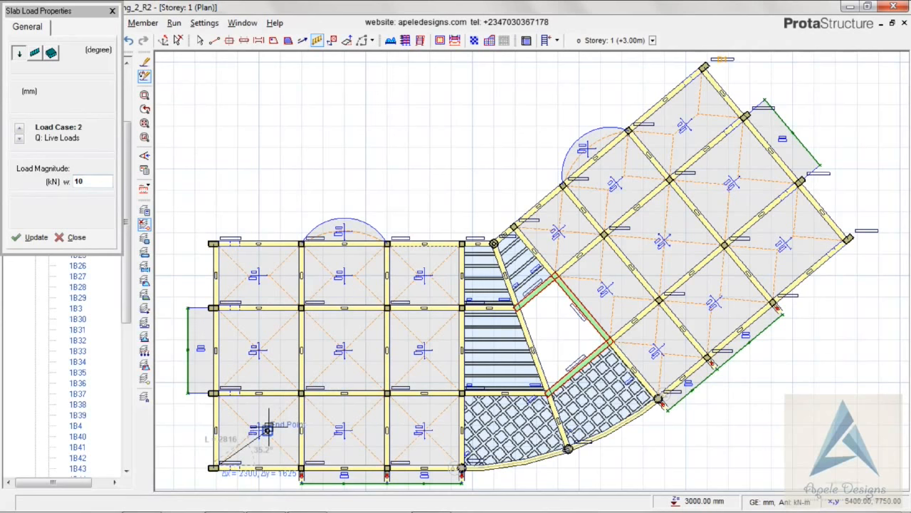
key("Tab")
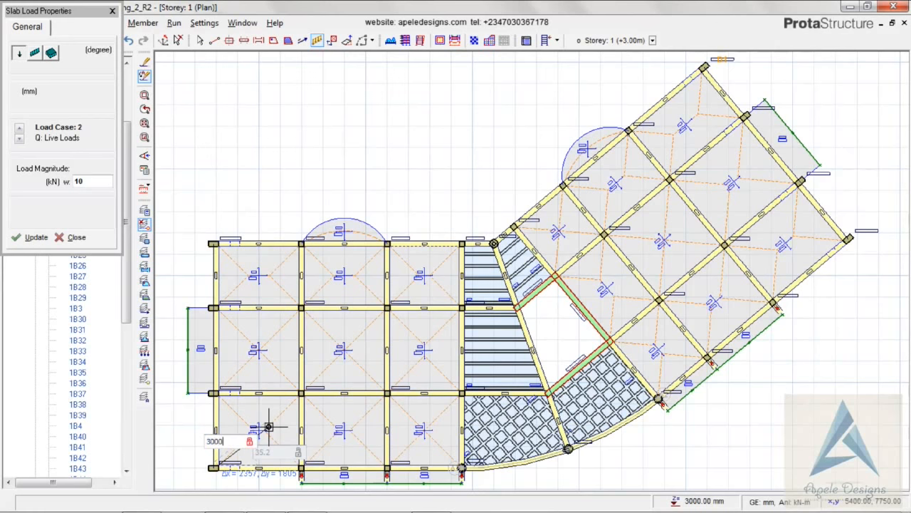
key("Tab")
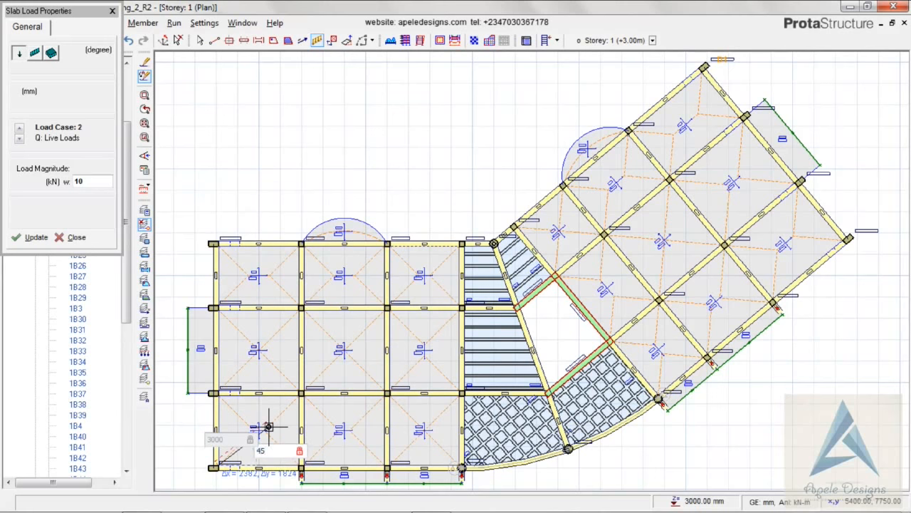
type("45")
key("Return")
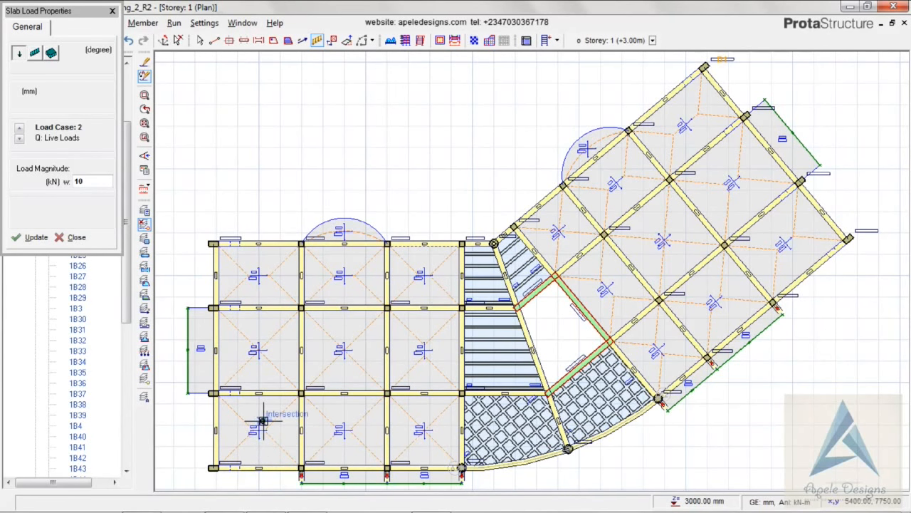
Add a 20 kN/m slab line load in load case 1, Dead Loads, diagonally across the two middle-row panels from axes 2/B to 4/C
left_click(34, 53)
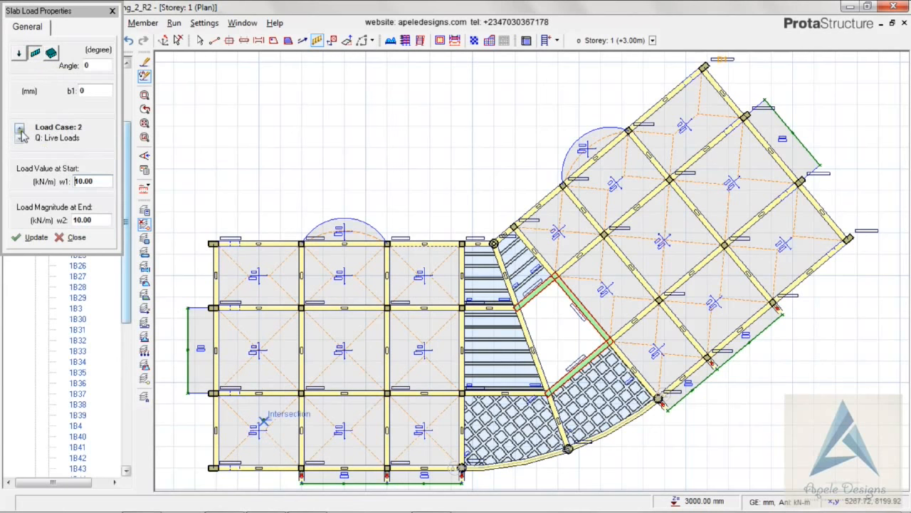
left_click(20, 137)
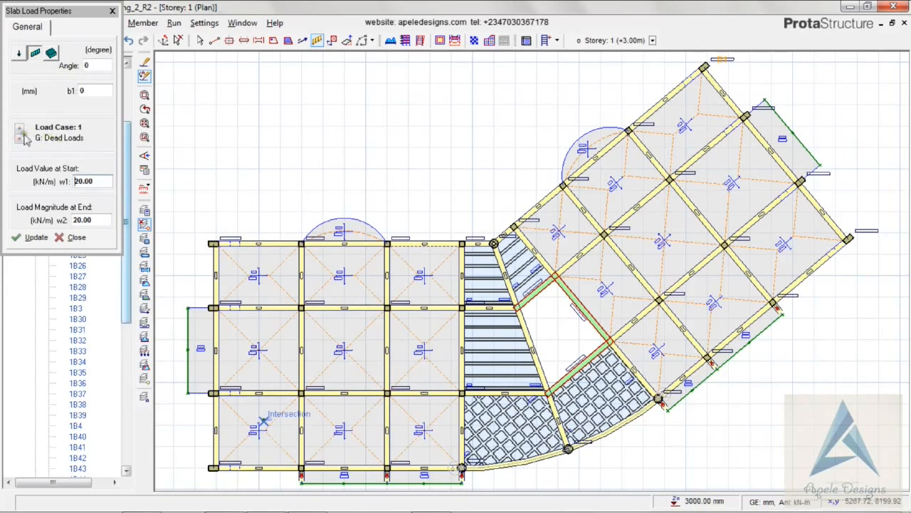
left_click(18, 130)
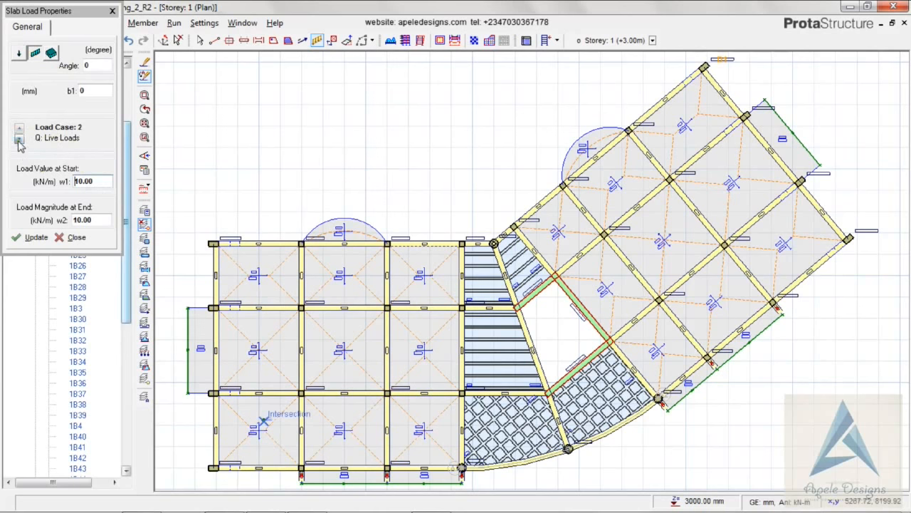
left_click(20, 139)
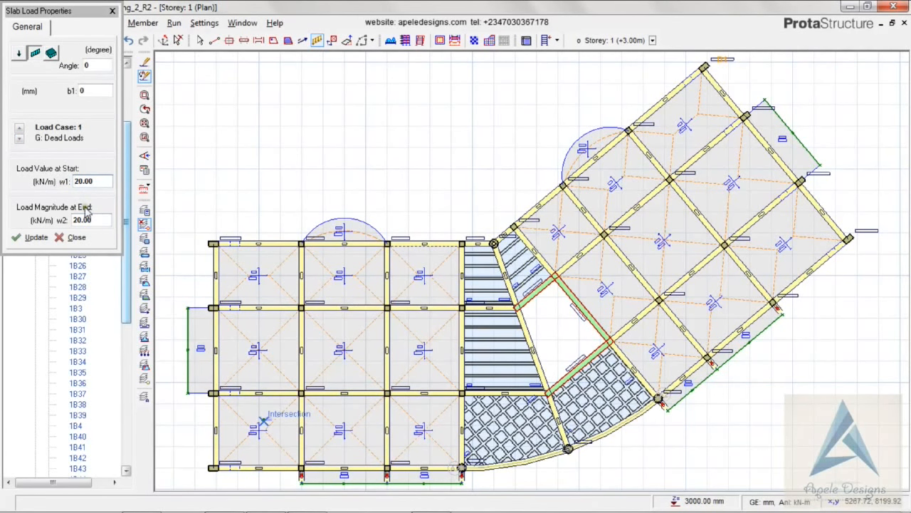
left_click(302, 391)
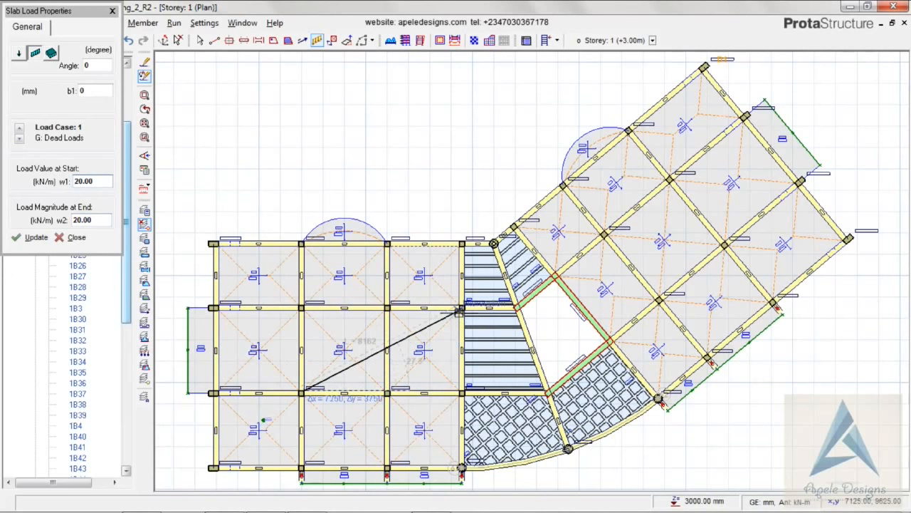
left_click(460, 311)
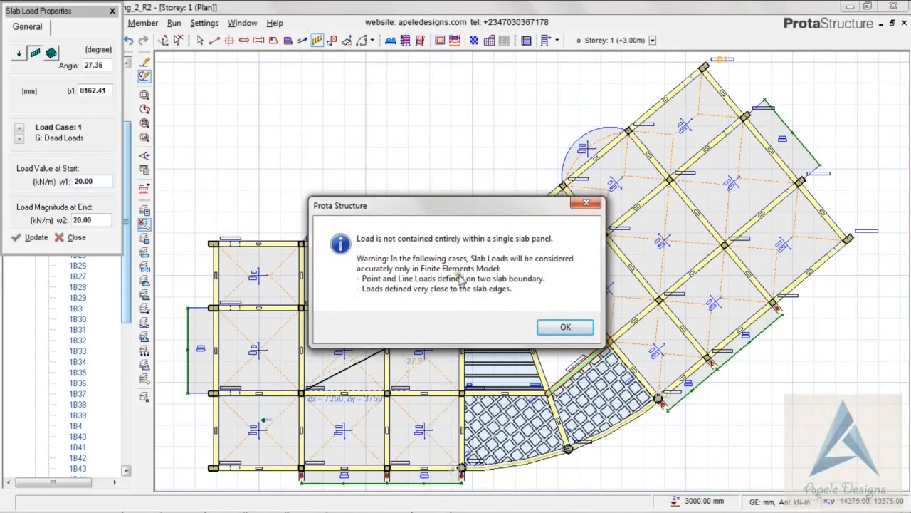
left_click(544, 327)
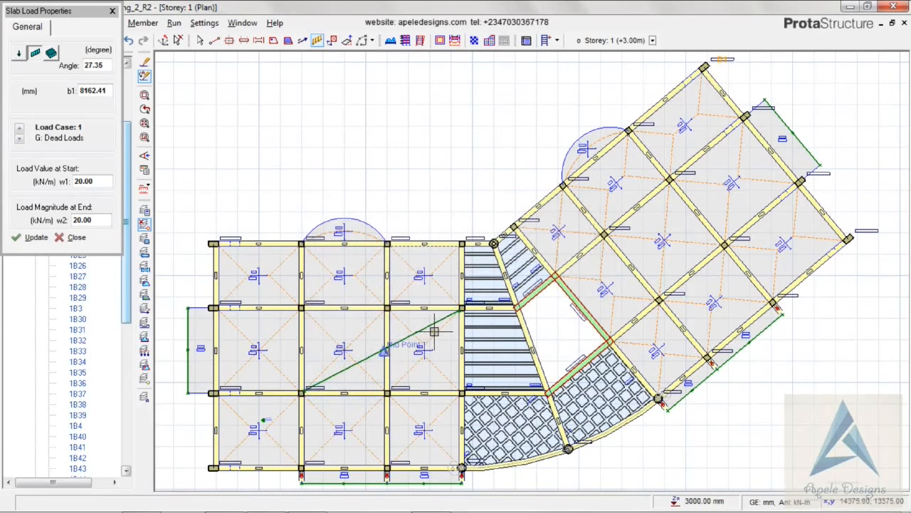
Add a 10 kN/m2 live-load slab area load of 1875 by 1875 mm, from axes 3/A into the adjoining panel, and finish slab load entry
left_click(51, 53)
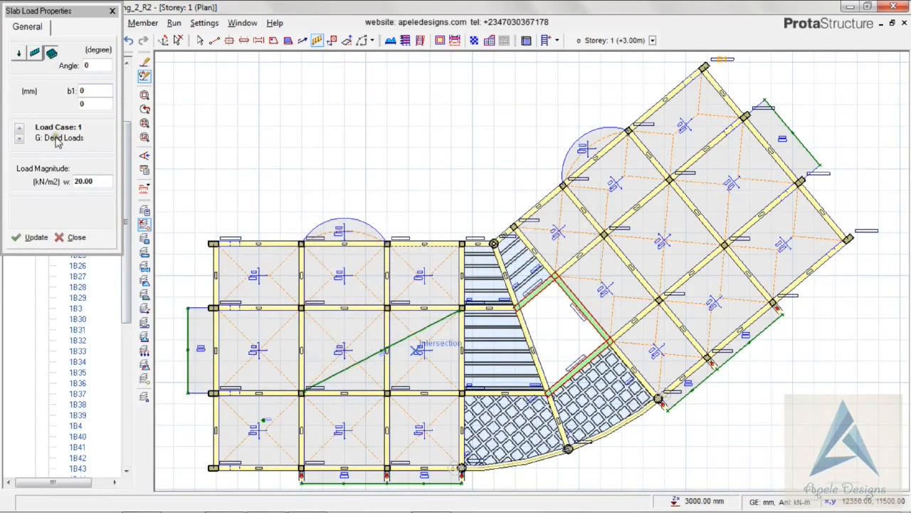
left_click(19, 139)
left_click(20, 129)
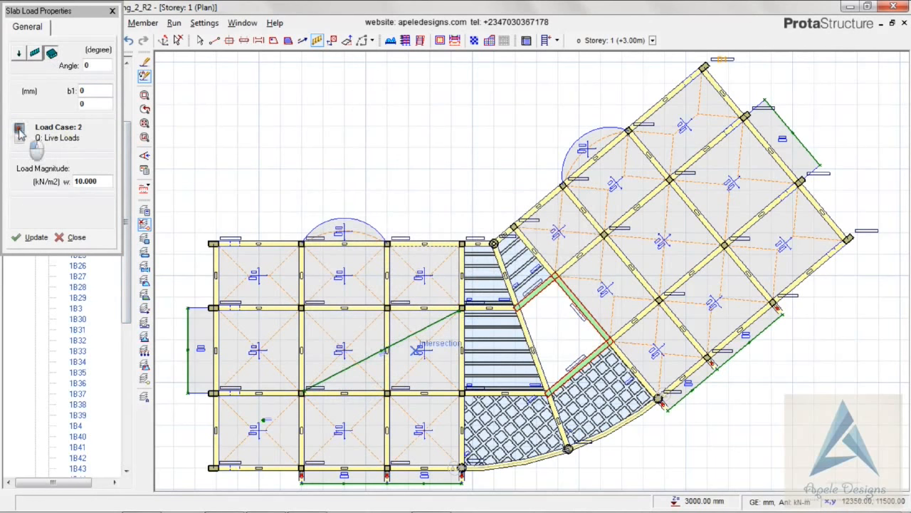
left_click(21, 140)
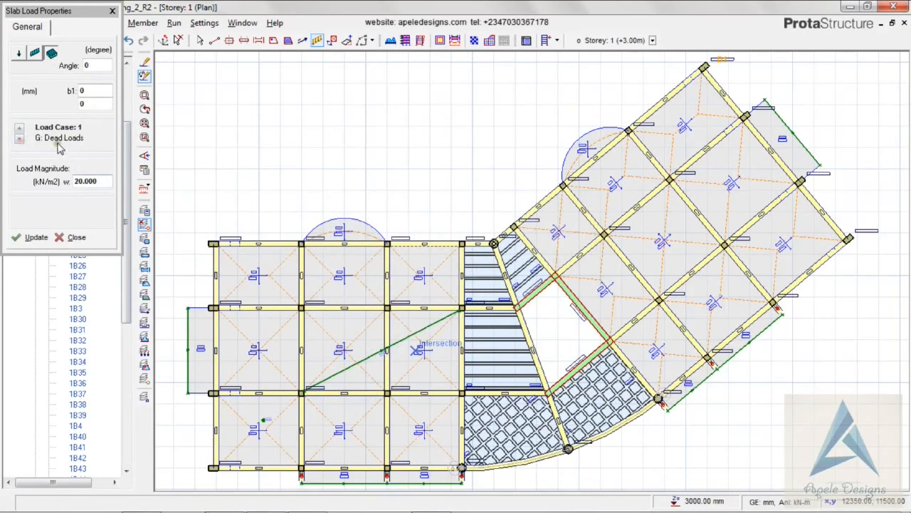
left_click(20, 129)
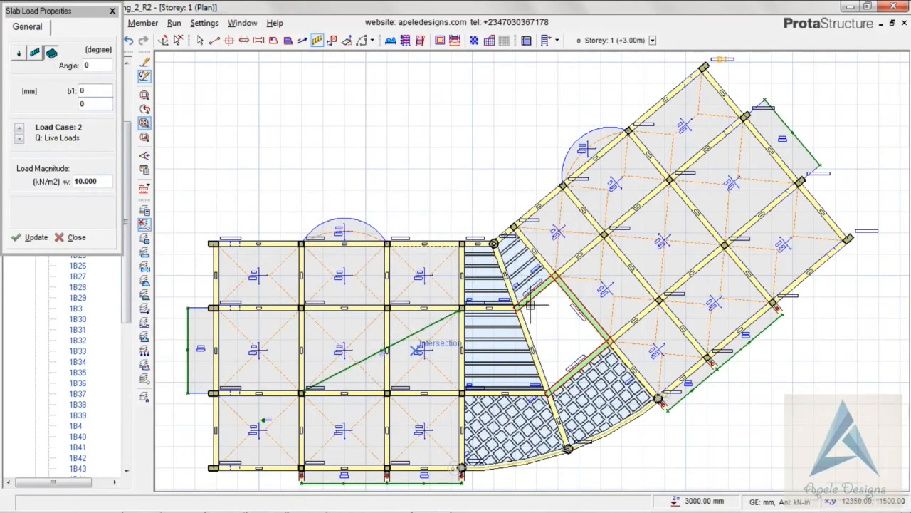
left_click(388, 465)
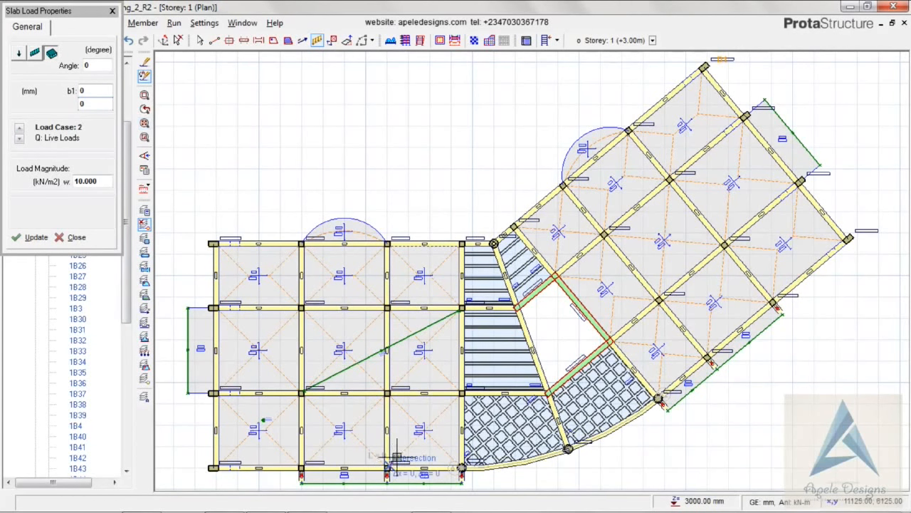
left_click(429, 426)
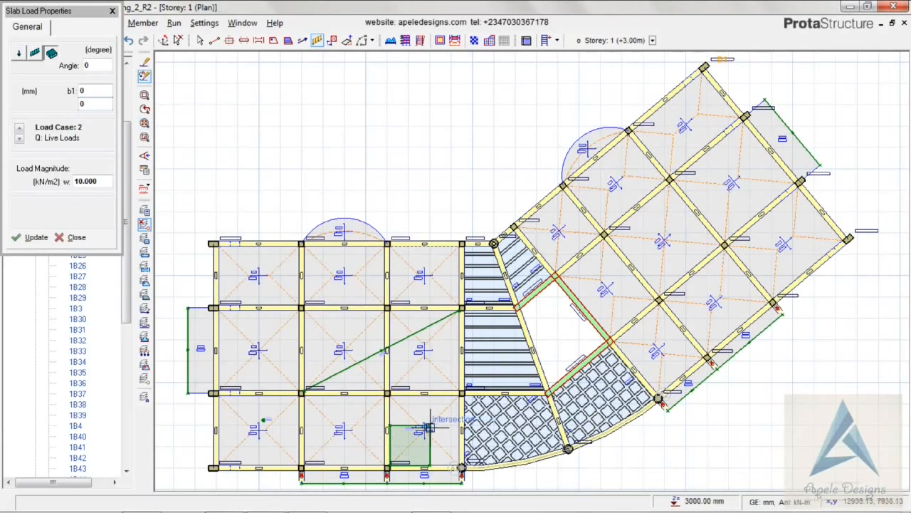
left_click(36, 237)
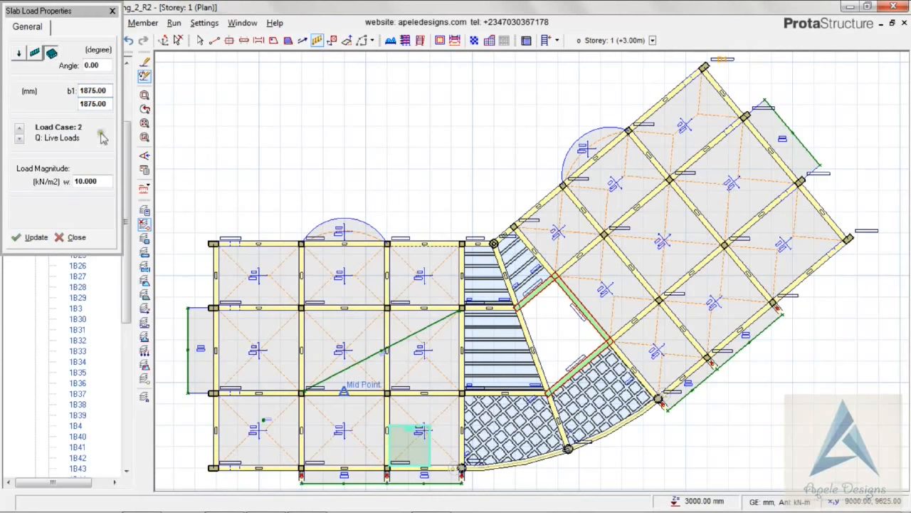
left_click(112, 11)
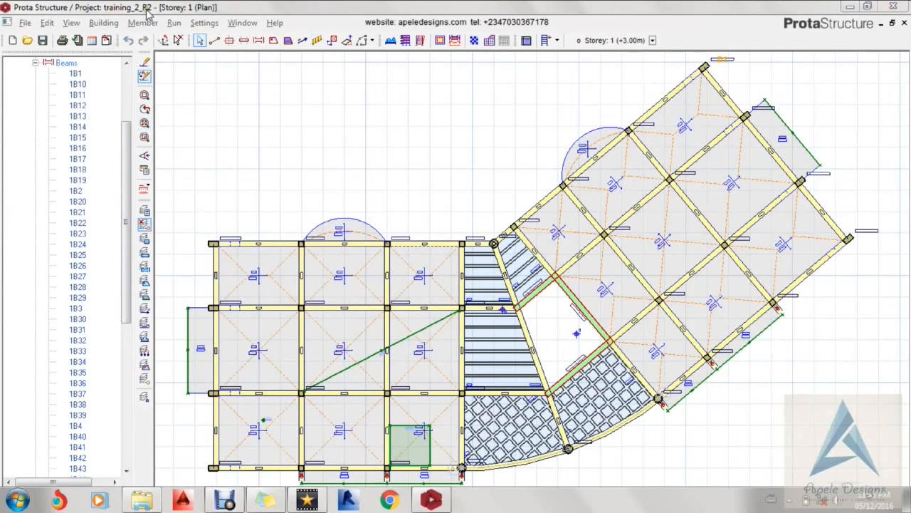
Add storeys on top of the building for a total of 7 storeys
left_click(145, 109)
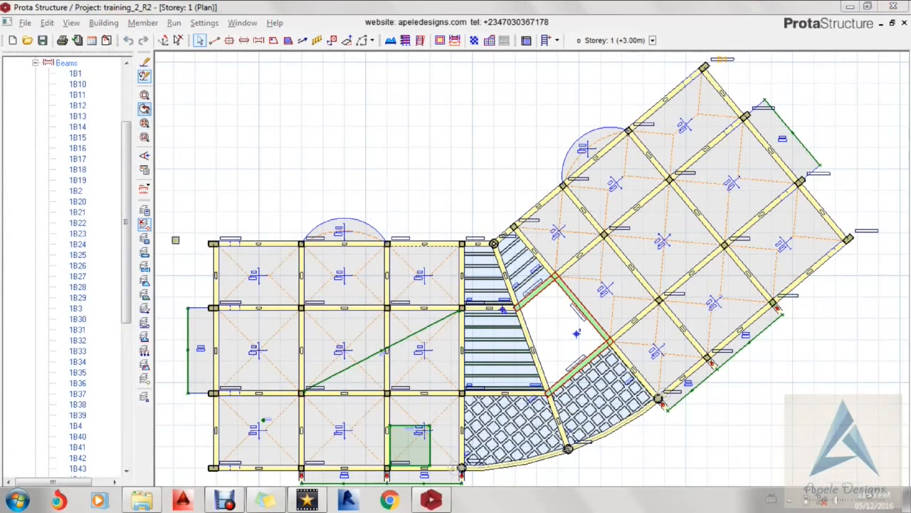
left_click_drag(124, 218, 128, 92)
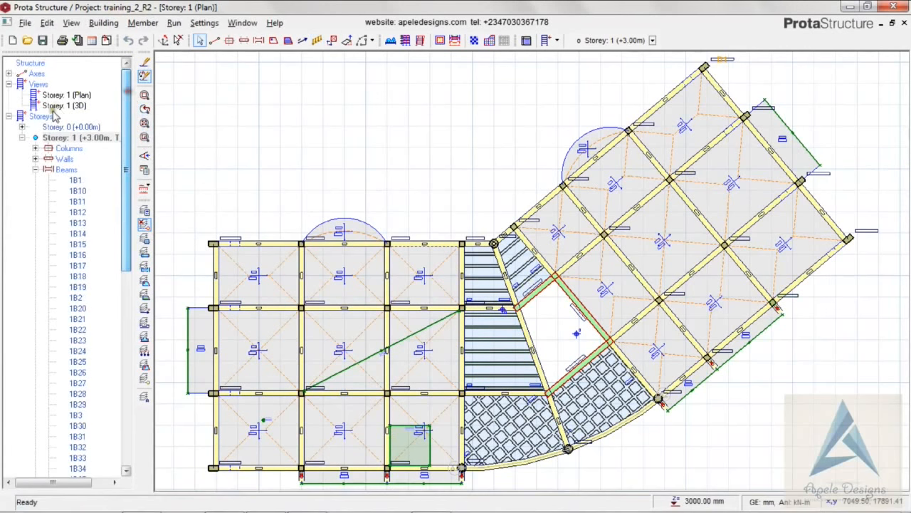
left_click(43, 117)
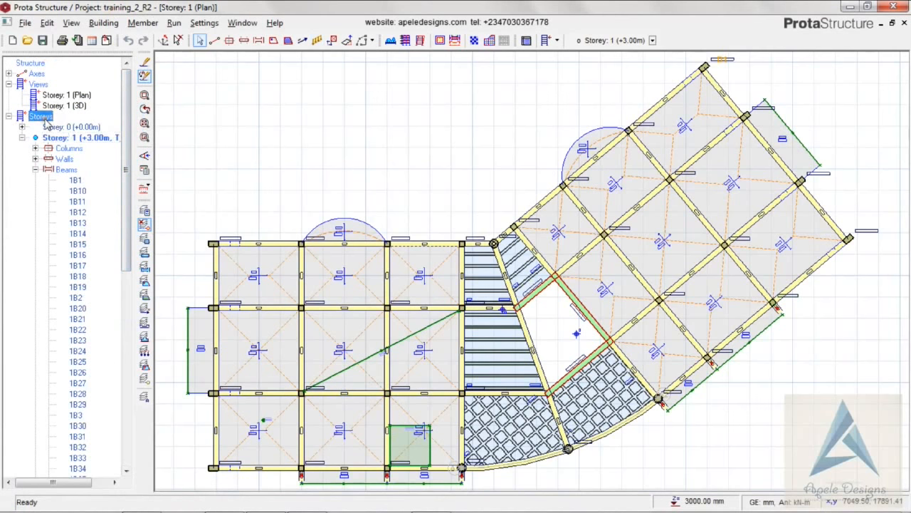
right_click(60, 119)
left_click(65, 142)
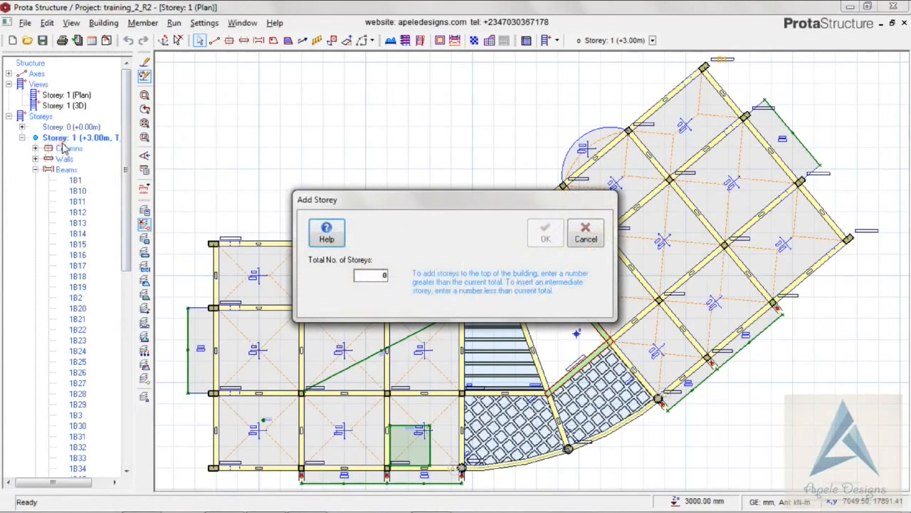
double_click(371, 276)
key("BackSpace")
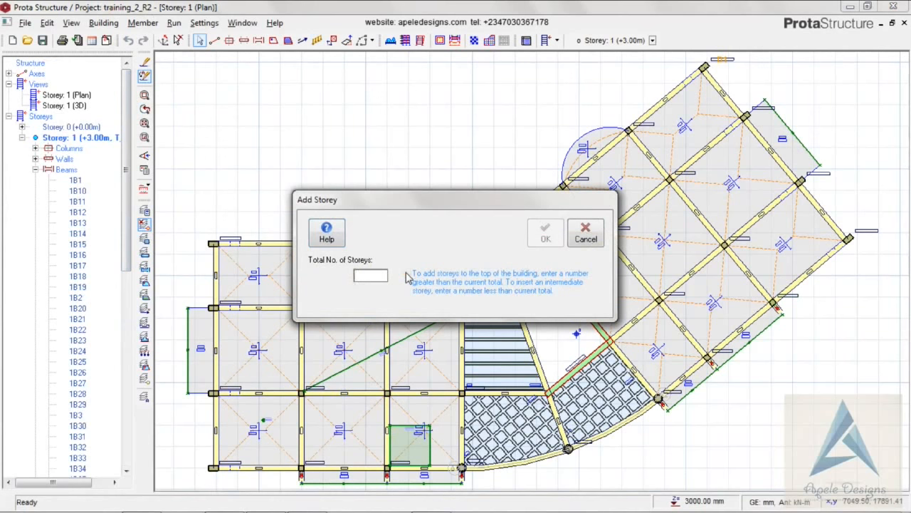
type("7")
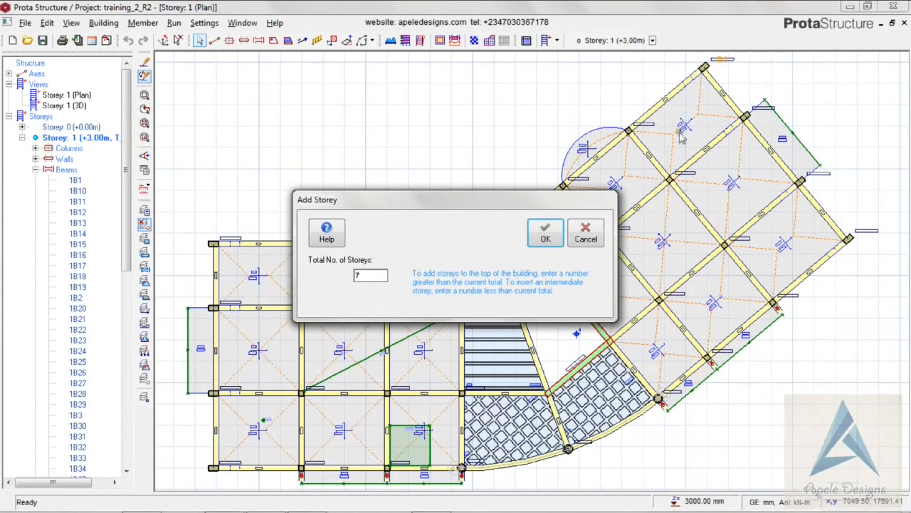
left_click(542, 239)
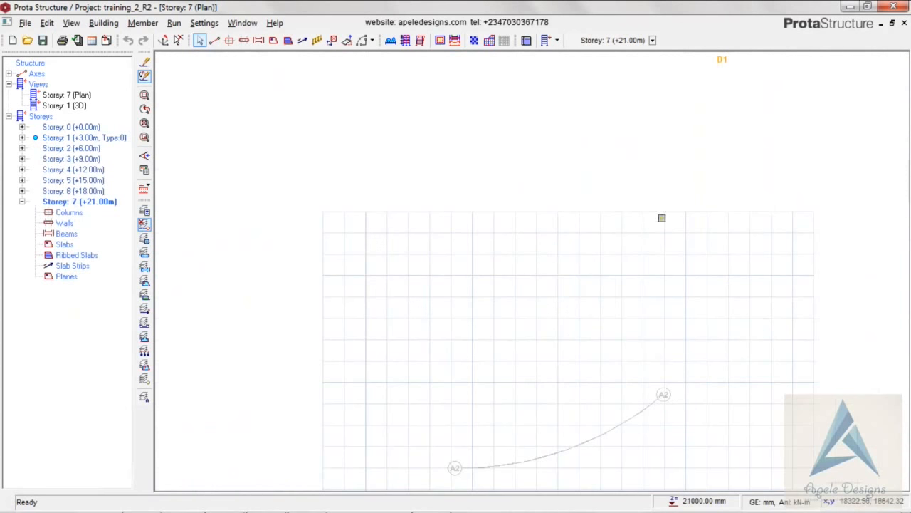
Display the axes on the plan and generate Storey 2 from Storey 1 with all member types included
left_click(144, 225)
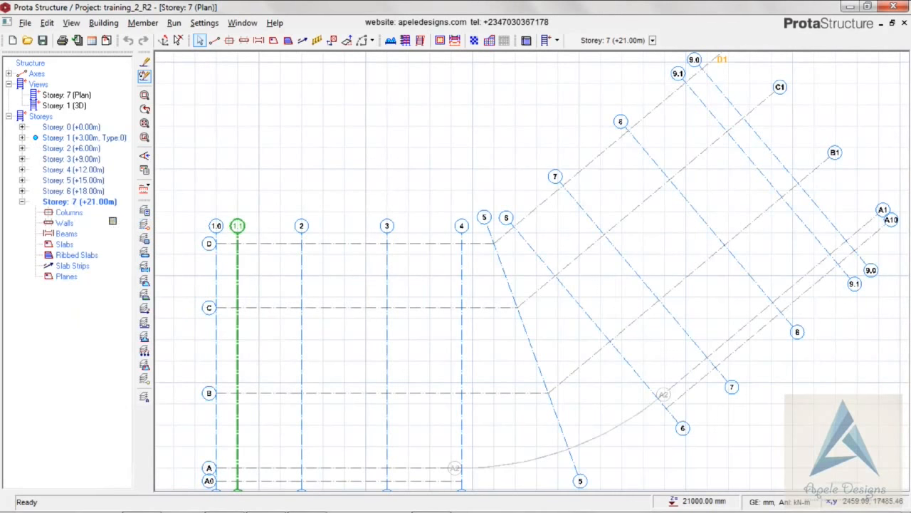
double_click(71, 138)
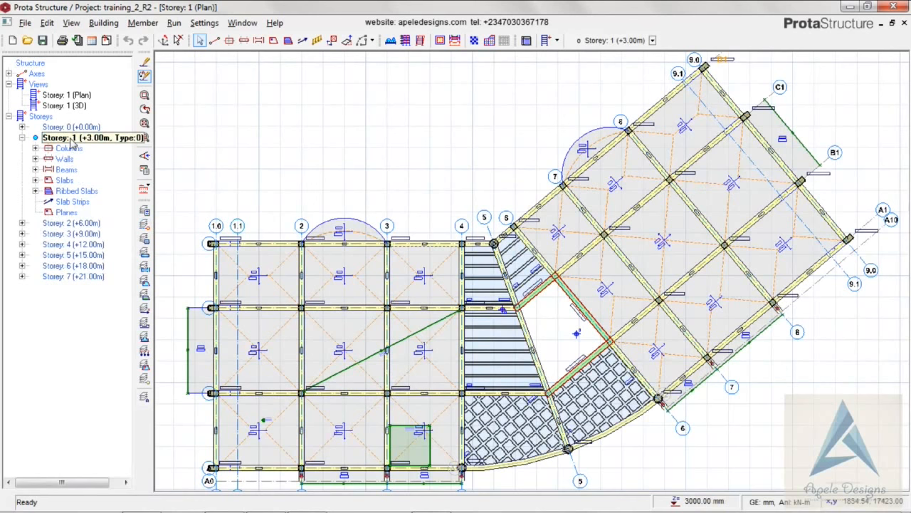
left_click(41, 117)
right_click(45, 122)
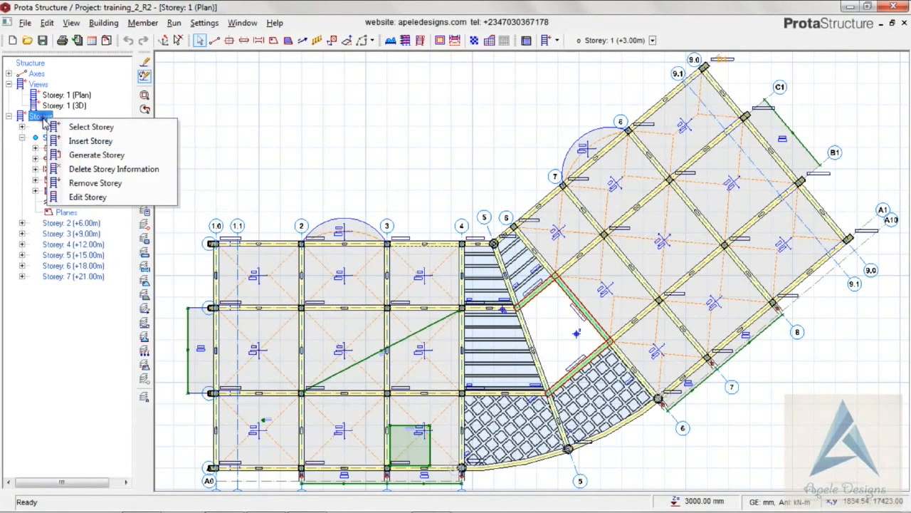
left_click(75, 153)
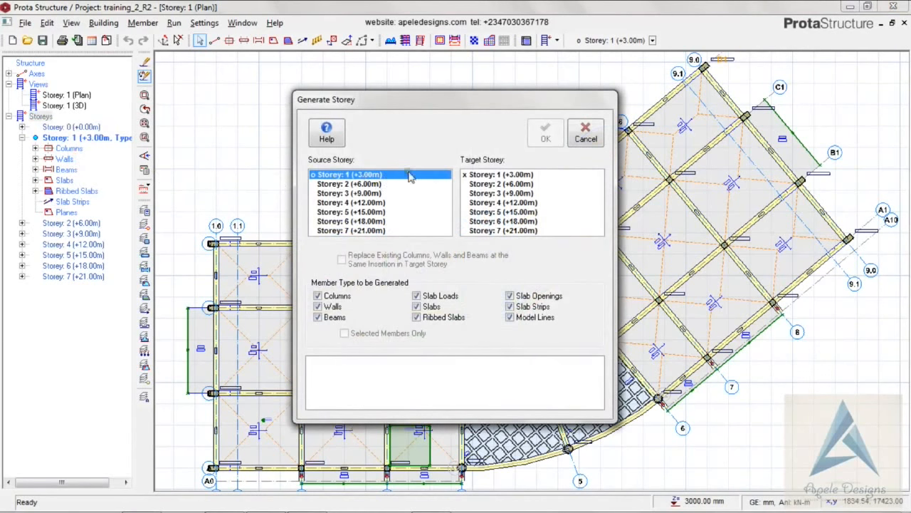
left_click(481, 185)
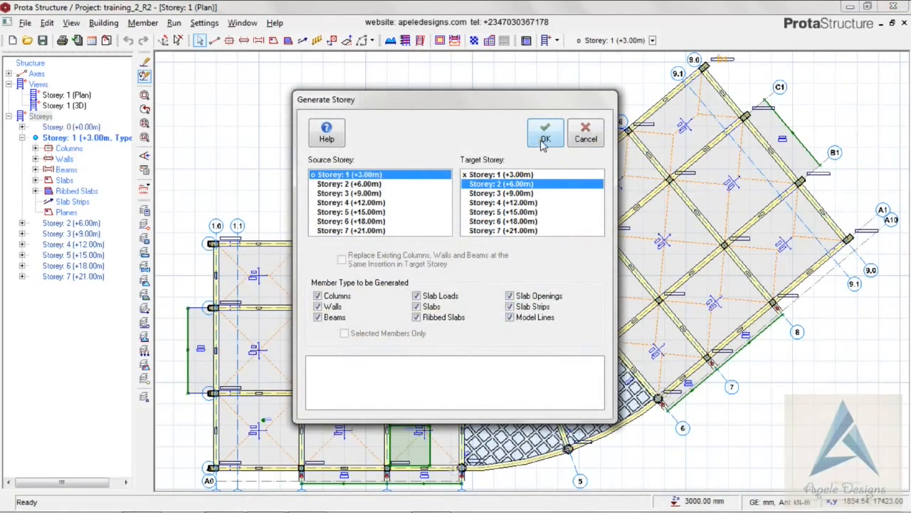
left_click(544, 140)
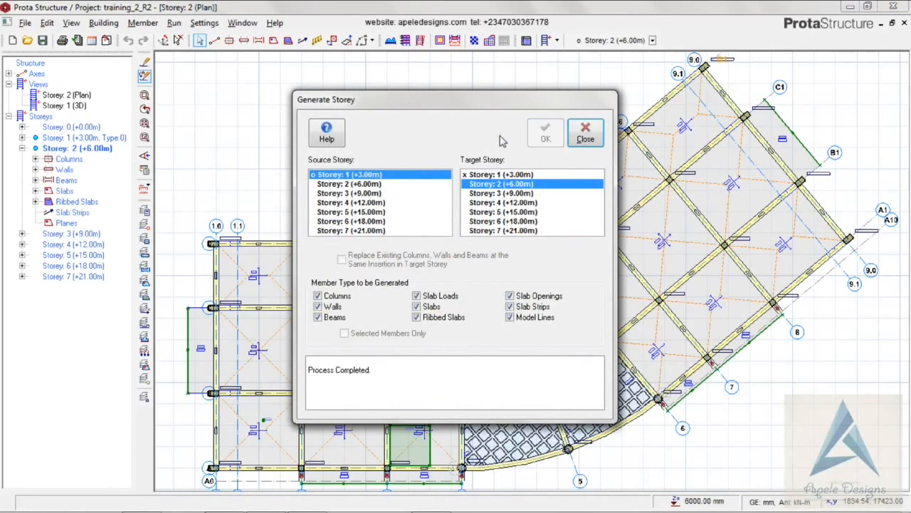
left_click(583, 133)
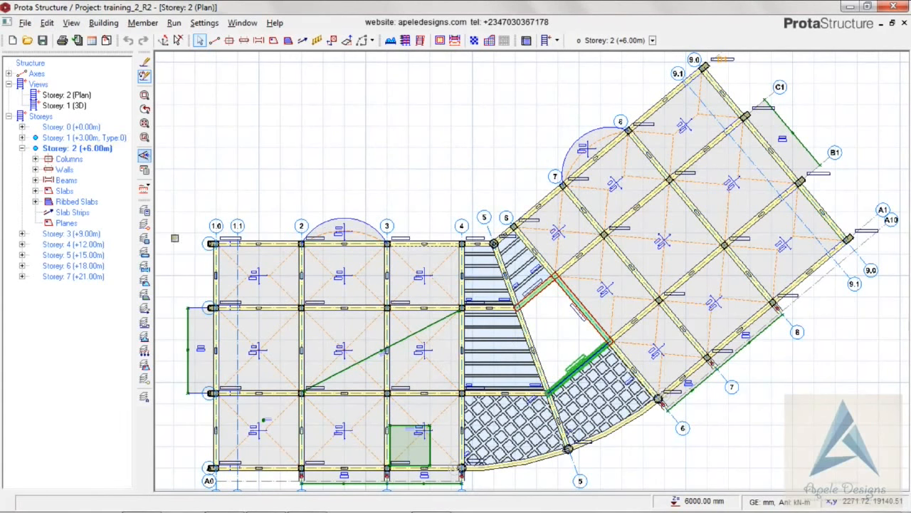
Check the Storey 1 plan, return to Storey 2 and move the bottom insertion point of the column at D/1.0 to axis intersection D/1.0
double_click(71, 138)
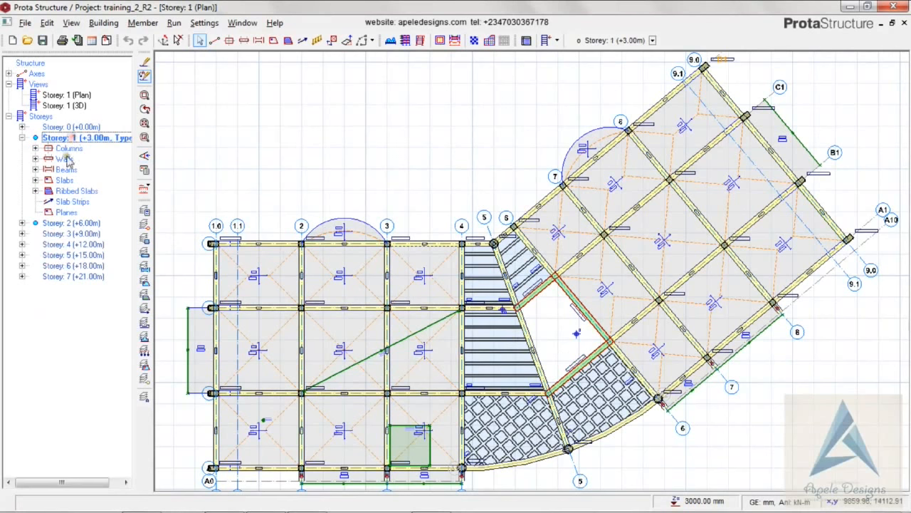
left_click(61, 222)
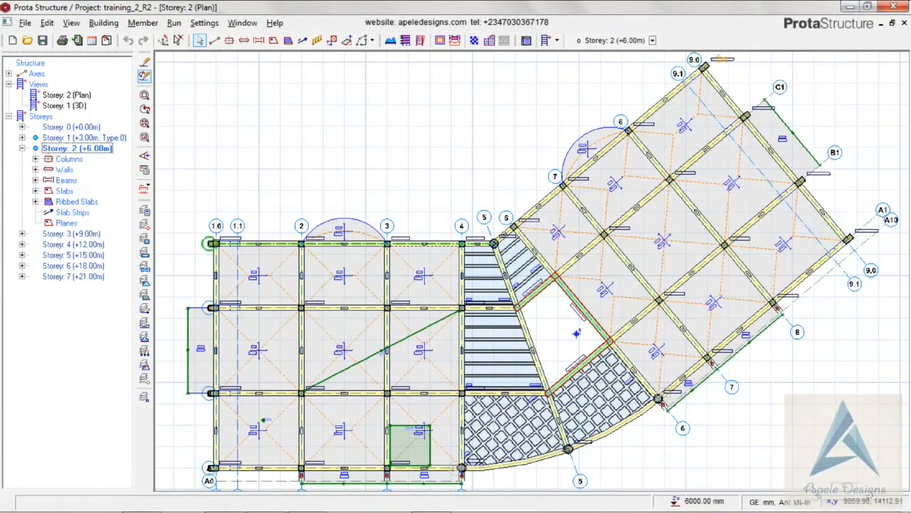
left_click(215, 243)
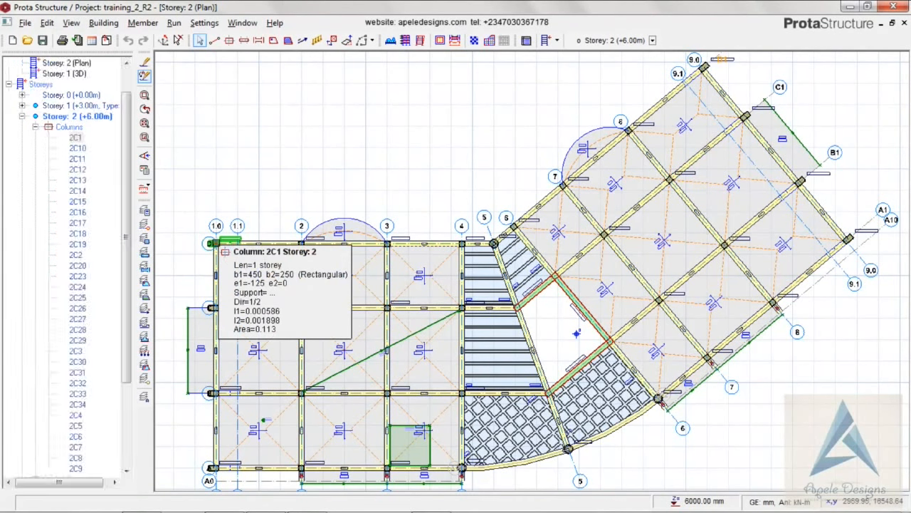
right_click(216, 243)
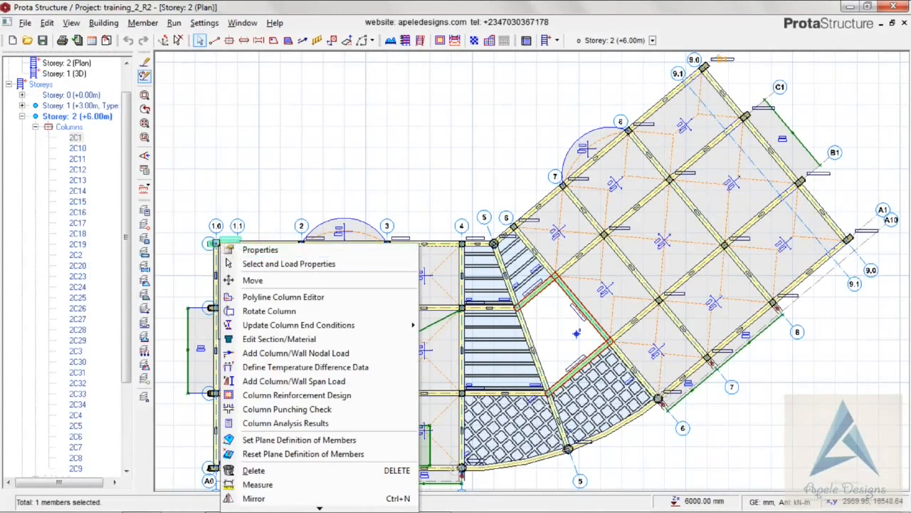
left_click(251, 250)
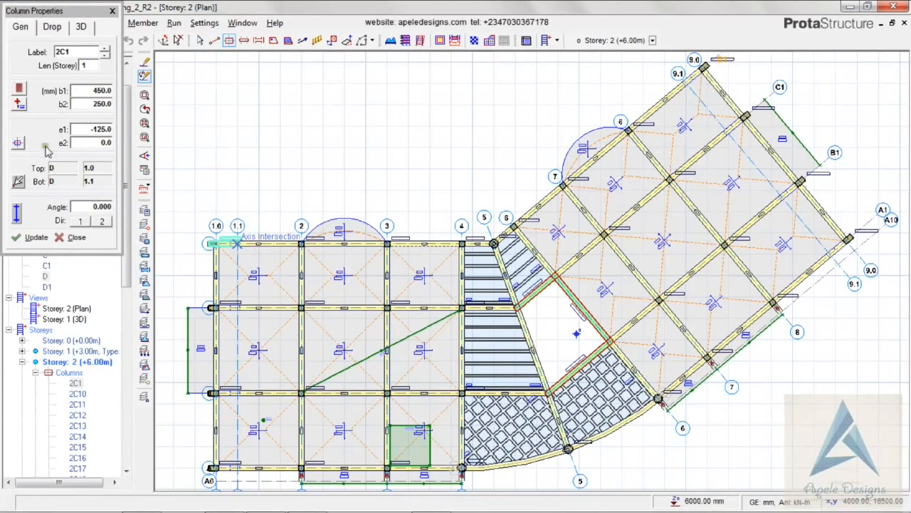
left_click(19, 182)
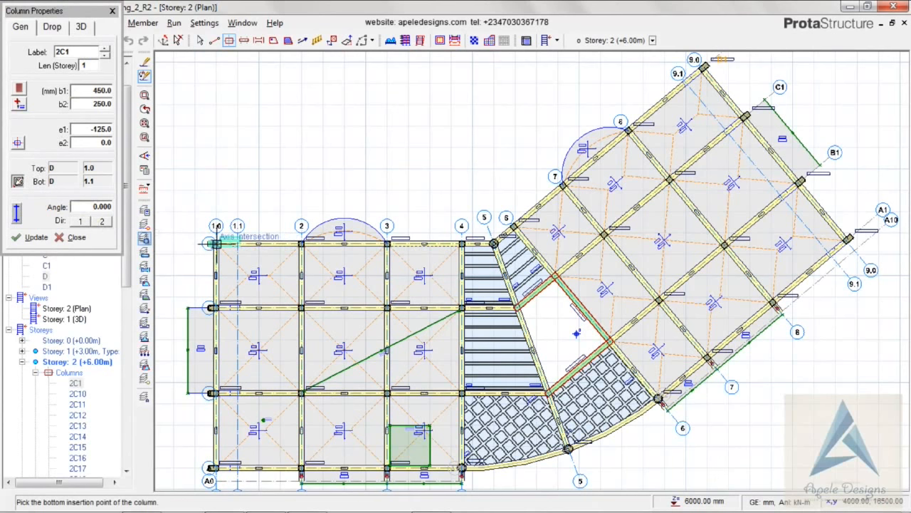
left_click(214, 244)
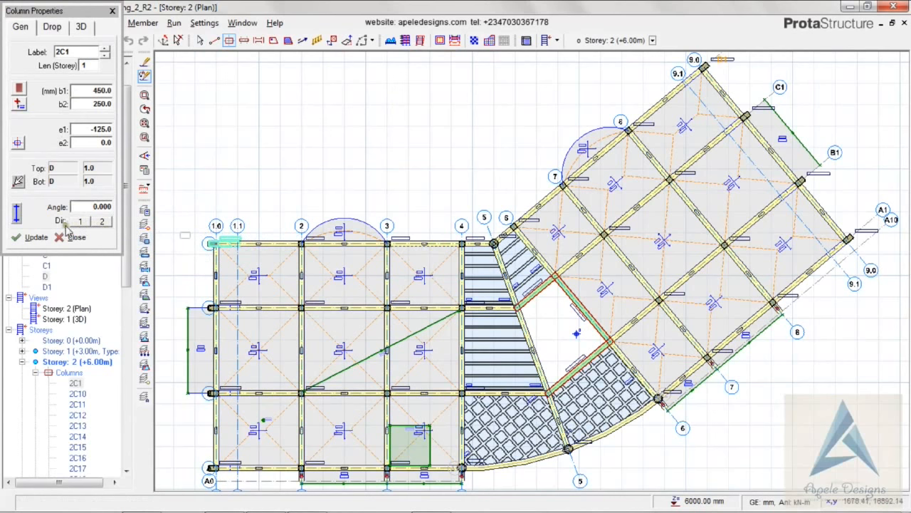
left_click(32, 240)
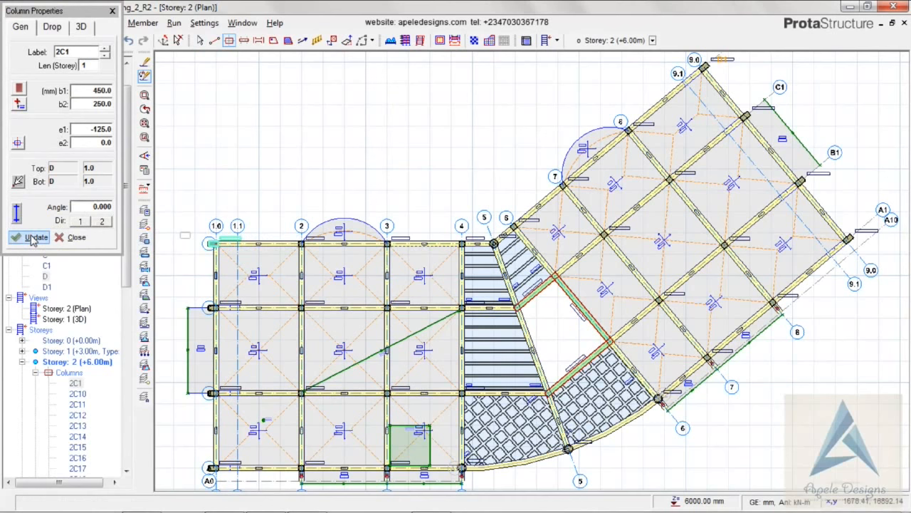
left_click(75, 237)
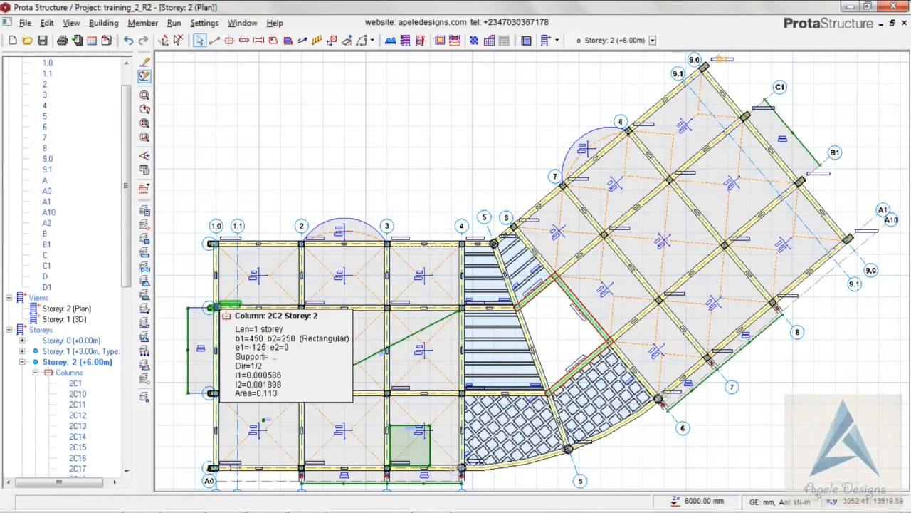
Move the bottom insertion point of the Storey 2 column on axis C to axis intersection C/1.0 and update the column
left_click(214, 307)
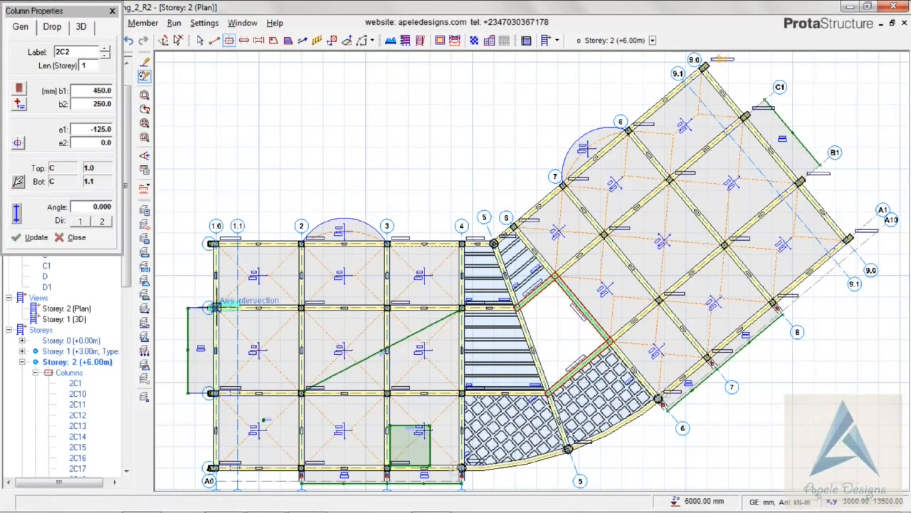
left_click(18, 181)
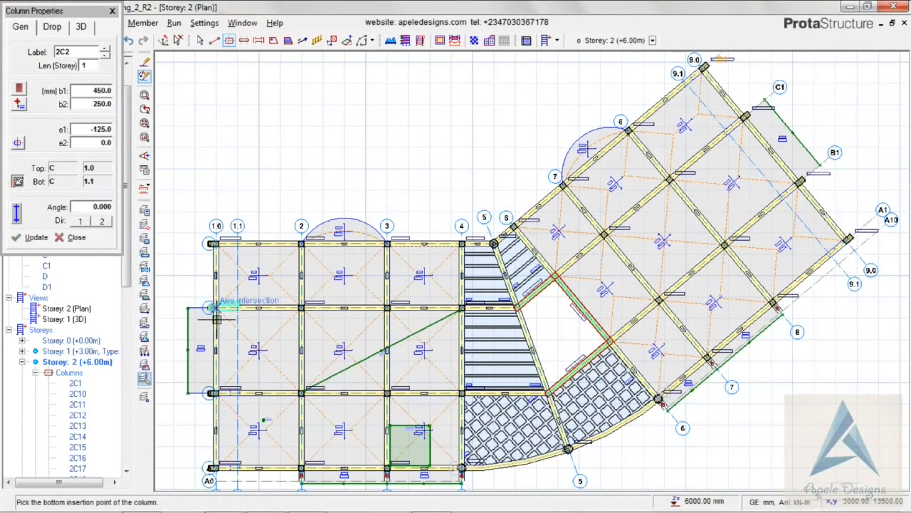
left_click(213, 308)
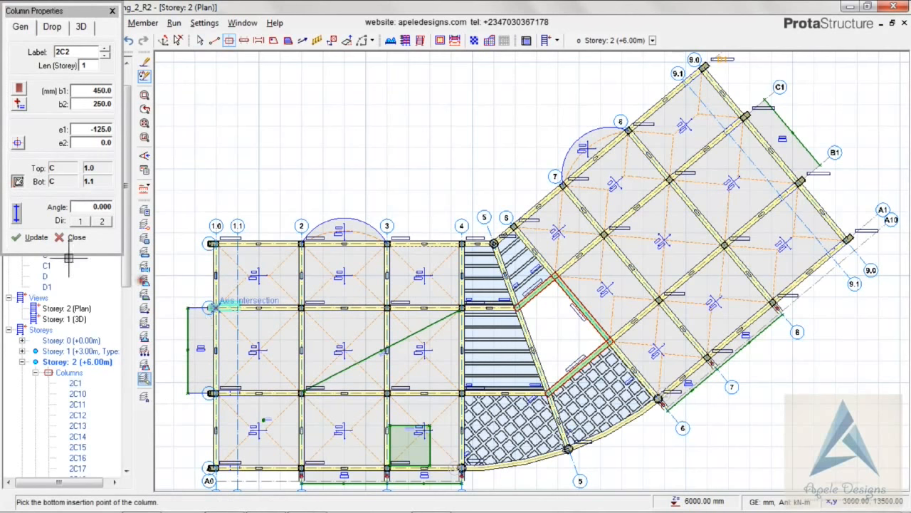
left_click(36, 237)
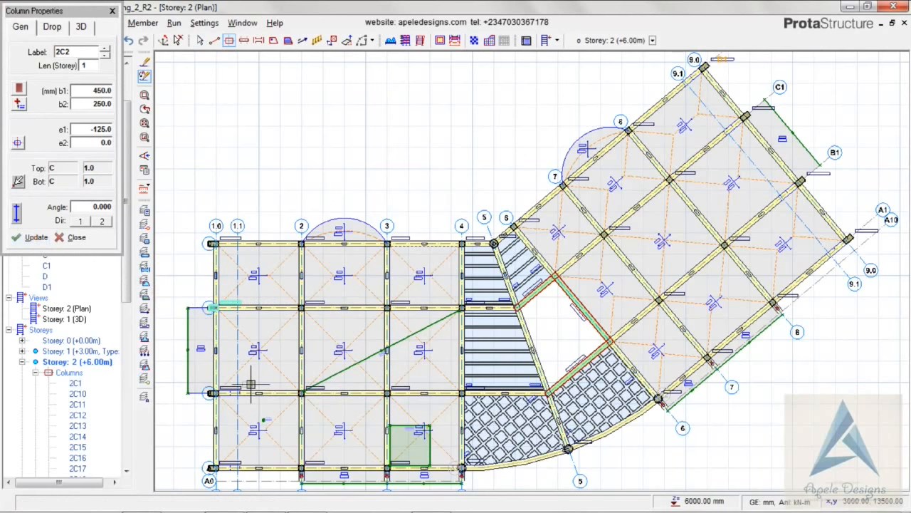
key("Escape")
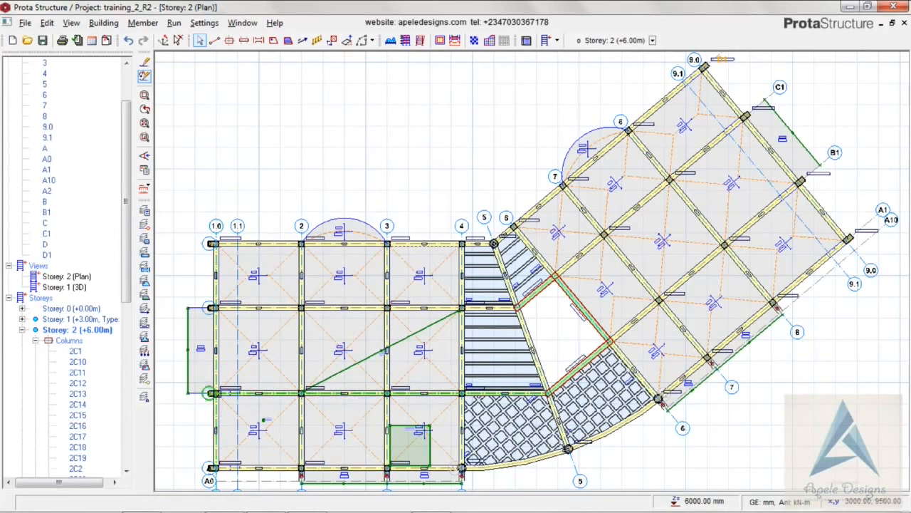
Reset the bottom insertion point of the Storey 2 column on axis B to axis intersection B/1.0 and update it
mouse_move(215, 396)
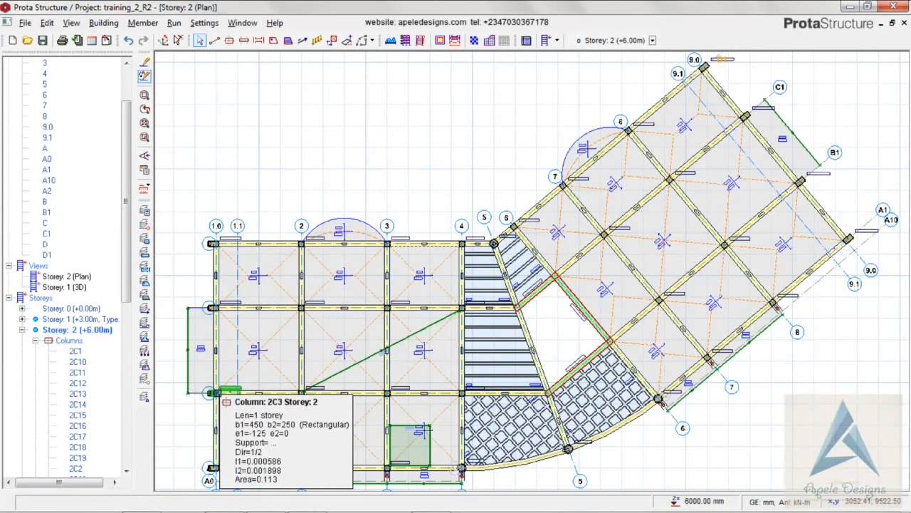
left_click(221, 393)
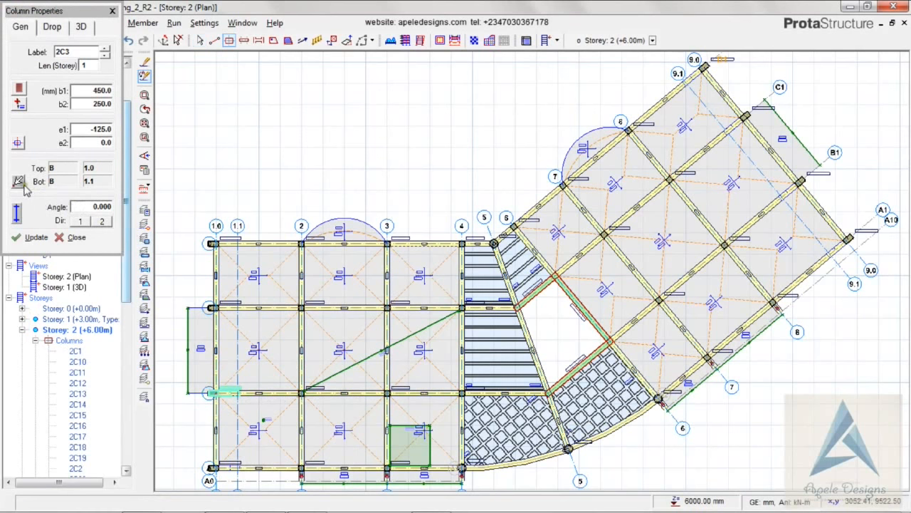
left_click(19, 182)
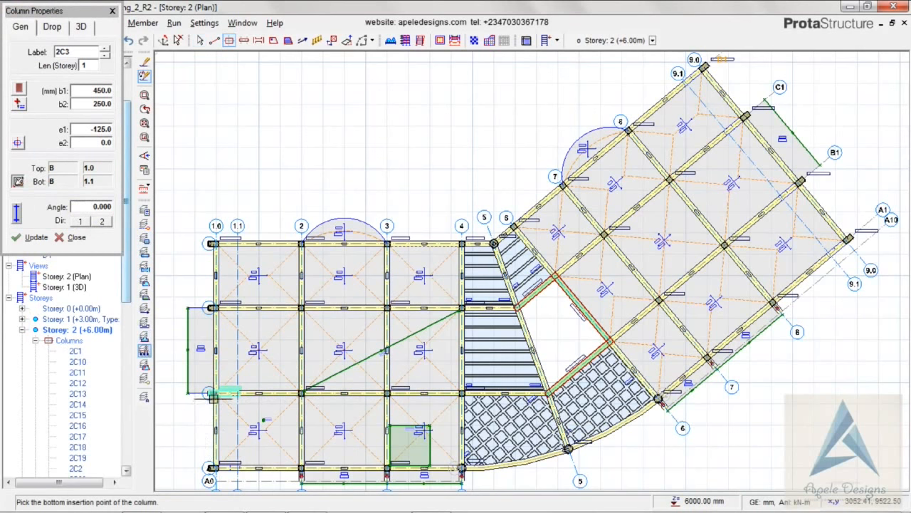
left_click(39, 239)
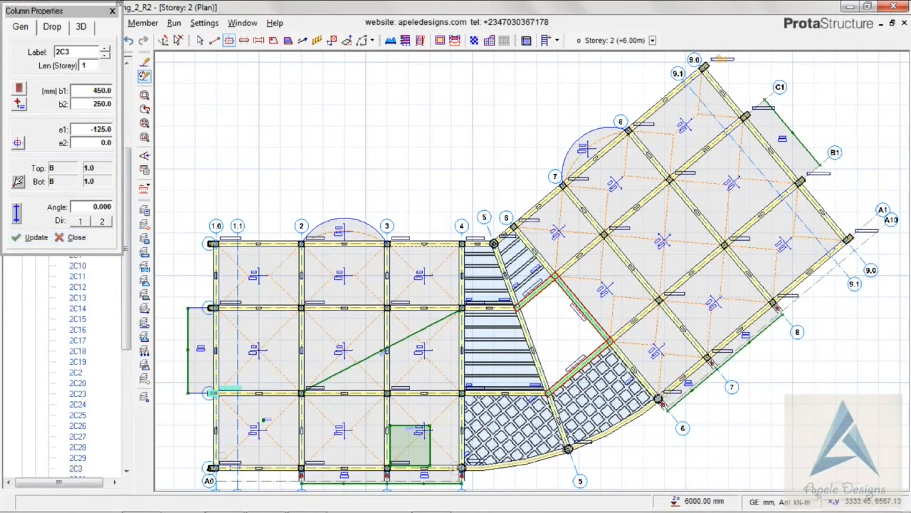
left_click(112, 12)
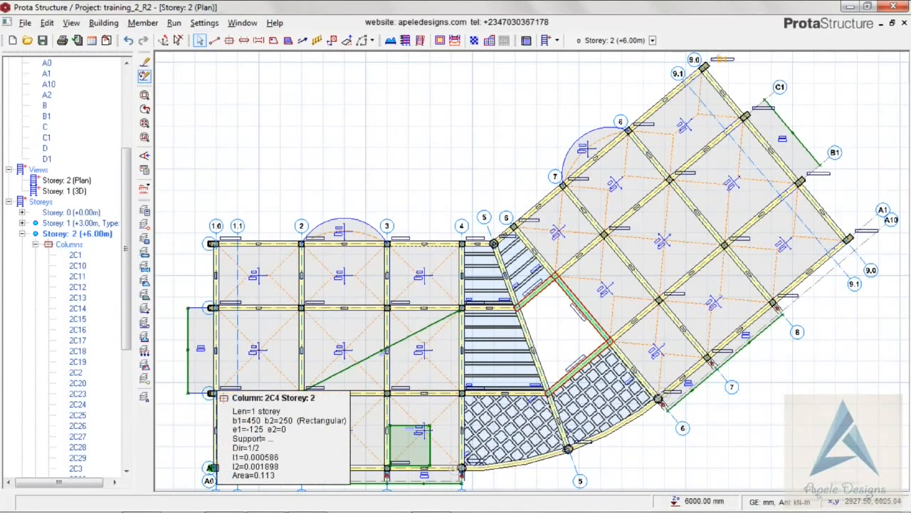
Set the bottom insertion point of the Storey 2 corner column on axis A to axis intersection A/1.0, update it and clear the selection
double_click(211, 467)
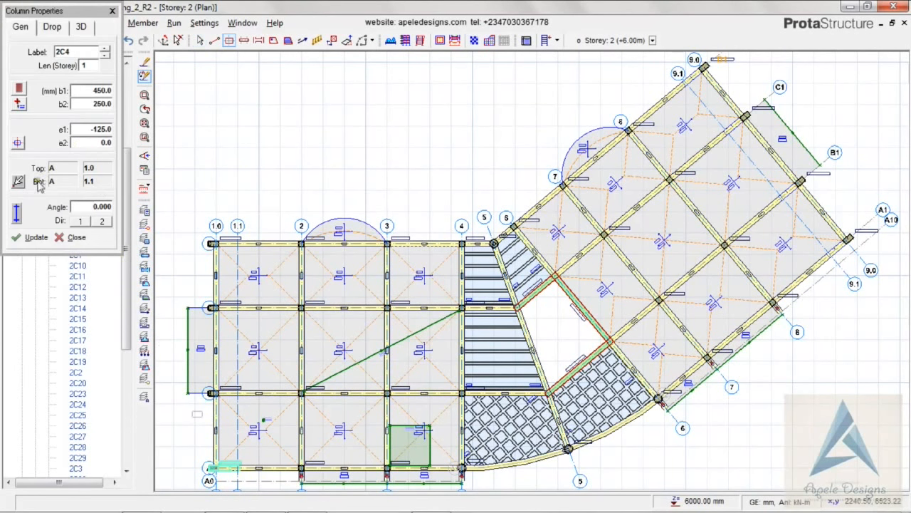
left_click(18, 182)
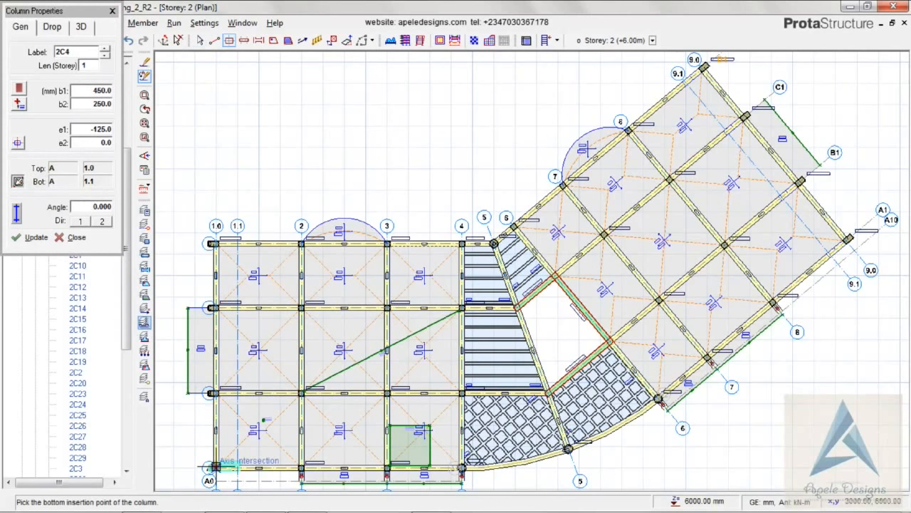
left_click(212, 466)
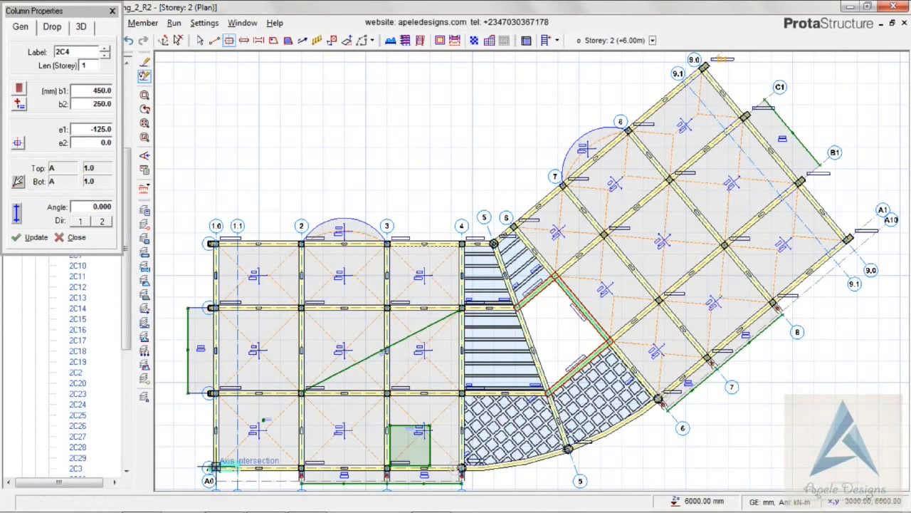
left_click(36, 238)
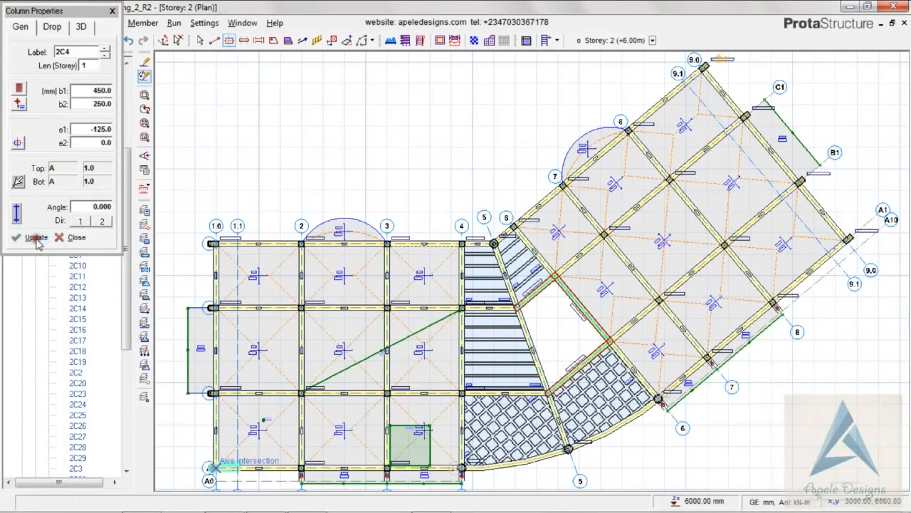
left_click(112, 12)
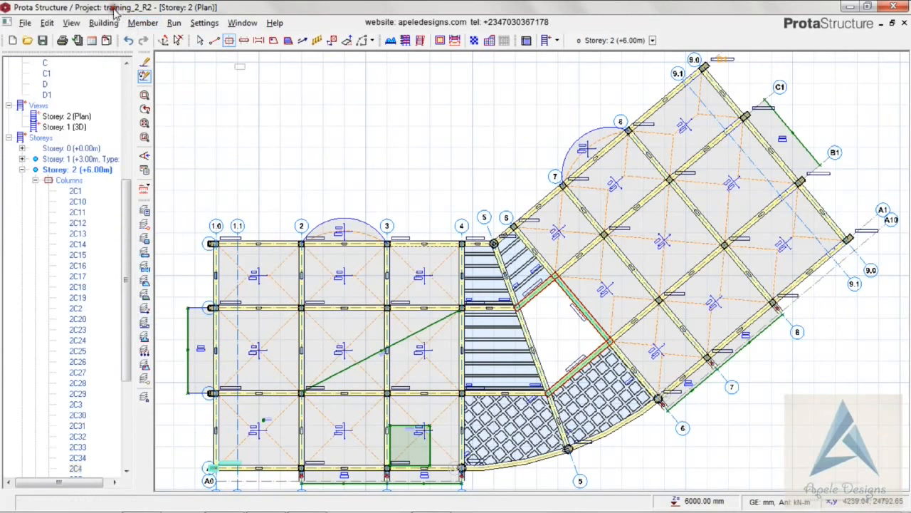
left_click(181, 40)
Move the bottom insertion point of the Storey 2 corner column on axis D1 to axis intersection D1/9.0, update it and clear the selection
left_click(710, 67)
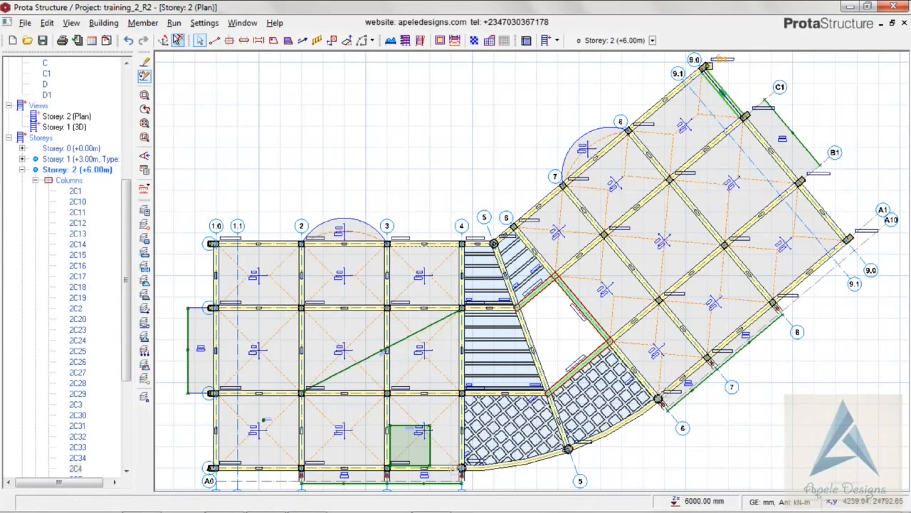
left_click(708, 66)
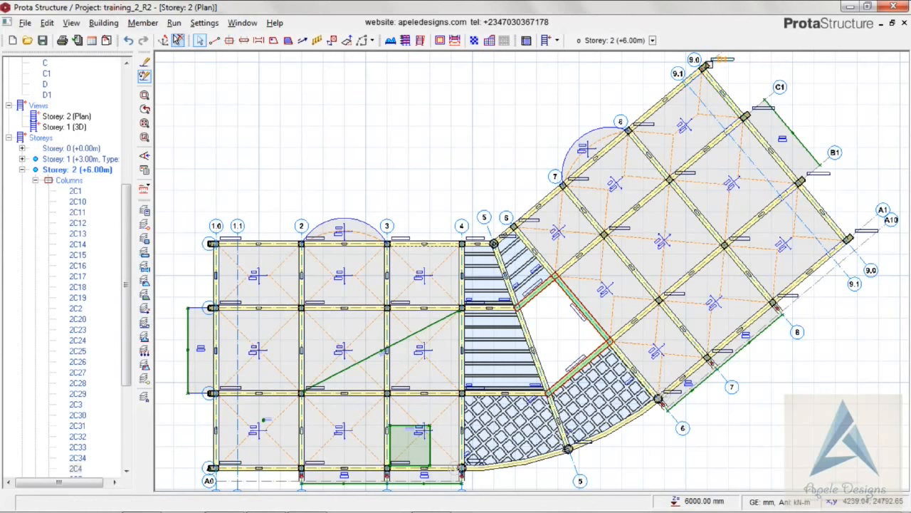
left_click(709, 64)
right_click(709, 65)
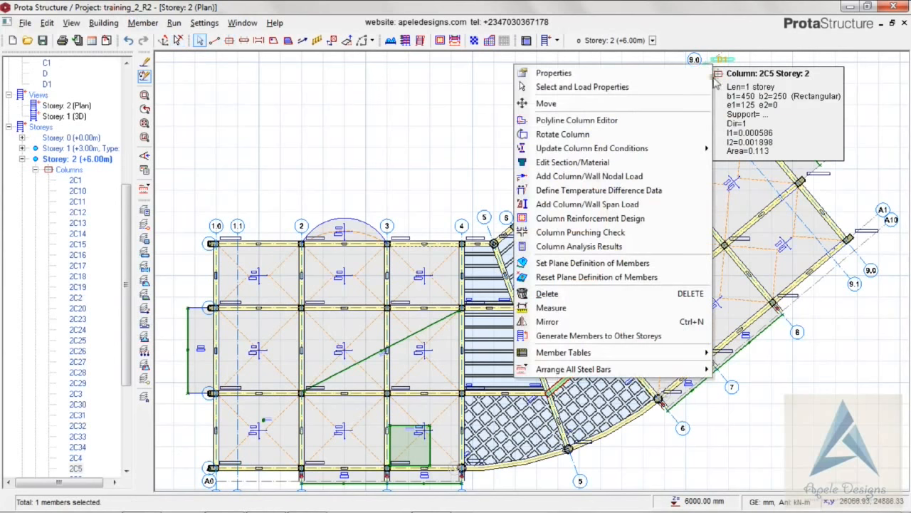
left_click(700, 75)
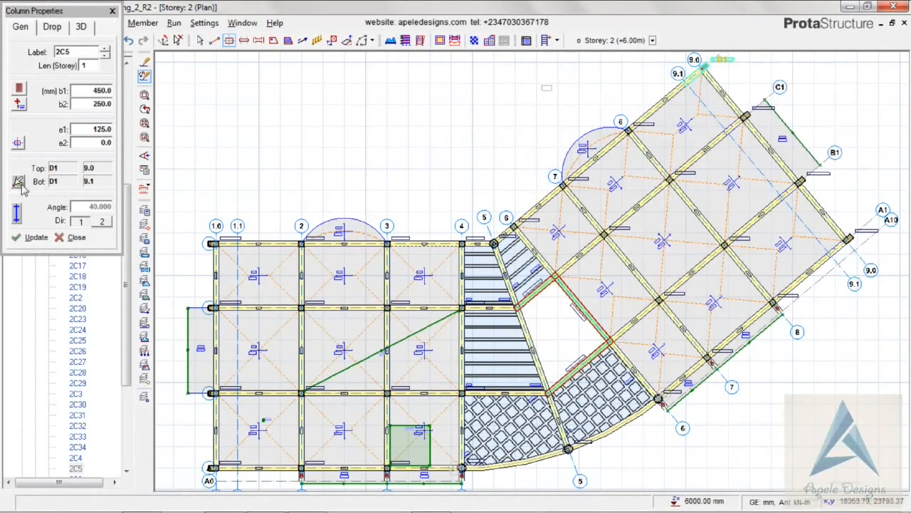
left_click(19, 181)
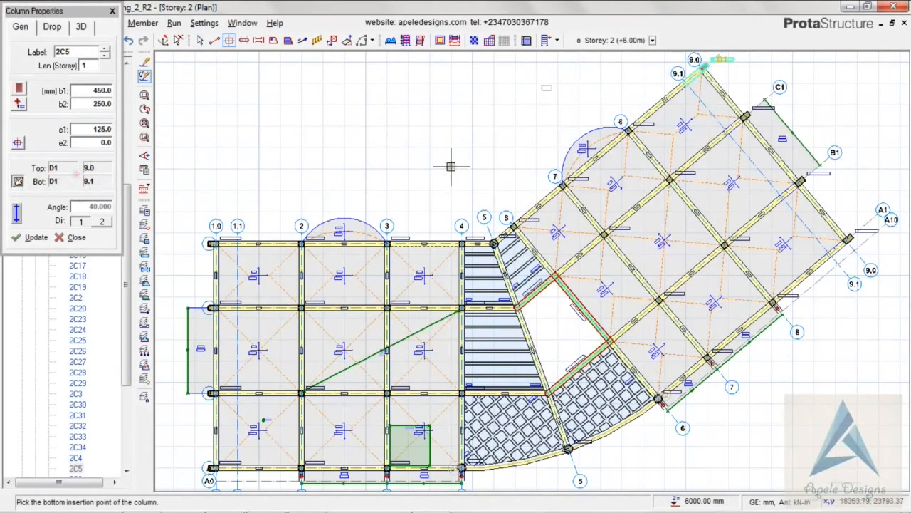
left_click(703, 67)
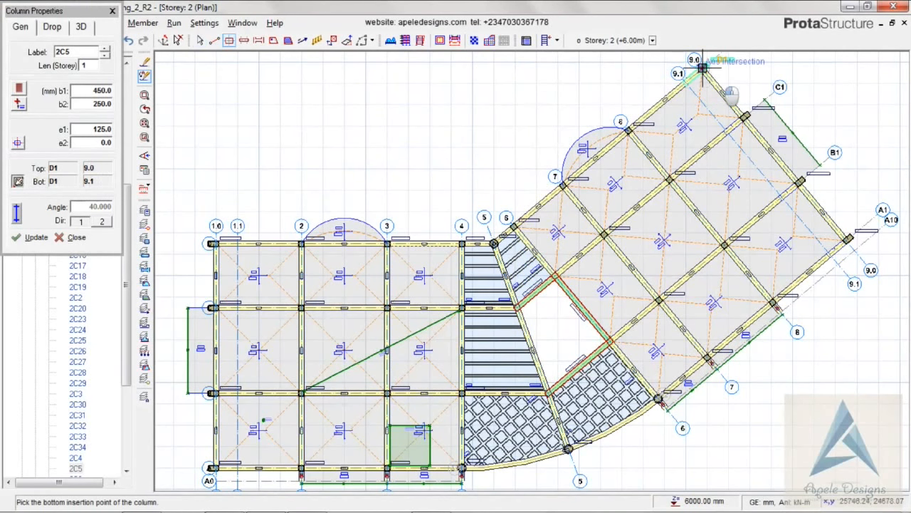
left_click(34, 238)
left_click(112, 11)
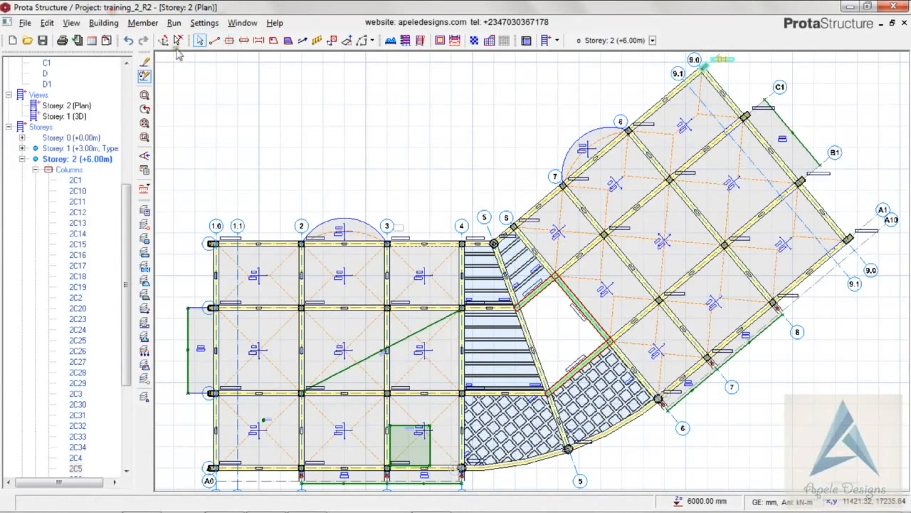
left_click(180, 45)
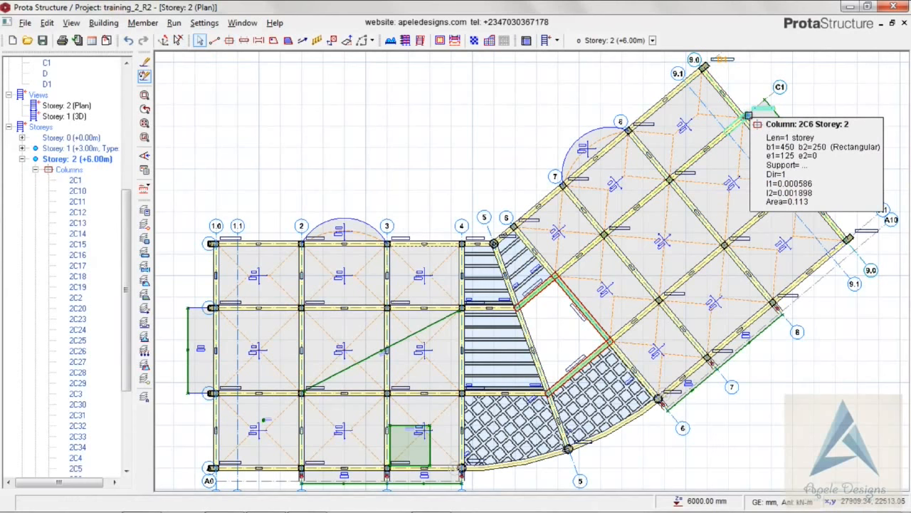
Move the bottom insertion point of the Storey 2 column on axis C1 to axis intersection C1/9.0 and update the column
right_click(748, 114)
left_click(589, 124)
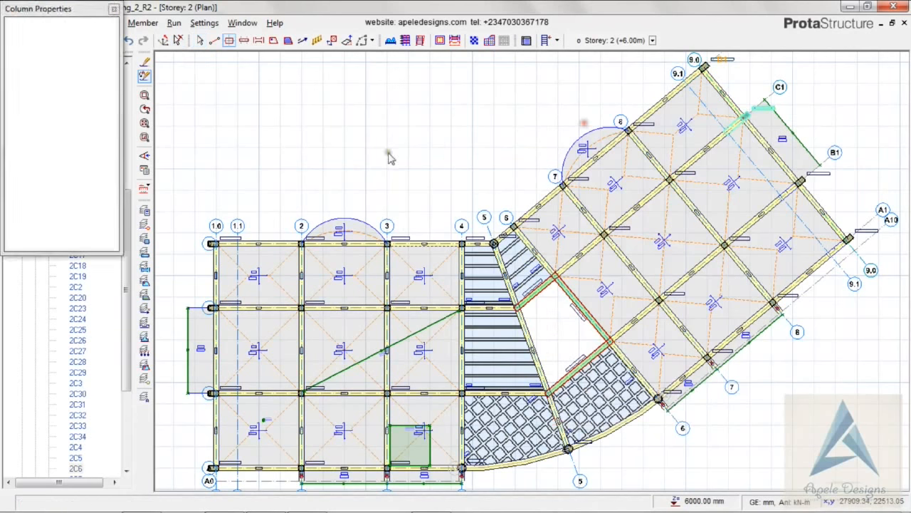
left_click(19, 181)
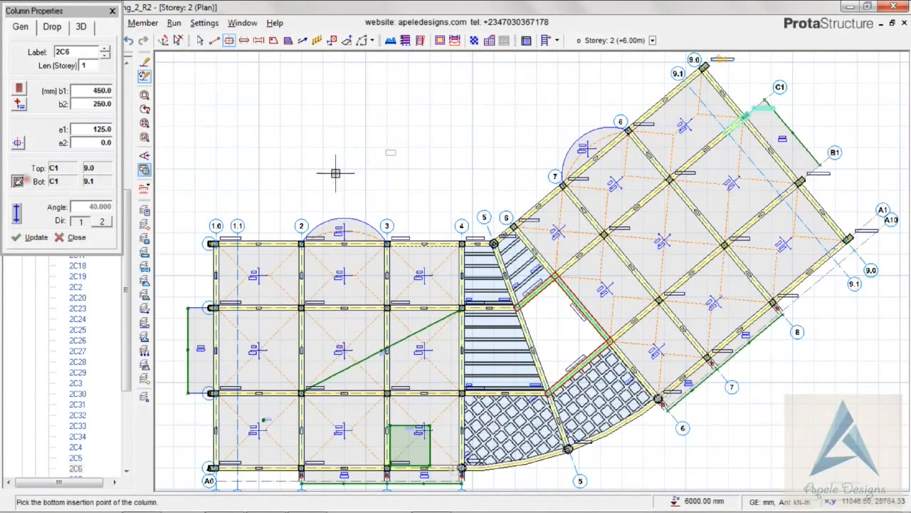
left_click(744, 116)
left_click(37, 237)
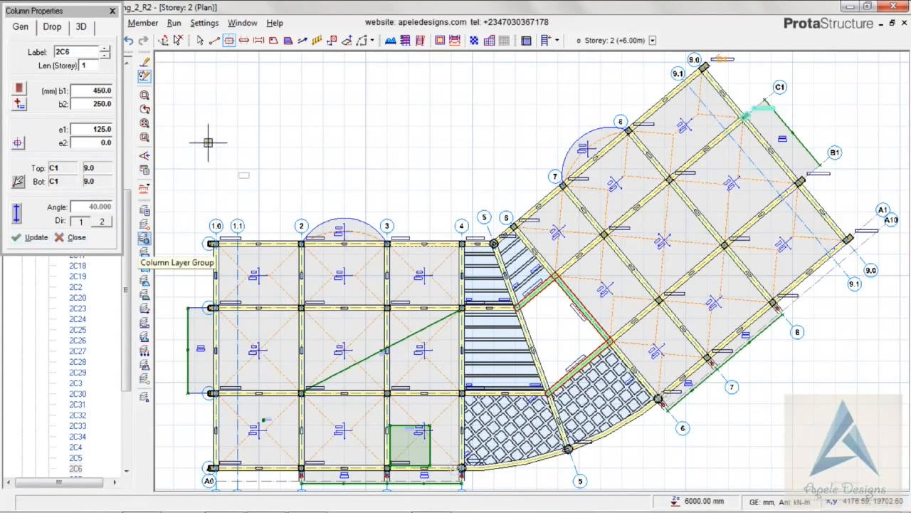
Reset the bottom insertion point of the Storey 2 column on axis B1 to axis intersection B1/9.0 and update it
left_click(111, 12)
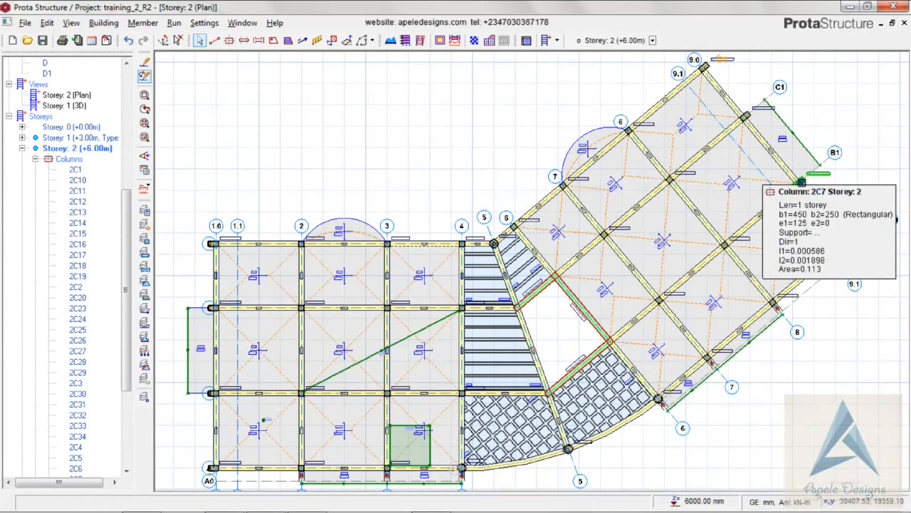
left_click(802, 183)
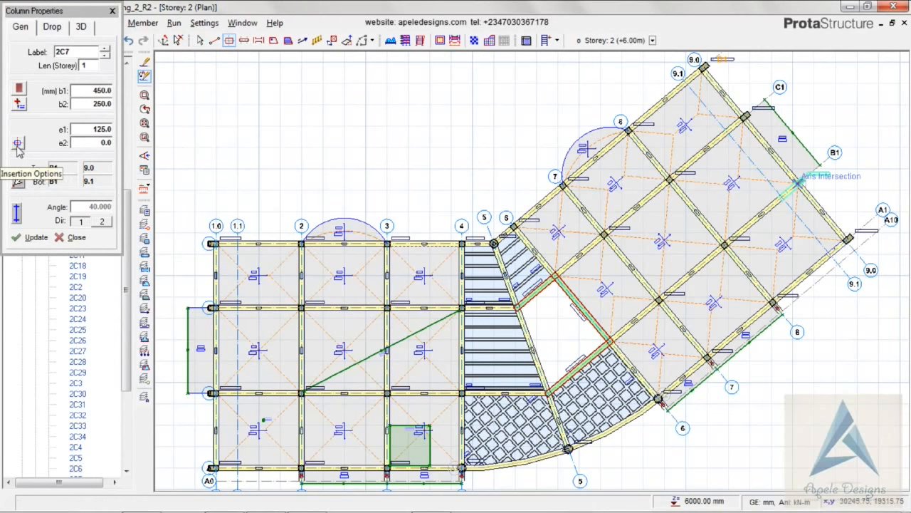
left_click(18, 181)
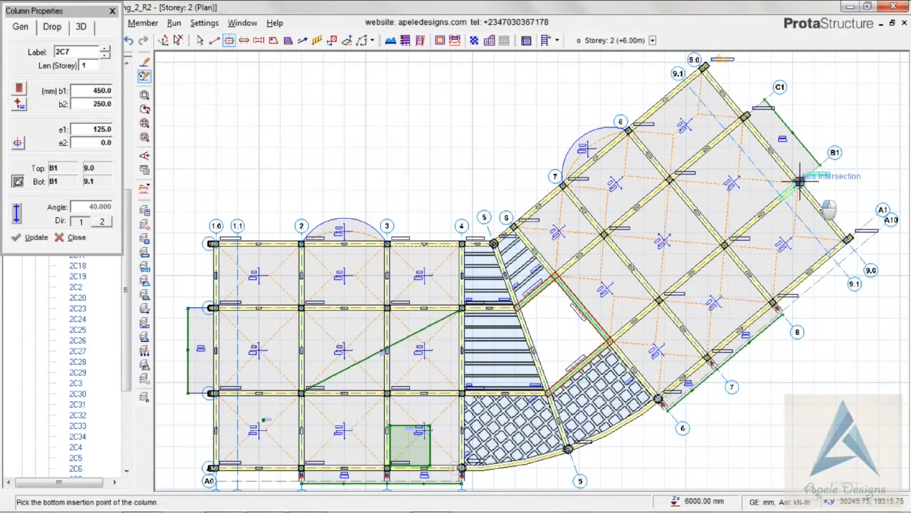
left_click(800, 182)
left_click(35, 238)
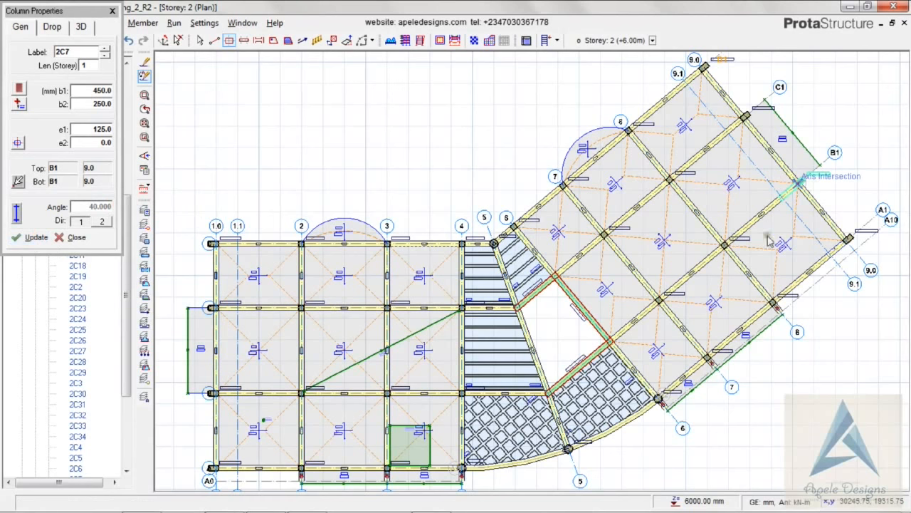
left_click(112, 11)
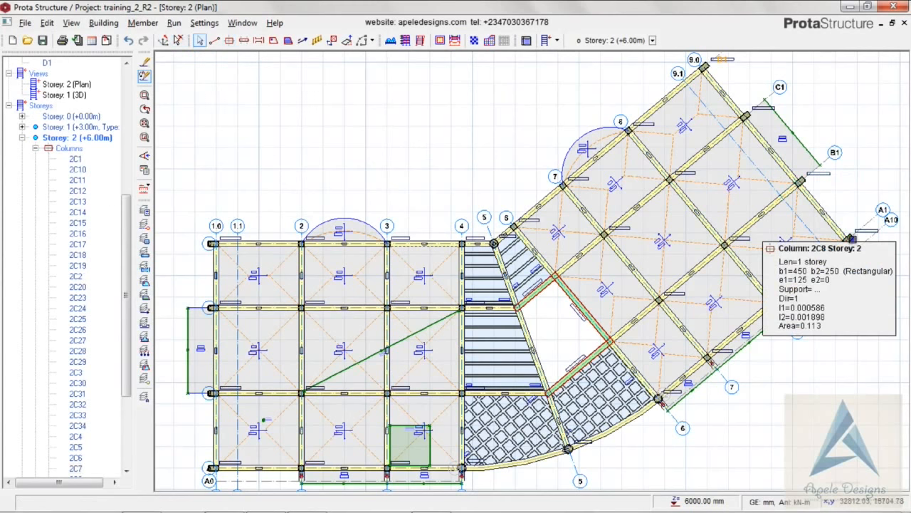
Move the bottom insertion point of the Storey 2 corner column on axis A1 to axis intersection A1/9.0 and update the column
double_click(851, 237)
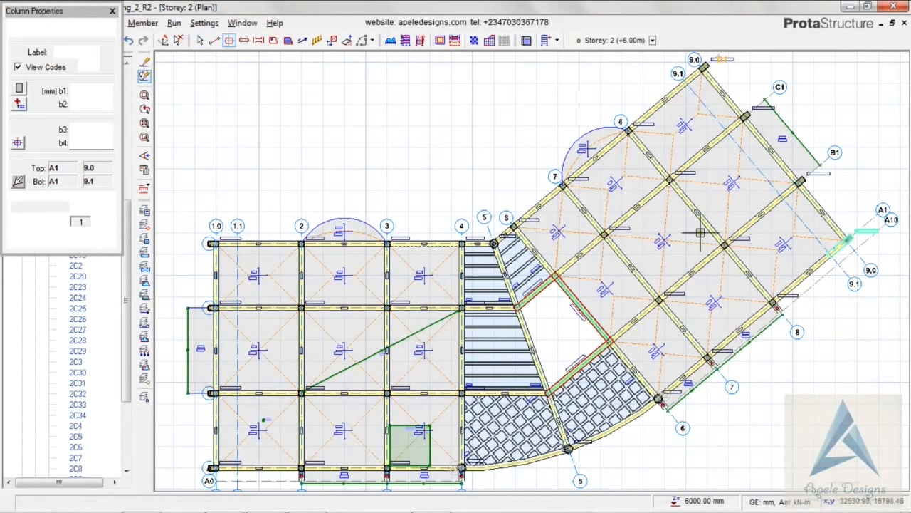
left_click(19, 180)
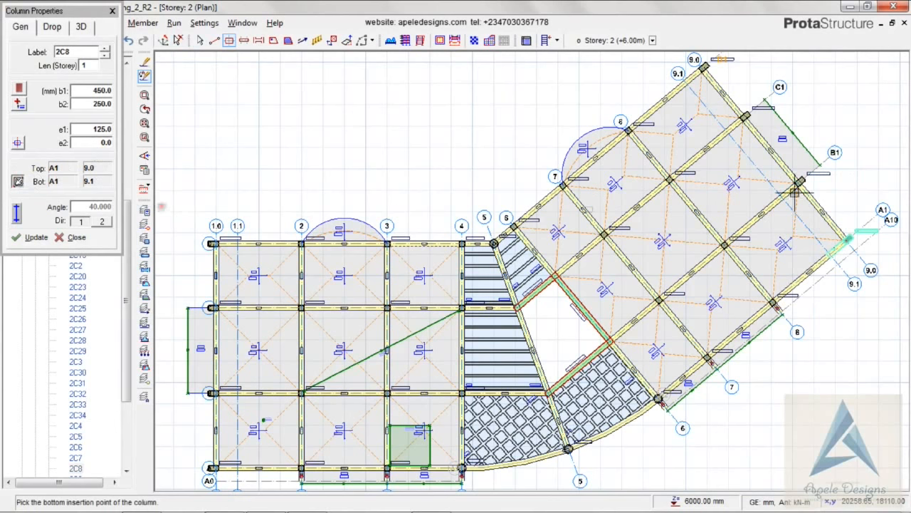
left_click(850, 237)
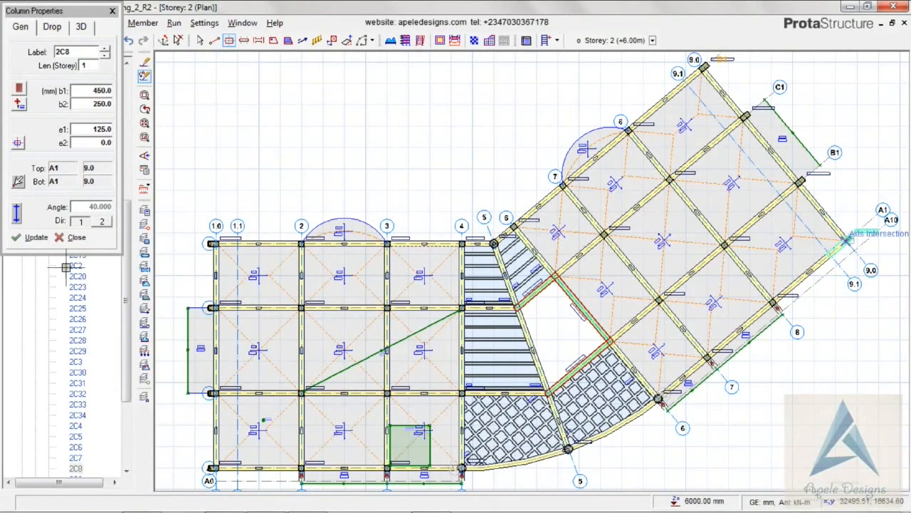
left_click(32, 237)
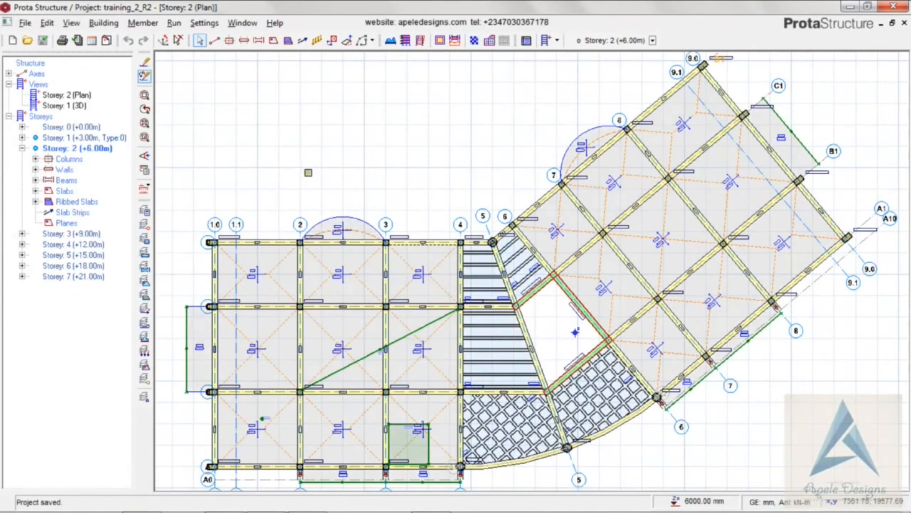
Set up a new Storey 2 column with b1 and b2 of 250 mm and a centred insertion point
scroll(308, 173, "down", 1)
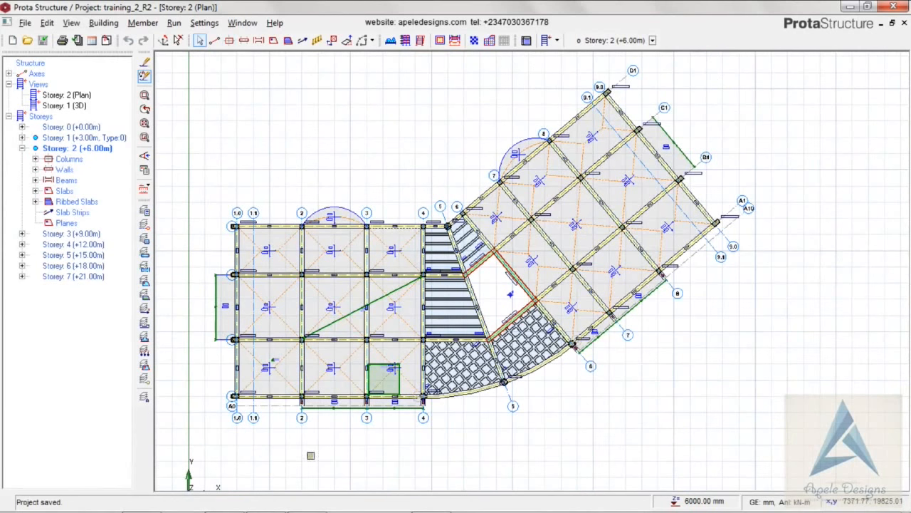
scroll(346, 426, "up", 2)
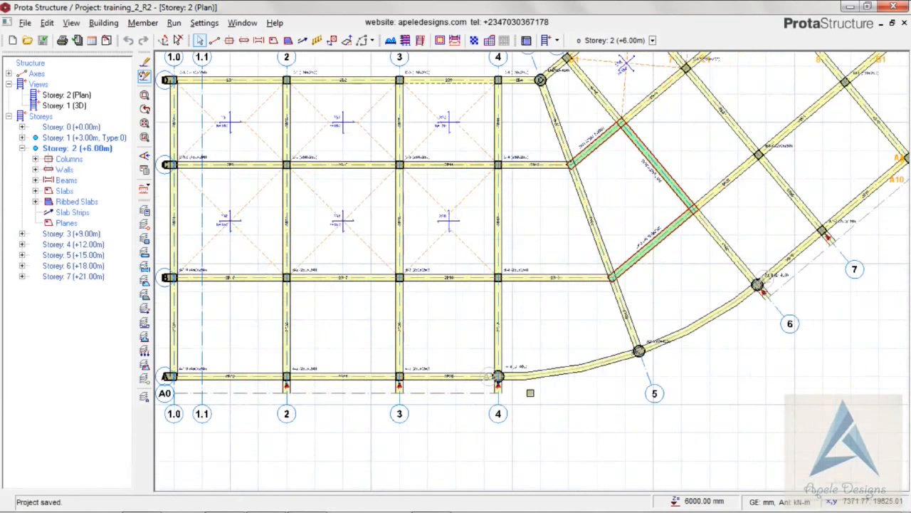
scroll(569, 384, "down", 1)
middle_click_drag(585, 377, 539, 389)
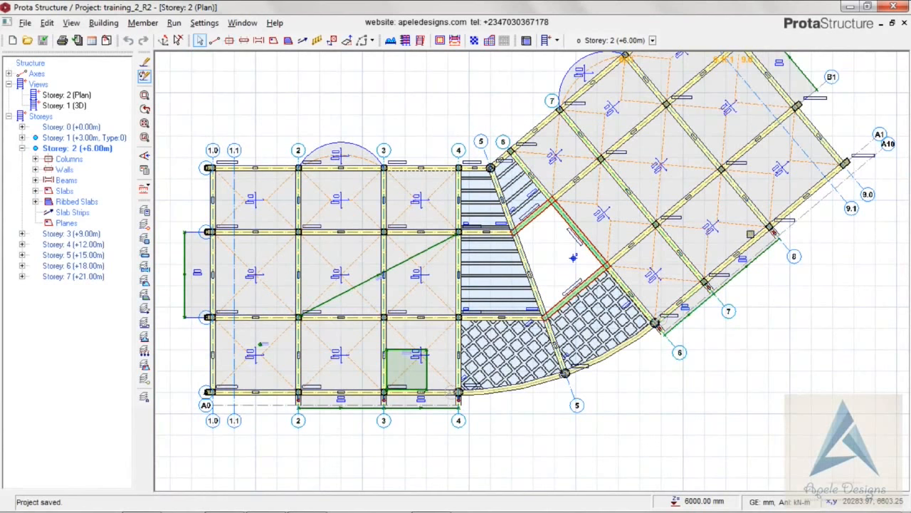
left_click(230, 41)
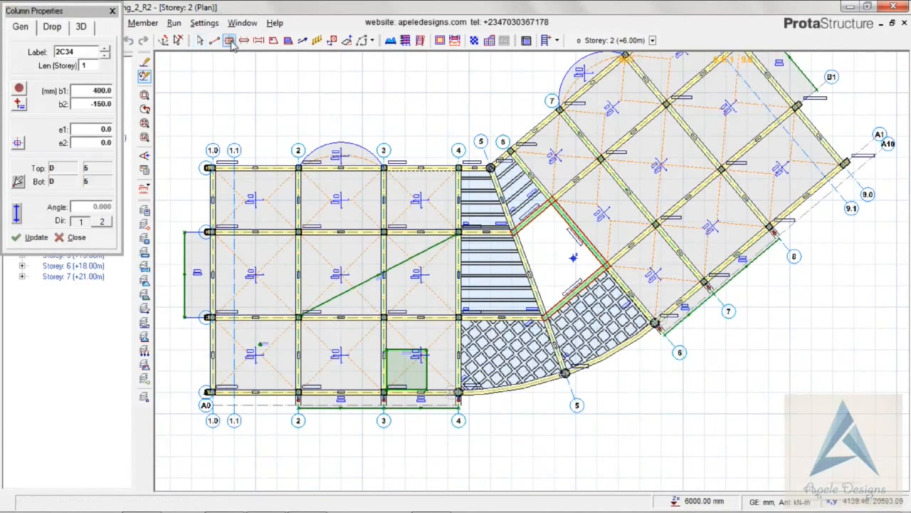
left_click(100, 90)
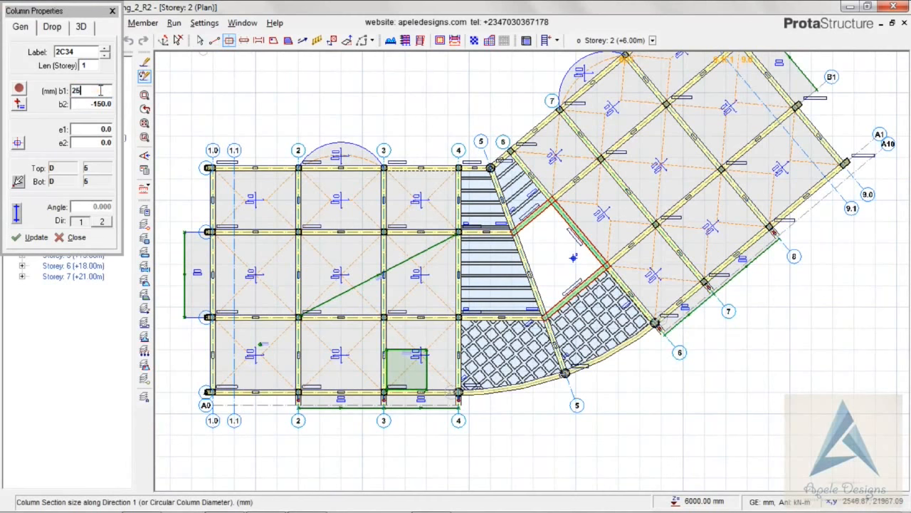
left_click(99, 103)
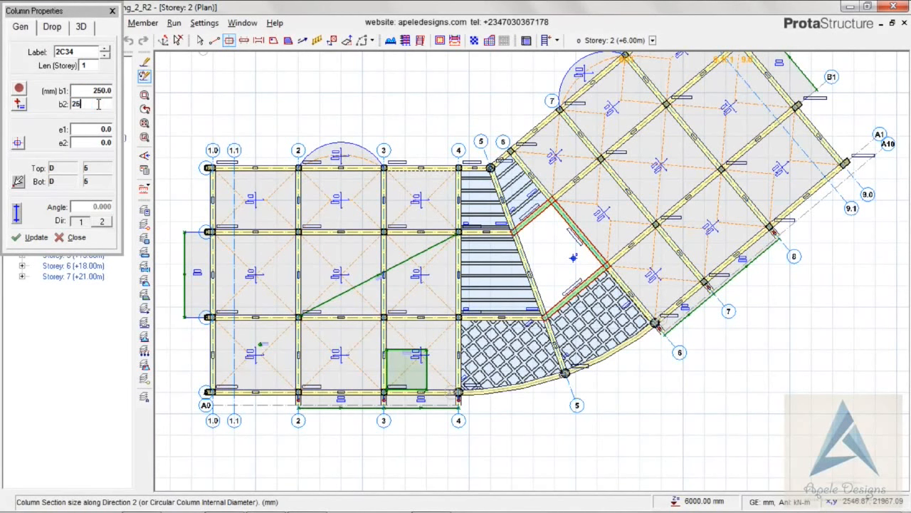
left_click(18, 146)
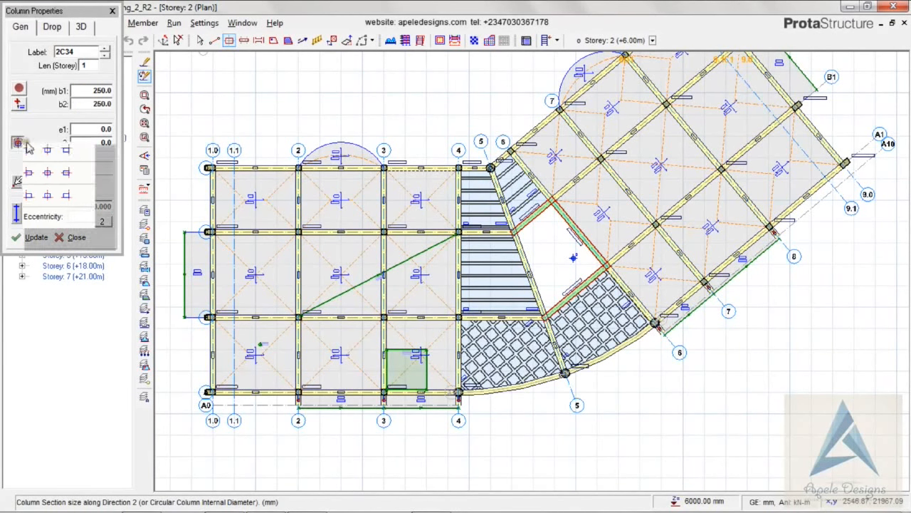
left_click(54, 175)
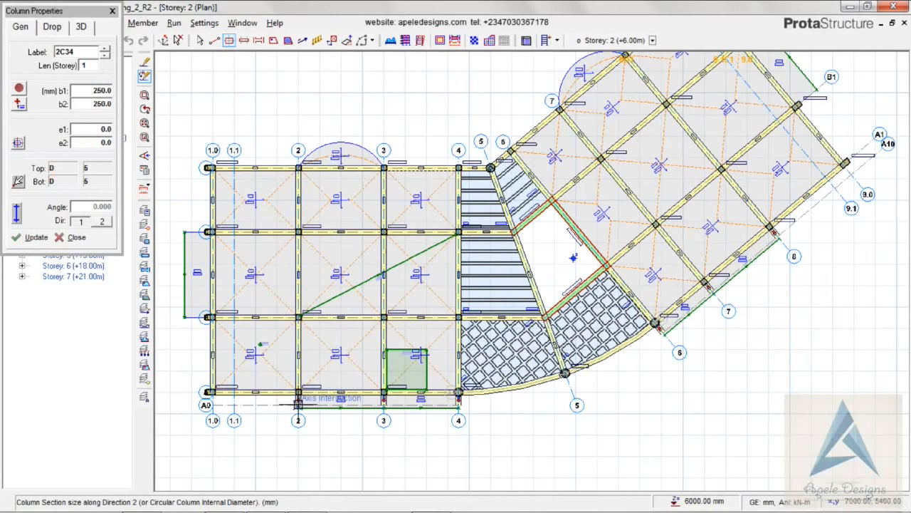
Place the new columns where axis A0 meets axes 2, 3 and 4 and where axis A10 meets axes 6, 7 and 8
left_click(383, 404)
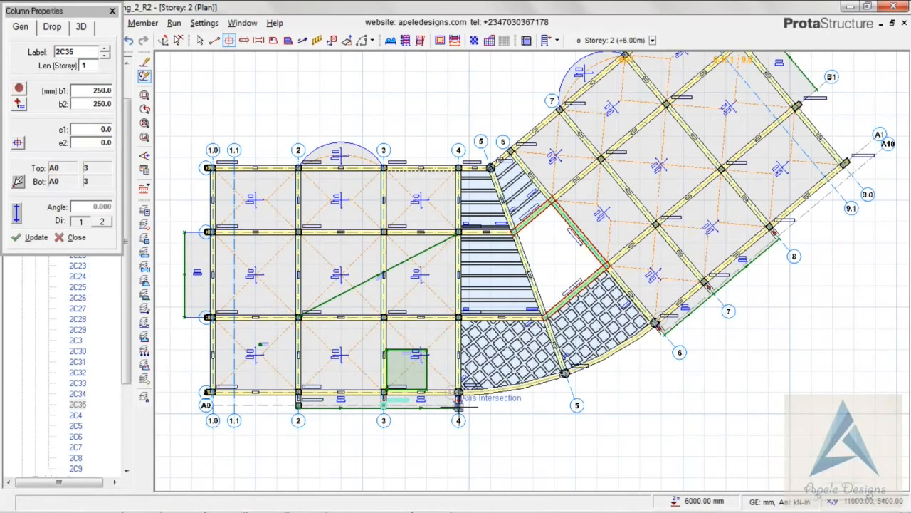
left_click(665, 333)
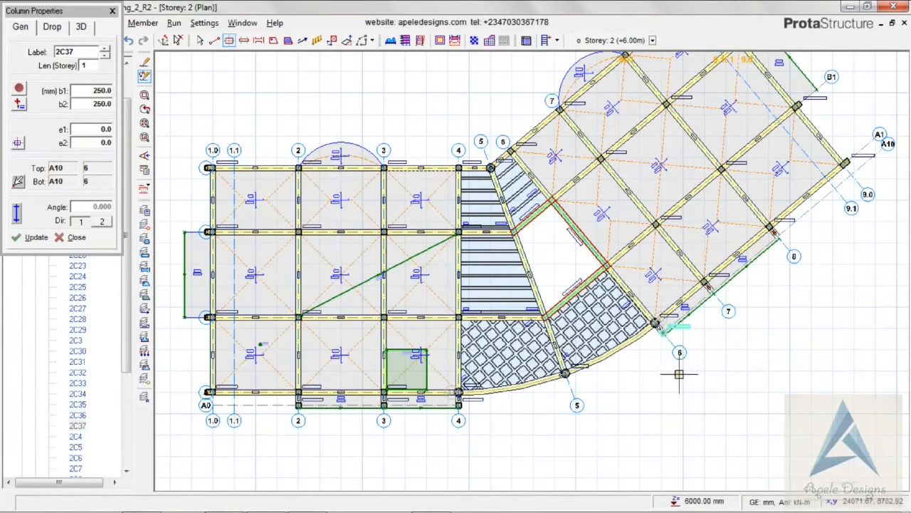
left_click(709, 307)
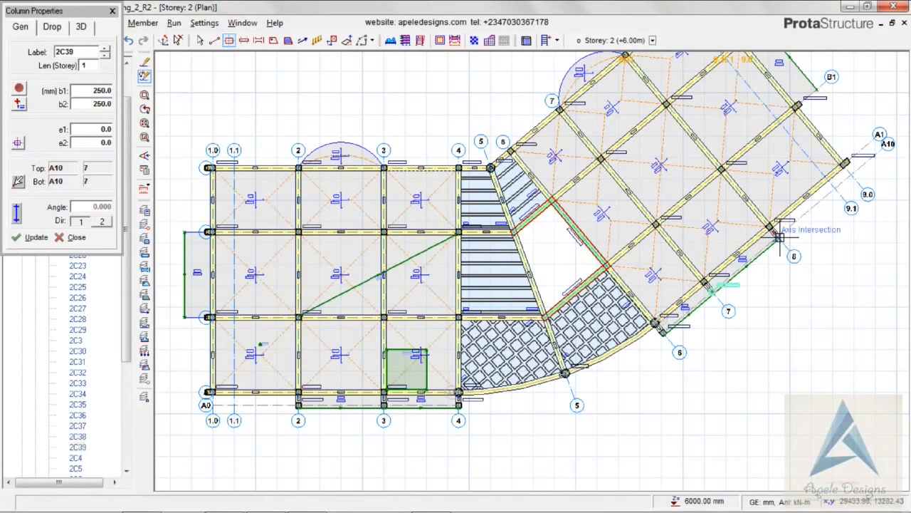
left_click(780, 237)
left_click(780, 238)
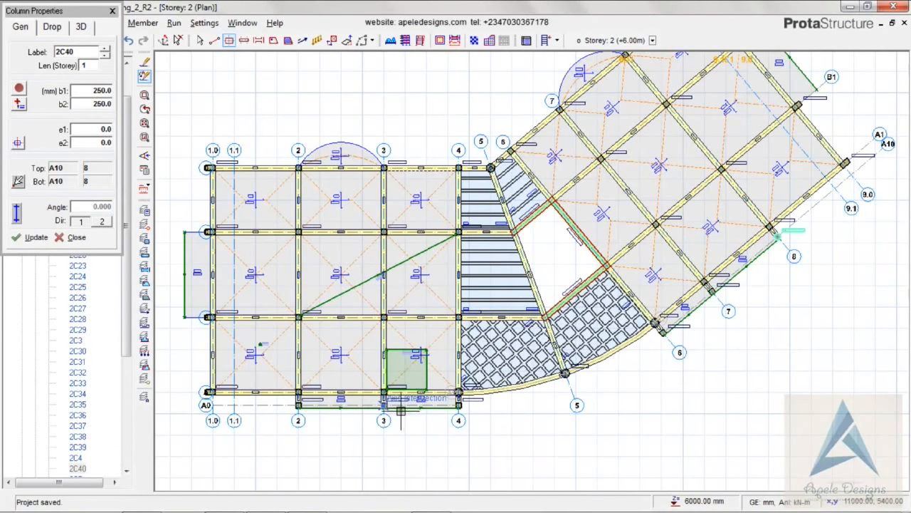
left_click(112, 10)
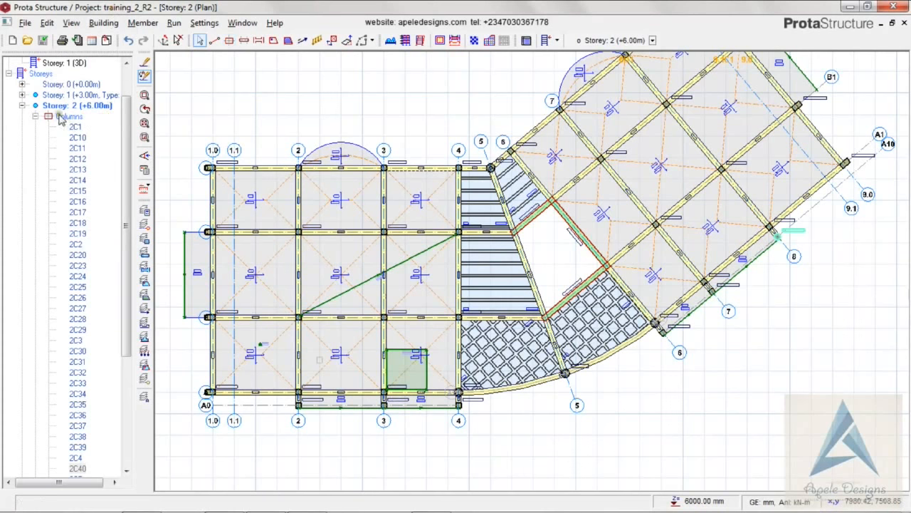
Generate Storeys 3, 4 and 5 from Storey 2 with all member types
left_click(22, 105)
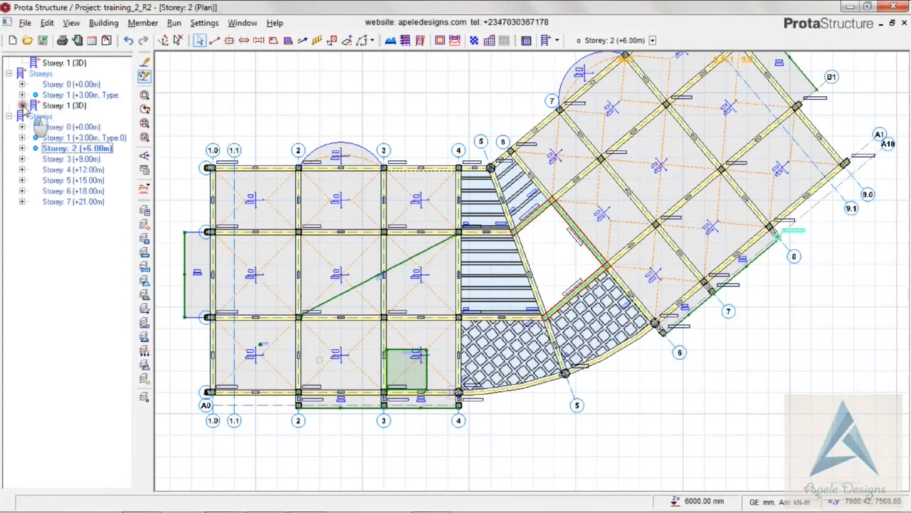
left_click(77, 148)
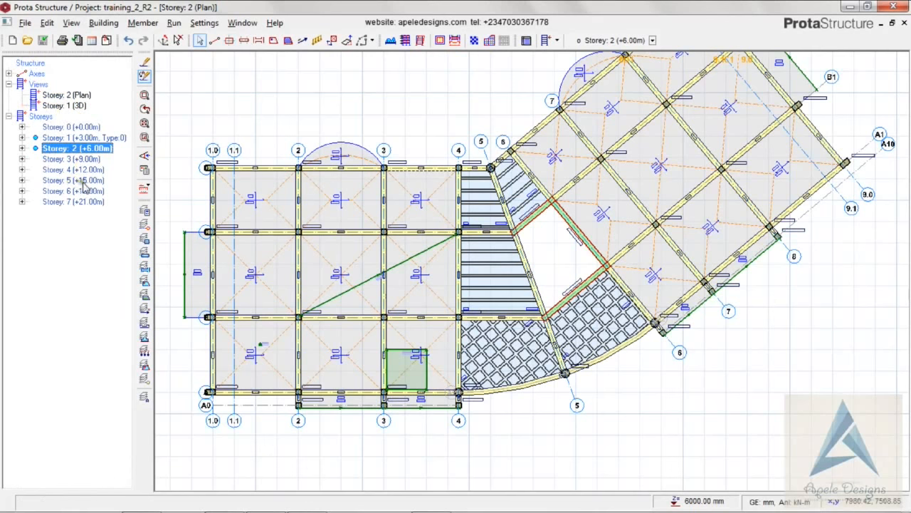
left_click(40, 118)
right_click(39, 117)
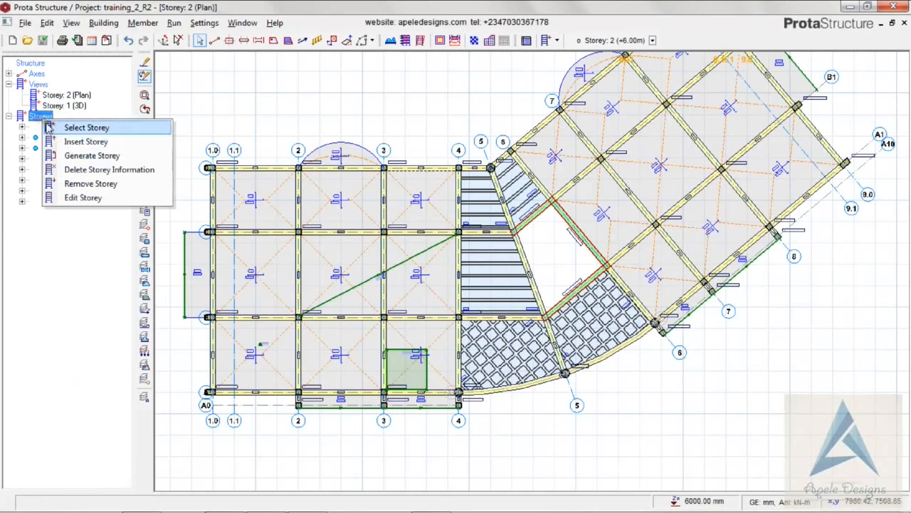
left_click(78, 158)
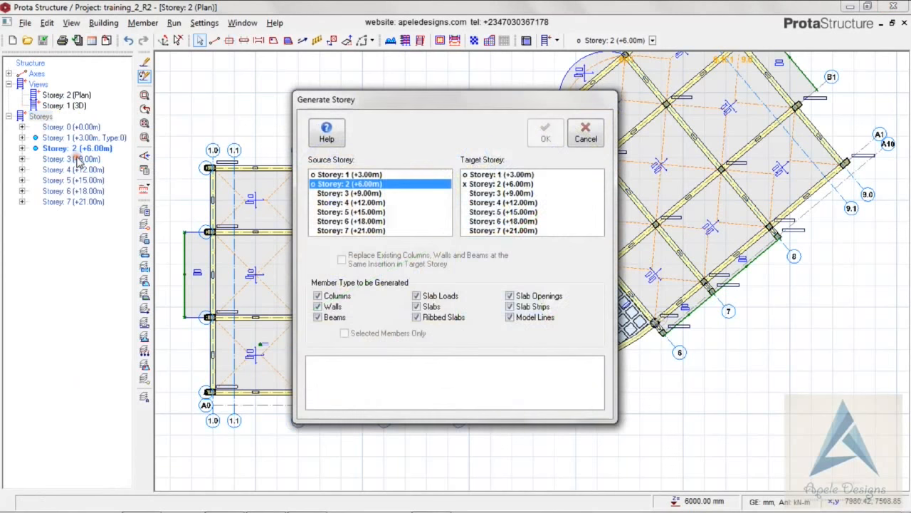
left_click(499, 194)
left_click(495, 203, "ctrl")
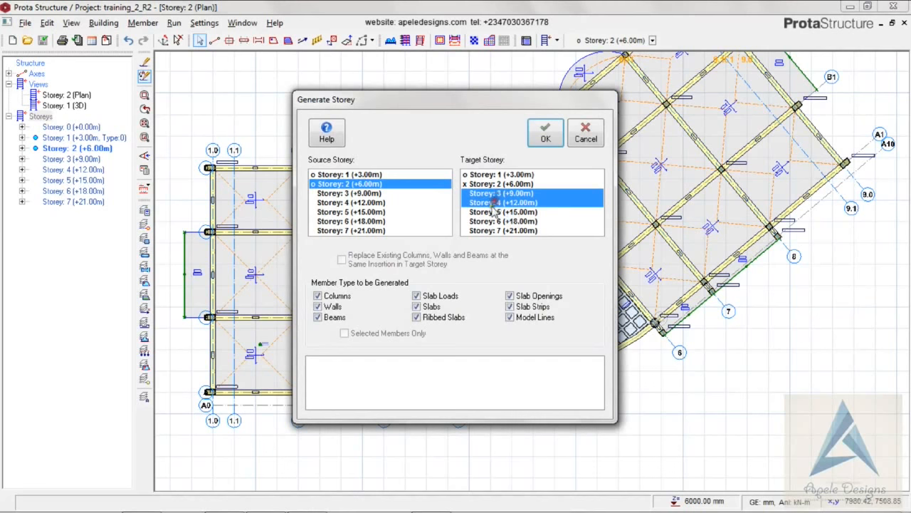
left_click(489, 212, "ctrl")
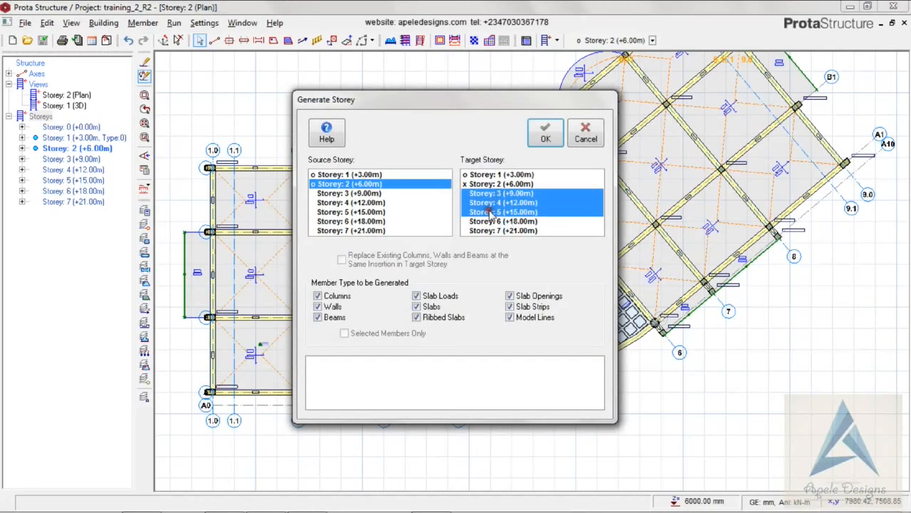
left_click(546, 138)
left_click(503, 311)
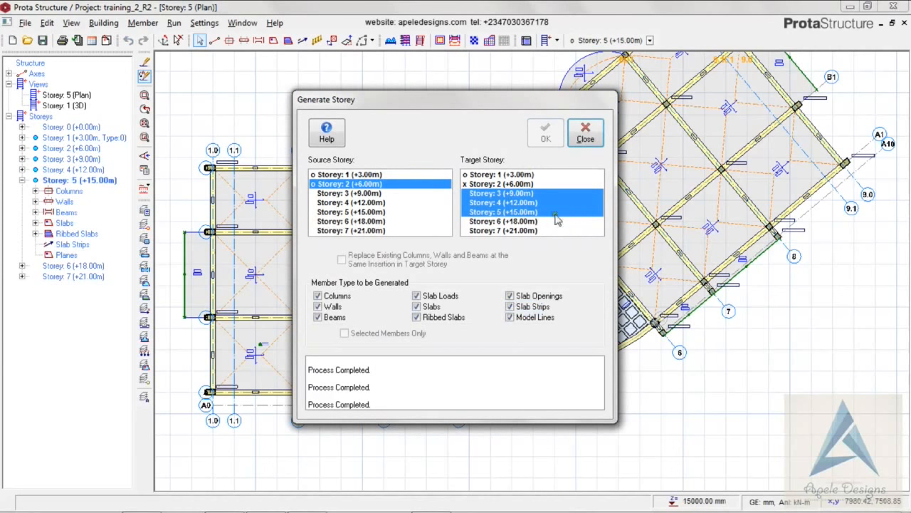
left_click(585, 138)
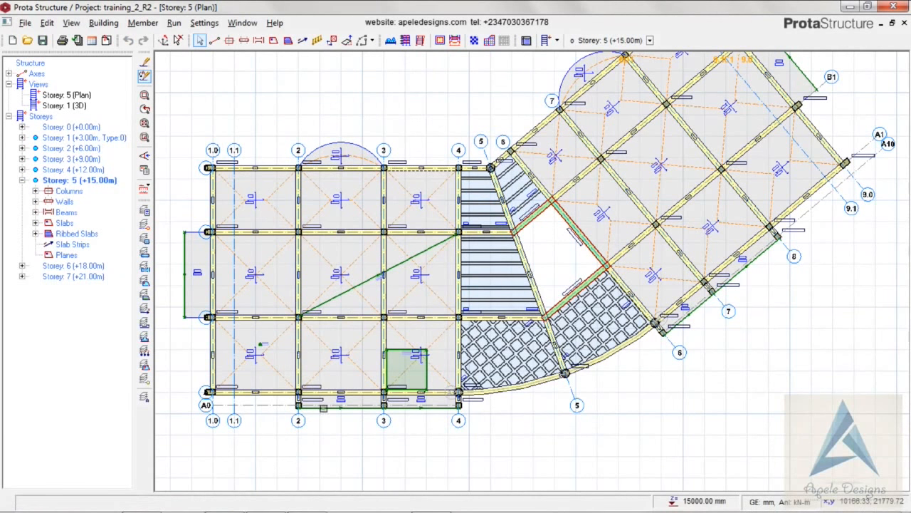
Hide the axes and delete all Storey 5 slabs, beams and columns on the axis 1.0 side of axis 3, including the cantilevers
left_click(146, 225)
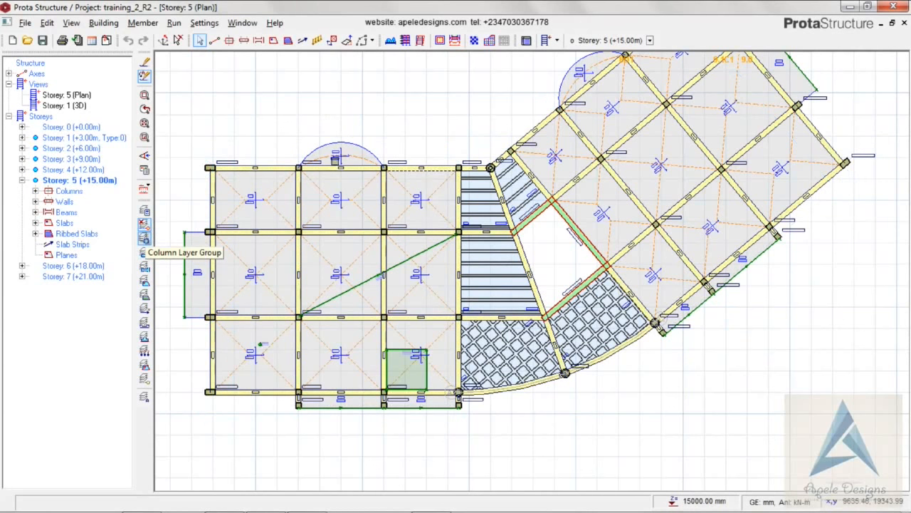
left_click_drag(363, 93, 208, 381)
left_click_drag(188, 425, 194, 425)
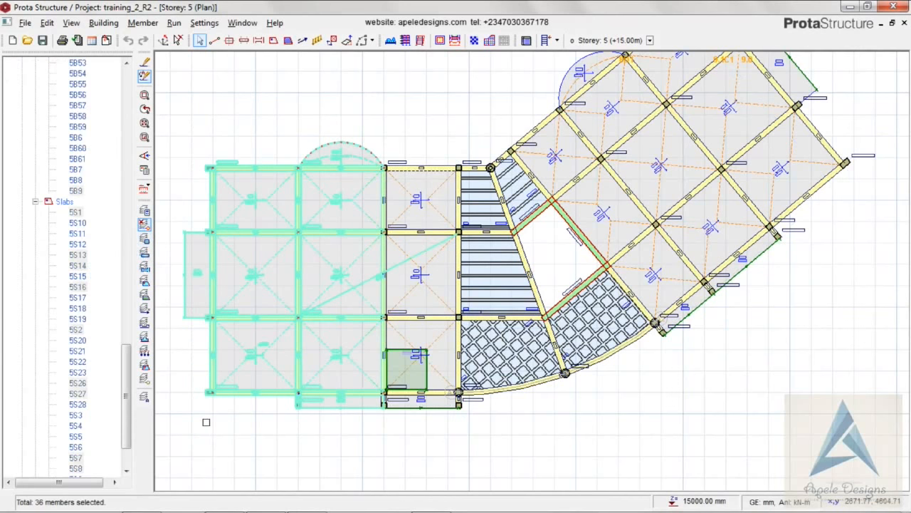
right_click(242, 301)
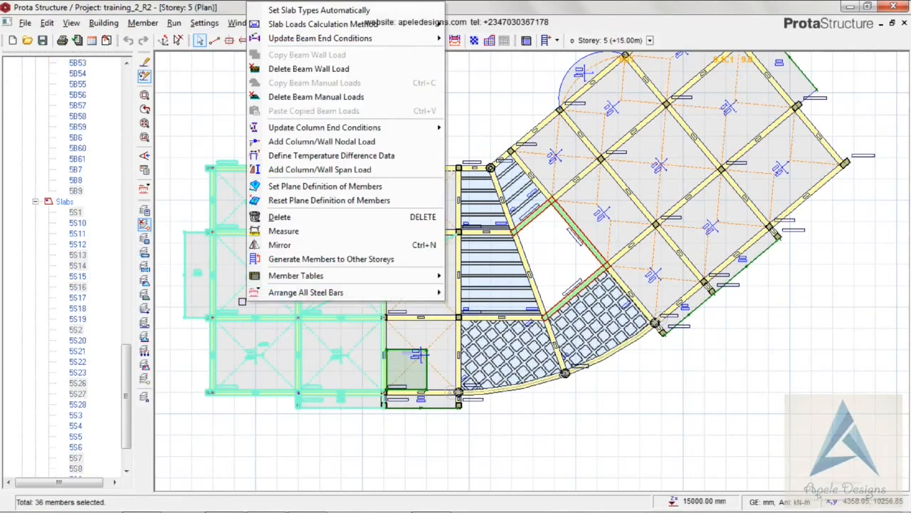
left_click(280, 217)
left_click(504, 157)
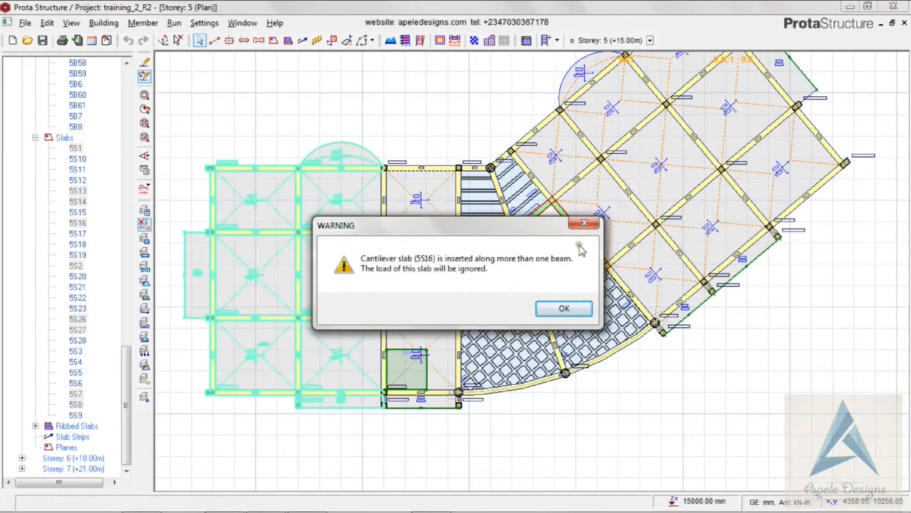
left_click(564, 308)
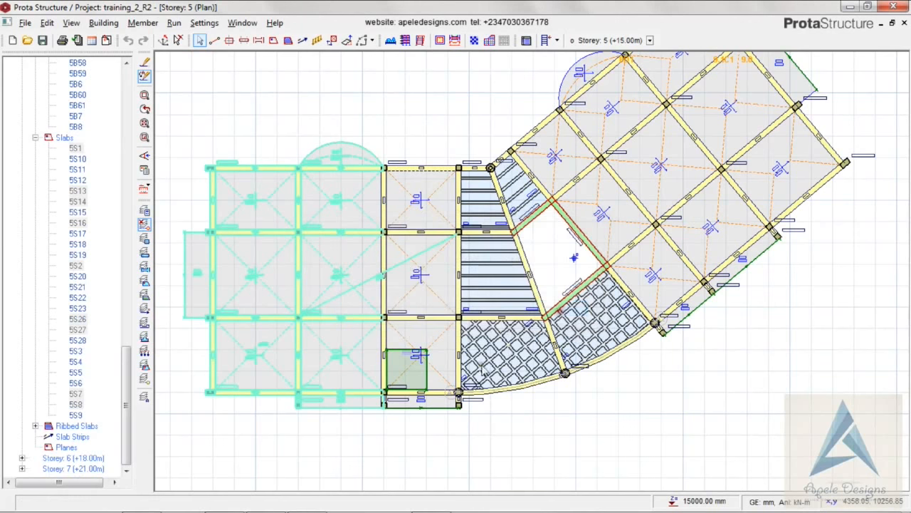
key("Delete")
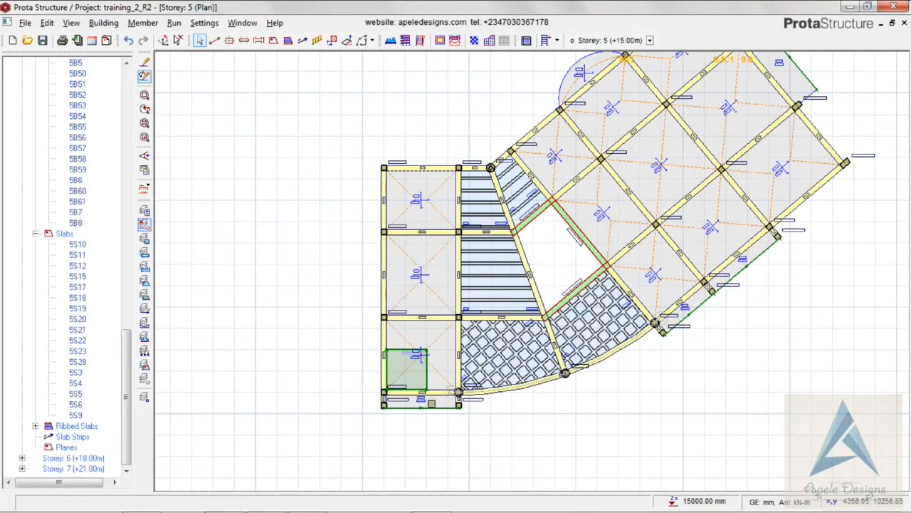
Delete the Storey 5 cantilever strip along axis A0 between axes 3 and 4, including its columns, beams and slab
left_click(431, 403)
left_click_drag(504, 399, 381, 425)
key("Delete")
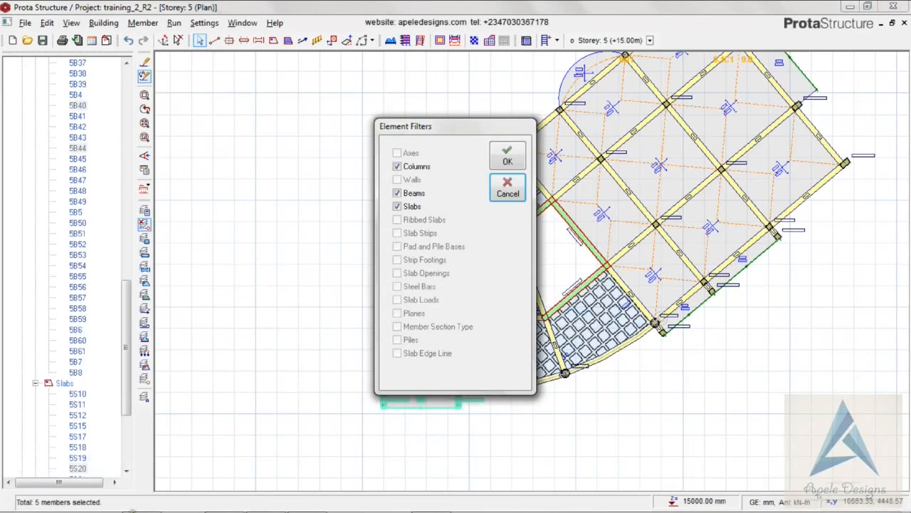
left_click(507, 157)
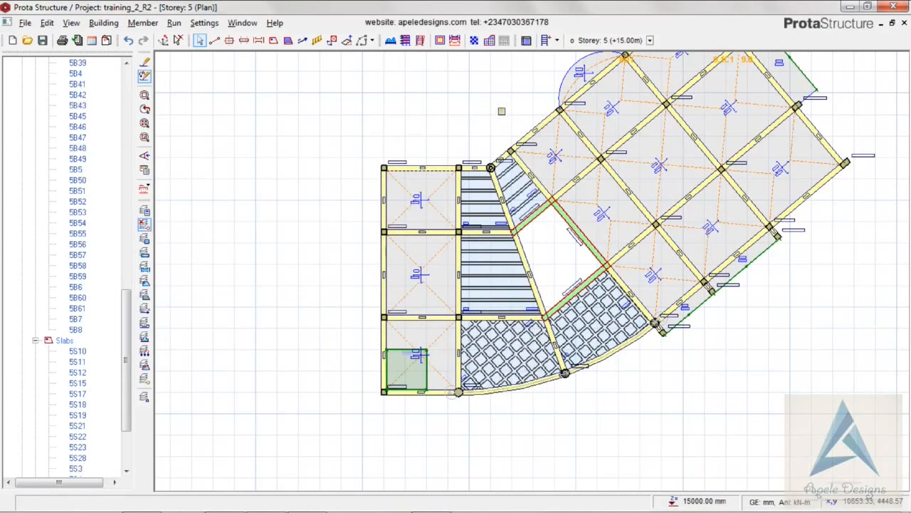
Delete Storey 5's bays C1–A1 between axes 8 and 9 and B1–A1 between axes 7 and 8, with their cantilevers
middle_click_drag(501, 112, 399, 180)
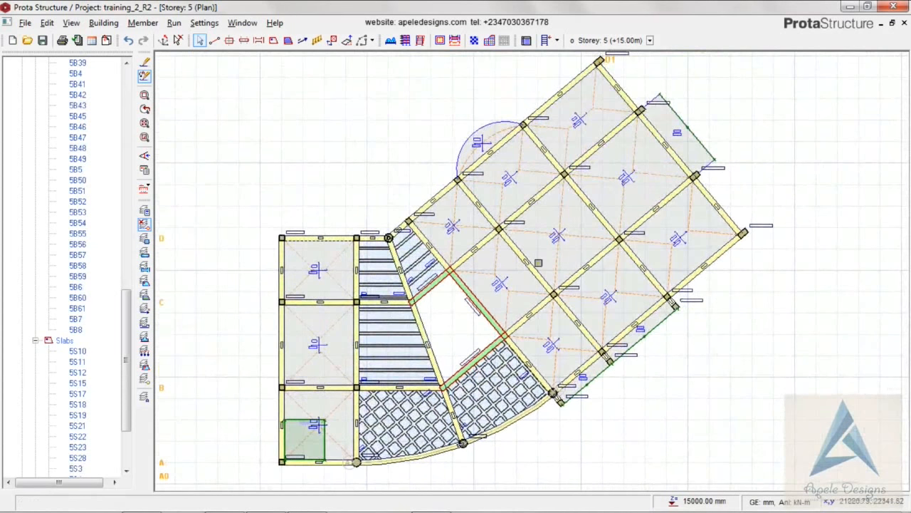
mouse_move(541, 272)
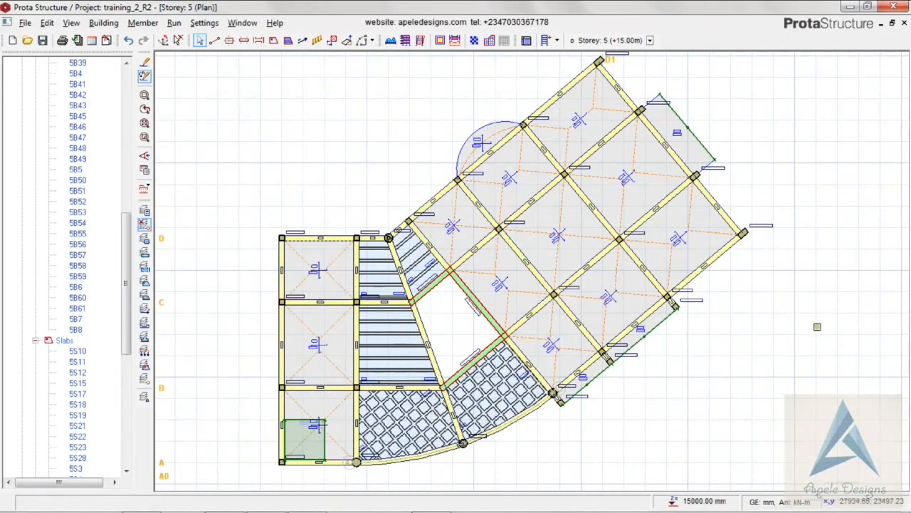
left_click_drag(815, 350, 628, 163)
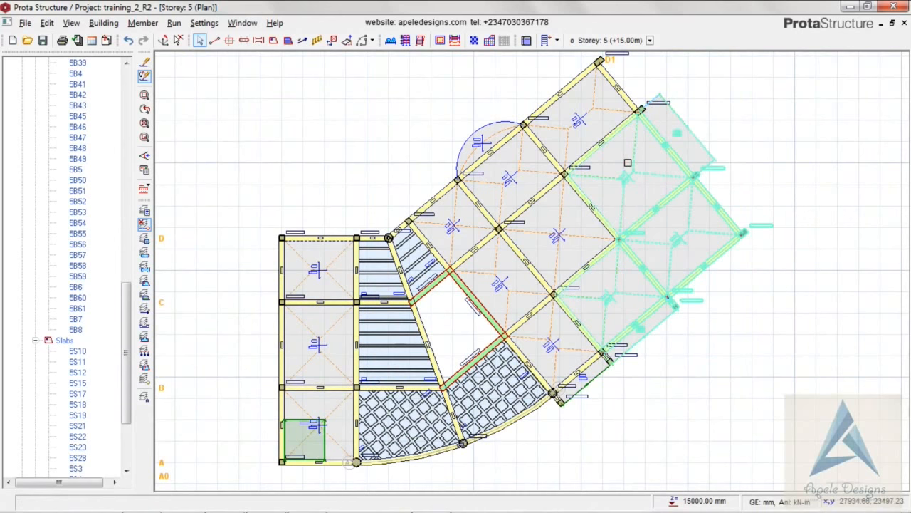
left_click(507, 155)
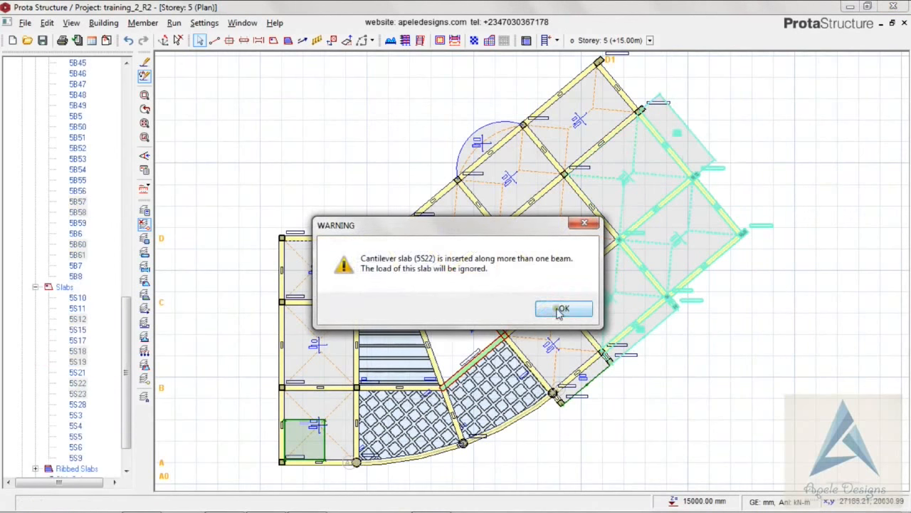
left_click(559, 311)
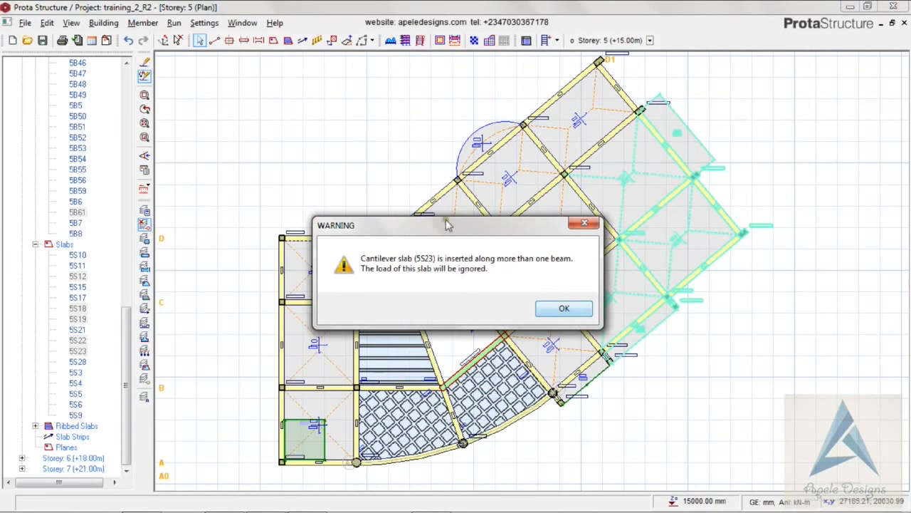
left_click(554, 313)
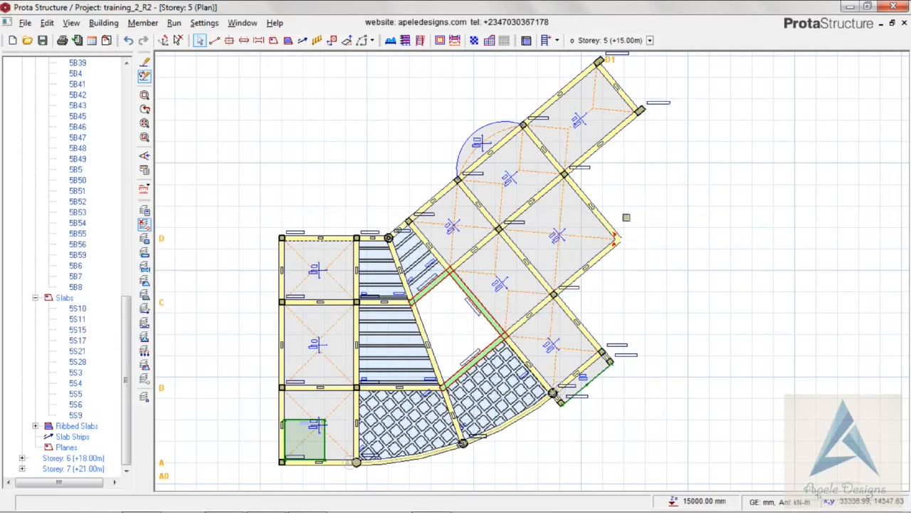
Replace the missing Storey 5 column at axis intersection B1/8 with a 250 × 250 mm column and hide the axes again
left_click(614, 242, "ctrl")
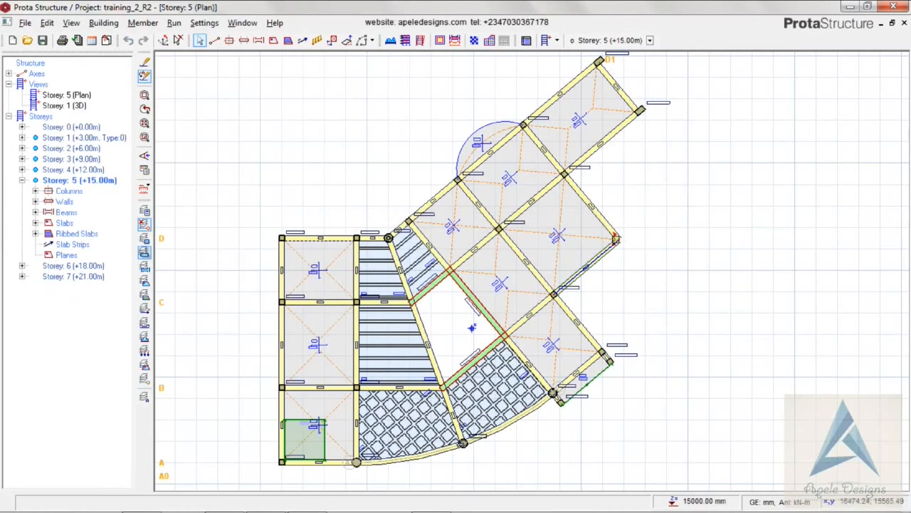
left_click(145, 225)
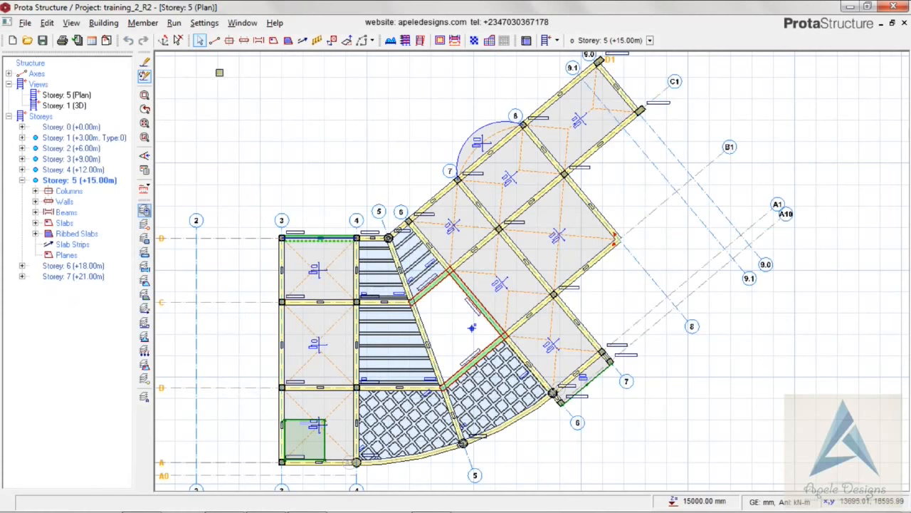
left_click(229, 42)
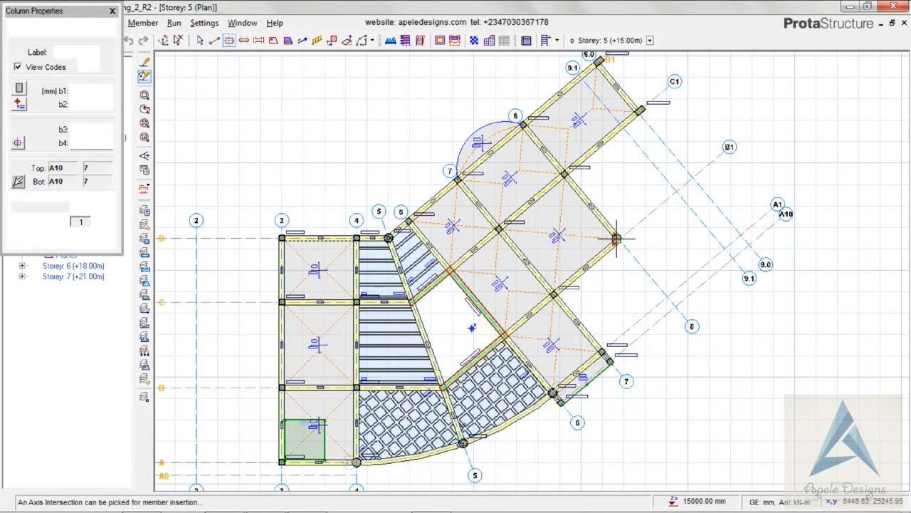
left_click(616, 240)
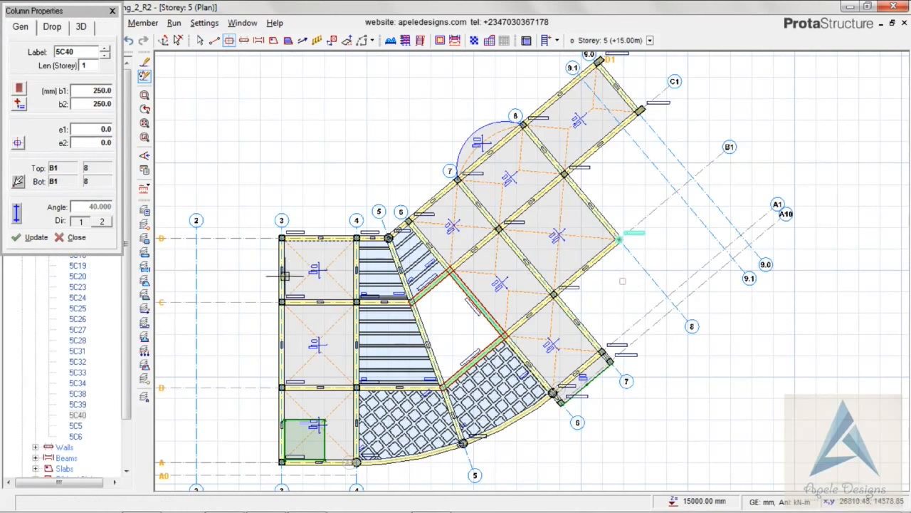
left_click(144, 224)
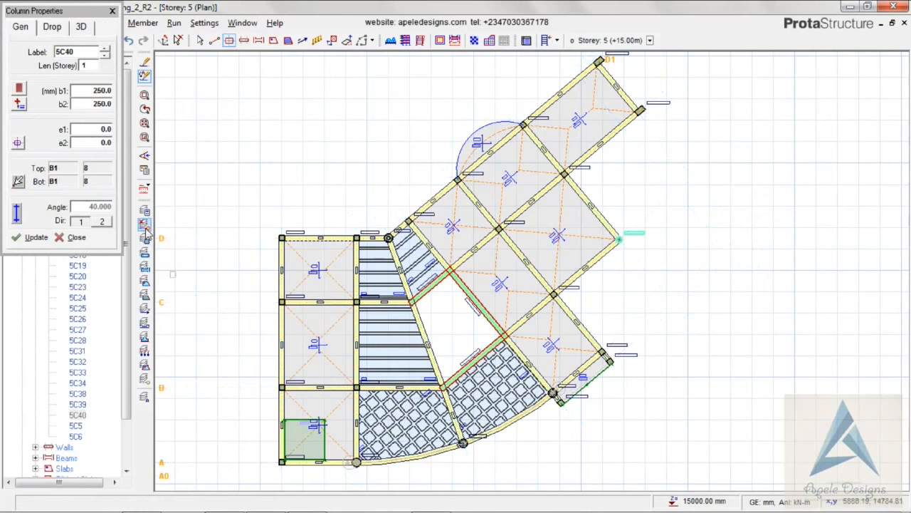
left_click(112, 11)
key("Escape")
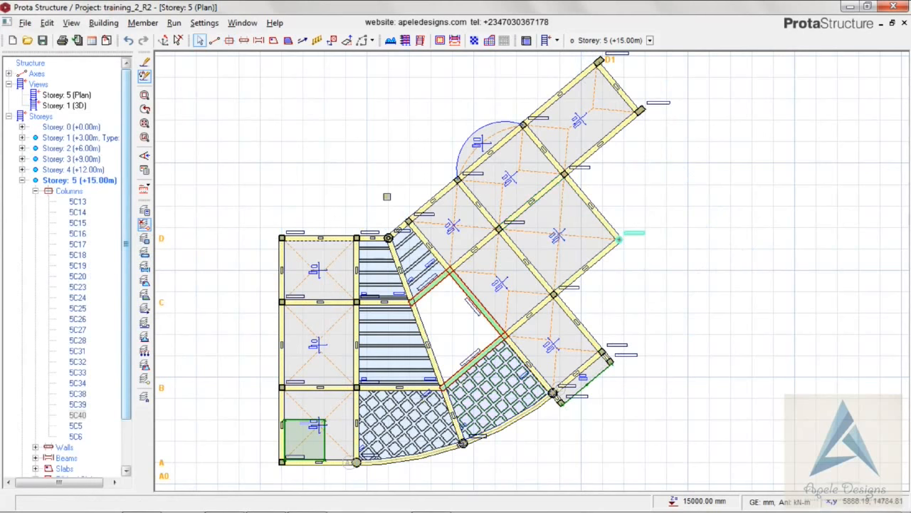
Generate Storey 6 from Storey 5 with all member types
left_click(41, 116)
right_click(51, 119)
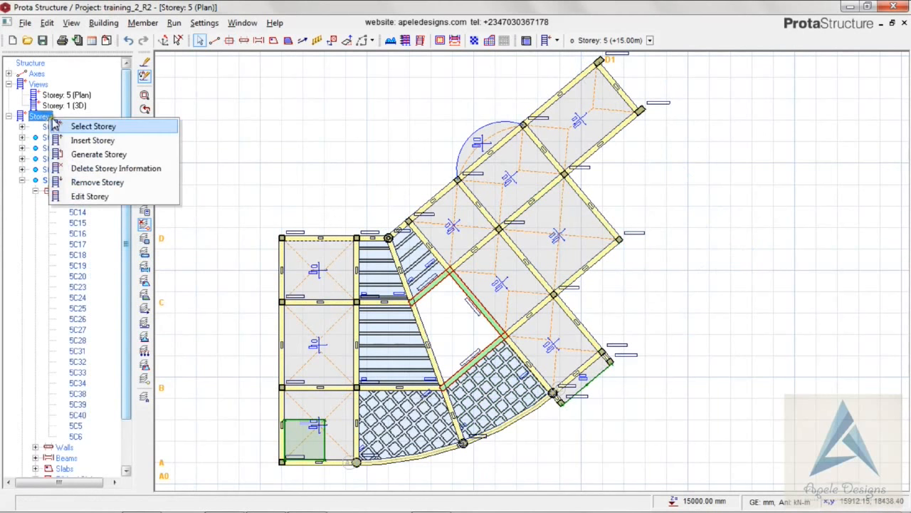
left_click(98, 154)
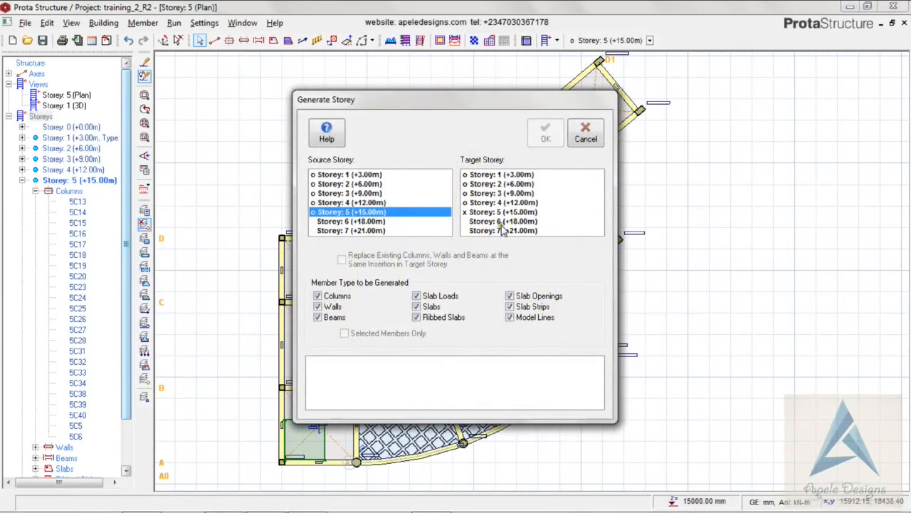
left_click(503, 222)
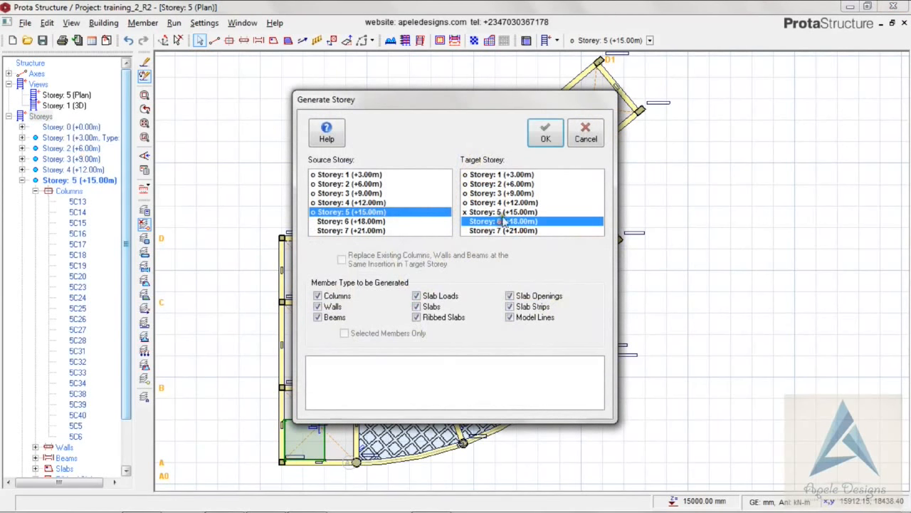
left_click(546, 136)
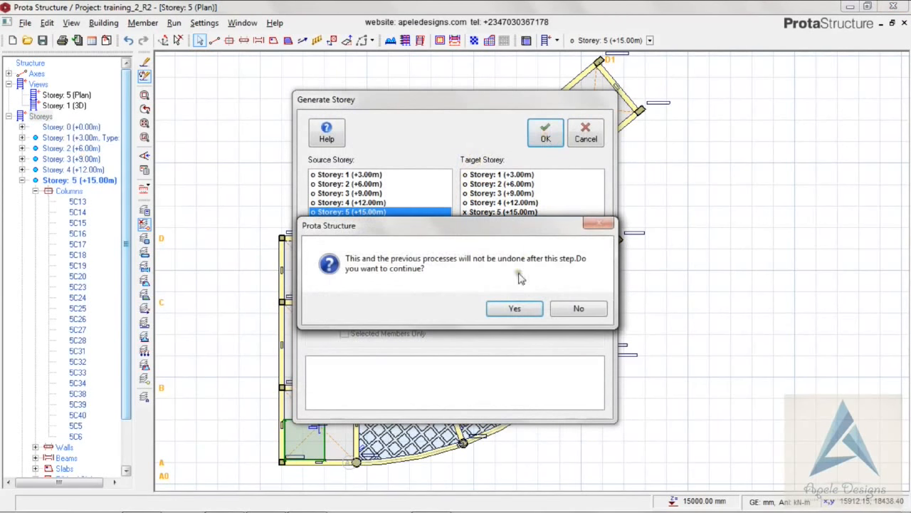
left_click(519, 309)
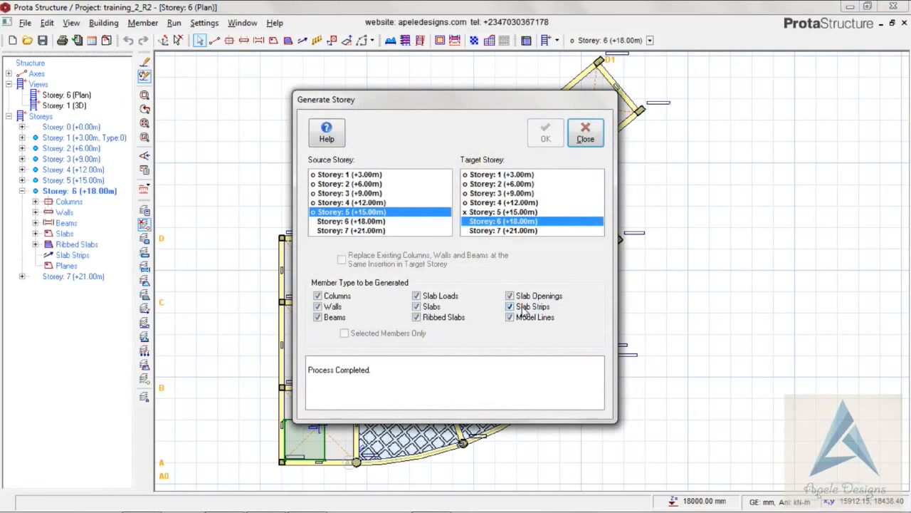
left_click(585, 135)
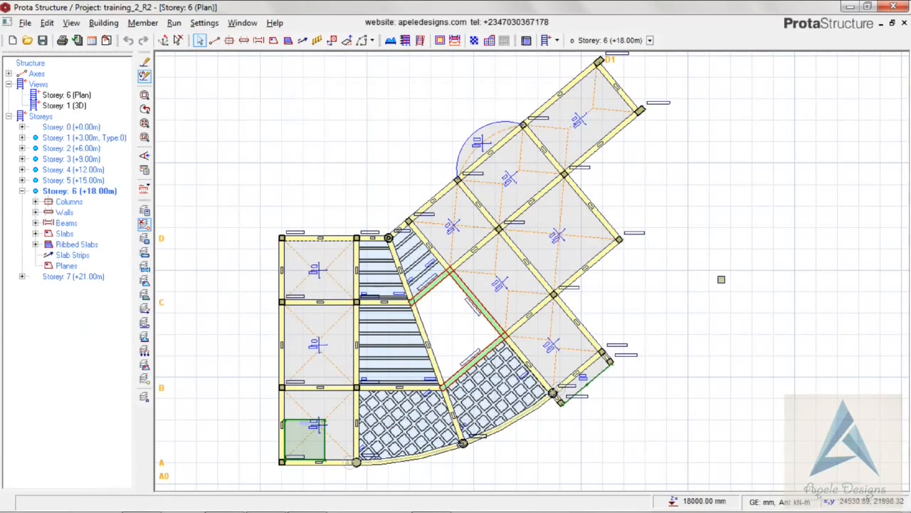
Delete the Storey 6 bays of the angled wing beyond axis 7, including their slabs, beams and selected columns
left_click_drag(719, 278, 576, 116)
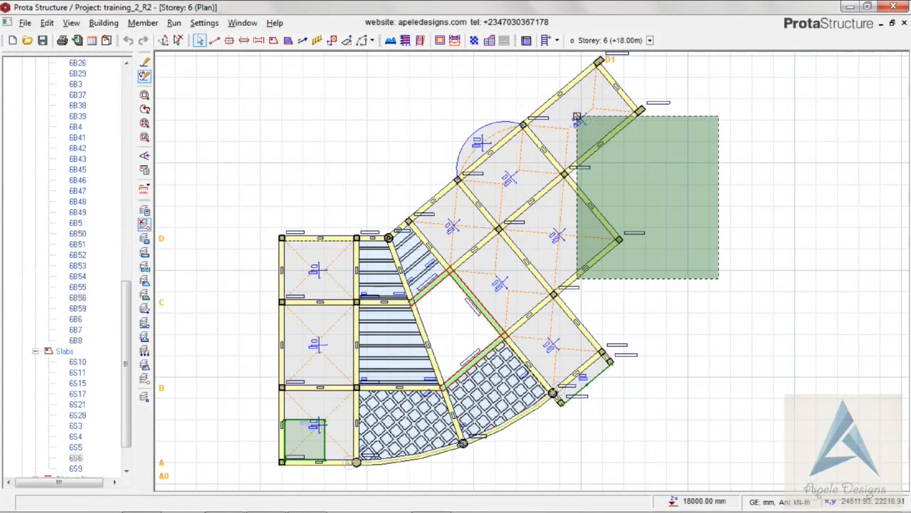
right_click(583, 205)
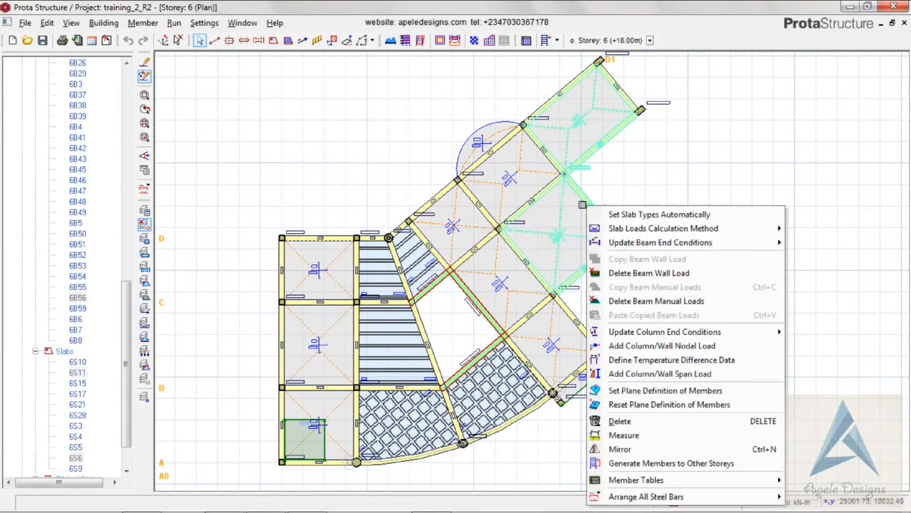
left_click(645, 421)
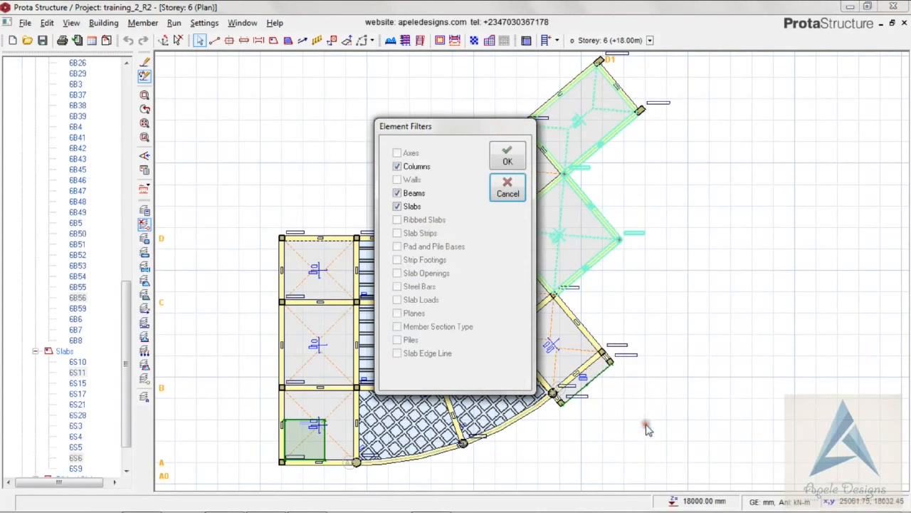
left_click(508, 155)
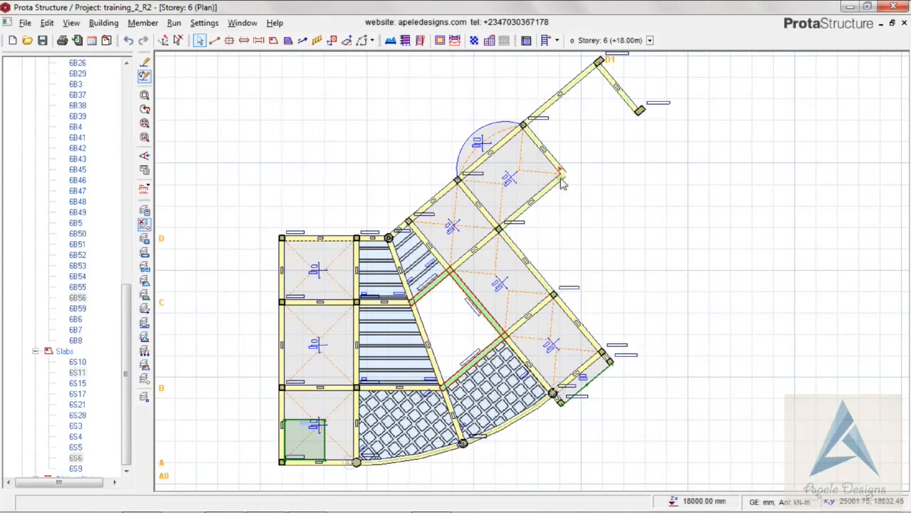
left_click_drag(677, 209, 520, 91)
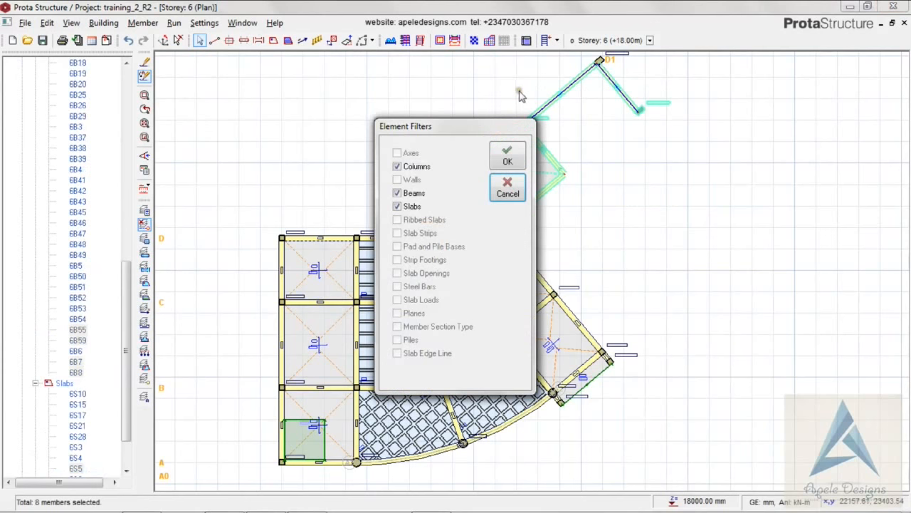
left_click(510, 151)
key("Delete")
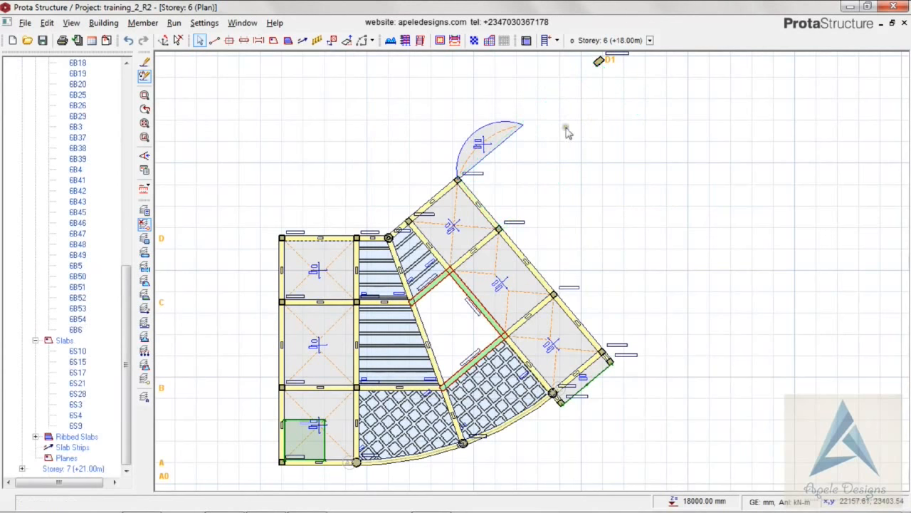
Delete the leftover semicircular balcony slab beyond axis 7 on Storey 6 together with its slab edge line
left_click_drag(559, 152, 480, 102)
key("Delete")
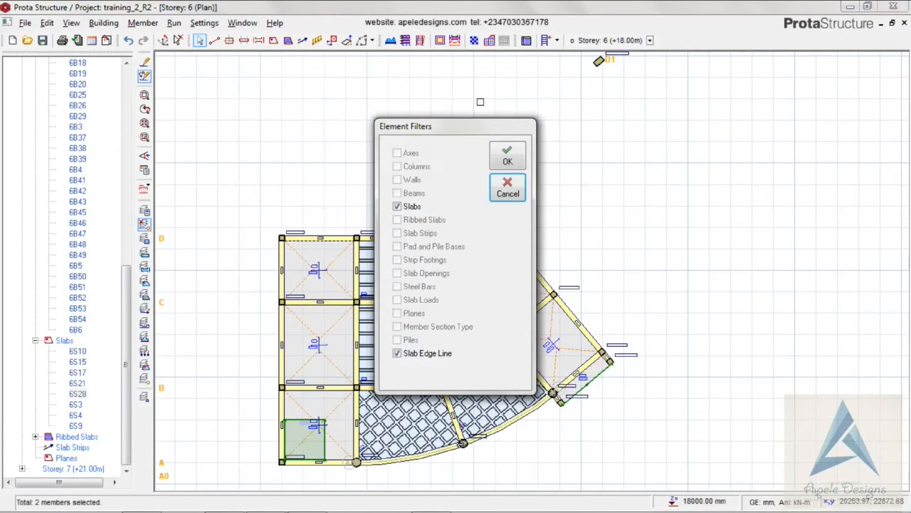
left_click(514, 155)
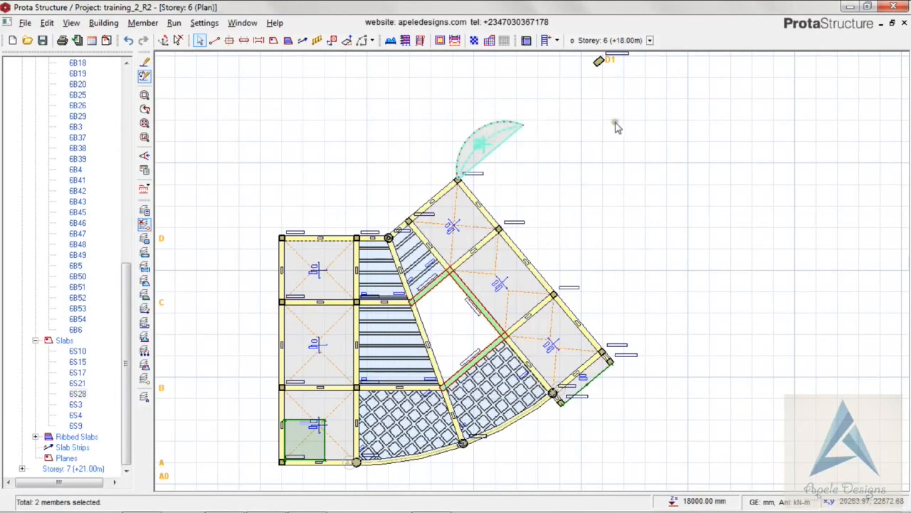
middle_click_drag(590, 146, 583, 162)
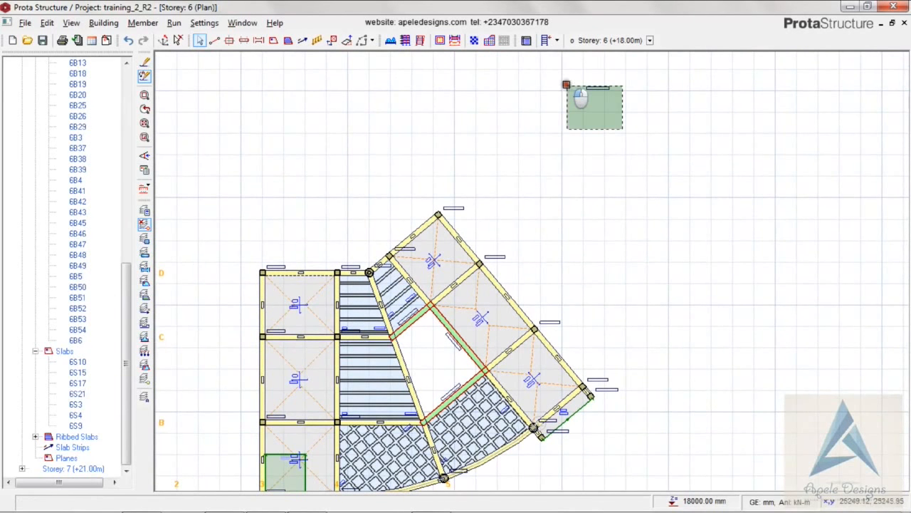
Delete the isolated leftover column outside the angled wing on Storey 6
left_click(566, 85)
key("Delete")
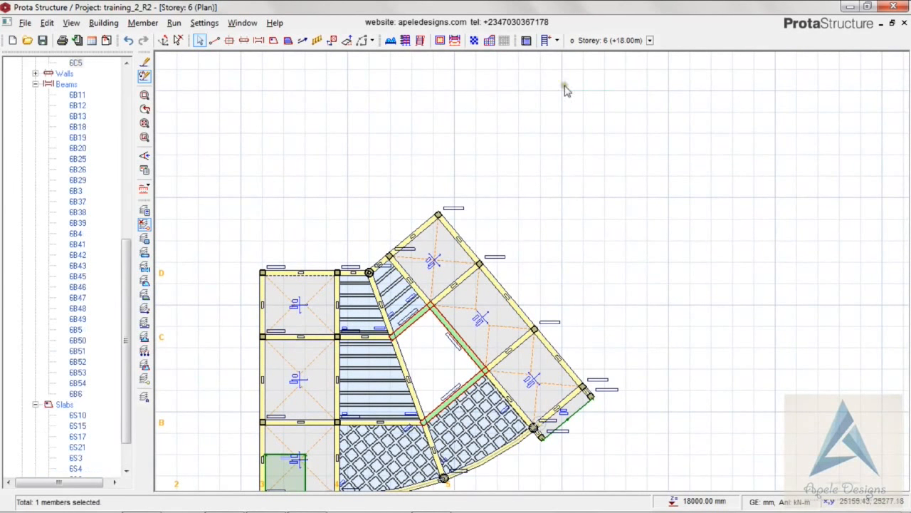
left_click(144, 124)
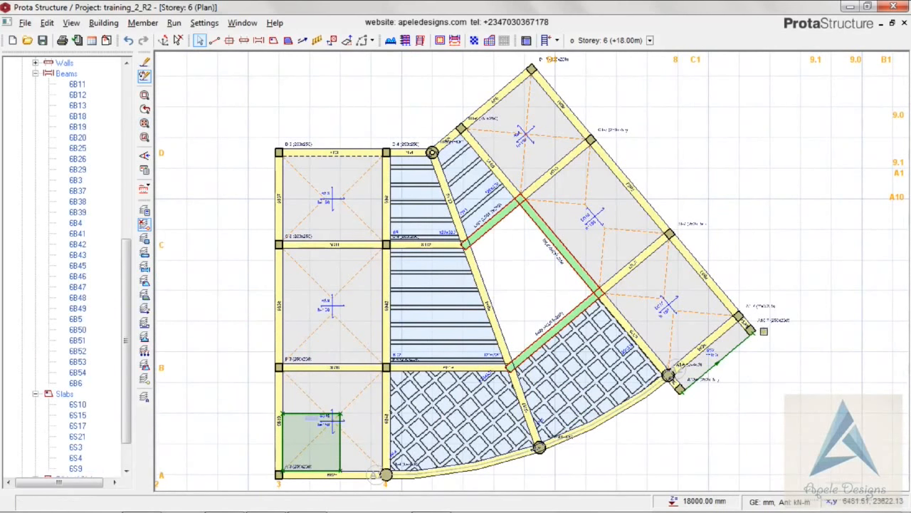
Delete the cantilever strip beyond axis 7 of the angled wing on Storey 6, including its slab, end columns and short beams
left_click(754, 328)
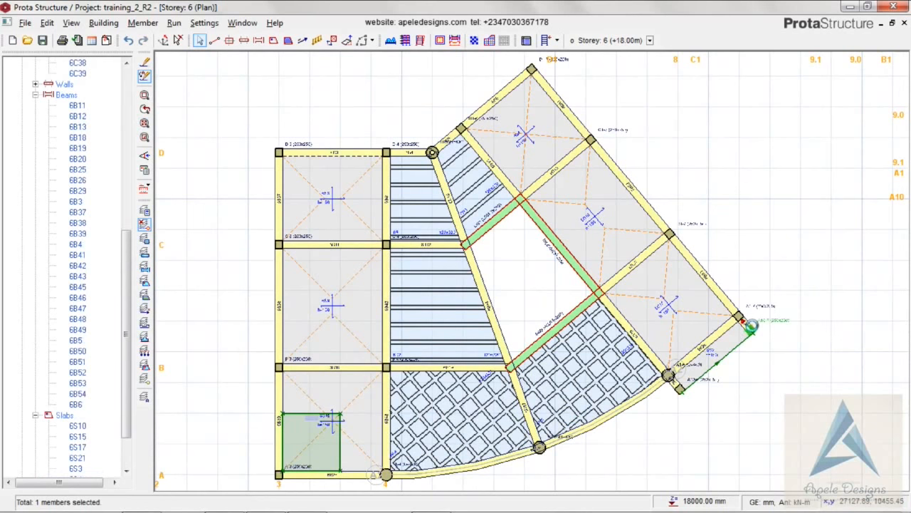
key("Delete")
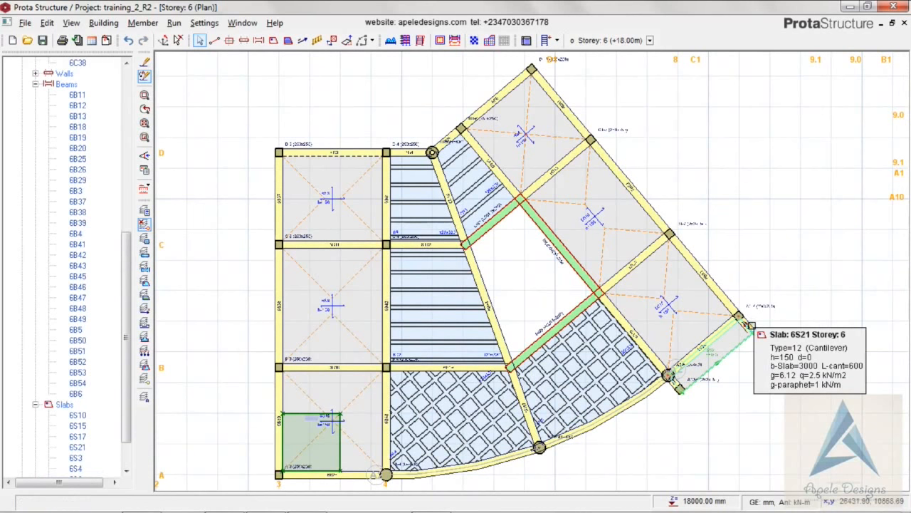
left_click(751, 325)
key("Delete")
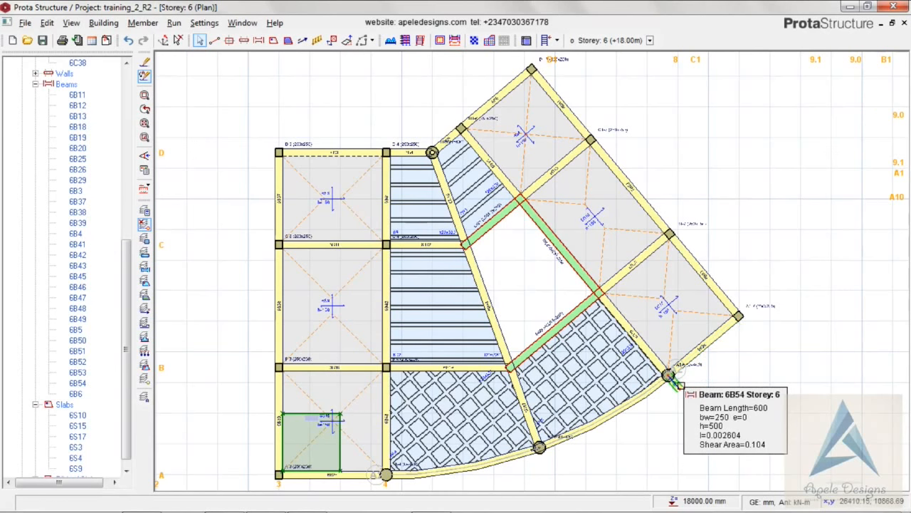
left_click(676, 383)
key("Delete")
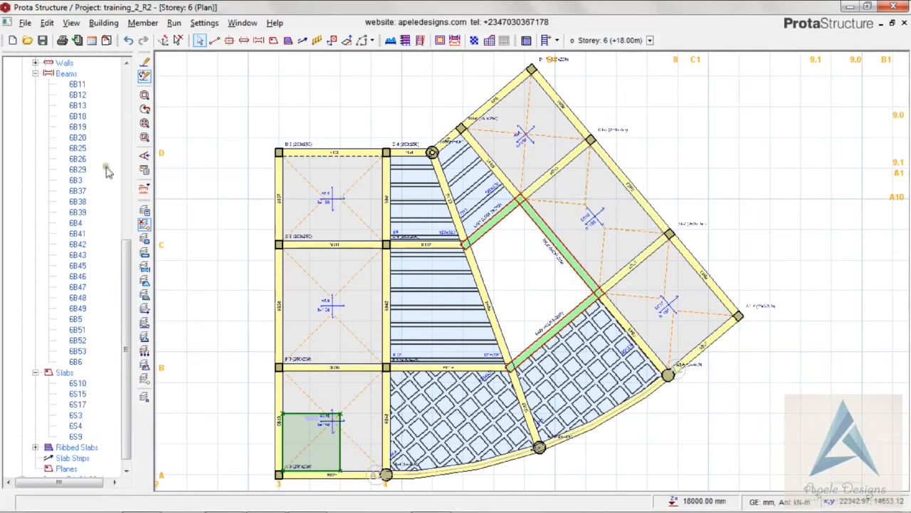
Generate Storey 7 from Storey 6 with all member types
left_click_drag(128, 257, 127, 107)
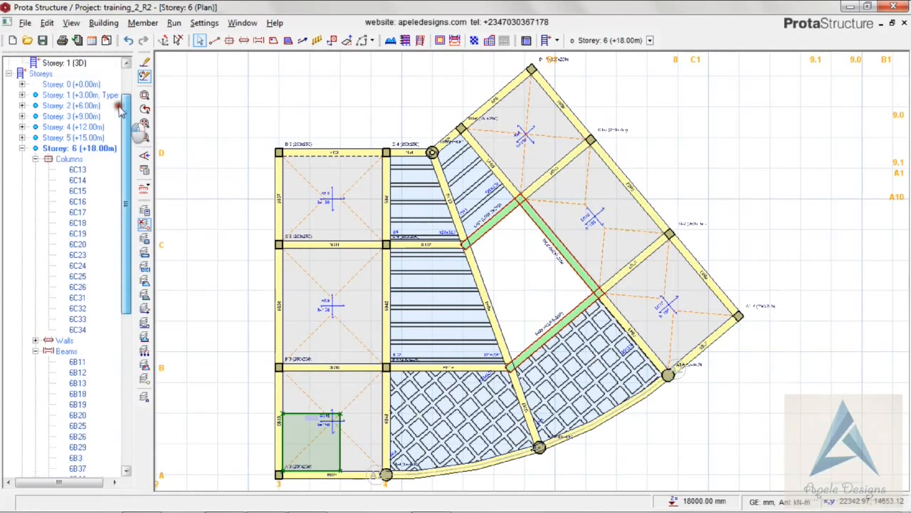
right_click(37, 73)
left_click(89, 106)
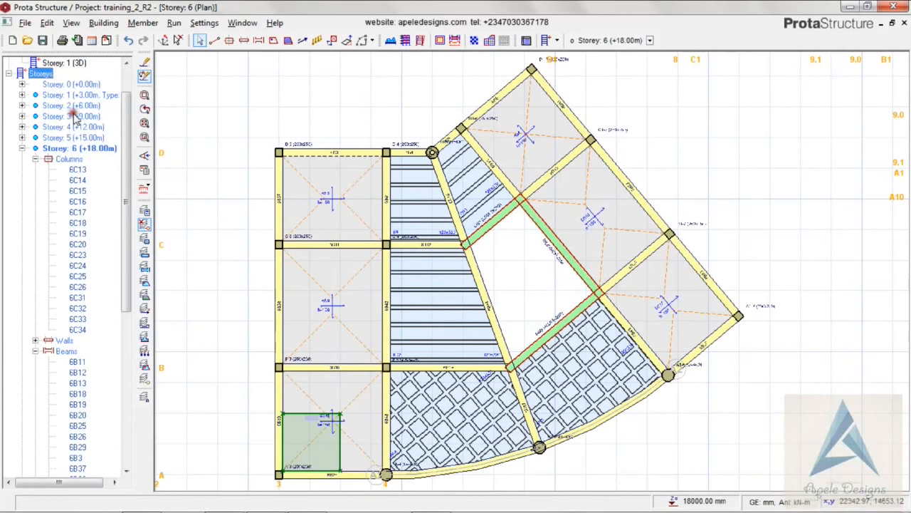
left_click(505, 231)
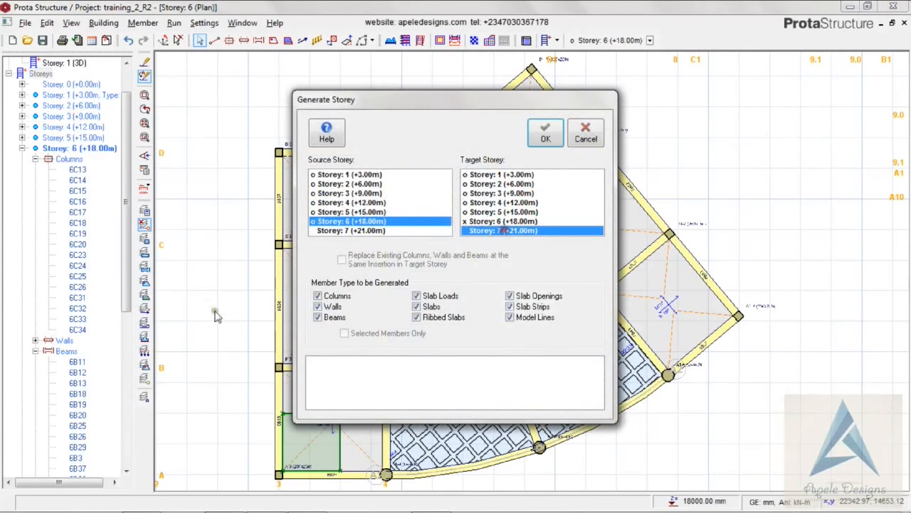
left_click(545, 139)
left_click(532, 307)
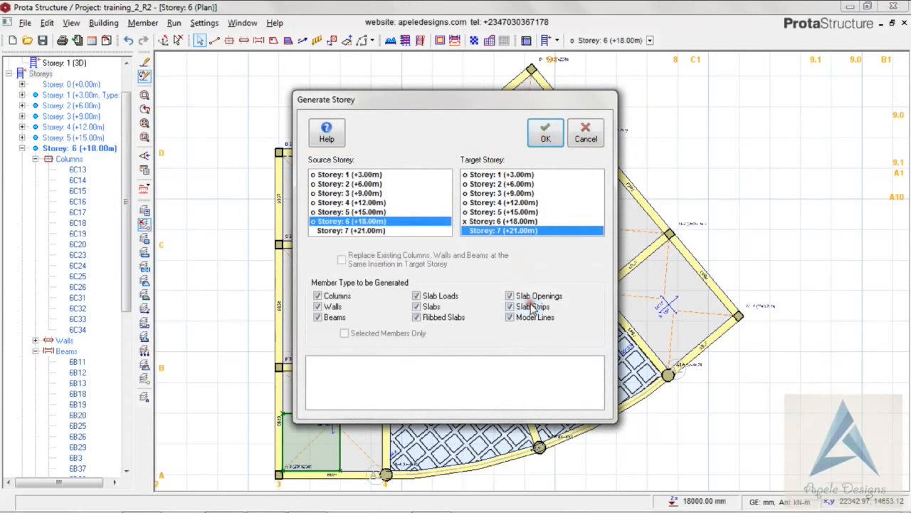
left_click(580, 135)
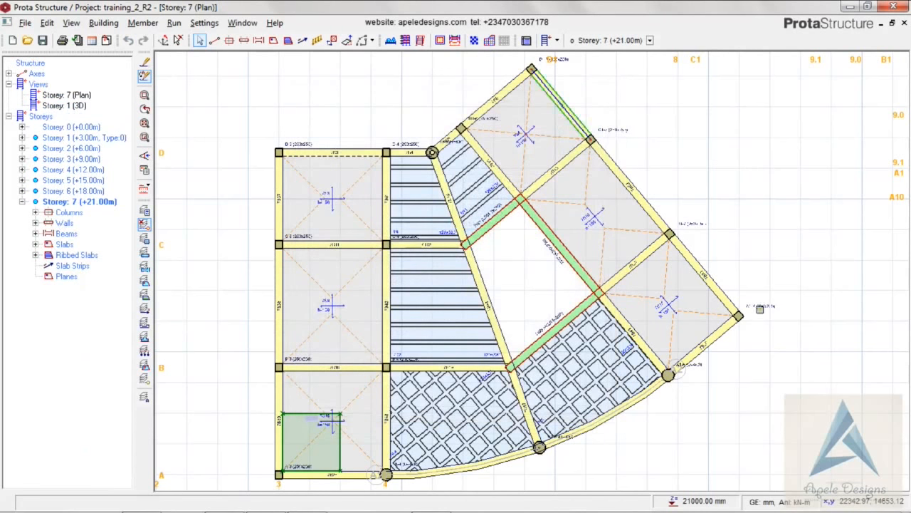
Delete the end bay of the Storey 7 angled wing and the adjoining waffle slab bay, including their selected beams and columns
left_click_drag(780, 334, 705, 296)
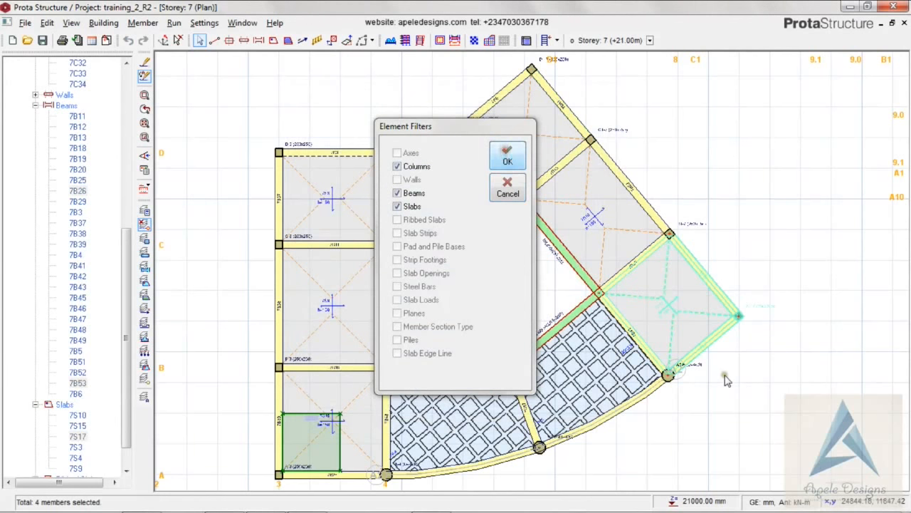
left_click(507, 155)
key("Delete")
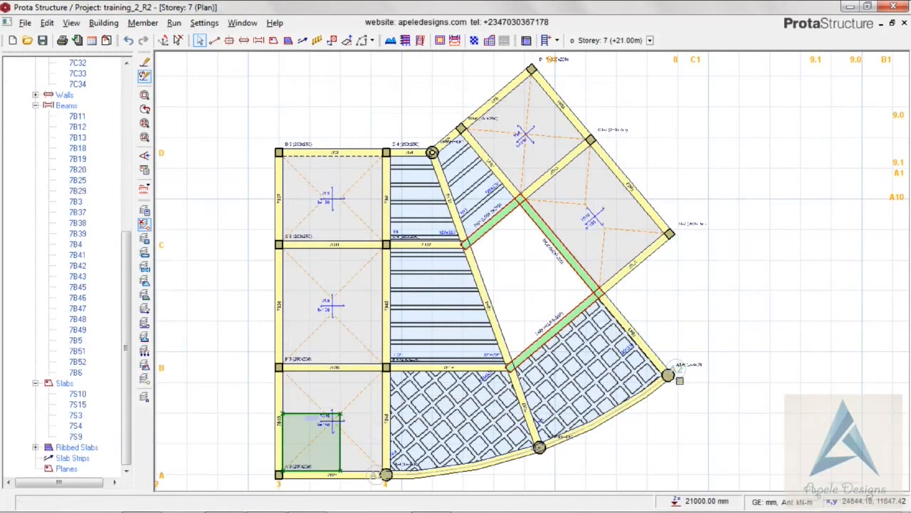
left_click(590, 440)
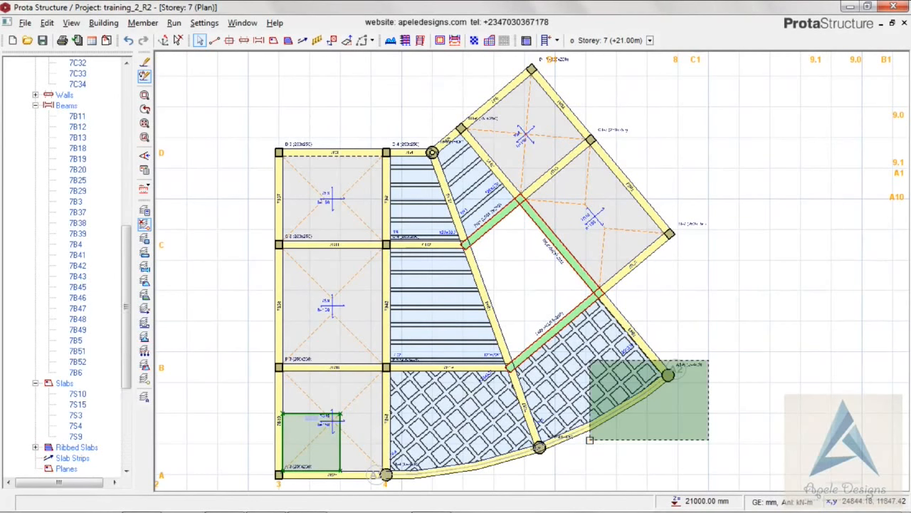
left_click(590, 440)
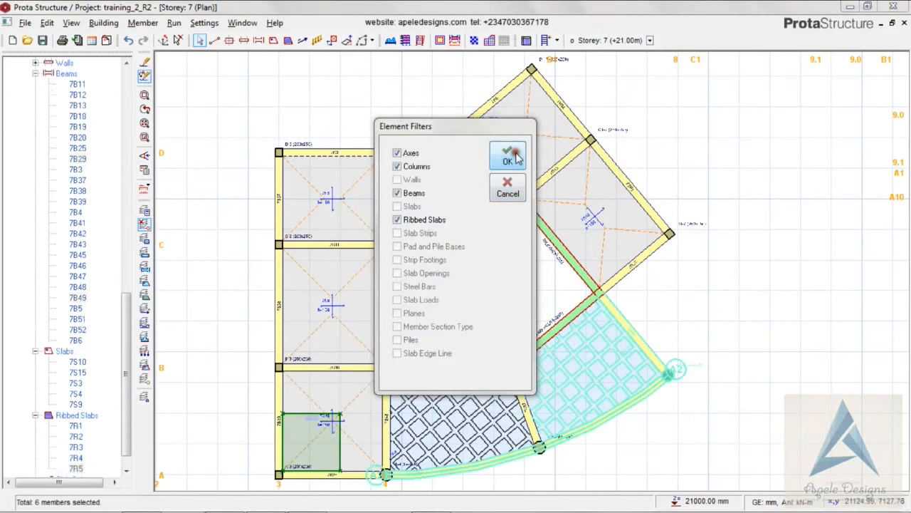
key("Return")
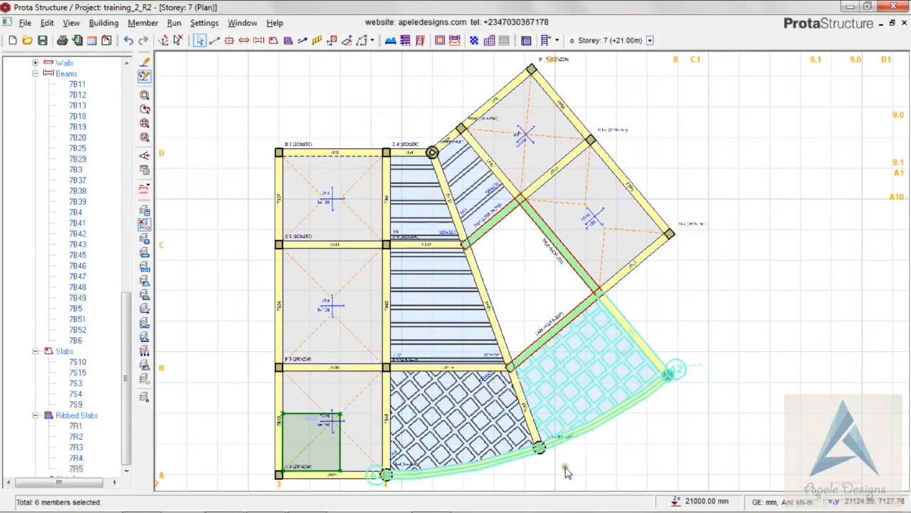
key("Delete")
Delete the remaining Storey 7 bays between axes A and B, including the leftover beam along axis A
left_click_drag(394, 425, 251, 425)
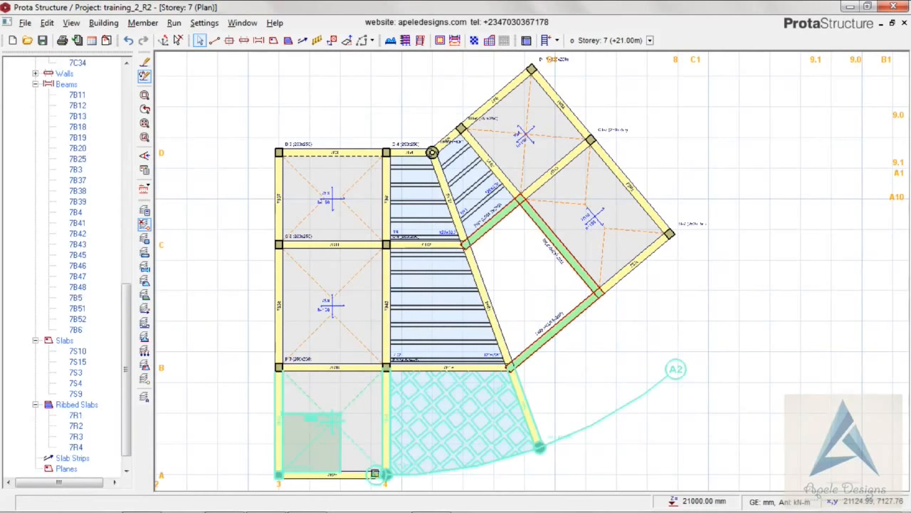
key("Delete")
left_click(501, 164)
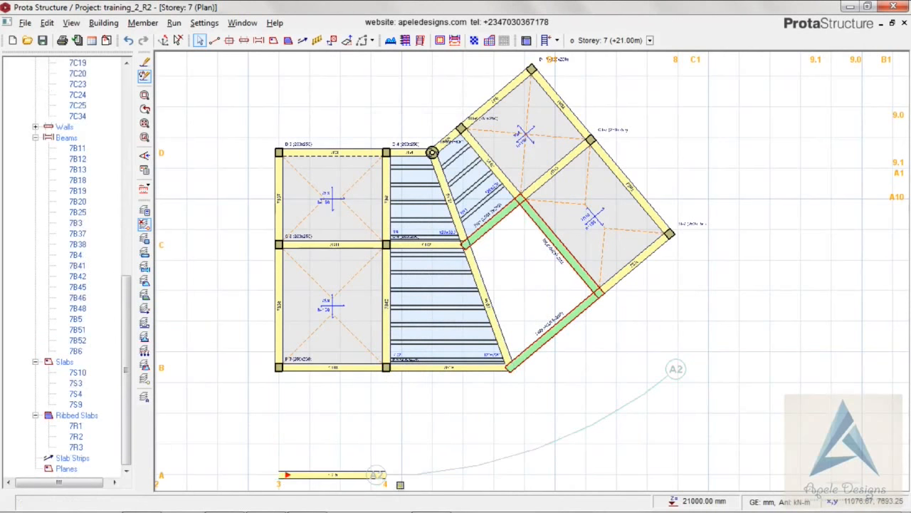
left_click_drag(401, 485, 274, 453)
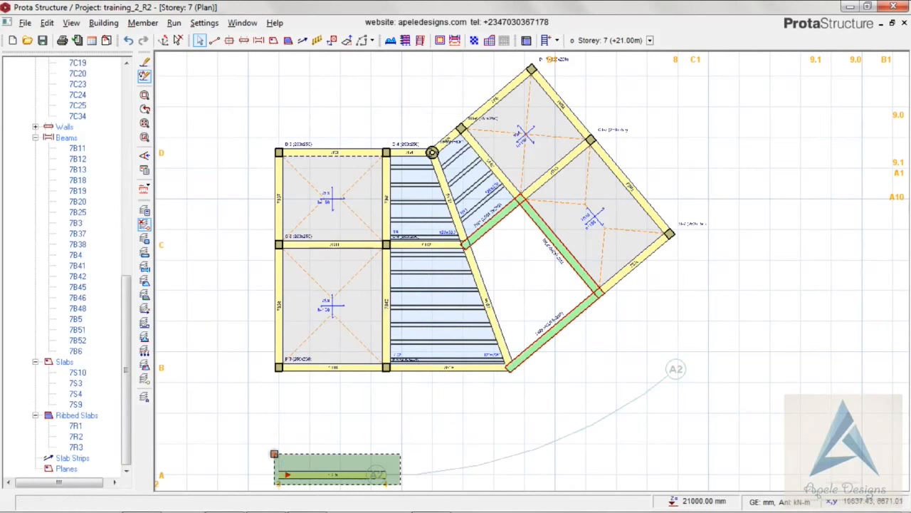
key("Delete")
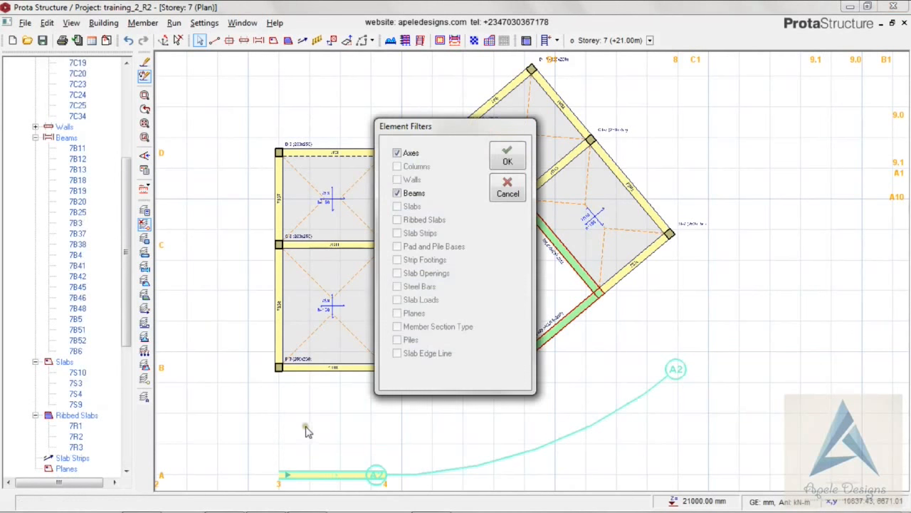
left_click(507, 151)
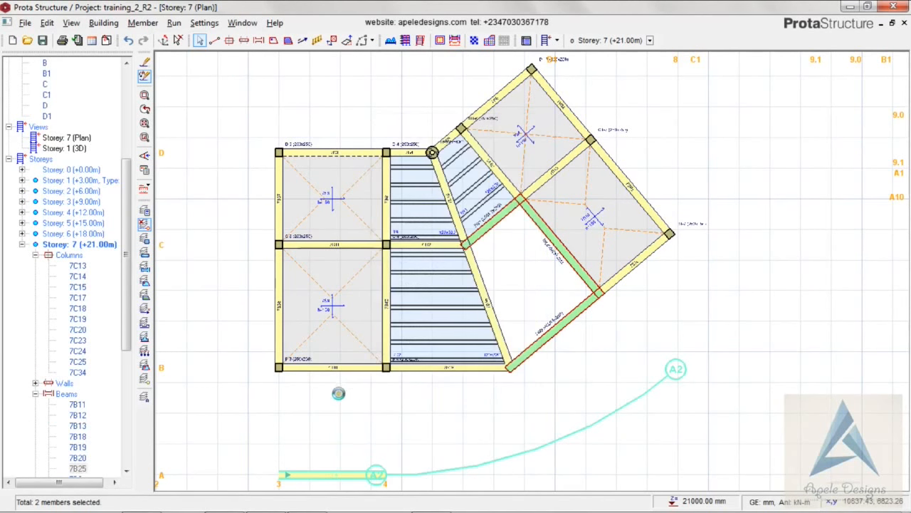
Delete the two Storey 7 bays between axes 3 and 4 with their slabs, beams and axis 3 columns
left_click_drag(336, 399, 265, 124)
key("Delete")
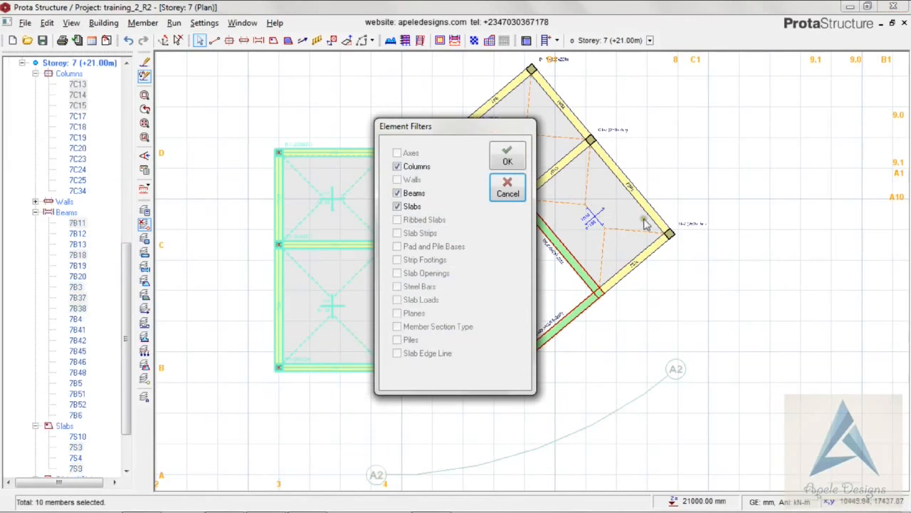
left_click(506, 157)
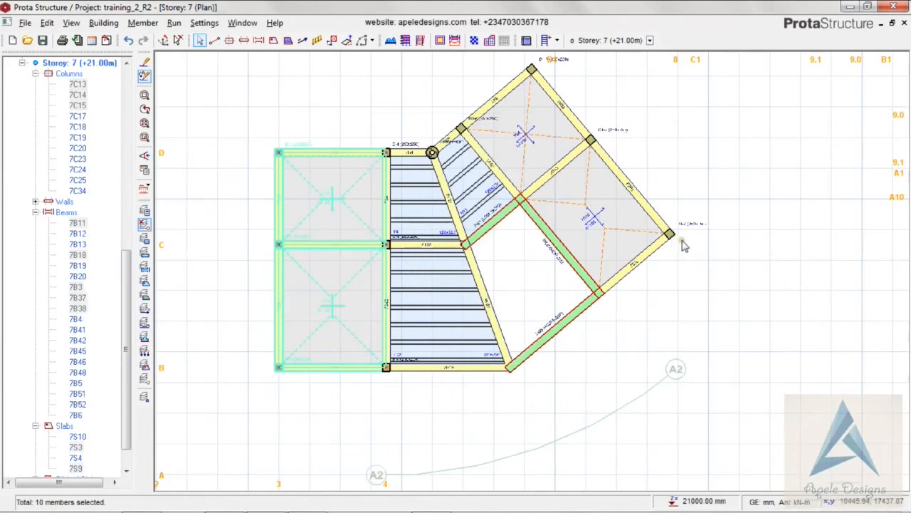
Delete the two remaining outer bays of the Storey 7 angled wing, including their slabs, outer beams and columns
left_click_drag(682, 249, 609, 132)
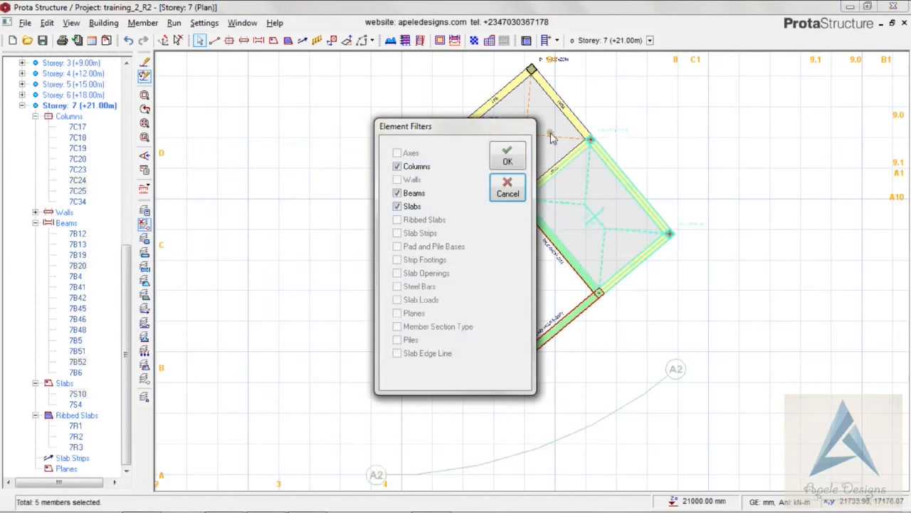
left_click(508, 156)
key("Delete")
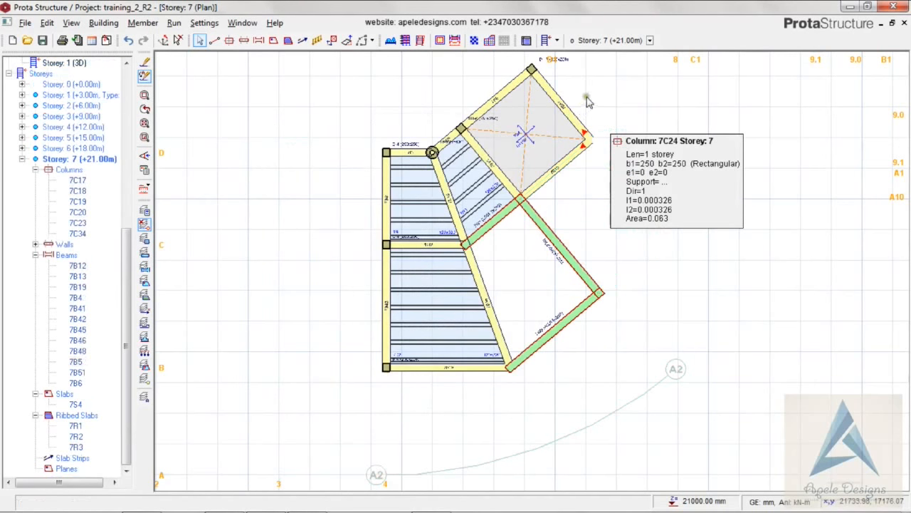
left_click_drag(600, 168, 556, 83)
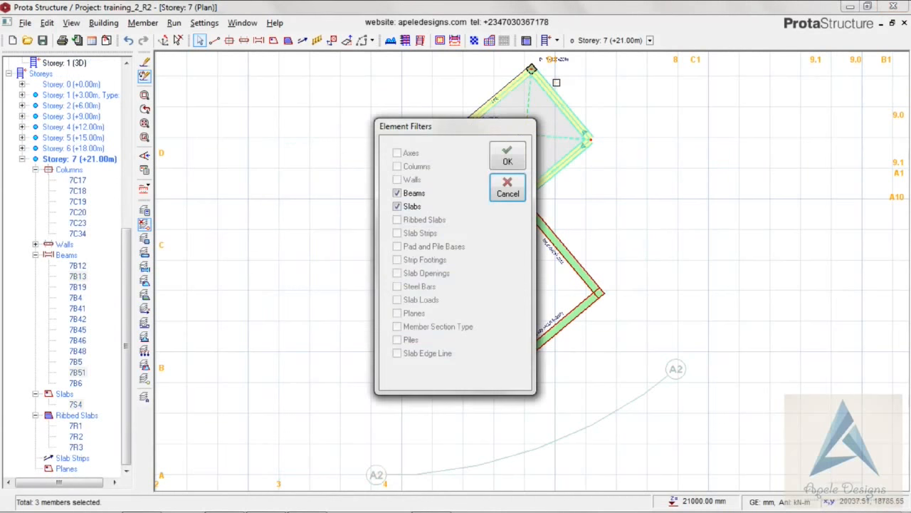
left_click(510, 161)
key("Delete")
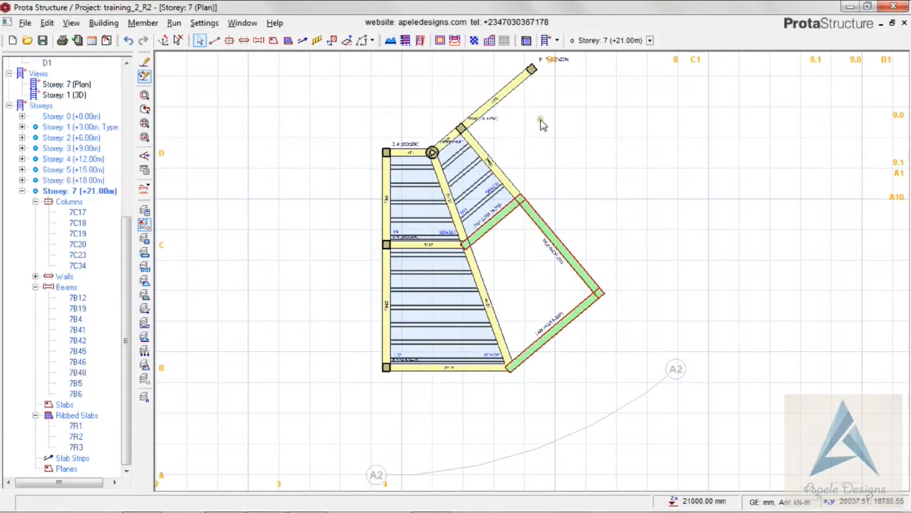
left_click_drag(553, 114, 500, 60)
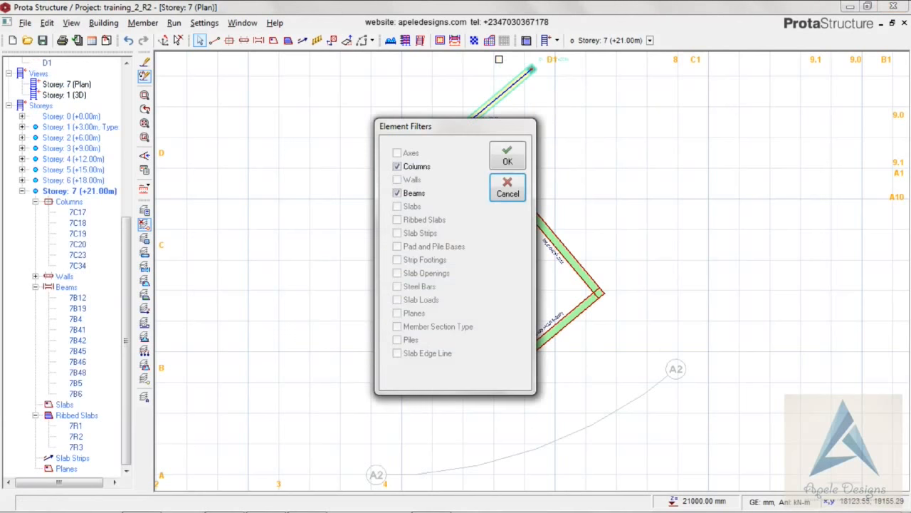
left_click(509, 156)
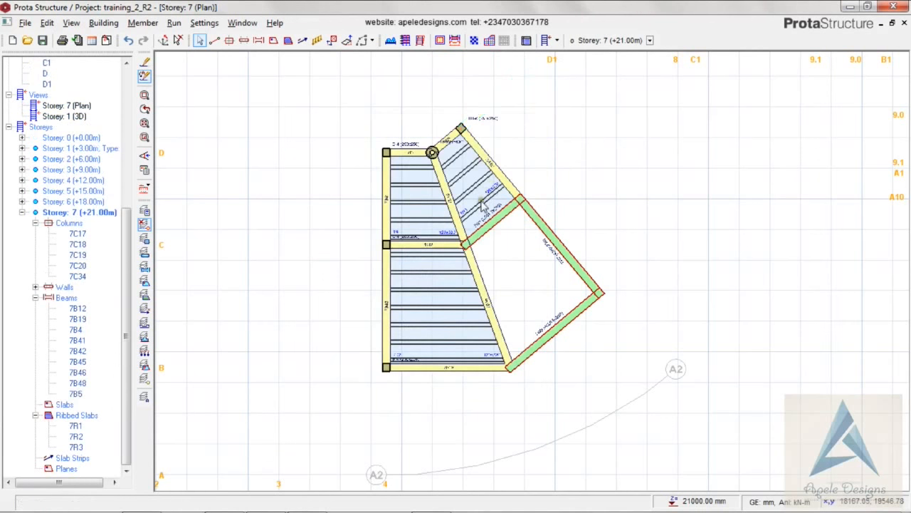
Delete the three ribbed slabs remaining on Storey 7
left_click(481, 204)
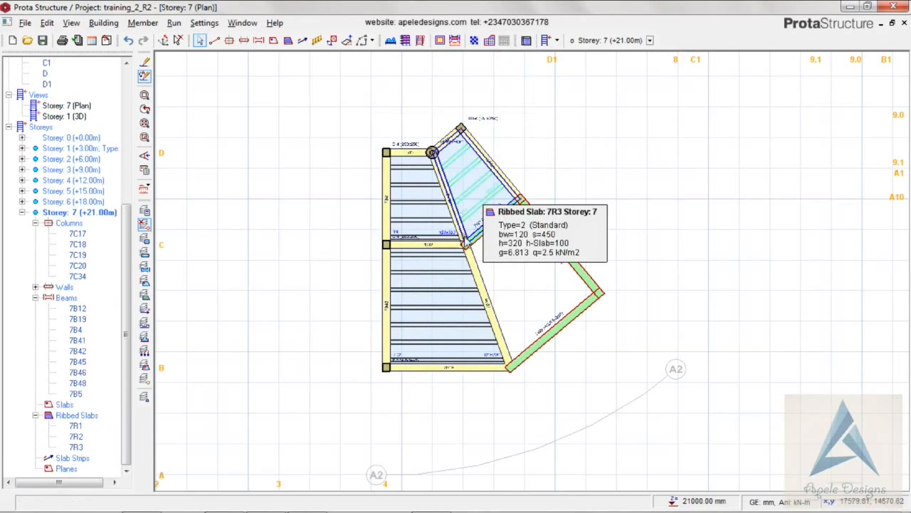
left_click(443, 220)
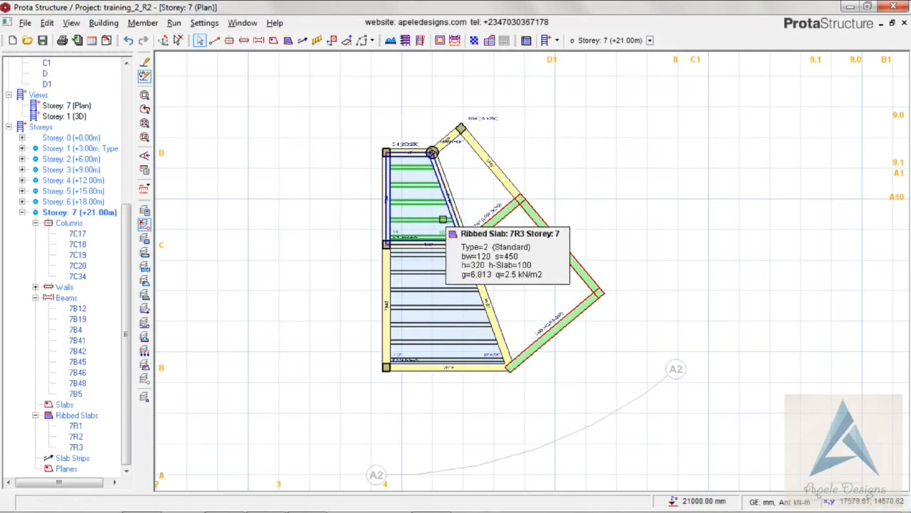
left_click(437, 276)
key("Delete")
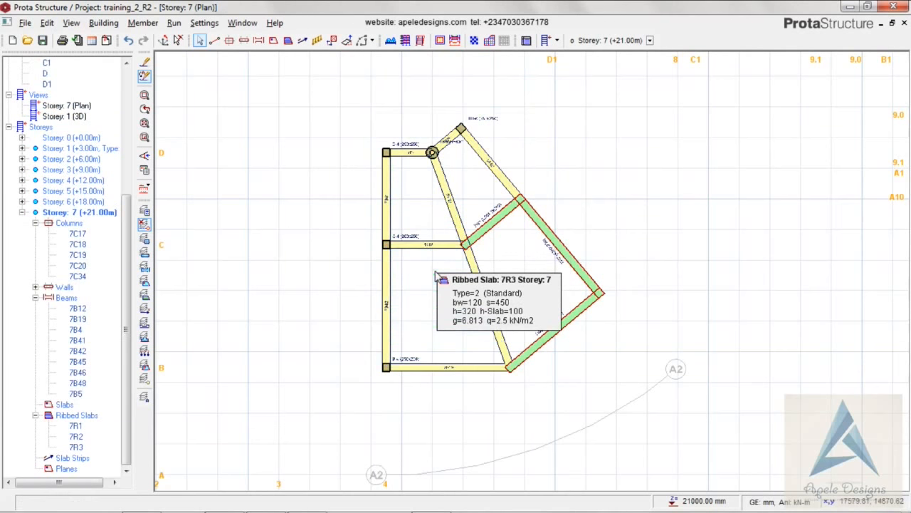
Configure the plain slab properties with a 150 mm depth, Office dead load and 2.500 kN/m2 imposed load
left_click(274, 41)
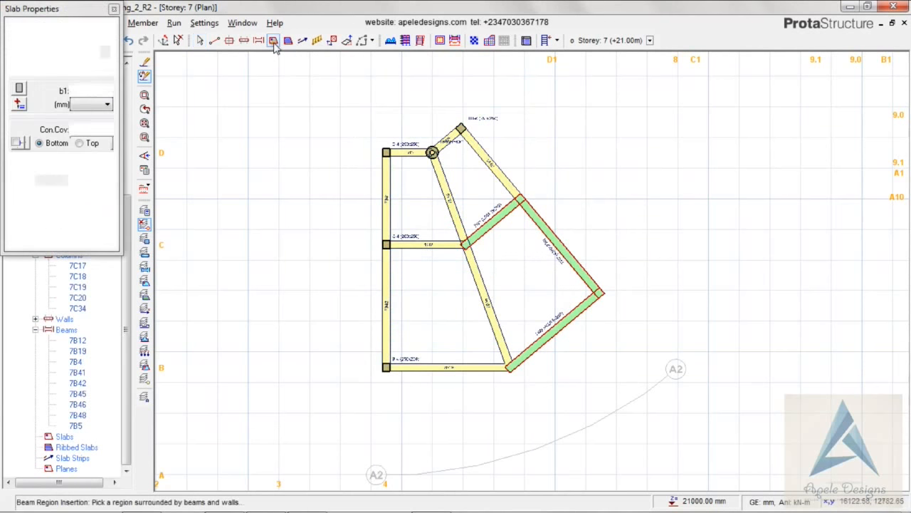
double_click(98, 93)
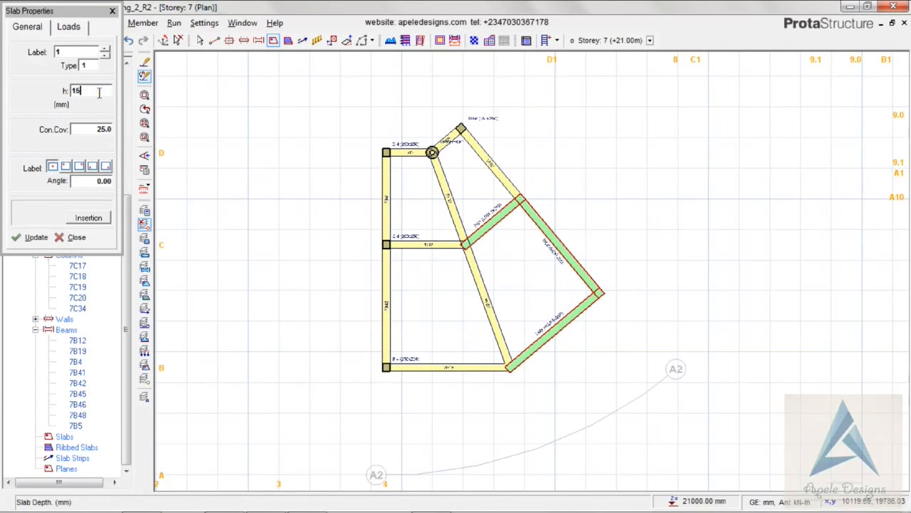
left_click(68, 26)
left_click(93, 89)
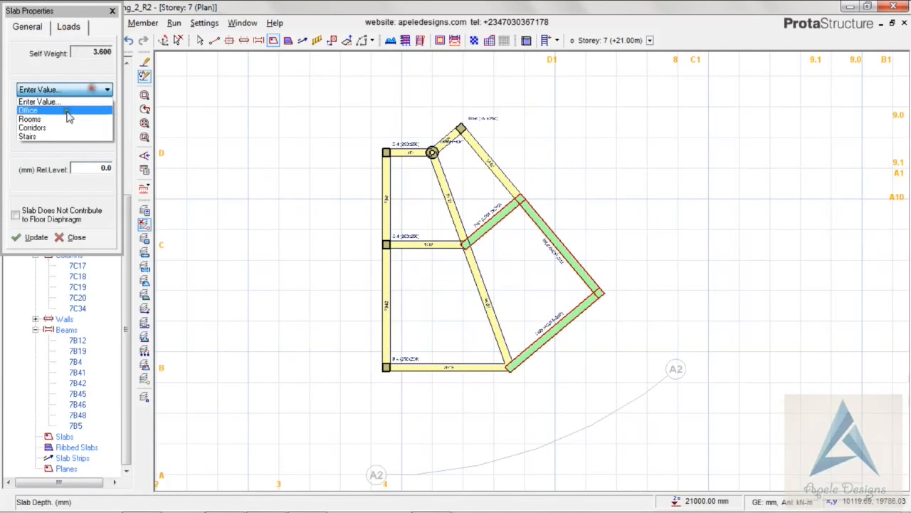
left_click(63, 110)
left_click(89, 127)
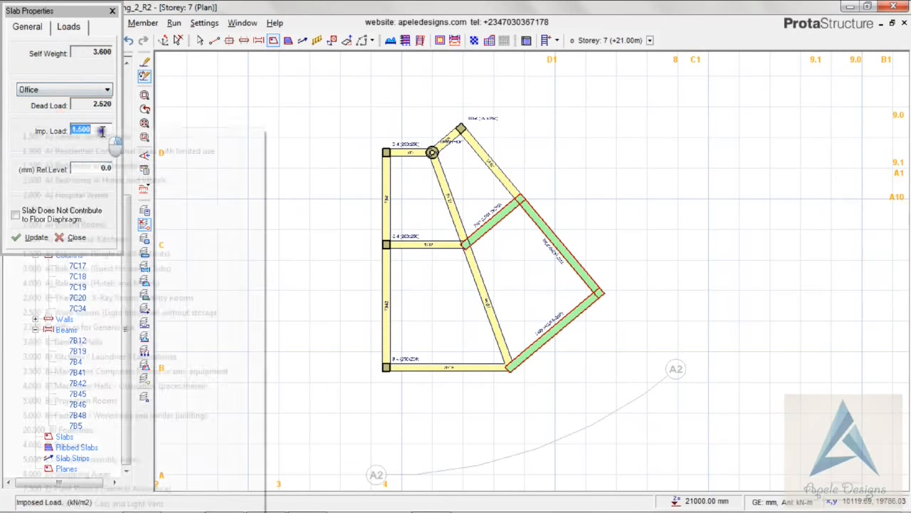
left_click(106, 327)
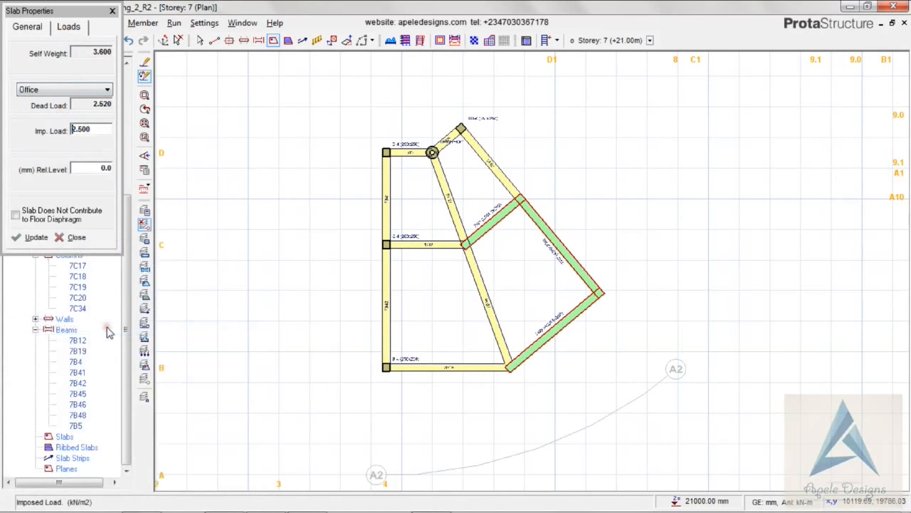
left_click(30, 237)
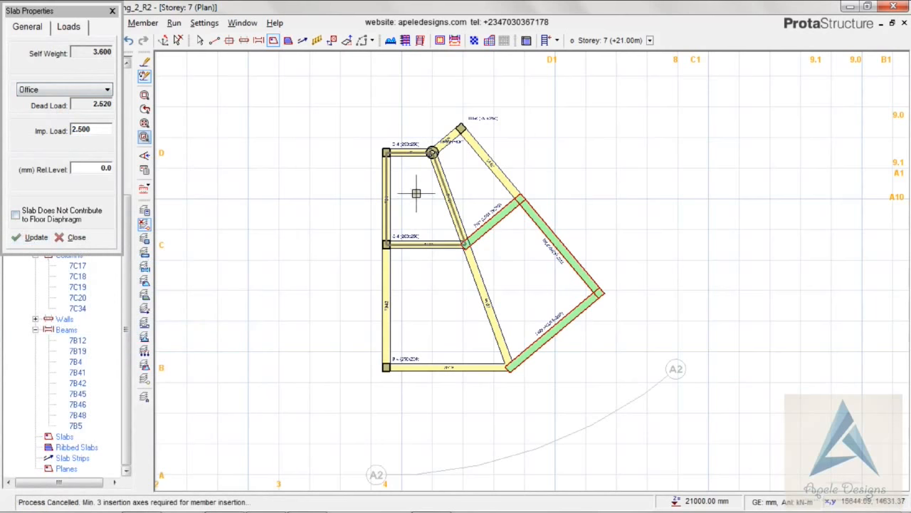
Insert plain slabs into all four remaining Storey 7 bays and finish slab insertion
left_click(473, 186)
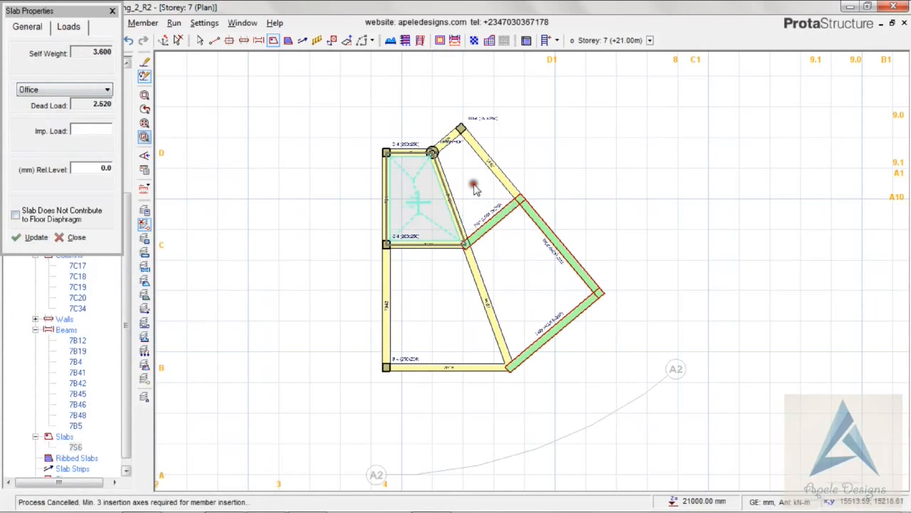
left_click(474, 187)
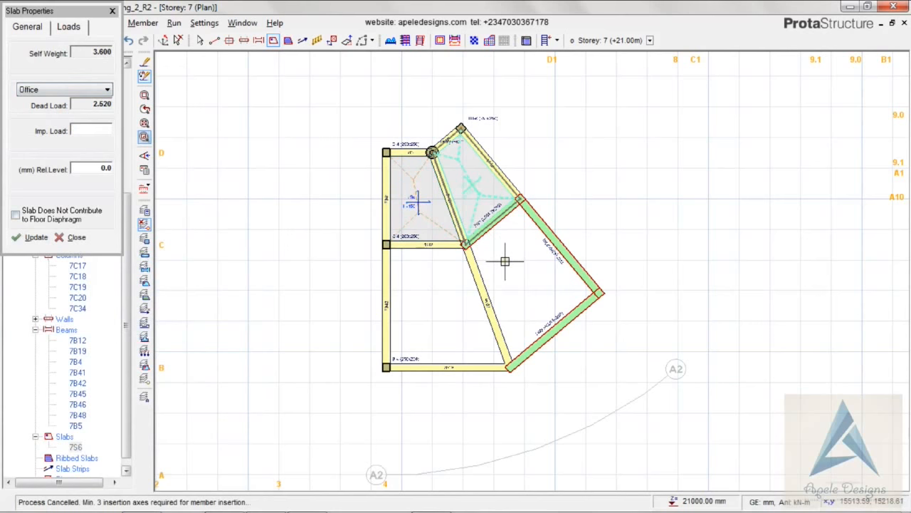
left_click(505, 261)
left_click(426, 316)
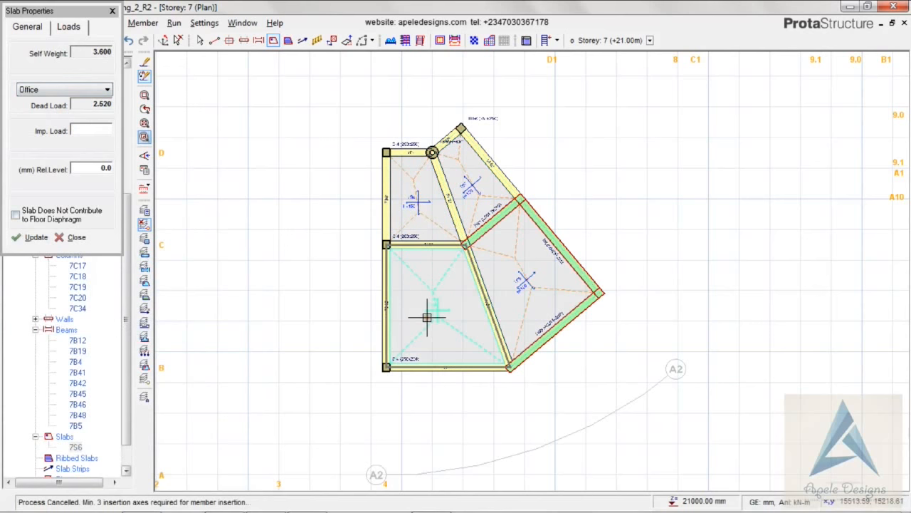
key("Escape")
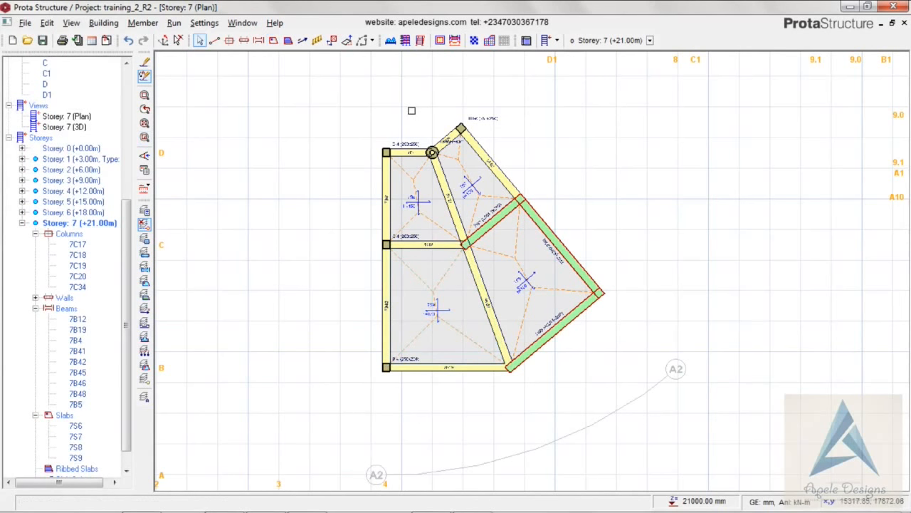
Insert plane P1 by axis region so that it covers all four Storey 7 slab bays
left_click(346, 41)
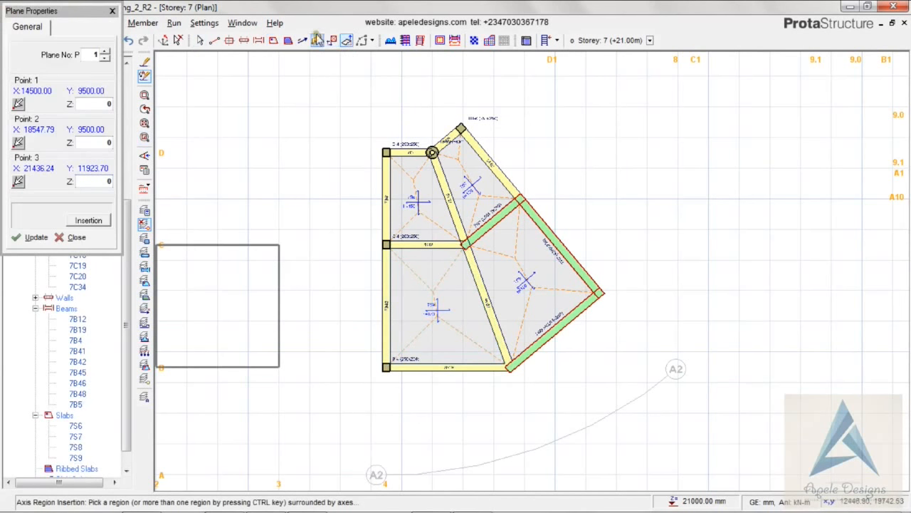
left_click(88, 221)
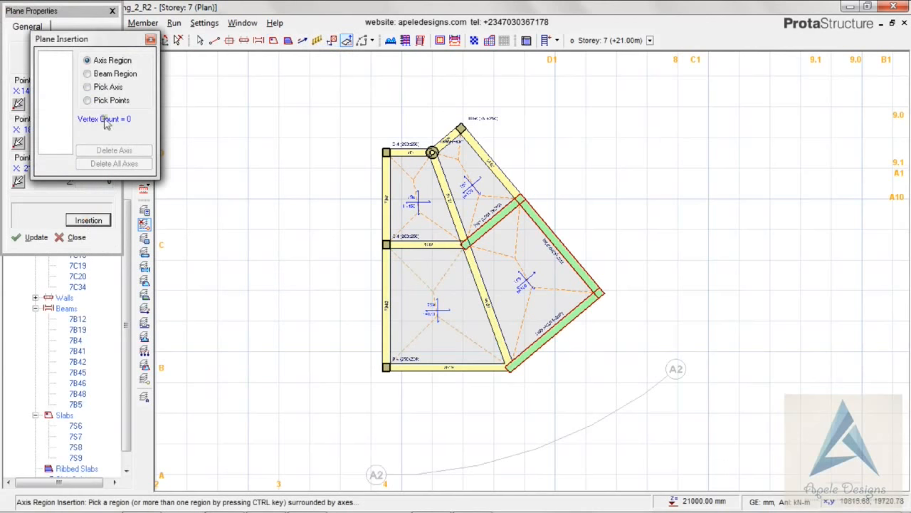
left_click(91, 75)
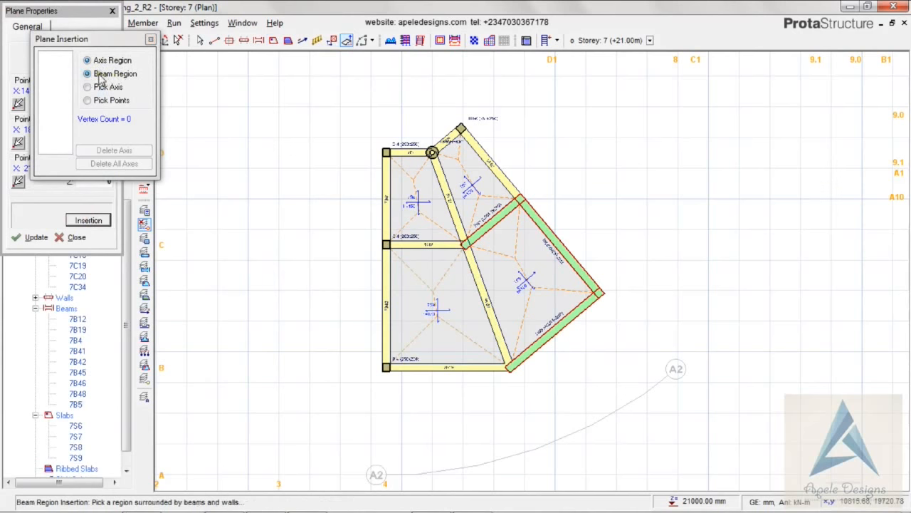
left_click(87, 60)
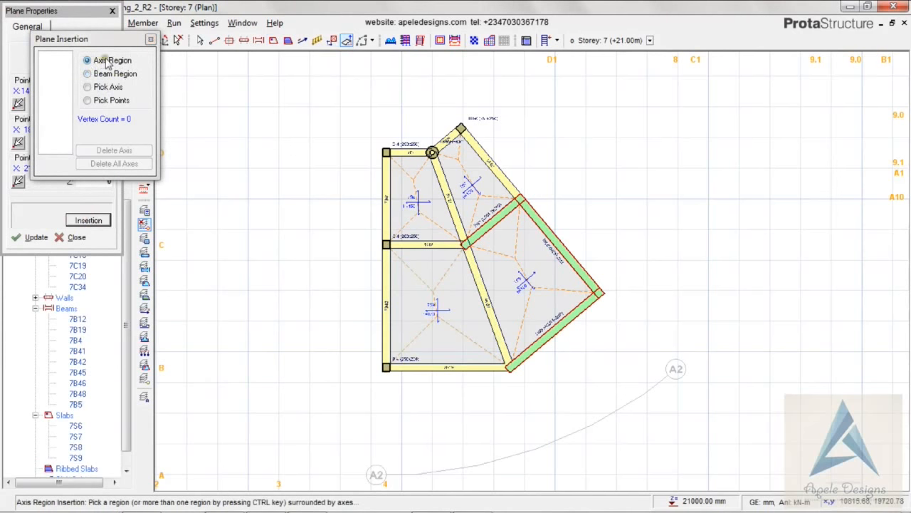
left_click(403, 202)
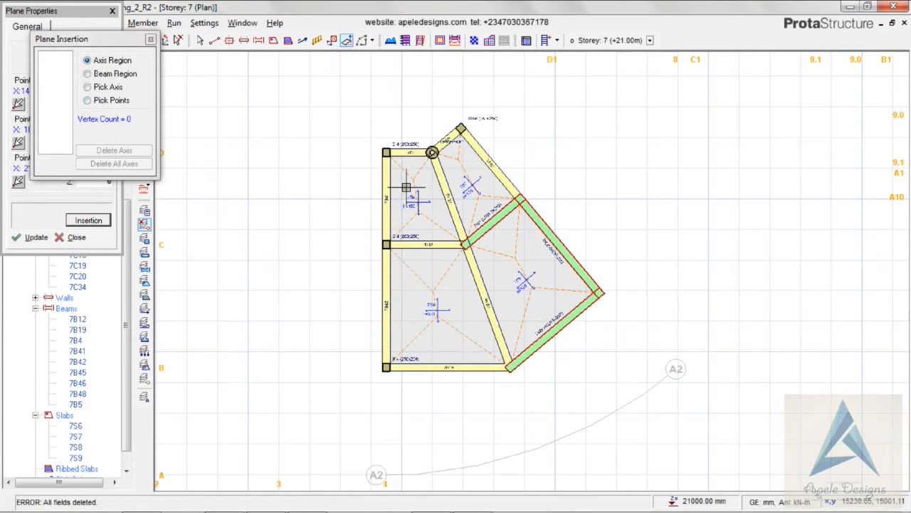
left_click(406, 181)
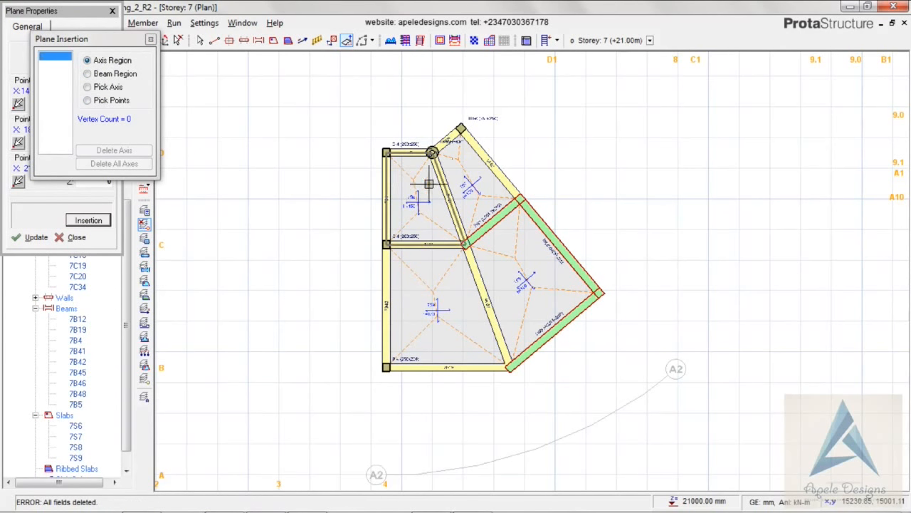
left_click(455, 287)
left_click(417, 168)
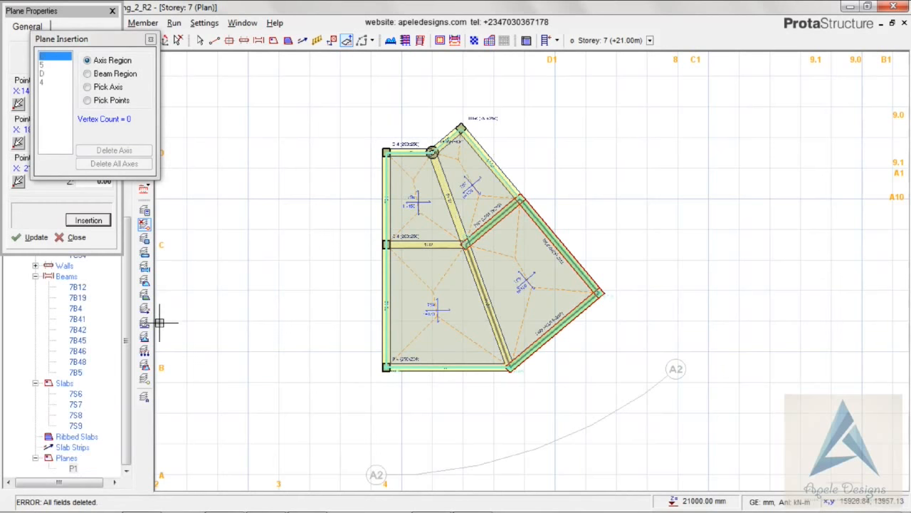
left_click(151, 39)
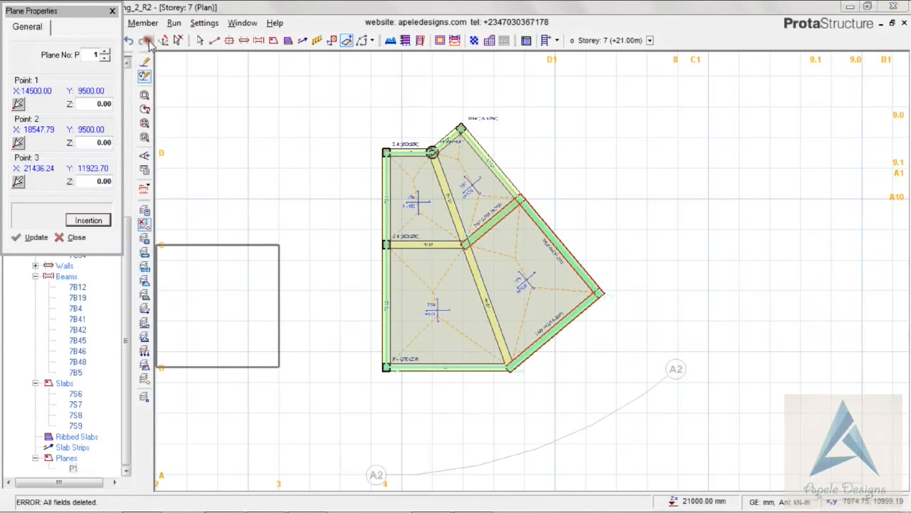
Set plane P1's control points at the D/4 column, the angled wing's outermost upper column and the beam corner at the end of axis B
left_click(17, 104)
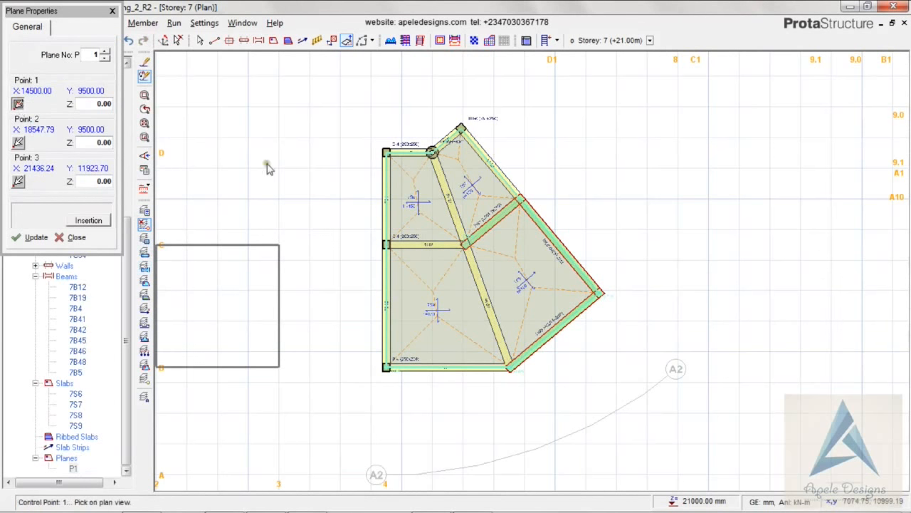
left_click(387, 151)
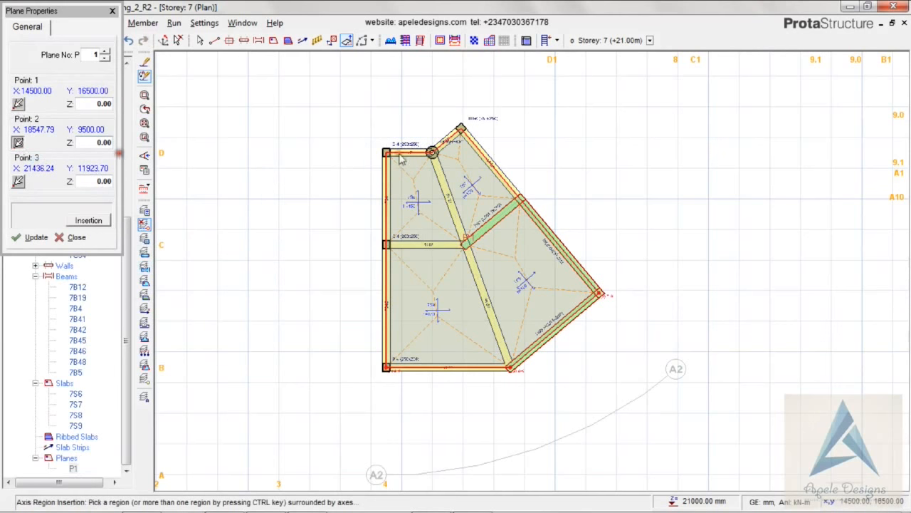
left_click(462, 127)
left_click(20, 181)
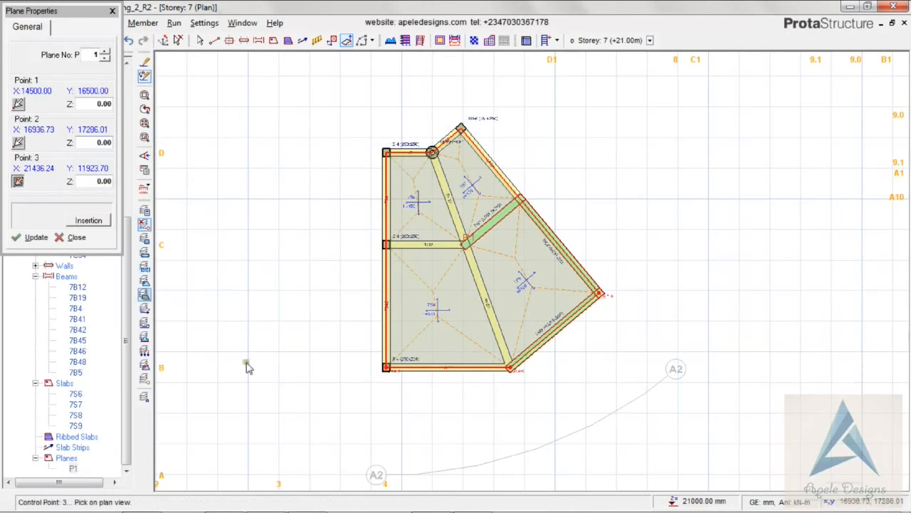
left_click(509, 368)
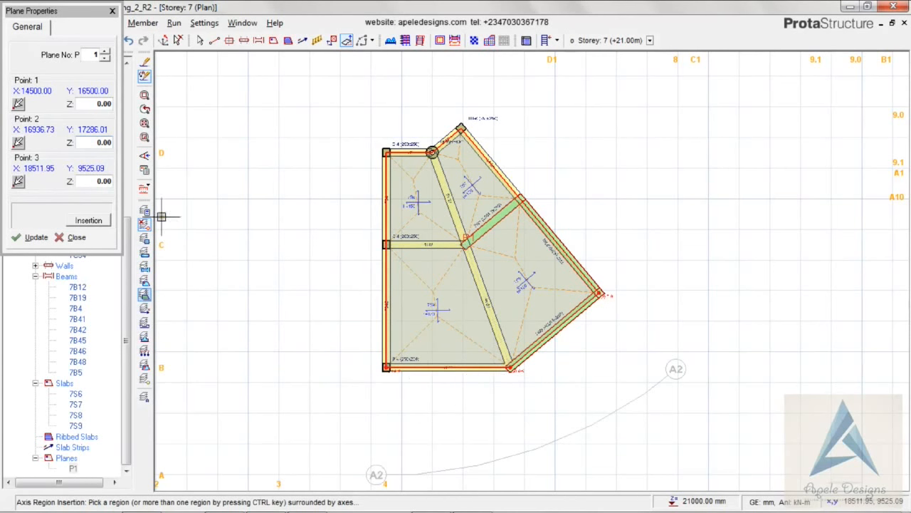
Set the Z level of plane P1's third control point to -1000 mm and update the plane
left_click_drag(95, 180, 123, 176)
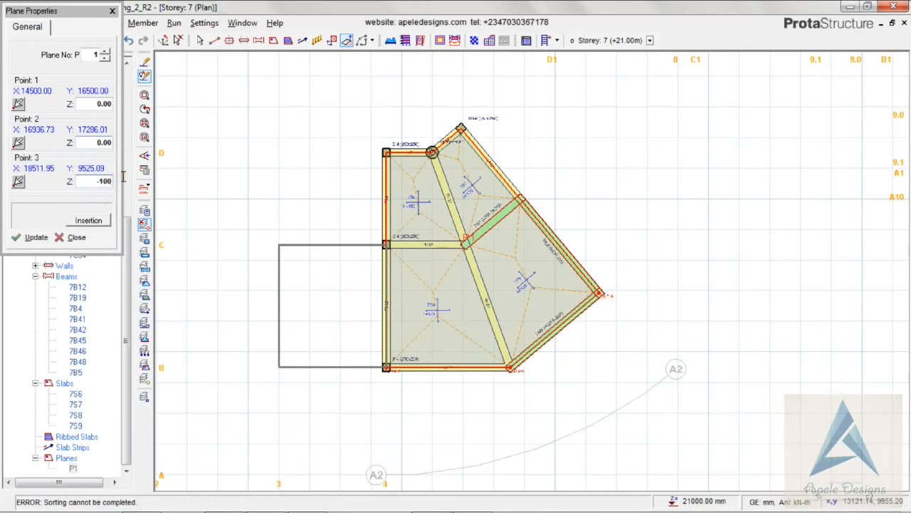
left_click(23, 238)
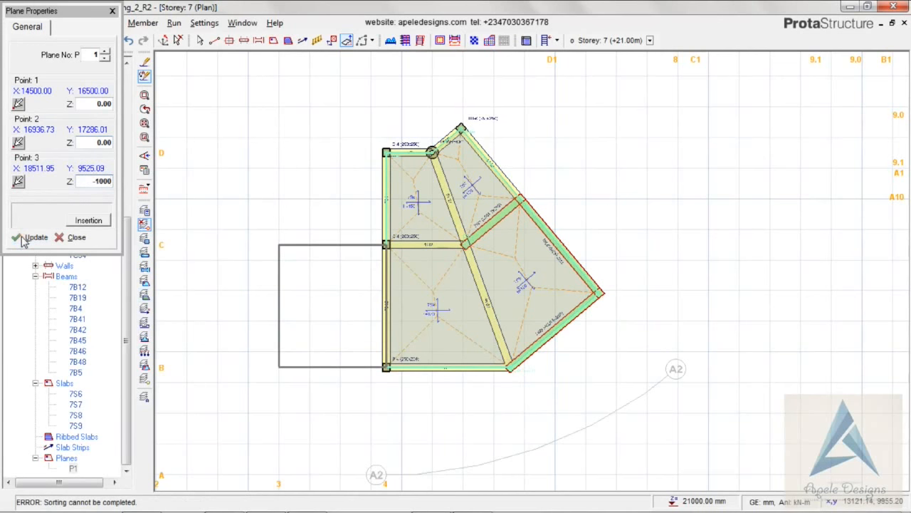
left_click(112, 12)
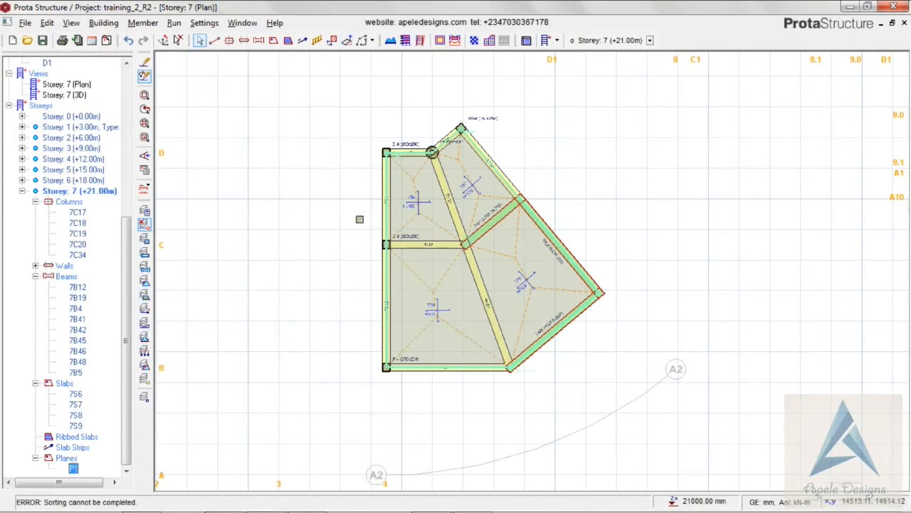
Move the Storey 7 members onto the plane P1 definition, accepting the adjustment of all contained and edge members
right_click(75, 468)
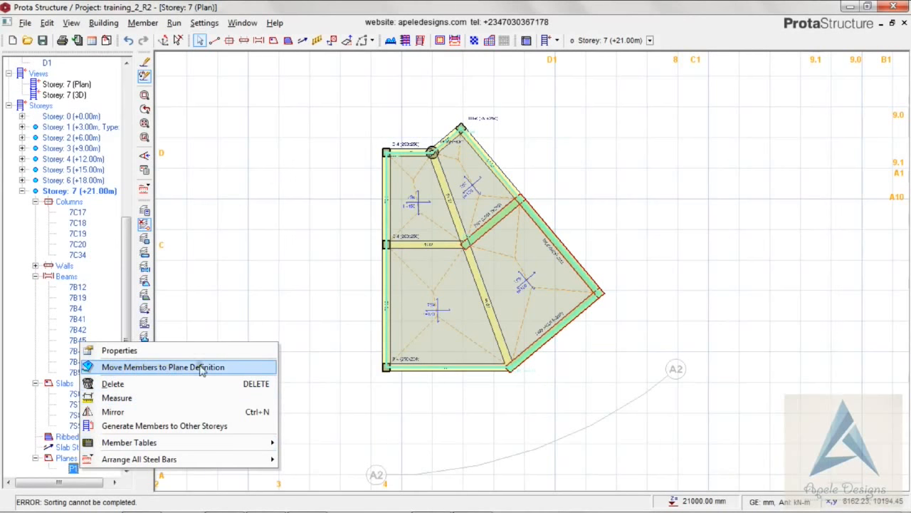
left_click(177, 367)
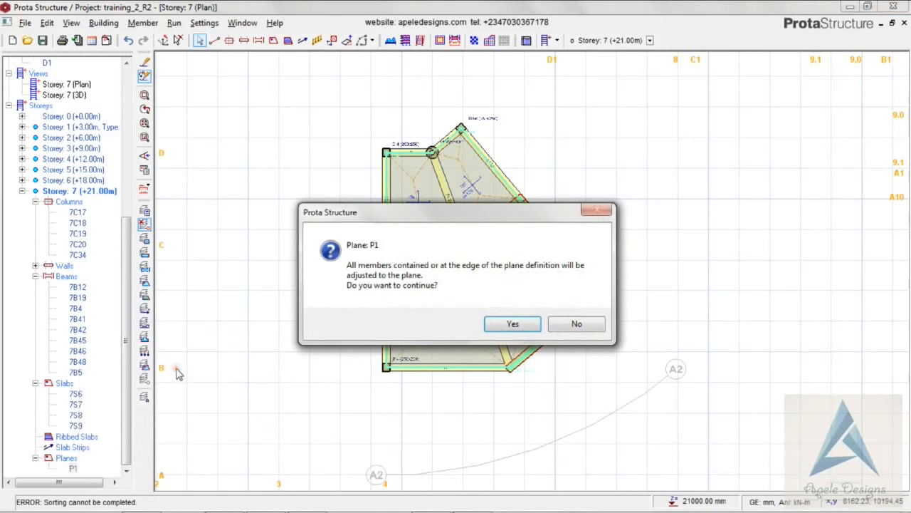
left_click(511, 324)
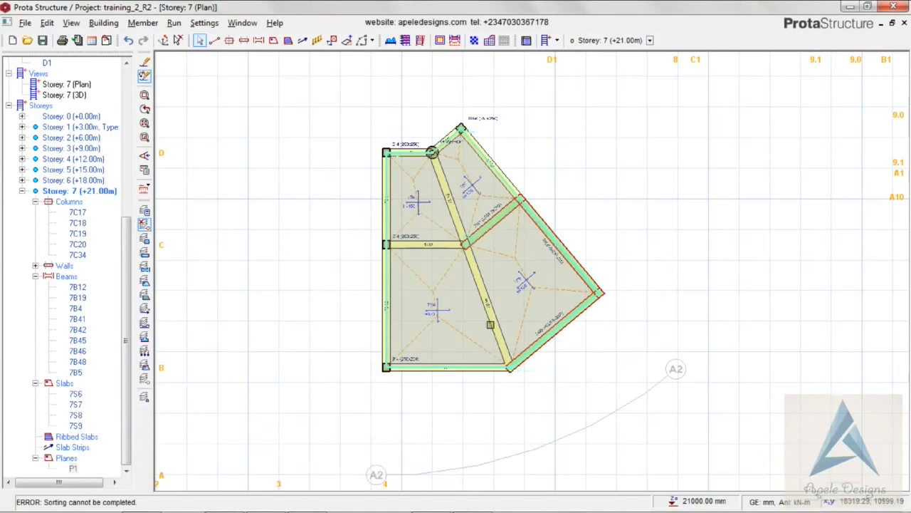
Open the Storey 7 3D view and examine the building's front, side bays and raking ground-floor columns up close
left_click(78, 96)
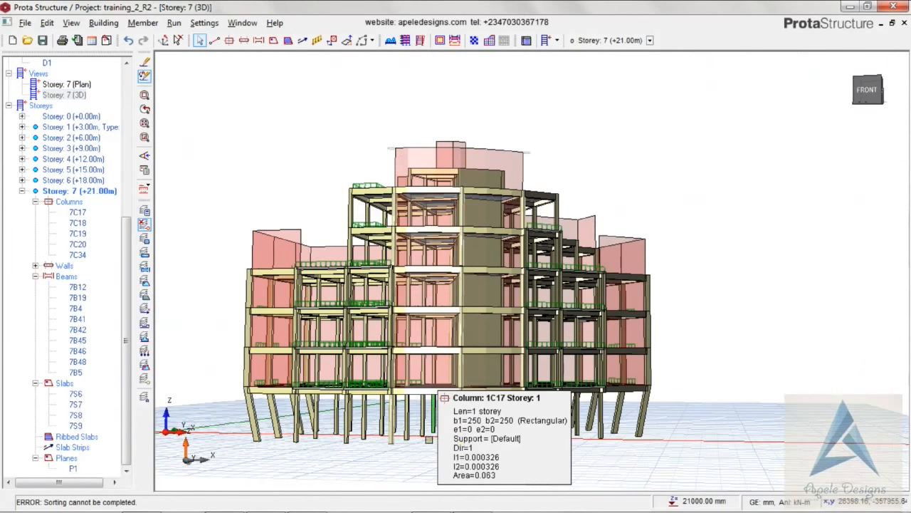
scroll(433, 390, "up", 2)
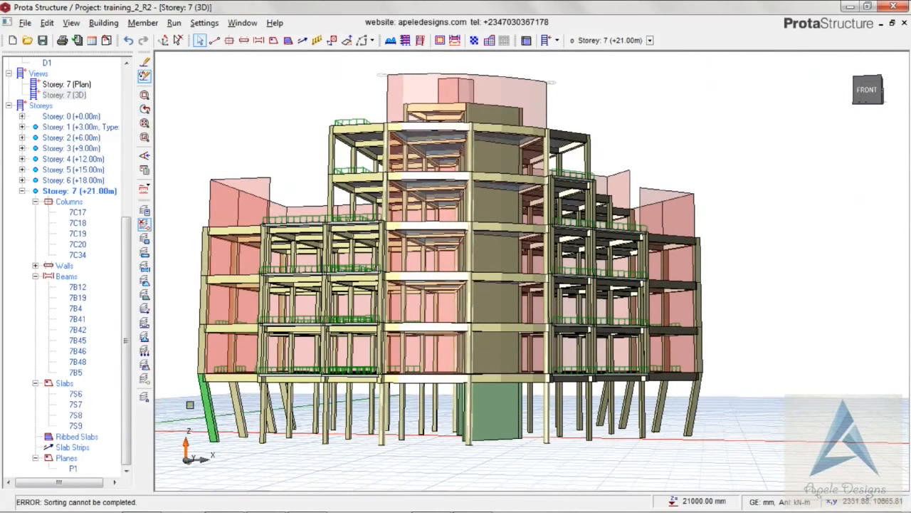
right_click_drag(254, 415, 272, 417)
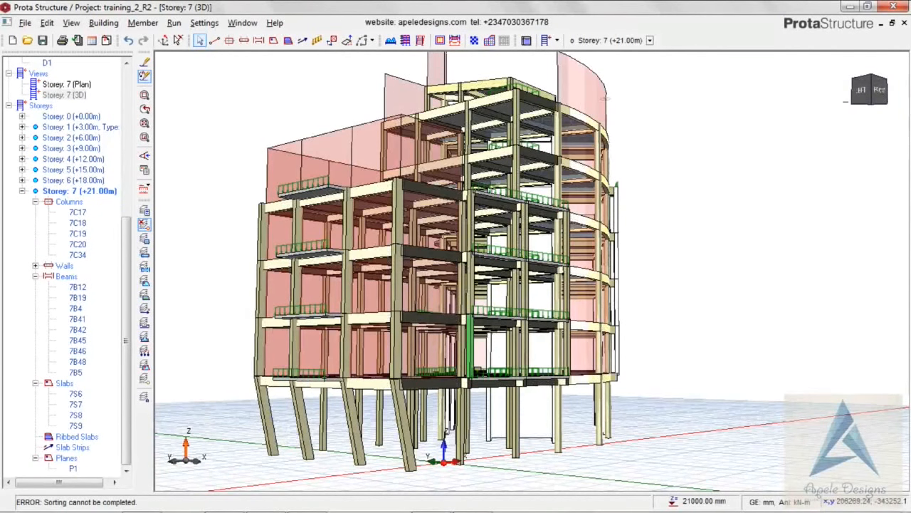
scroll(426, 407, "up", 3)
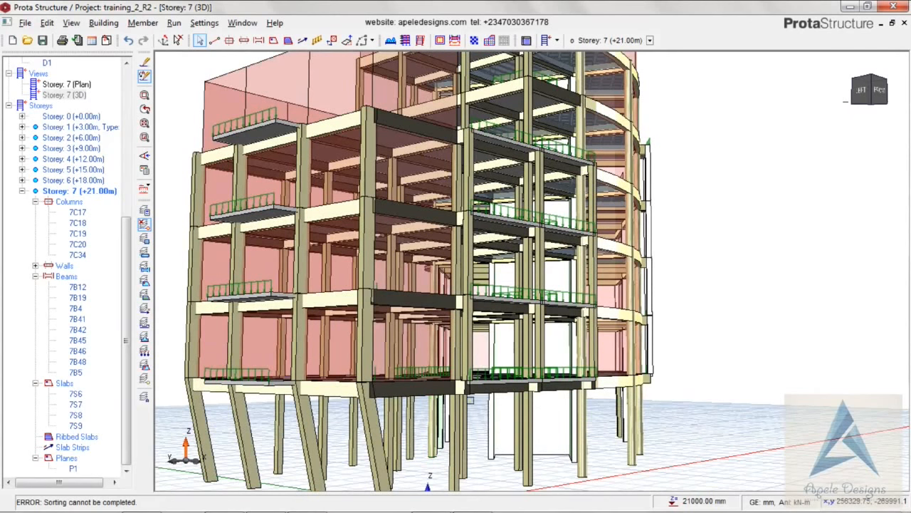
scroll(470, 401, "up", 2)
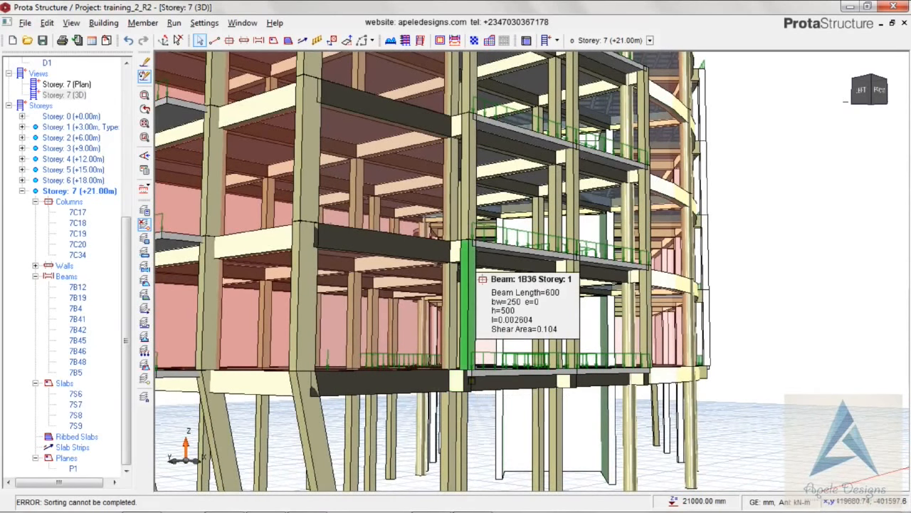
scroll(480, 337, "down", 1)
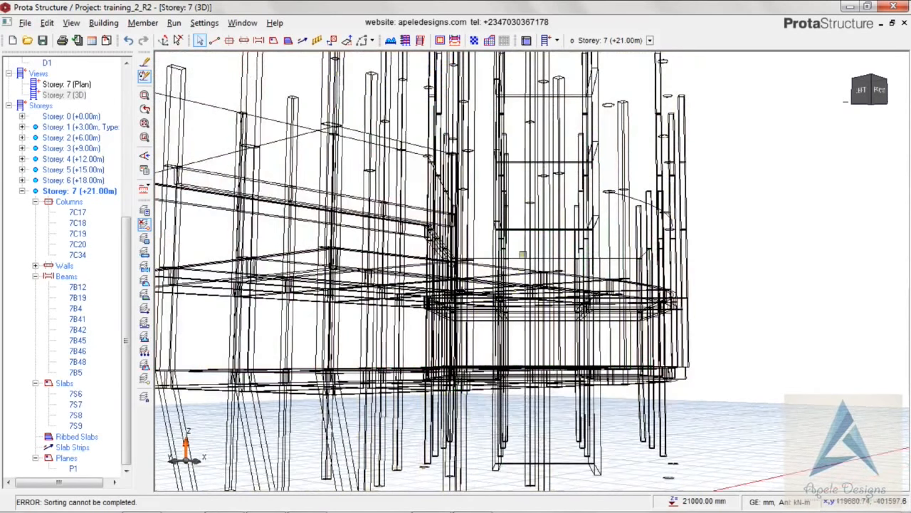
scroll(524, 248, "down", 1)
scroll(521, 252, "down", 1)
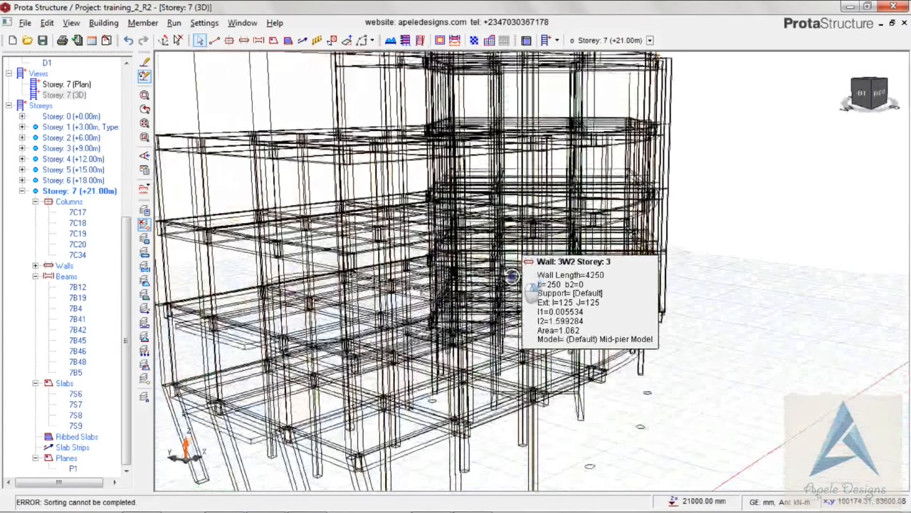
Examine the 3D model from the front, above and the left side, including the sloped Storey 7 roof
right_click_drag(513, 275, 399, 309)
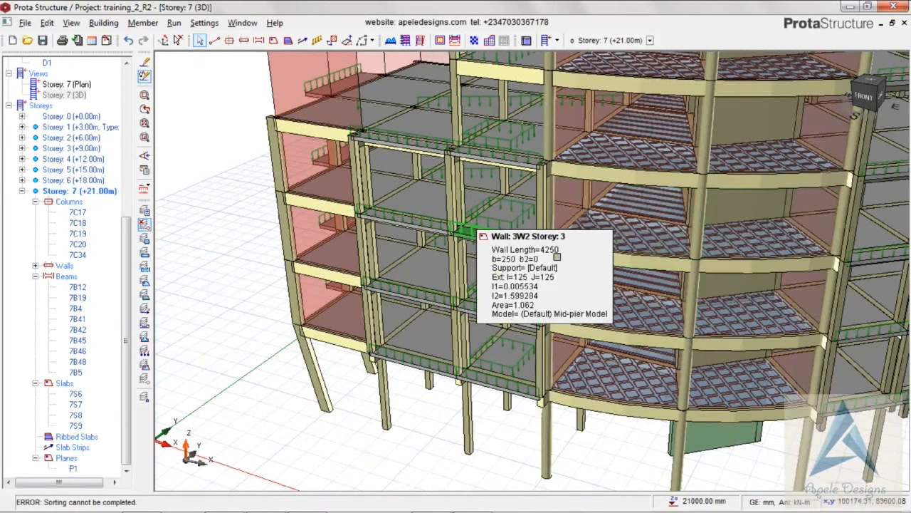
scroll(589, 193, "down", 2)
right_click_drag(542, 272, 534, 292)
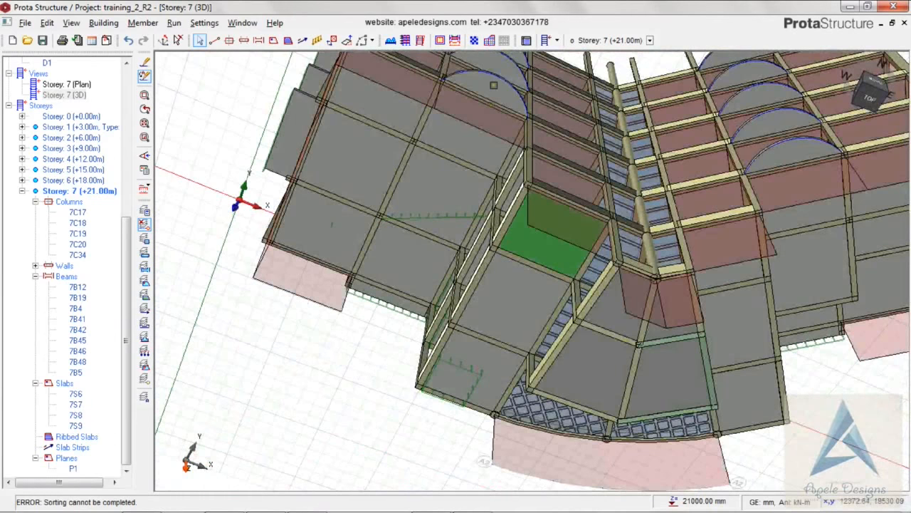
scroll(547, 245, "down", 1)
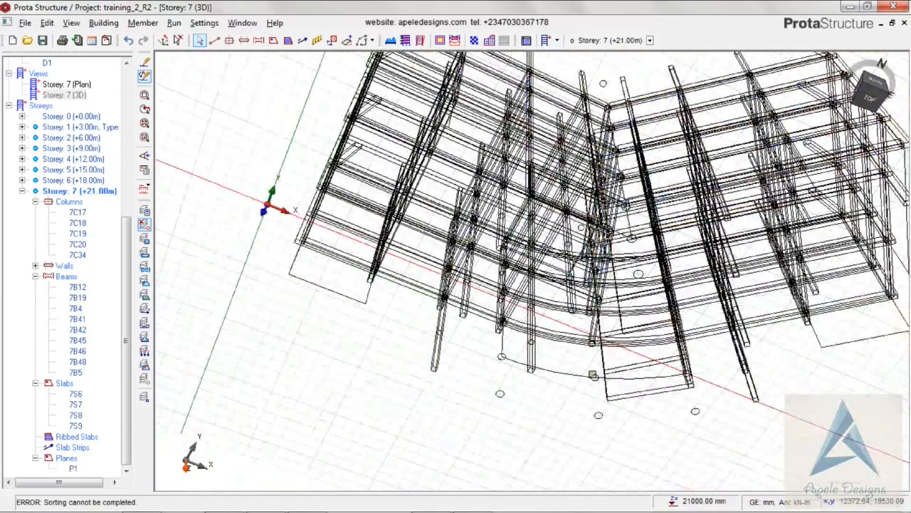
middle_click_drag(602, 324, 654, 231)
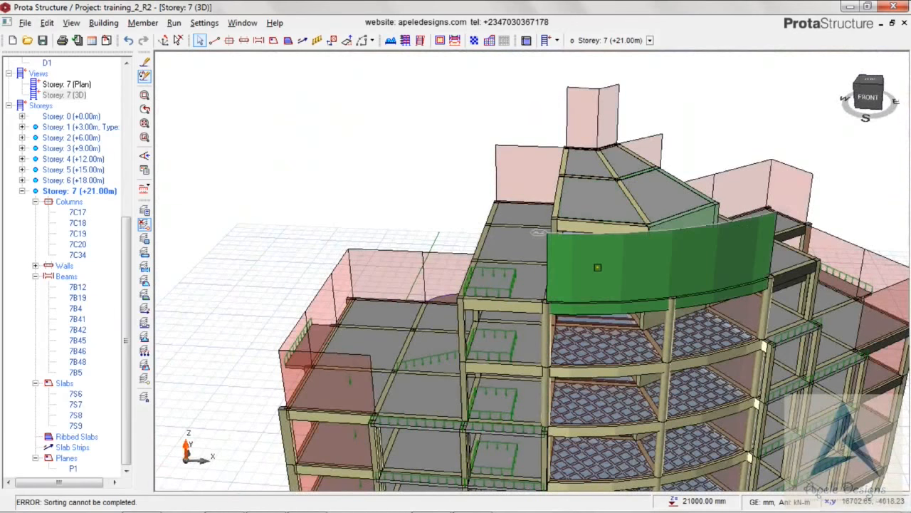
middle_click_drag(614, 267, 663, 263)
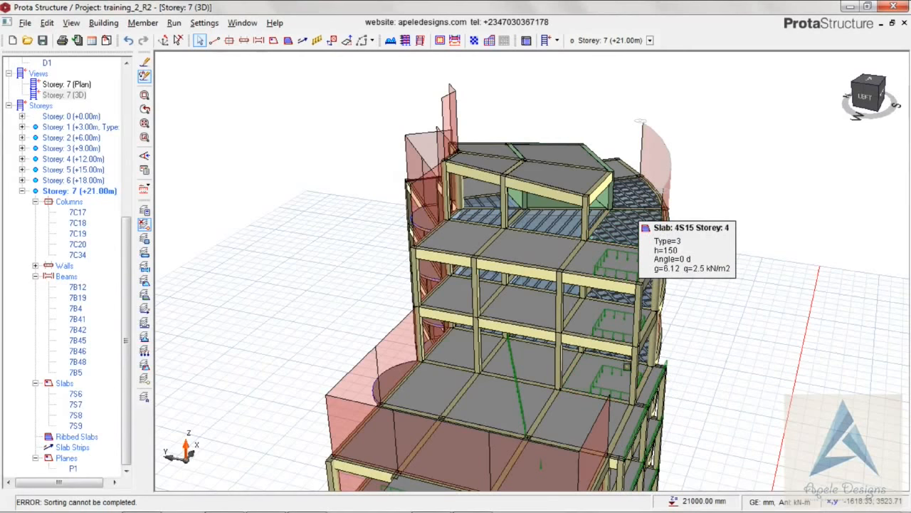
middle_click_drag(631, 378, 594, 352)
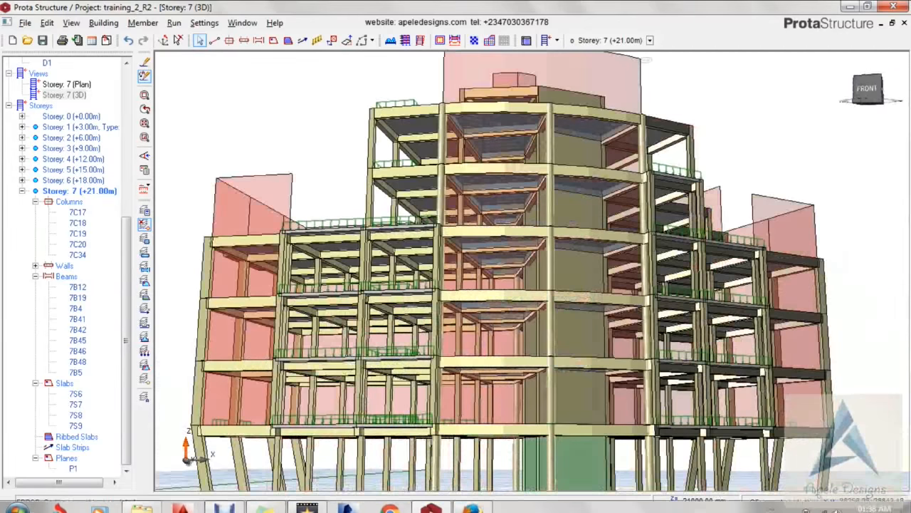
Switch to Firefox and review the Orion Online Training page's video player, software and video downloads, and registration form
left_click(472, 509)
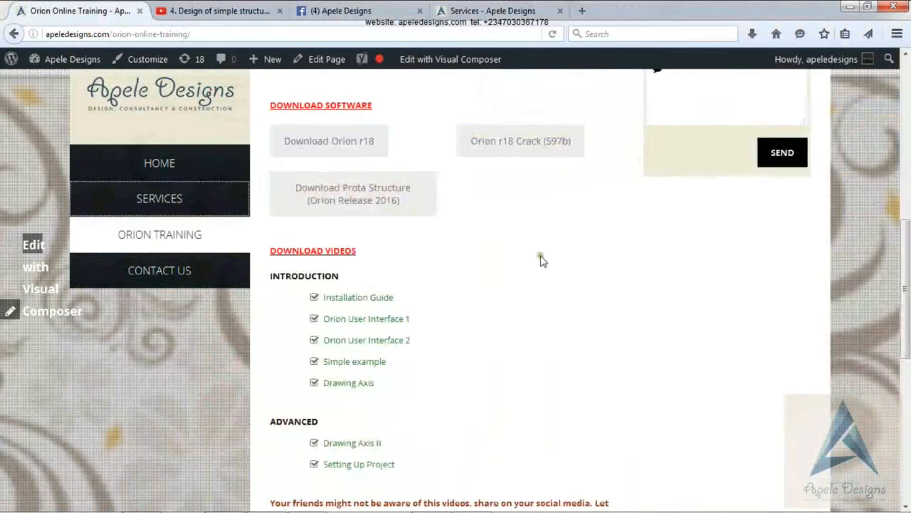
scroll(541, 260, "up", 3)
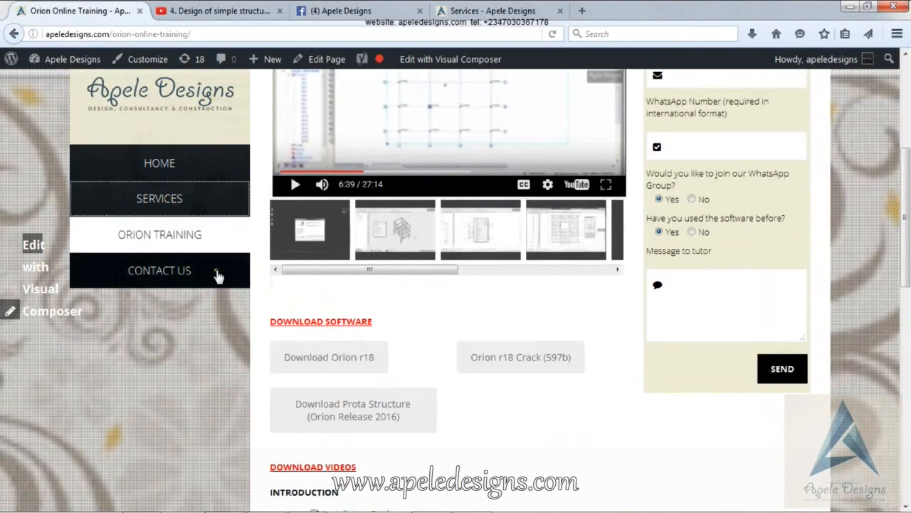
scroll(219, 266, "up", 1)
scroll(421, 207, "up", 1)
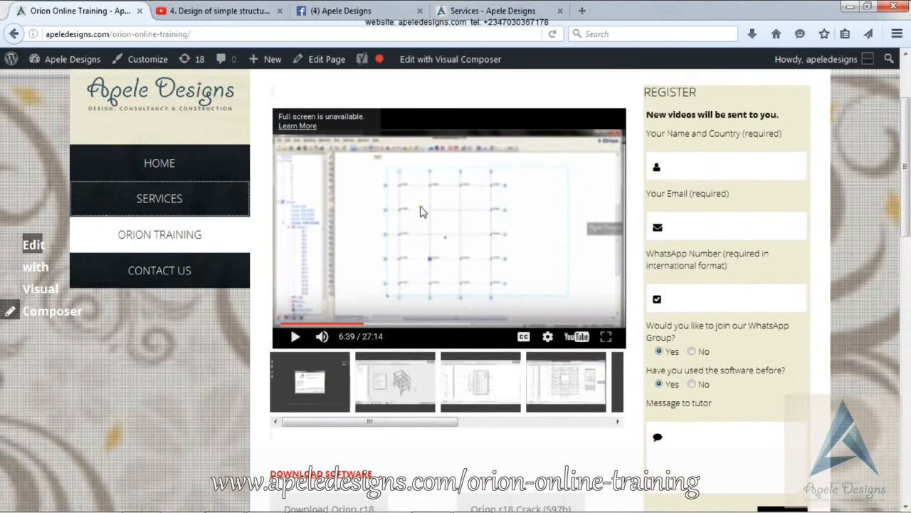
scroll(558, 197, "down", 5)
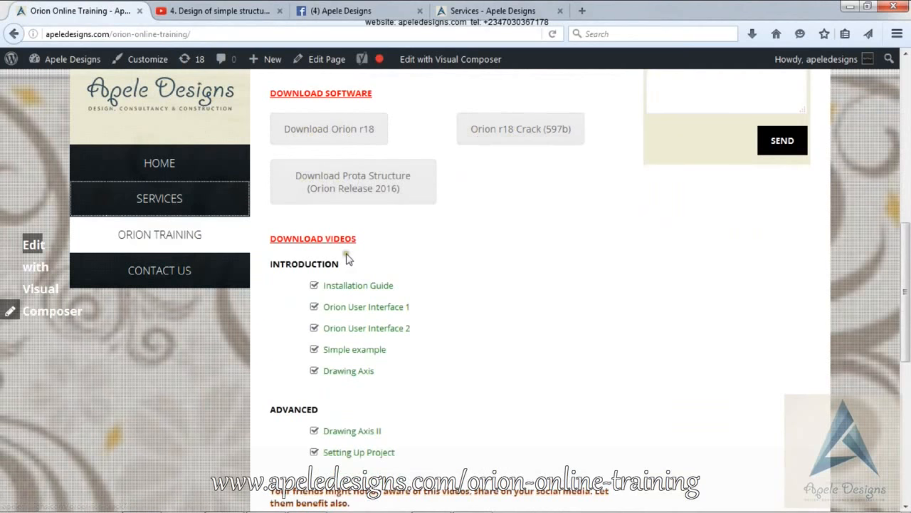
scroll(351, 235, "down", 2)
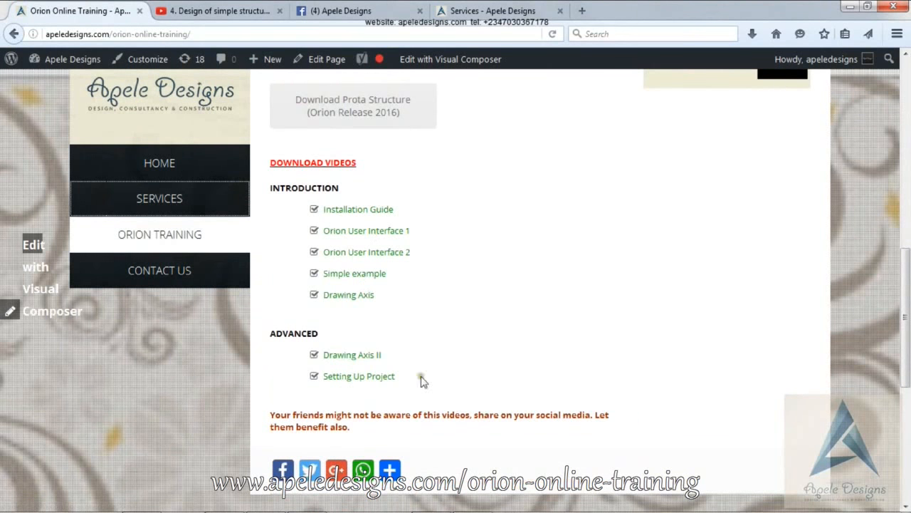
scroll(688, 346, "up", 10)
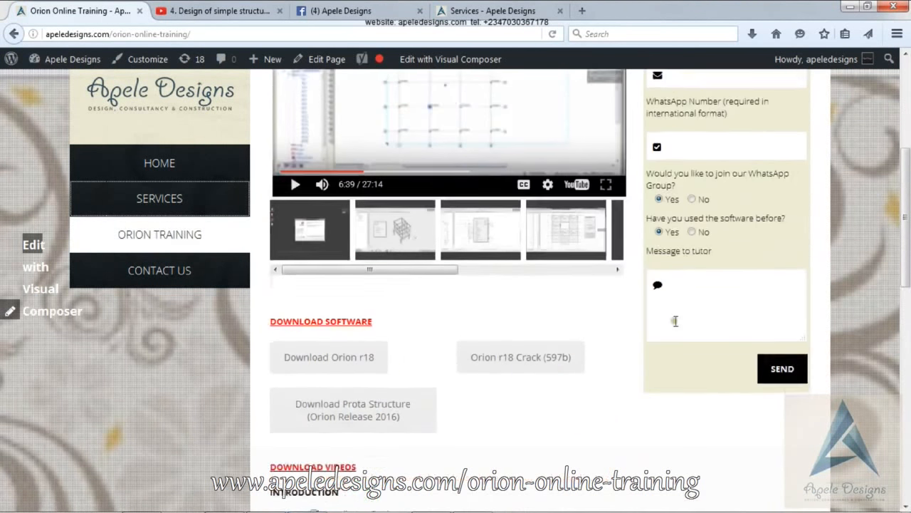
scroll(721, 112, "up", 2)
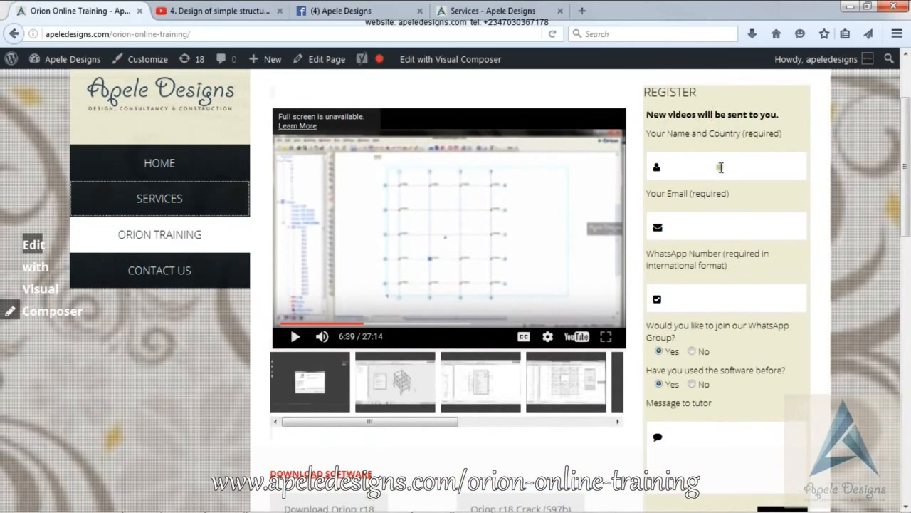
scroll(712, 176, "down", 2)
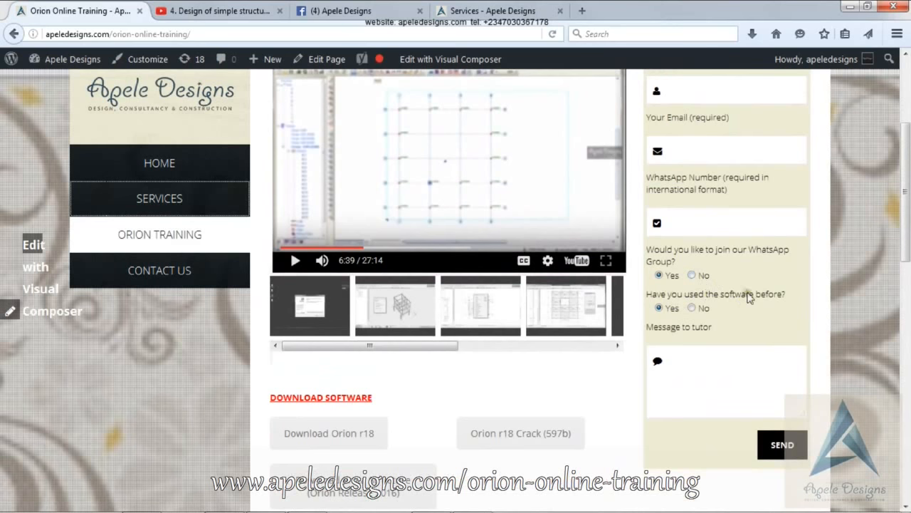
scroll(688, 316, "down", 4)
left_click(699, 237)
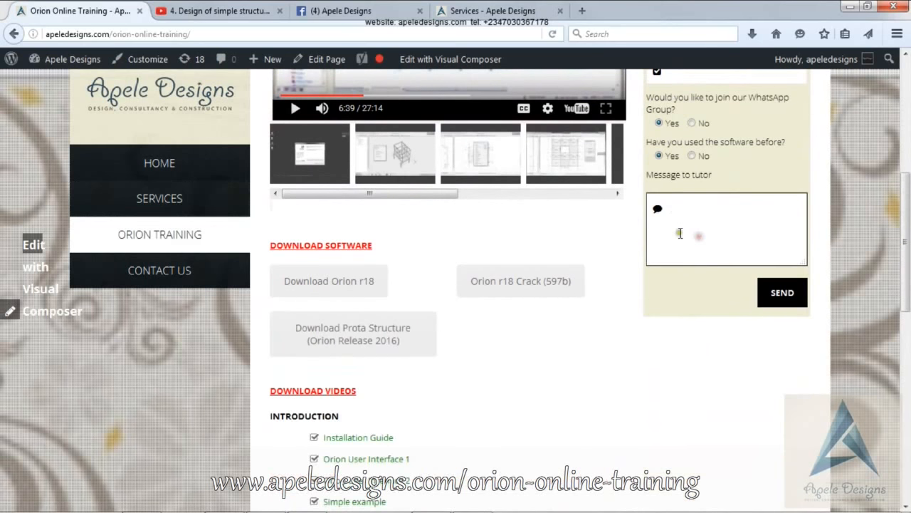
Review the Apele Designs Services page, from the list of services down to the contract form's task options
left_click(483, 8)
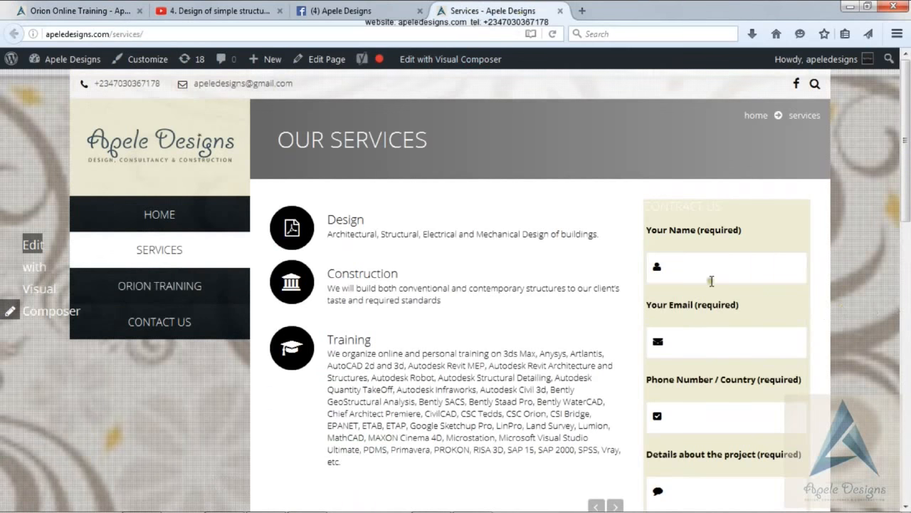
scroll(711, 281, "down", 2)
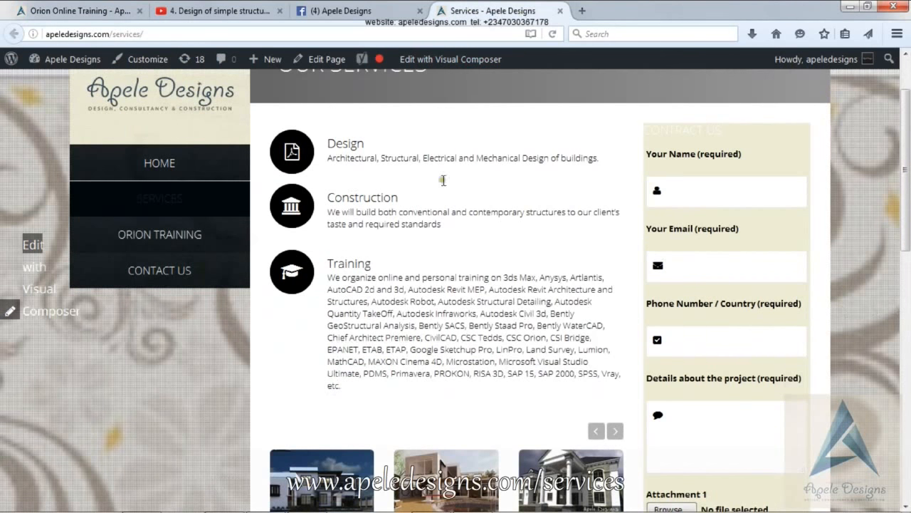
scroll(716, 189, "down", 5)
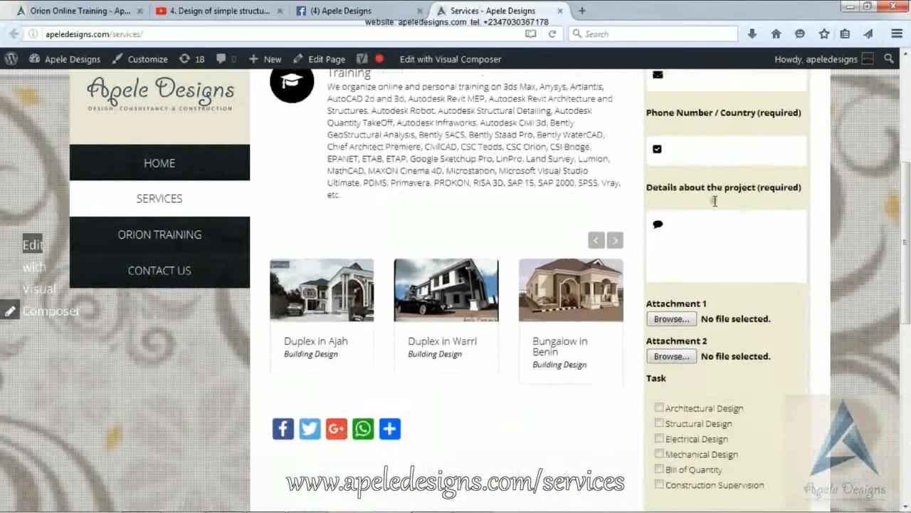
scroll(719, 406, "down", 7)
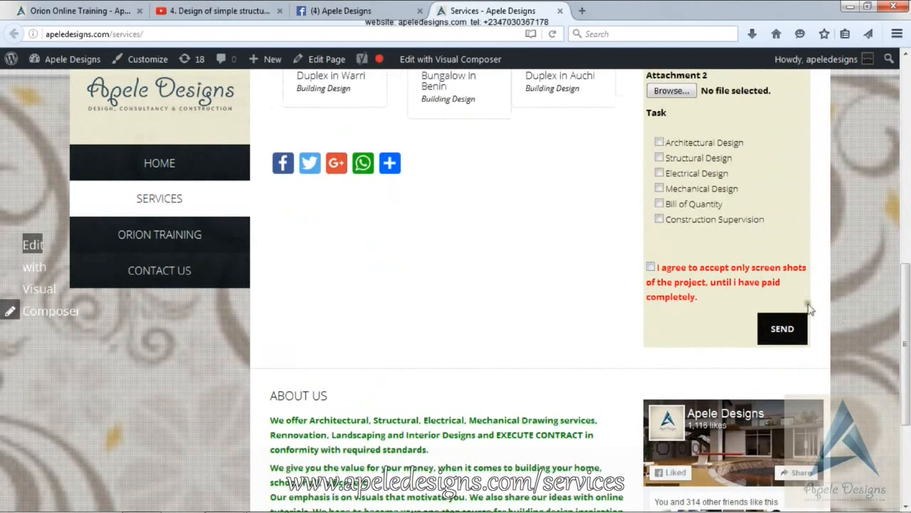
Review the Apele Designs Facebook page down to its reviews and photos
left_click(347, 7)
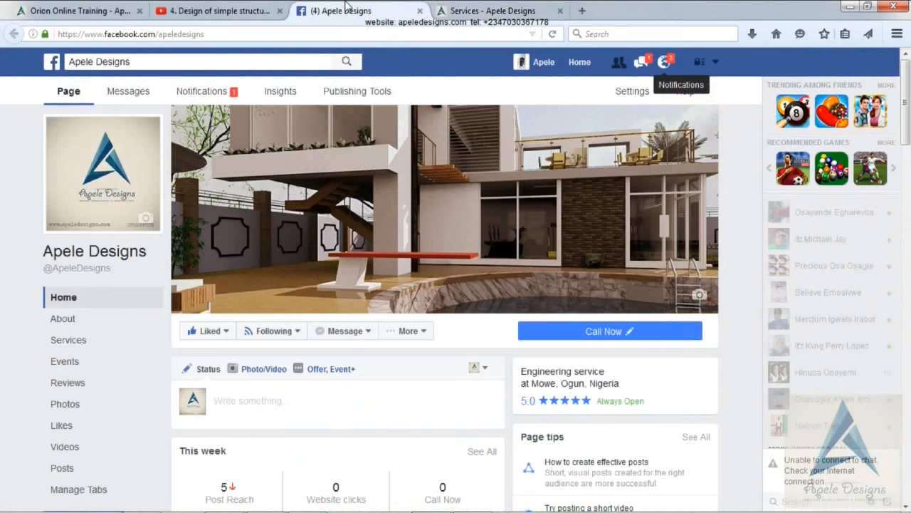
scroll(436, 181, "down", 4)
scroll(267, 256, "down", 1)
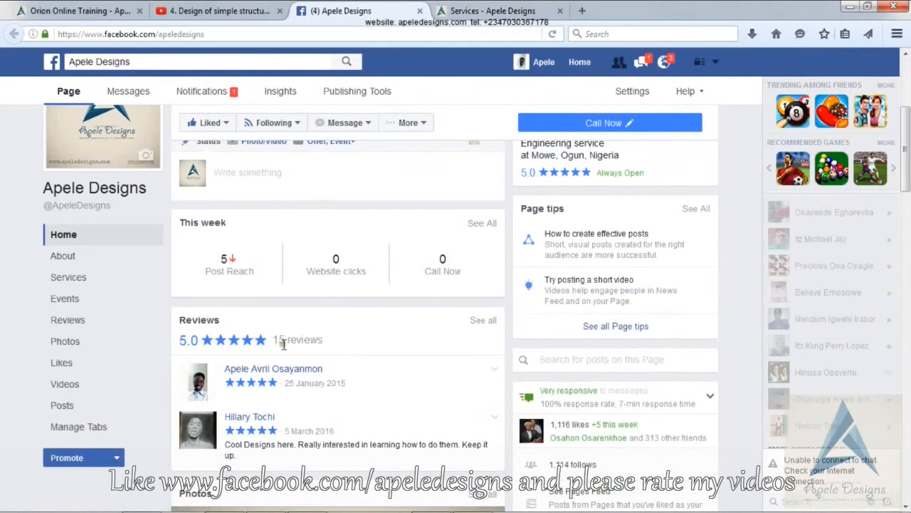
scroll(328, 321, "down", 3)
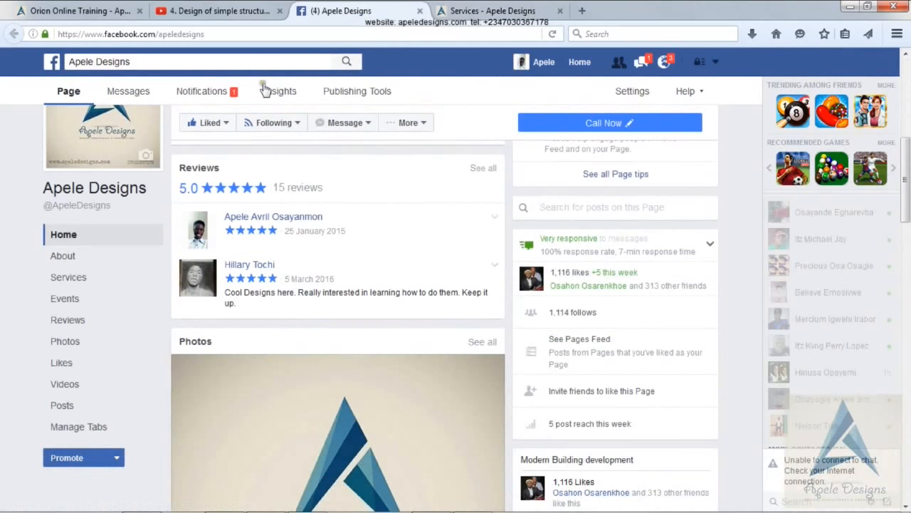
Review the YouTube page of "4. Design of simple structure with CSC Orion 18", including its description and comments, and return to the Services page
left_click(244, 16)
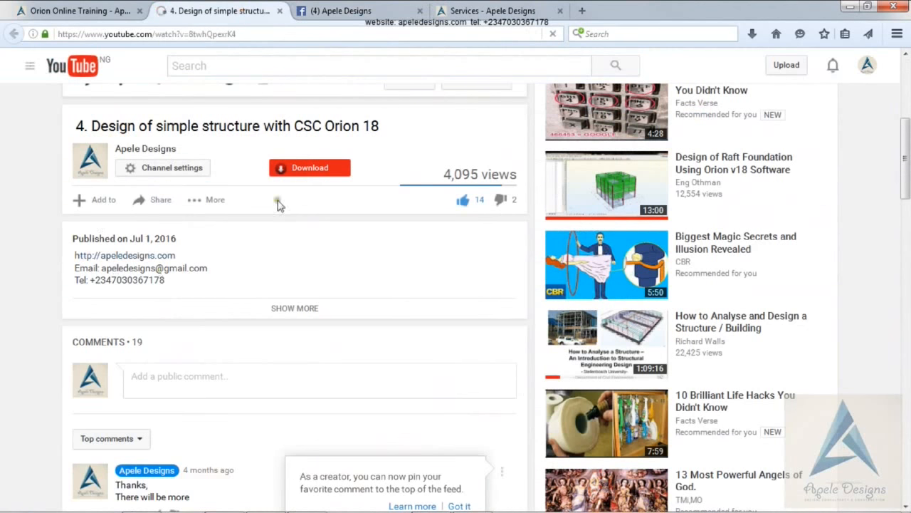
scroll(316, 198, "up", 3)
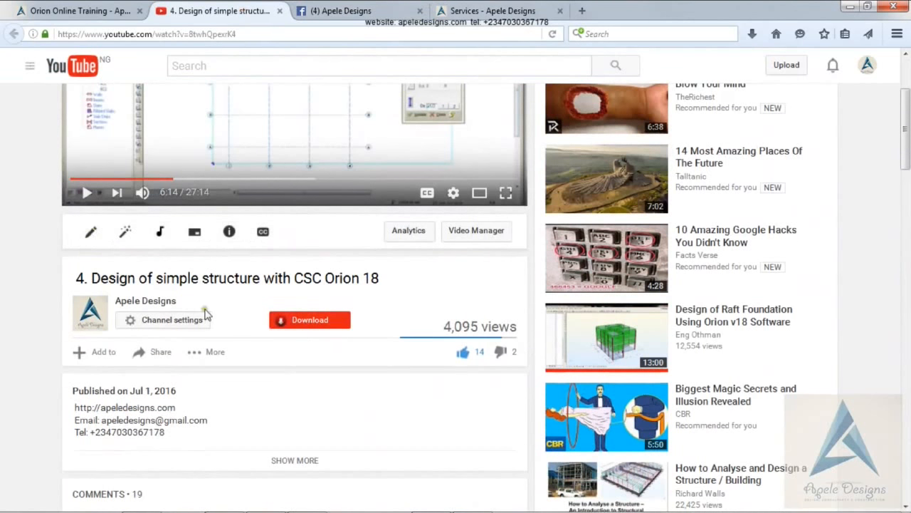
scroll(206, 315, "down", 5)
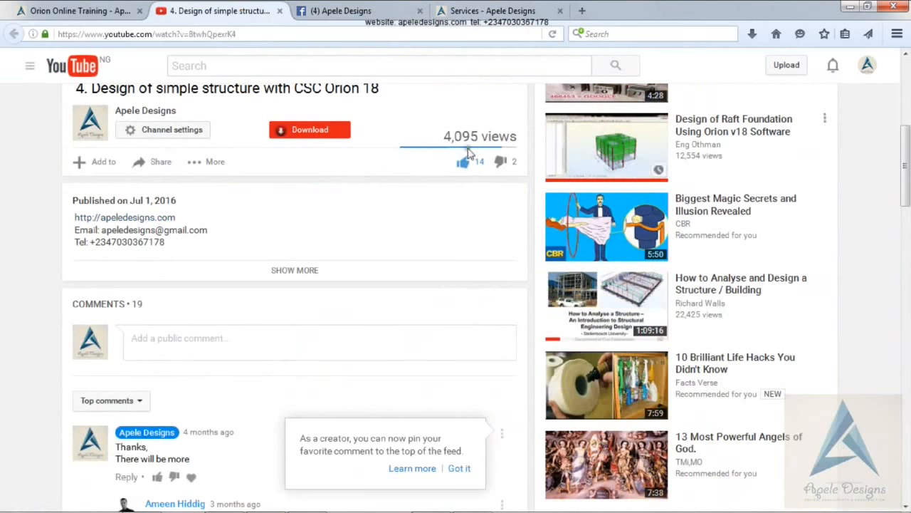
scroll(414, 227, "up", 5)
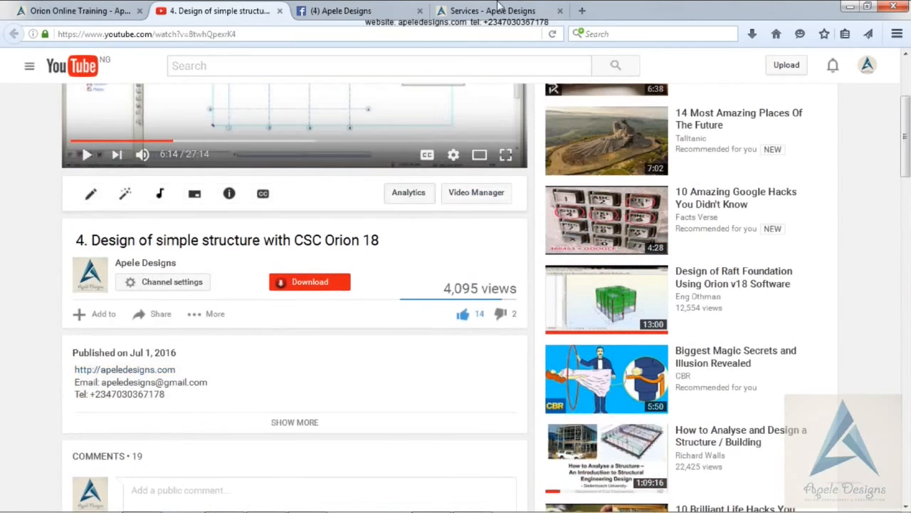
left_click(493, 10)
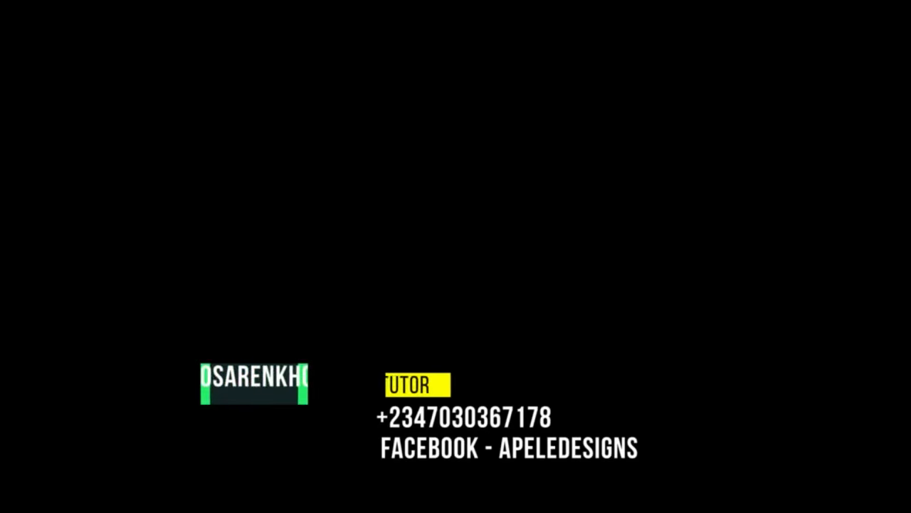